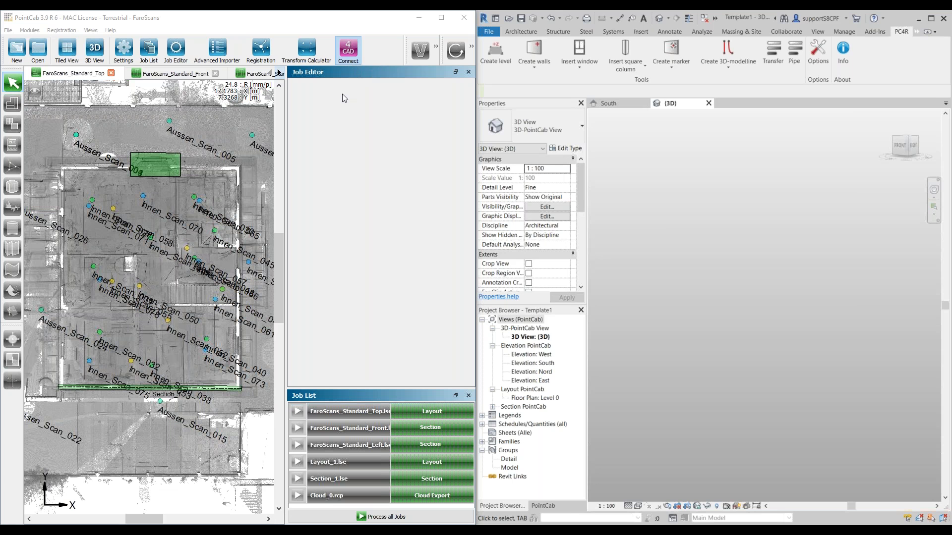
Step: Close the Job Editor and Job List and centre the building in the FaroScans_Standard_Top view
left_click(468, 73)
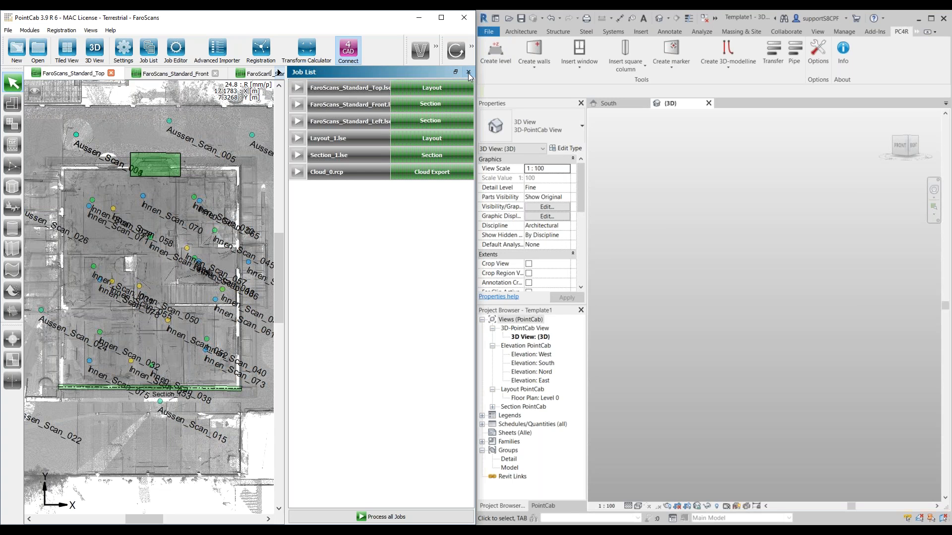
left_click(469, 73)
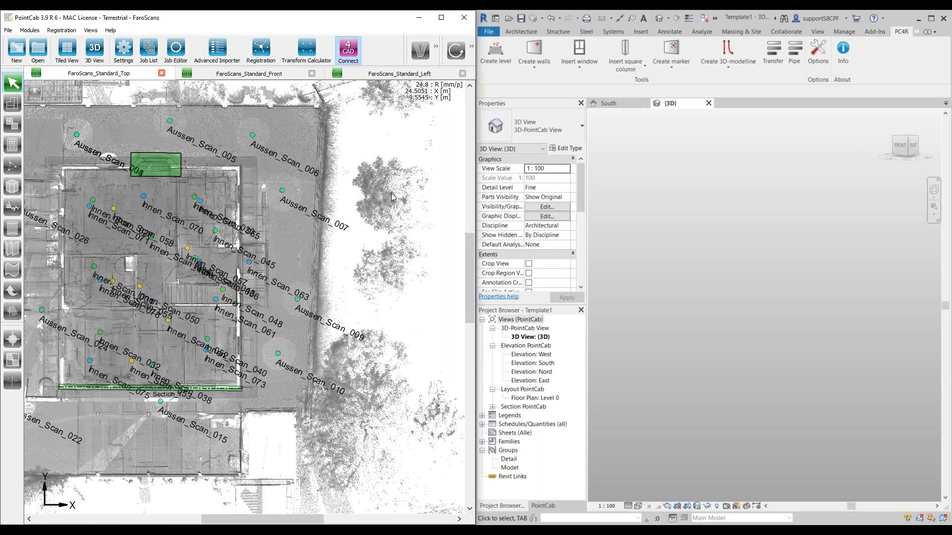
middle_click_drag(156, 274, 241, 295)
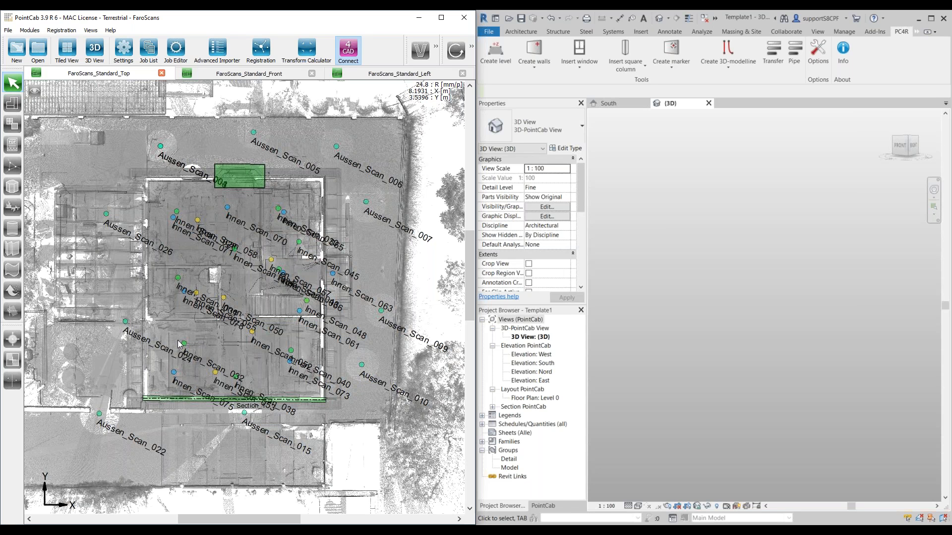
scroll(192, 321, "up", 1)
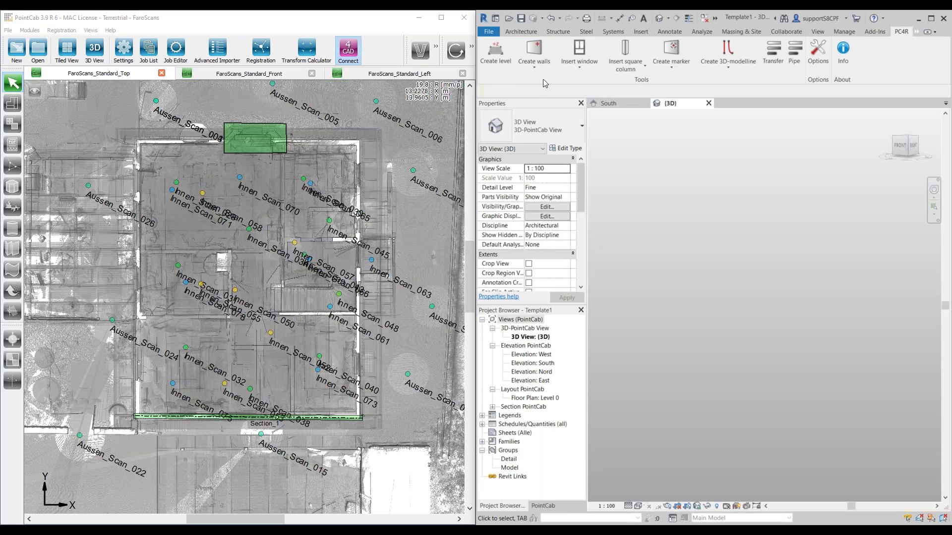
left_click(595, 69)
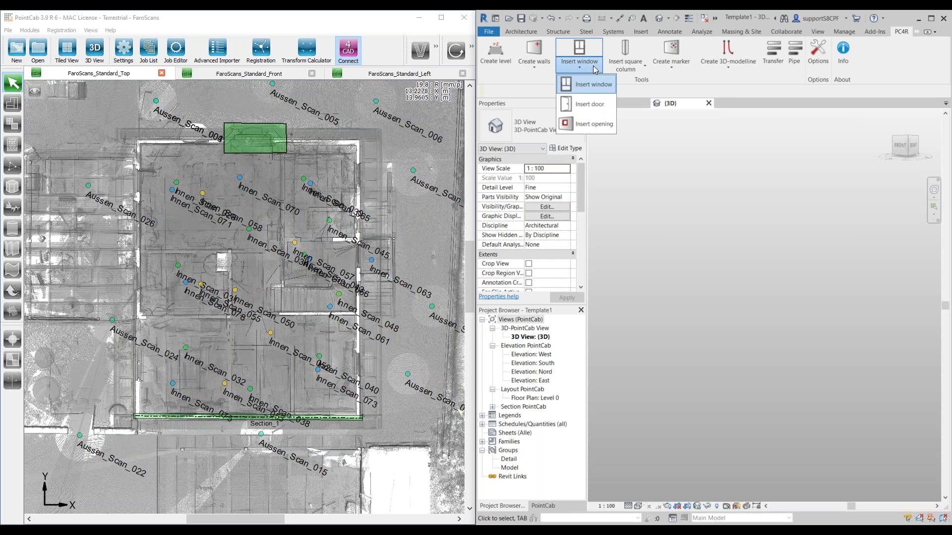
left_click(670, 86)
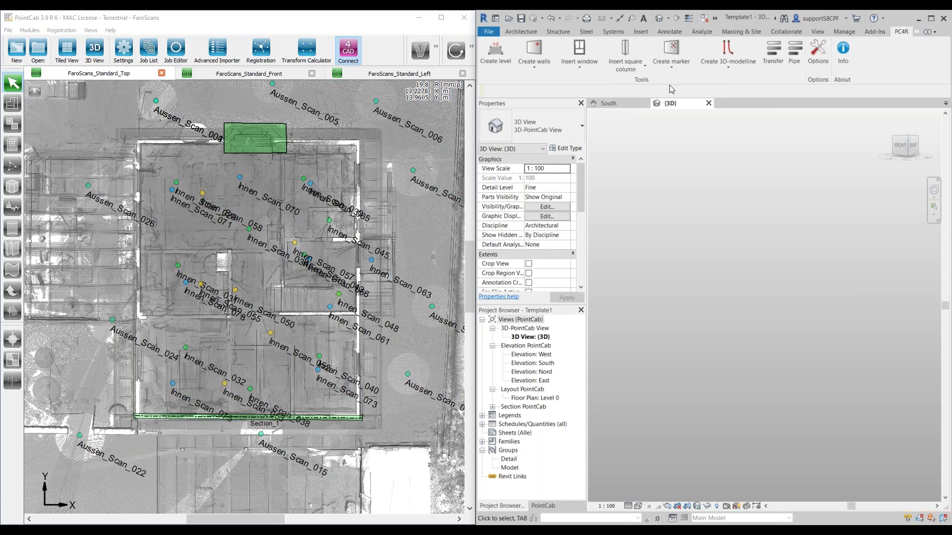
left_click(643, 69)
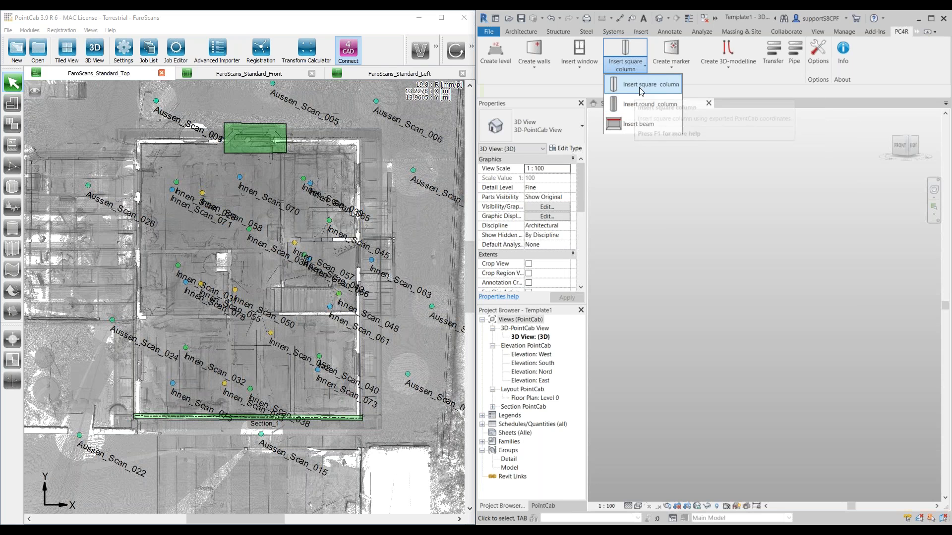
left_click(685, 70)
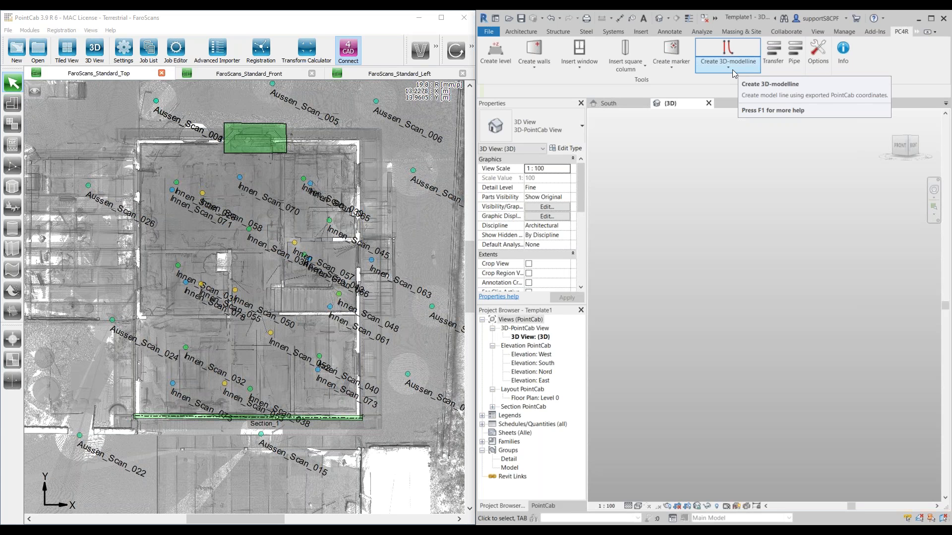
Step: Review the transferred PointCab layouts and sections in Revit, and return to the project browser
left_click(769, 64)
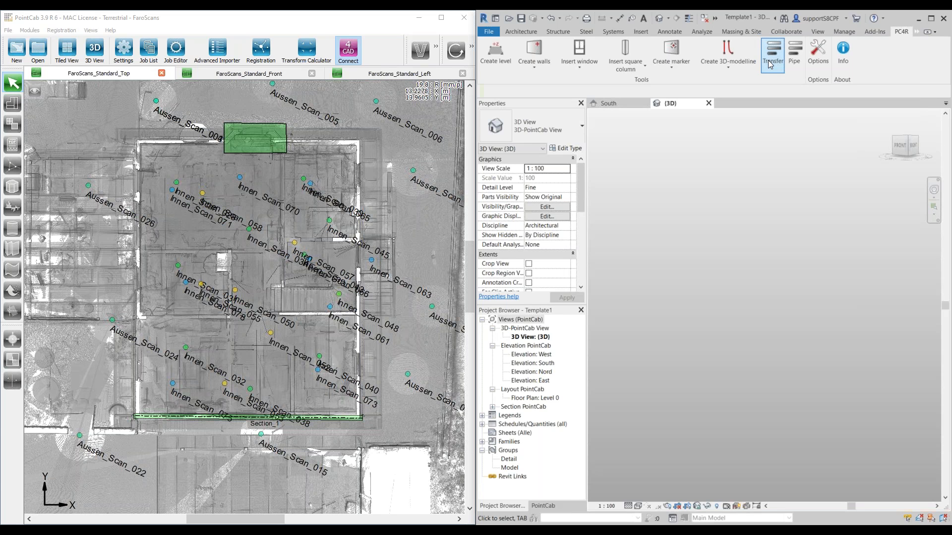
left_click(544, 506)
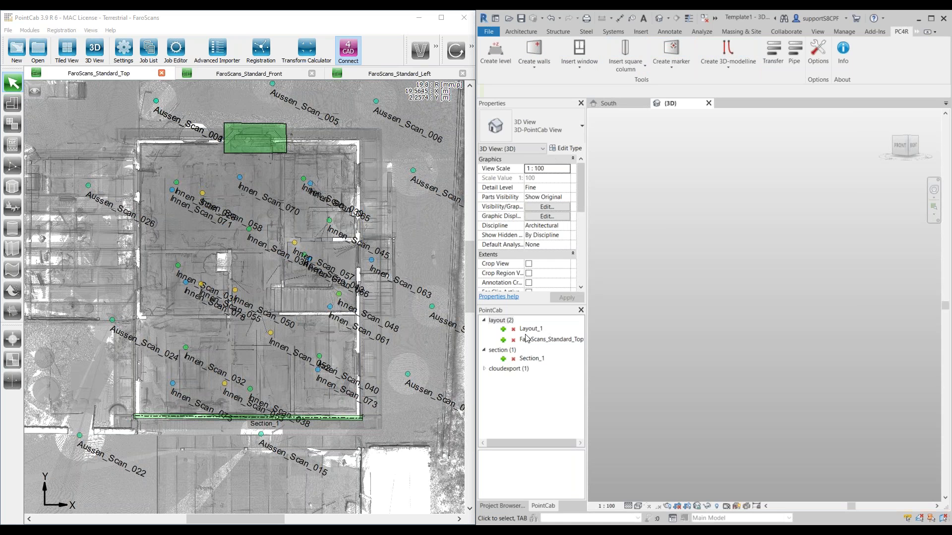
left_click(502, 507)
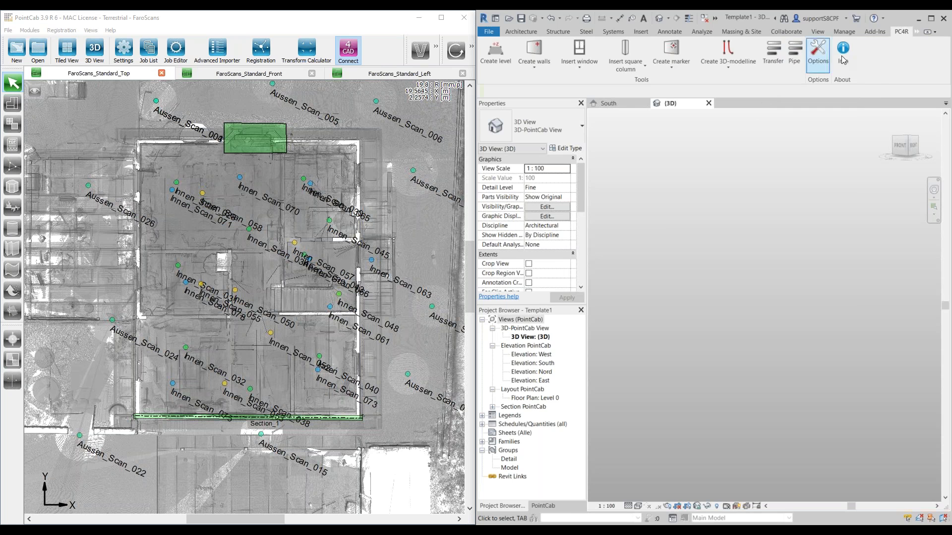
Step: Review the PC4R plugin's options and its version and licence information without changing any settings
left_click(814, 63)
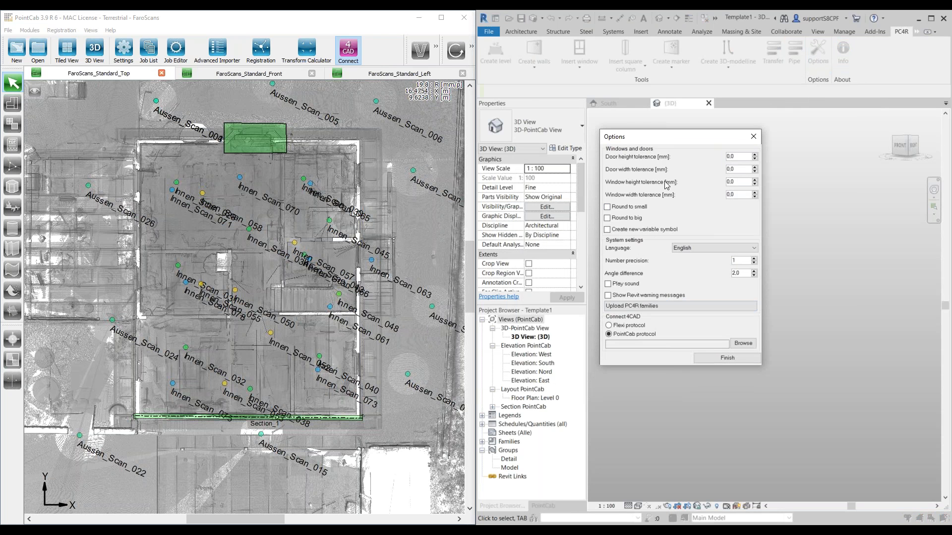
left_click(727, 358)
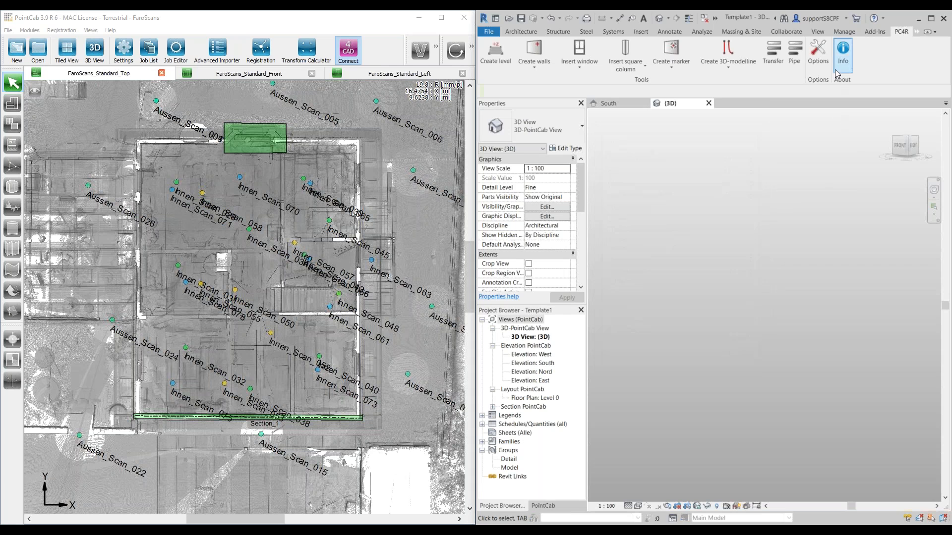
left_click(843, 52)
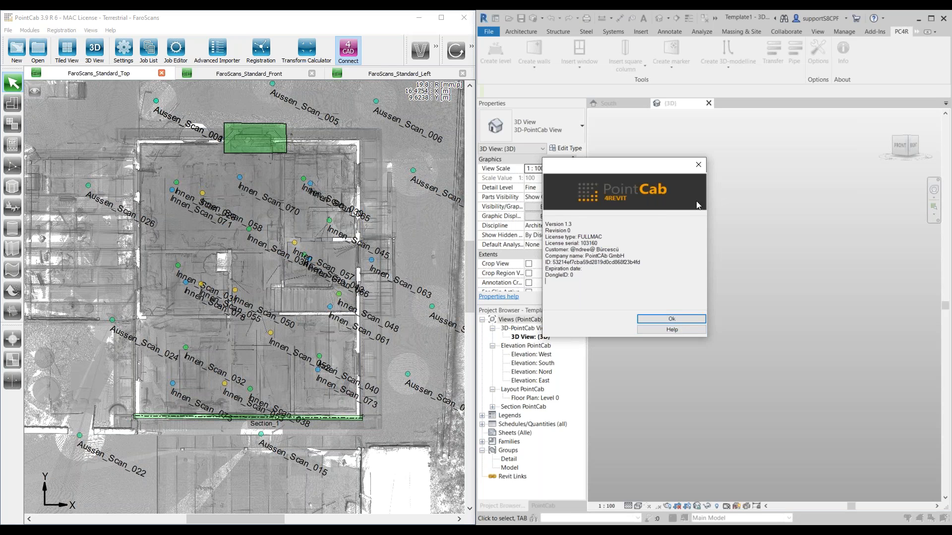
left_click(699, 164)
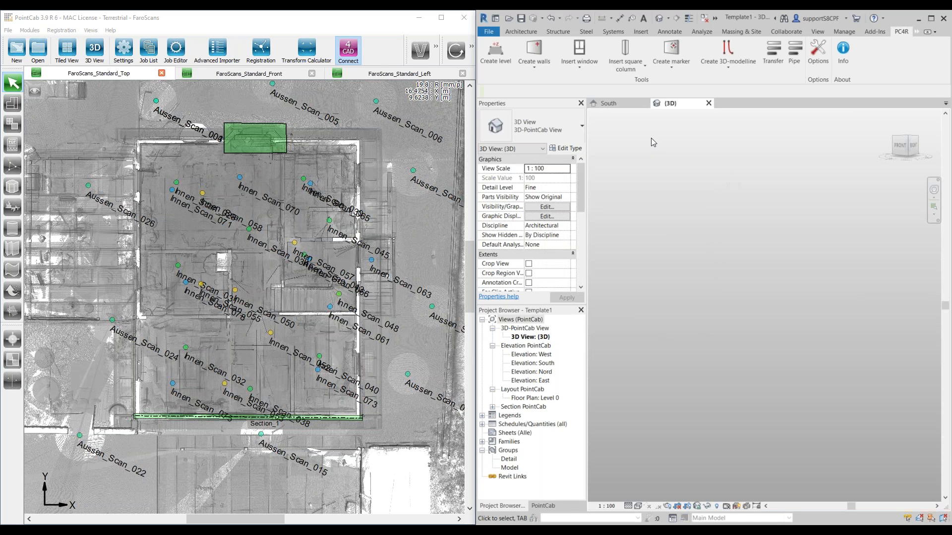
Step: Open the South elevation view in Revit
left_click(610, 103)
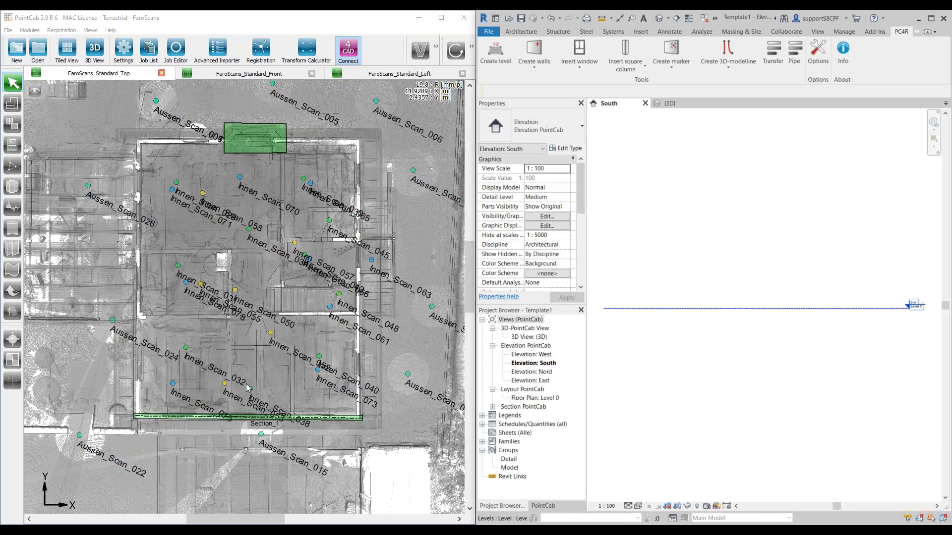
Step: Examine the building's interior walls and staircase area in PointCab's FaroScans_Standard_Top view
left_click_drag(282, 338, 268, 341)
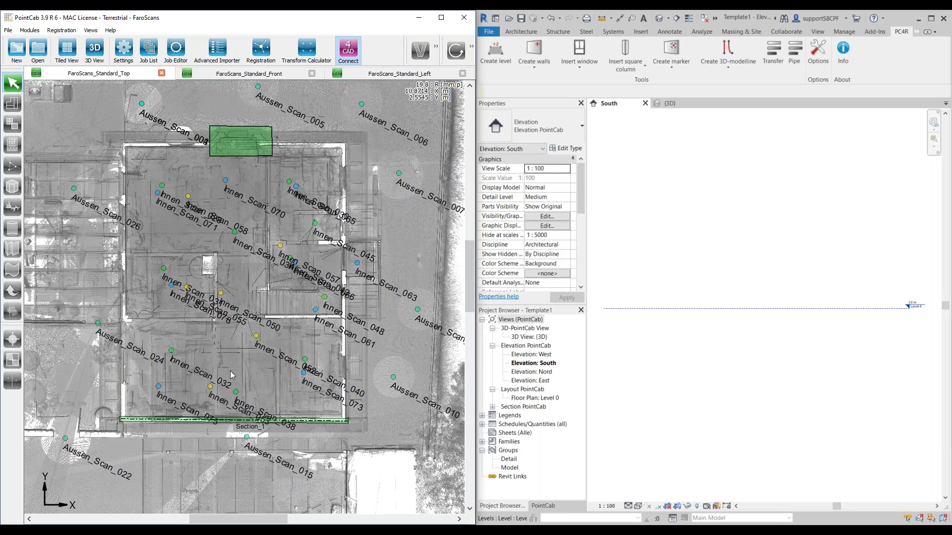
scroll(230, 371, "up", 1)
left_click_drag(270, 269, 256, 307)
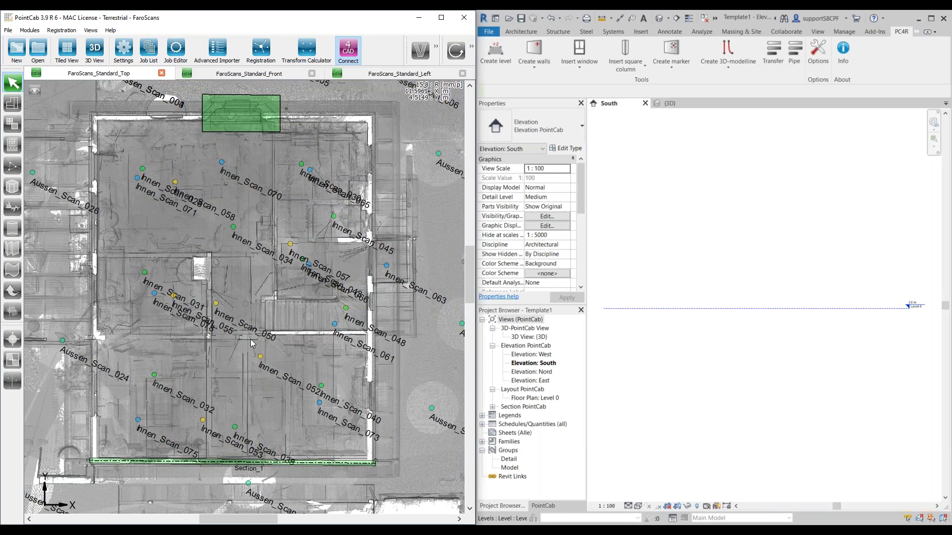
scroll(247, 335, "down", 1)
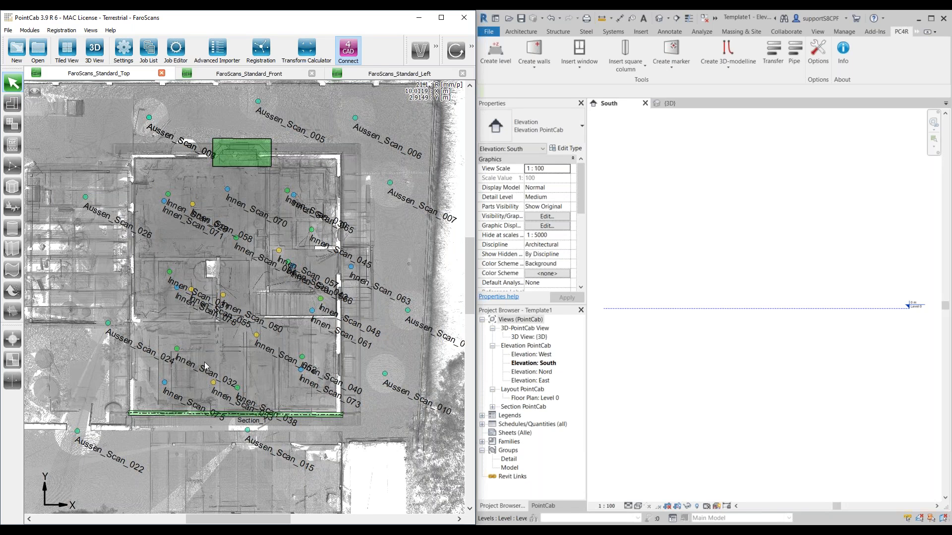
scroll(302, 298, "up", 5)
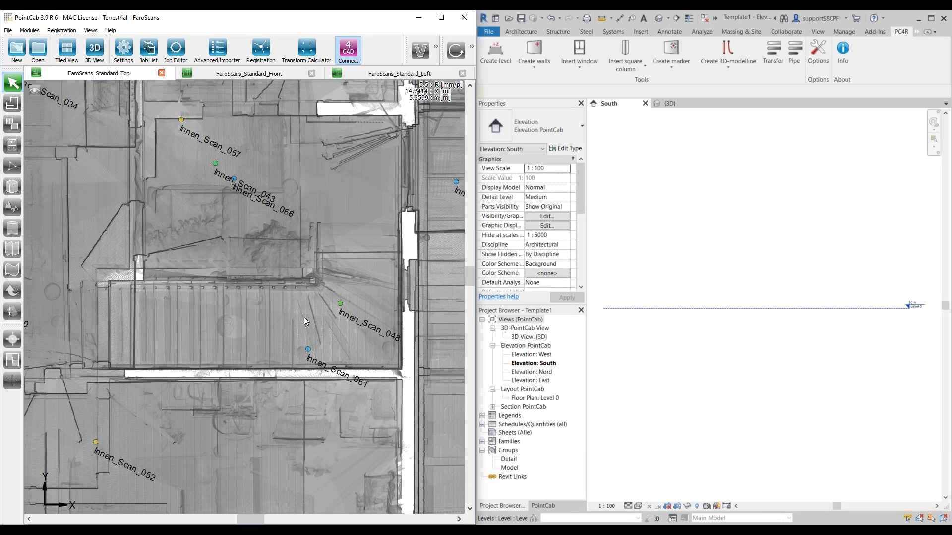
scroll(305, 317, "down", 1)
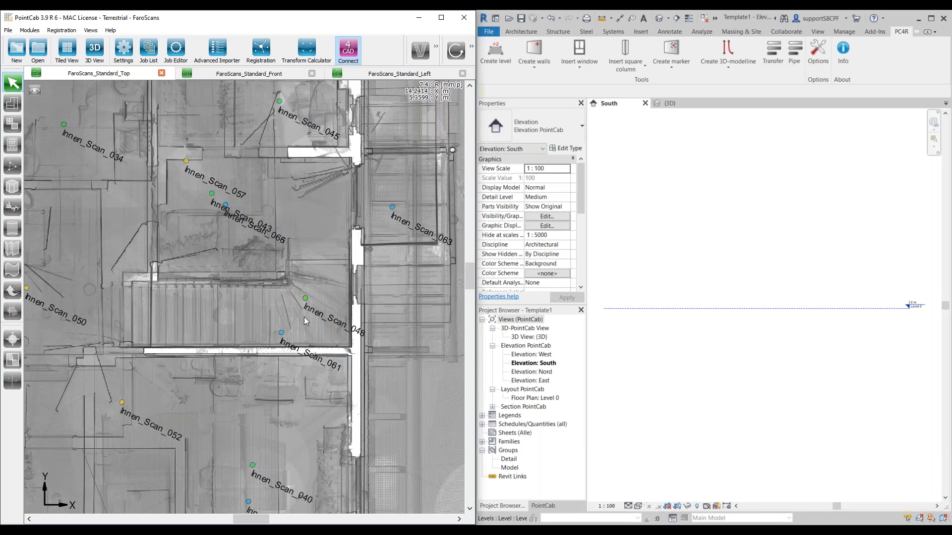
scroll(305, 317, "down", 4)
left_click_drag(213, 290, 293, 310)
scroll(216, 269, "down", 1)
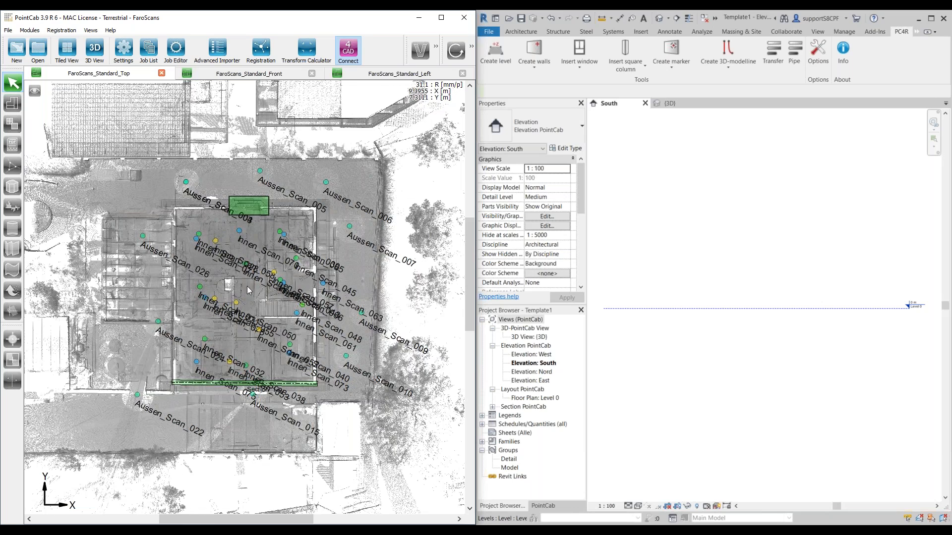
scroll(287, 304, "up", 2)
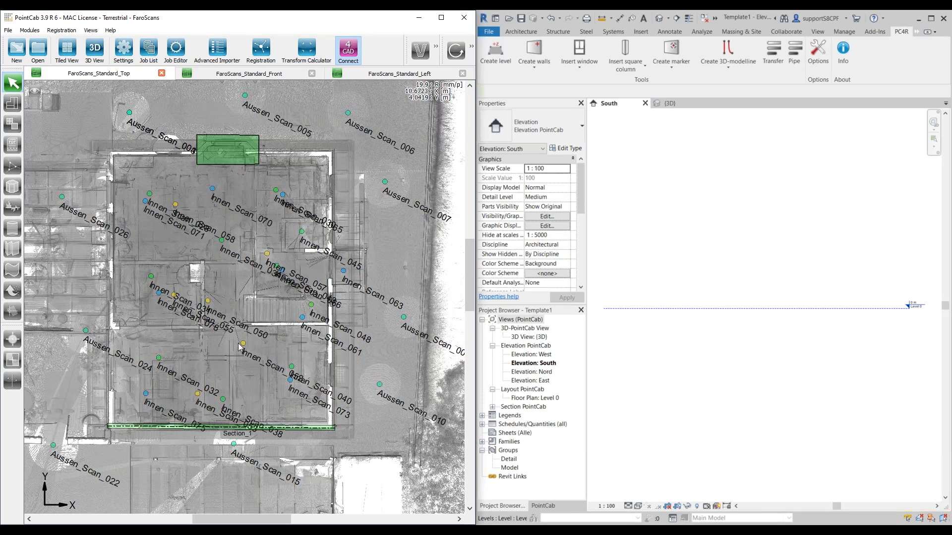
left_click_drag(193, 336, 271, 352)
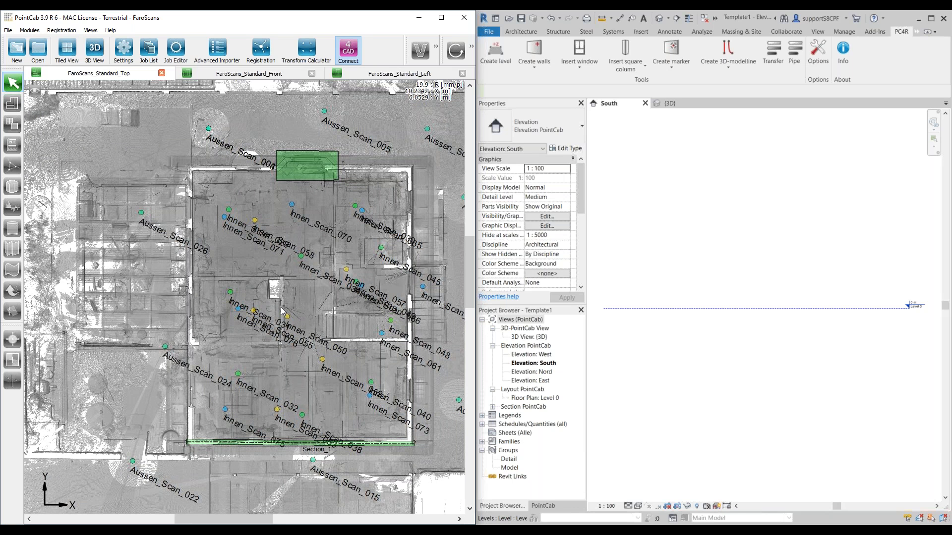
left_click_drag(267, 309, 243, 307)
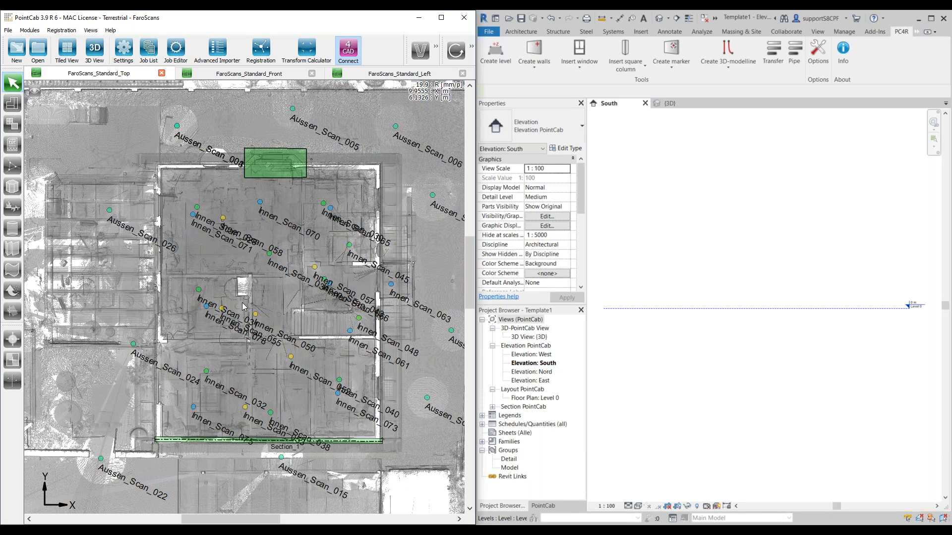
scroll(243, 307, "down", 2)
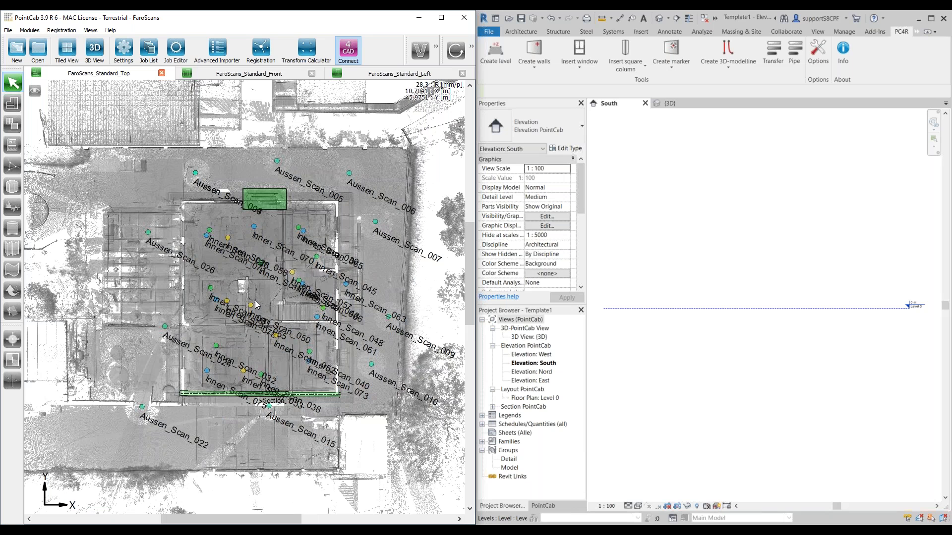
scroll(256, 301, "up", 2)
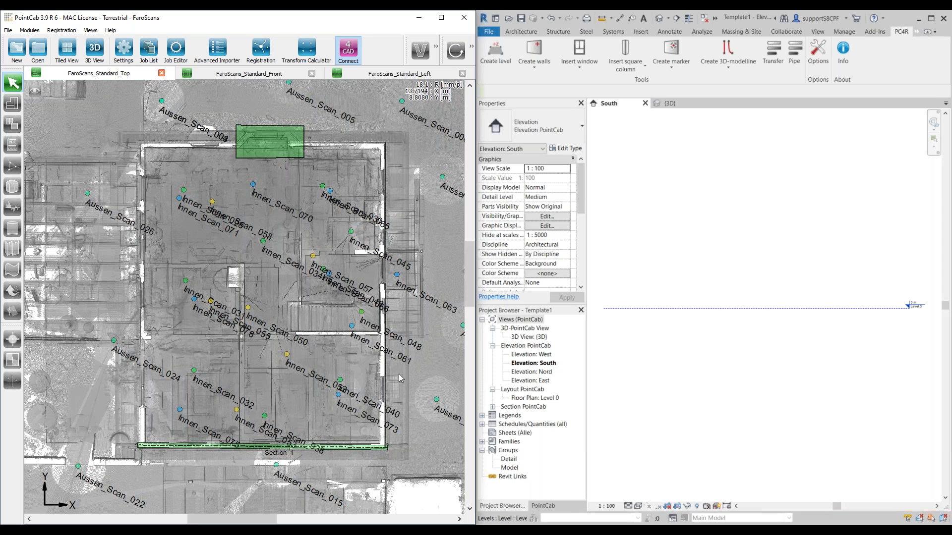
Step: Examine the building's storeys in the FaroScans_Standard_Front and FaroScans_Standard_Left views
left_click(261, 75)
middle_click_drag(170, 257, 275, 268)
scroll(278, 268, "up", 2)
left_click(390, 73)
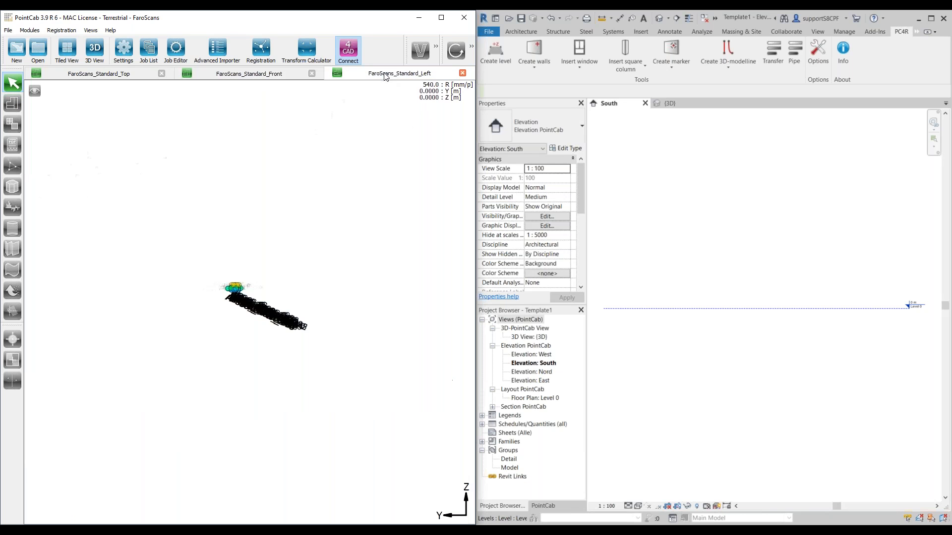
scroll(216, 237, "up", 9)
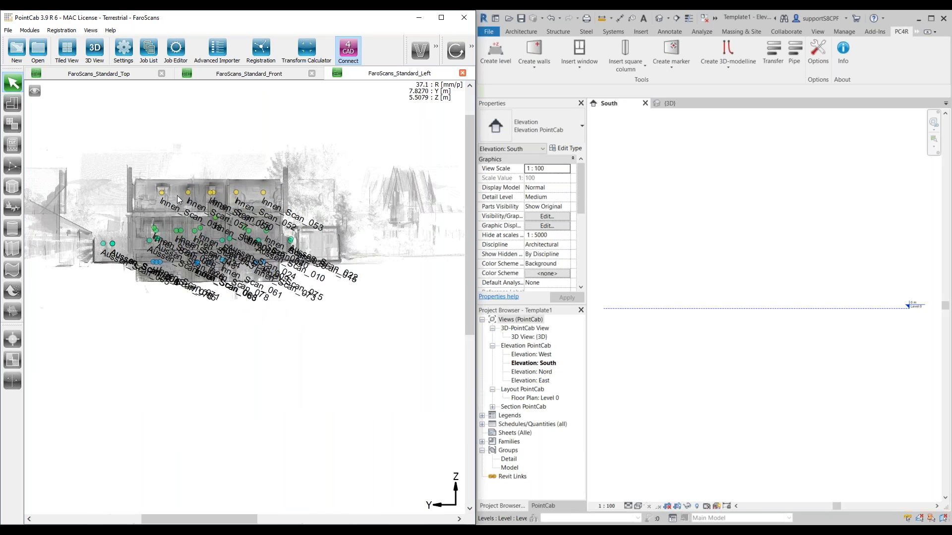
middle_click_drag(227, 255, 264, 260)
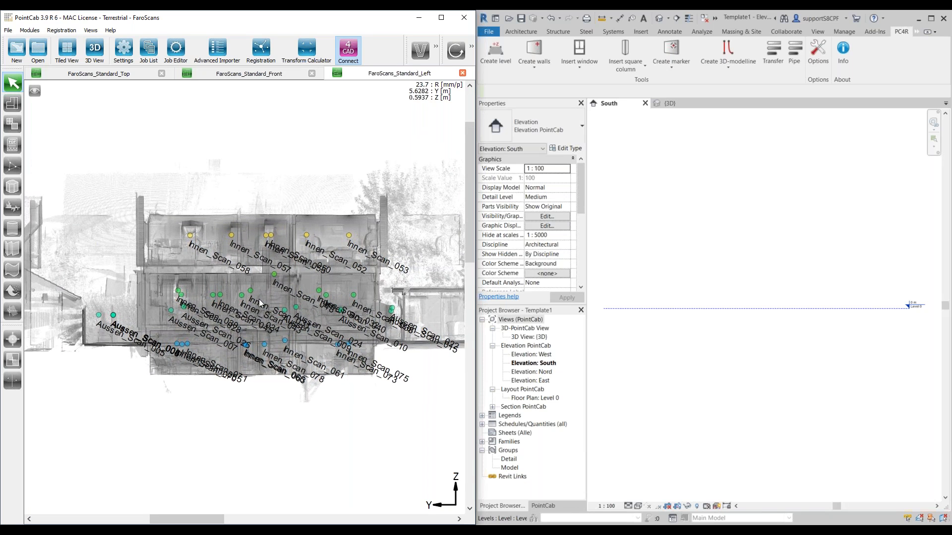
scroll(268, 301, "up", 1)
scroll(268, 301, "up", 1)
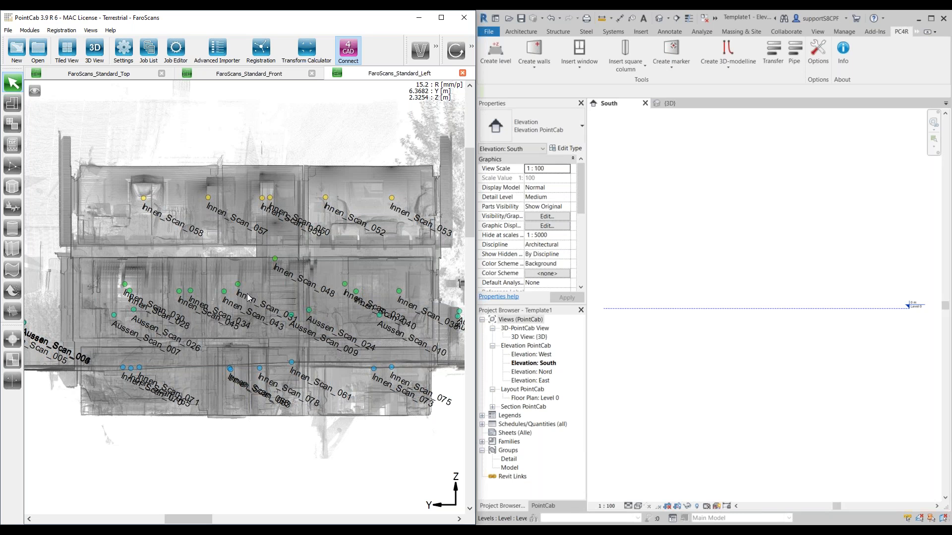
Step: Check the top view again and return to FaroScans_Standard_Front with the building and Layout_1 in frame
left_click(111, 79)
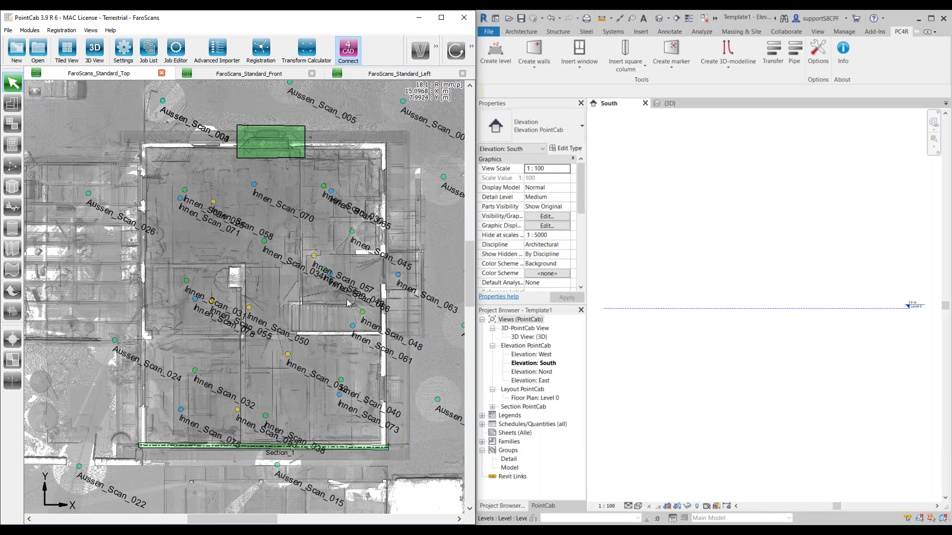
left_click_drag(326, 353, 285, 353)
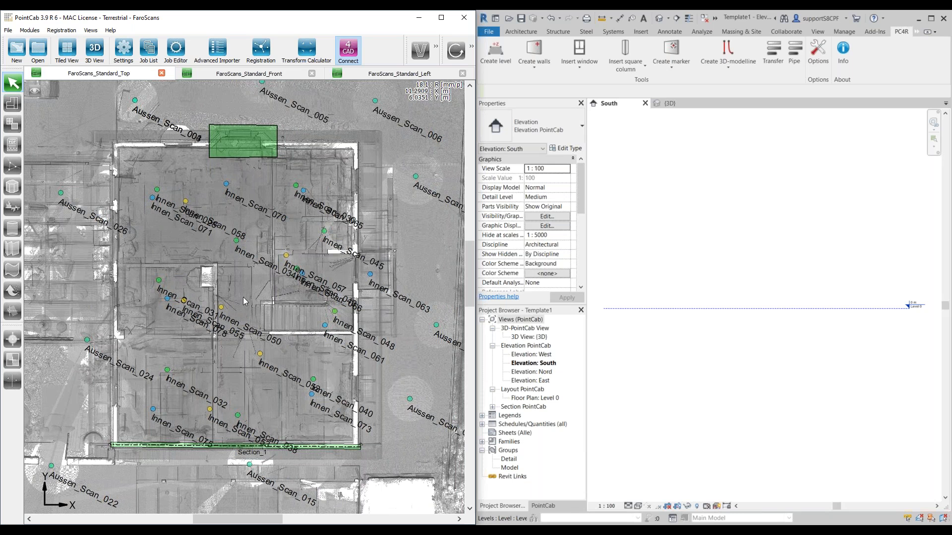
left_click(256, 77)
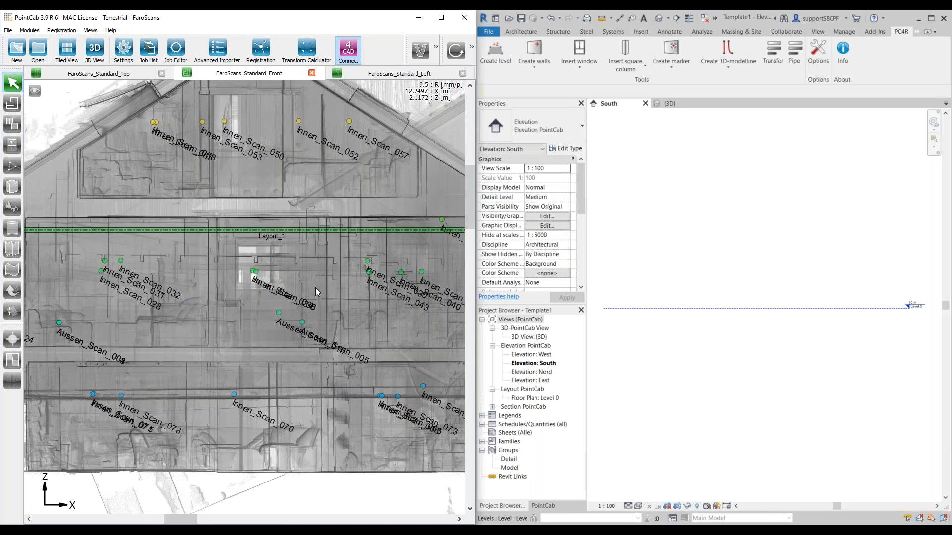
scroll(315, 287, "down", 2)
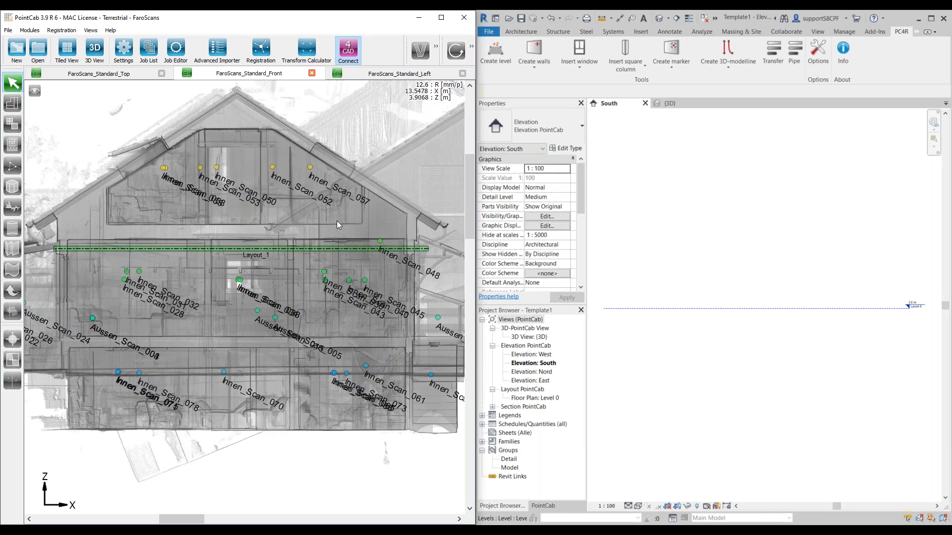
Step: In Revit, start the Create level tool and add seven level names, 1 through 7
left_click(491, 64)
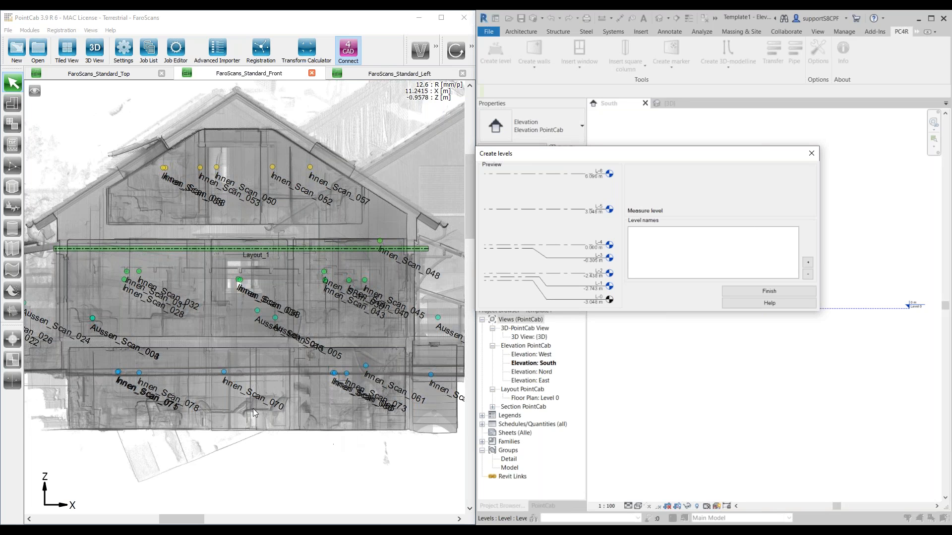
scroll(260, 427, "down", 1)
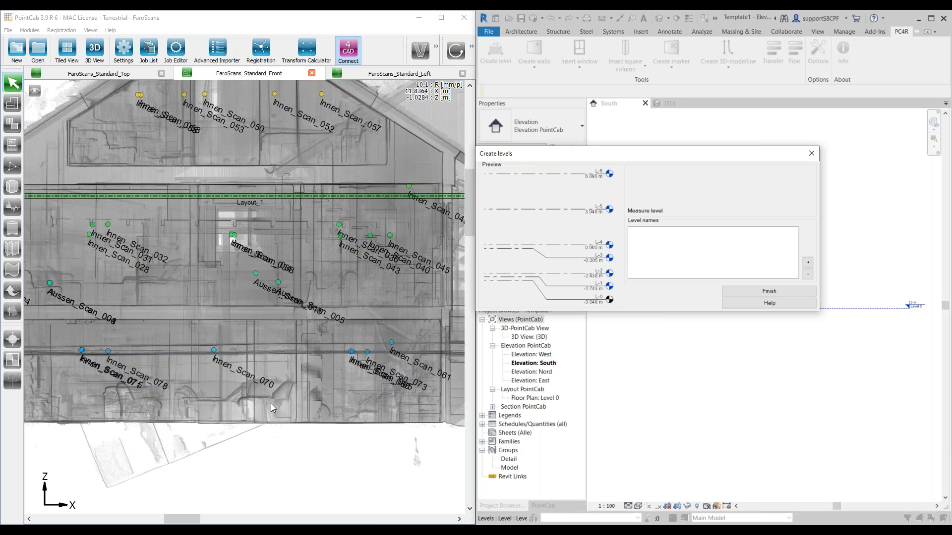
left_click_drag(256, 195, 272, 285)
left_click(808, 262)
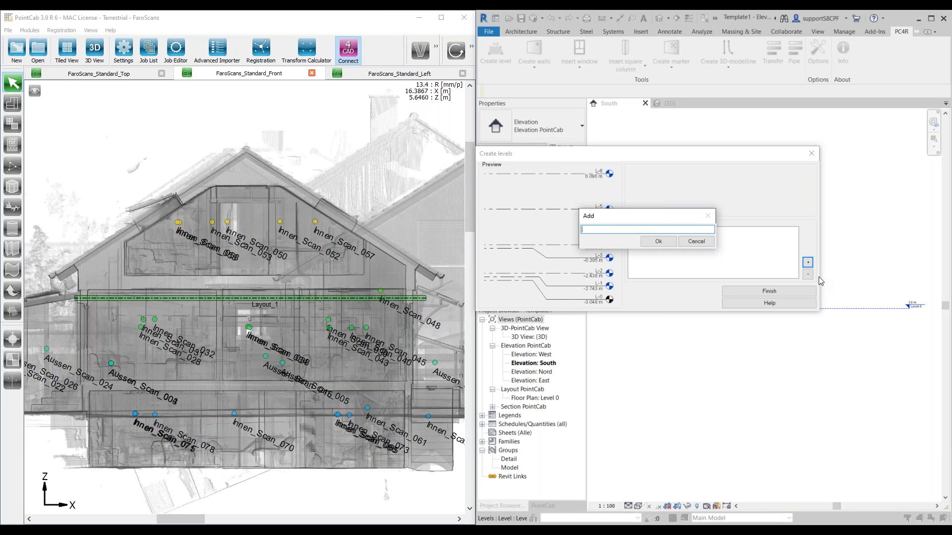
type("124")
left_click_drag(649, 221, 764, 228)
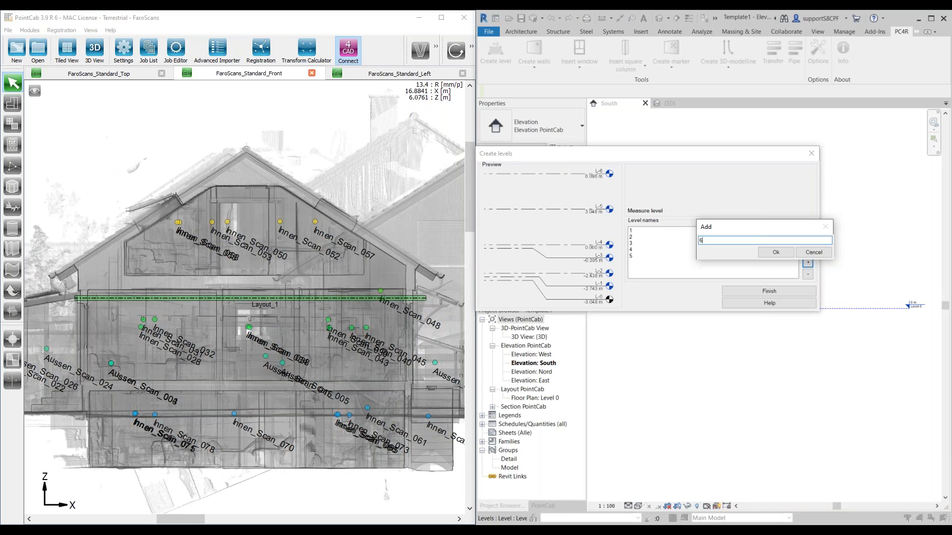
left_click(773, 253)
left_click(778, 251)
left_click(818, 252)
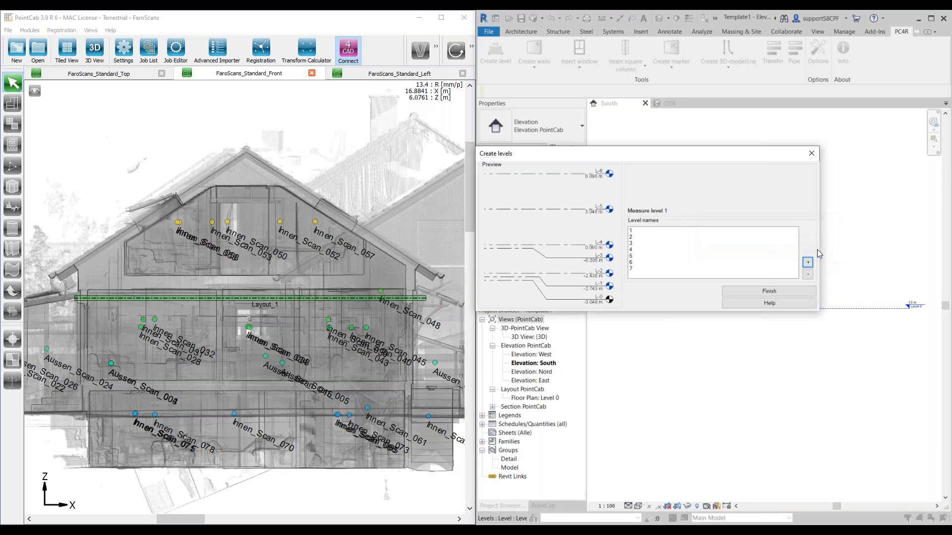
Step: Measure level 1 in PointCab with a 3D point on the lowest floor line in FaroScans_Standard_Front, at about -1.42 m
left_click_drag(612, 157, 610, 105)
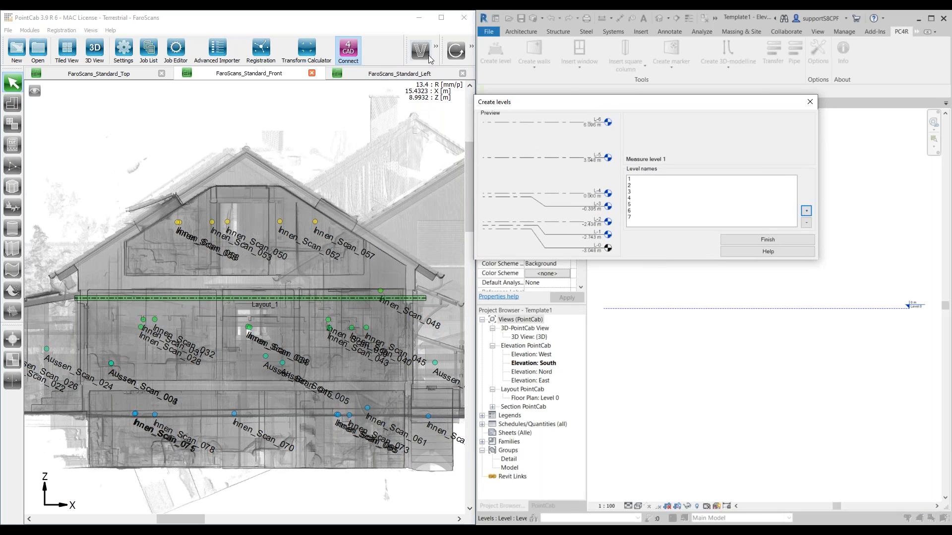
left_click(470, 48)
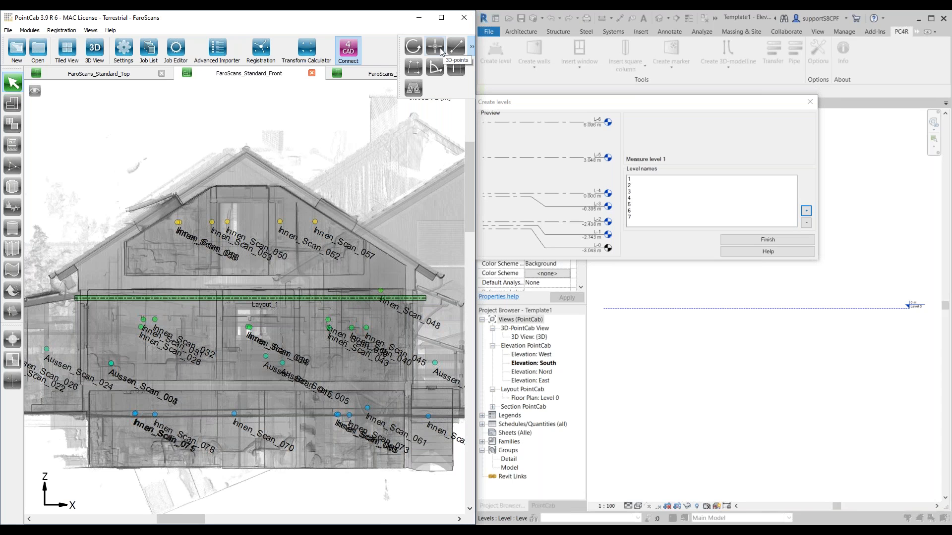
left_click(441, 52)
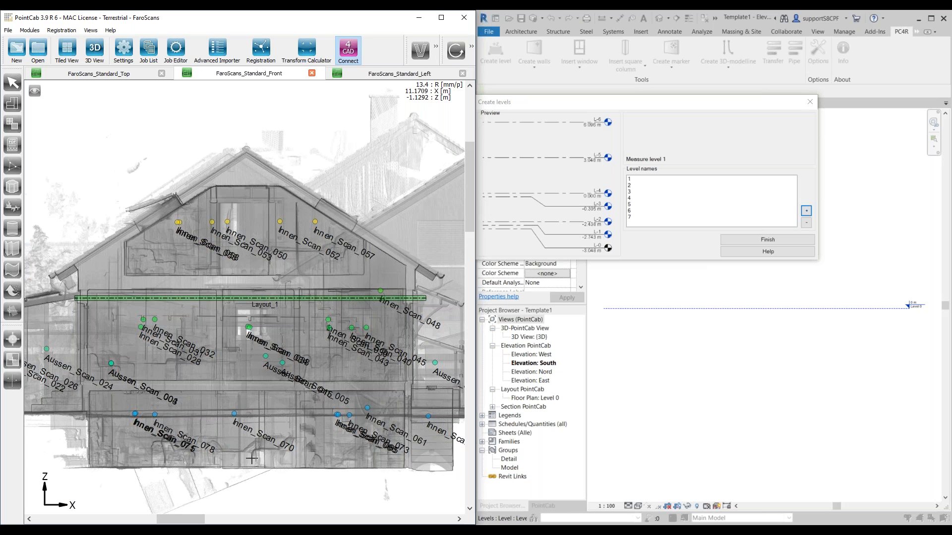
scroll(252, 458, "up", 4)
scroll(259, 327, "down", 3)
scroll(243, 317, "up", 3)
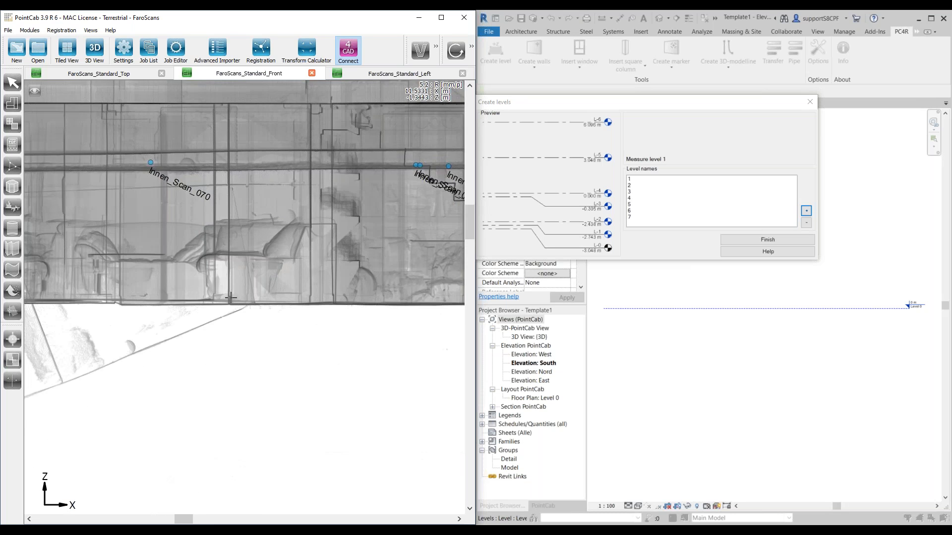
scroll(230, 297, "up", 3)
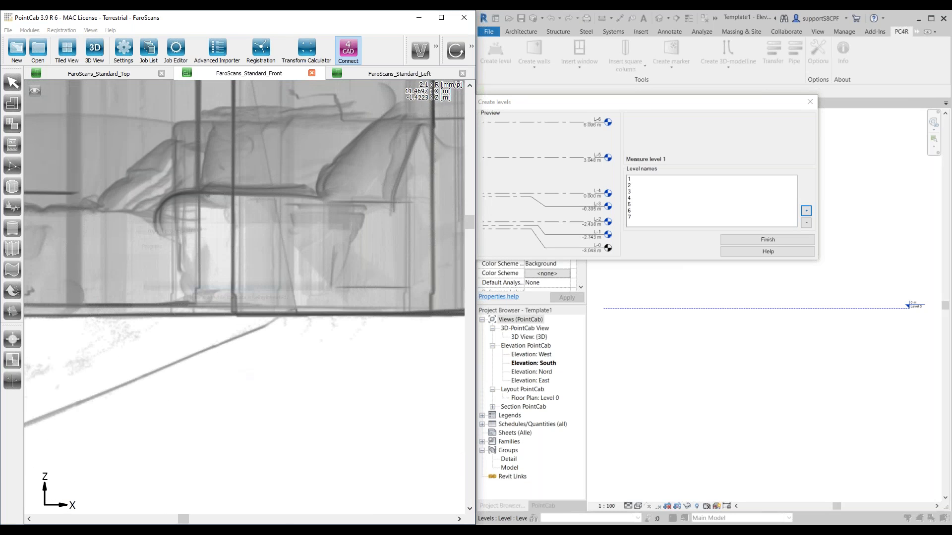
left_click(231, 340)
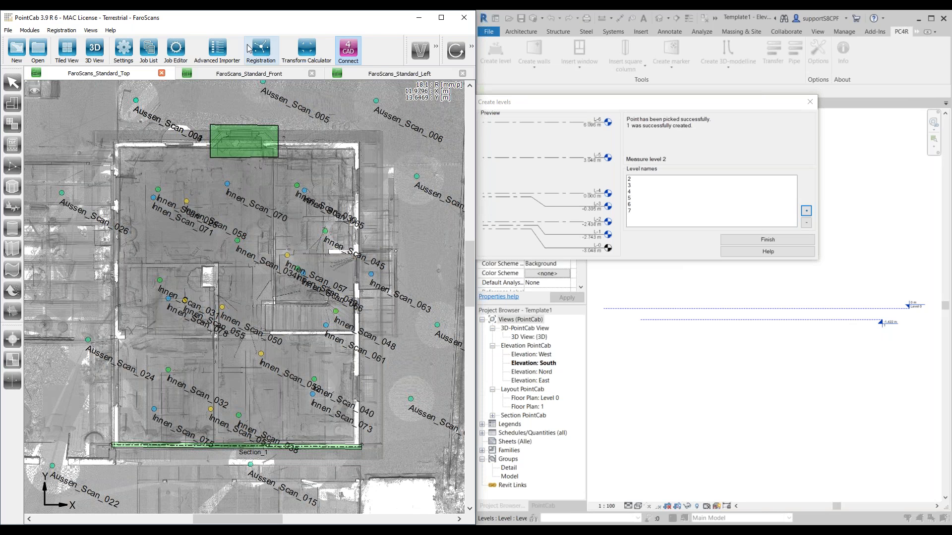
left_click(249, 74)
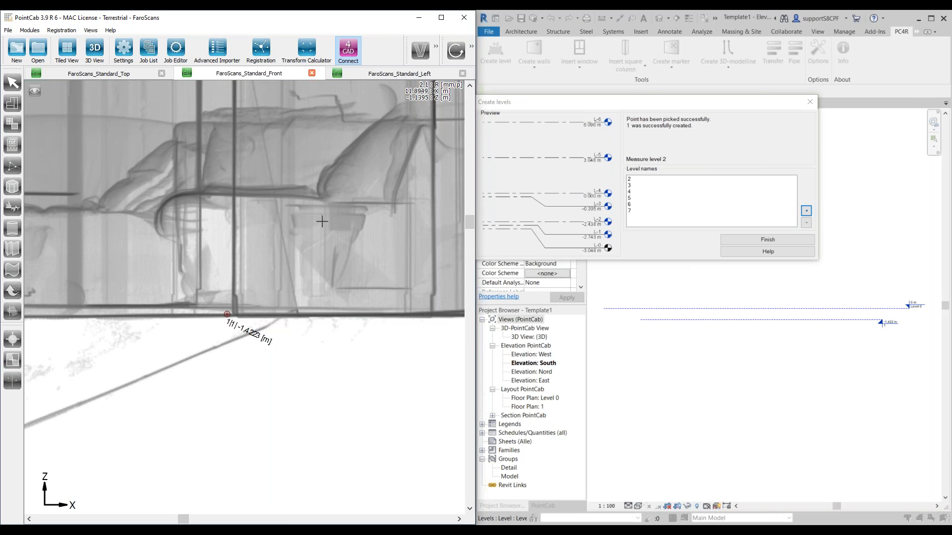
Step: Measure levels 2 and 3 with 3D points on the lowest storey's ceiling, about 0.67 m, and the floor above, about 0.96 m
scroll(243, 204, "down", 3)
scroll(242, 204, "down", 2)
middle_click_drag(243, 204, 251, 291)
scroll(273, 181, "up", 3)
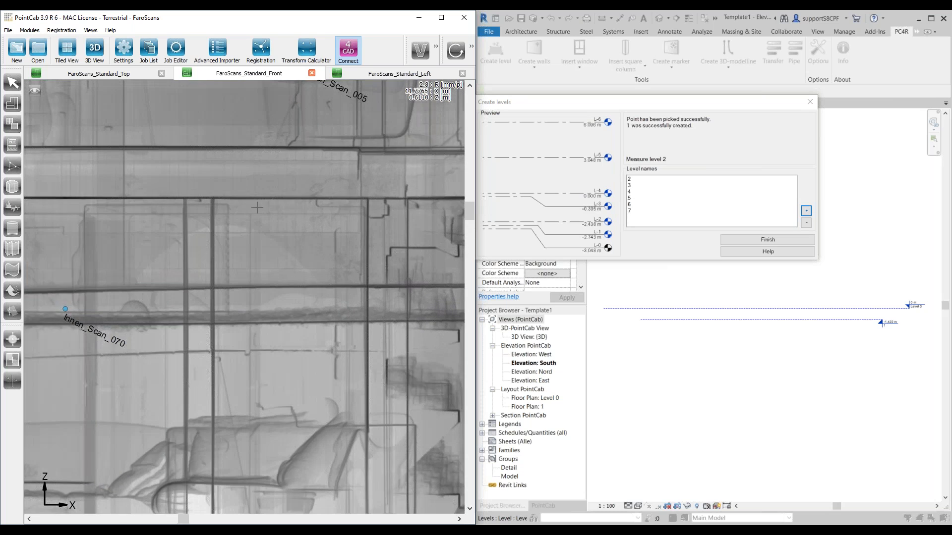
scroll(244, 194, "down", 2)
middle_click_drag(243, 194, 243, 224)
left_click(243, 240)
left_click(245, 201)
Step: Measure levels 4 and 5 with 3D points on the middle storey's ceiling, about 3.43 m, and the attic floor, about 3.82 m
scroll(253, 379, "down", 8)
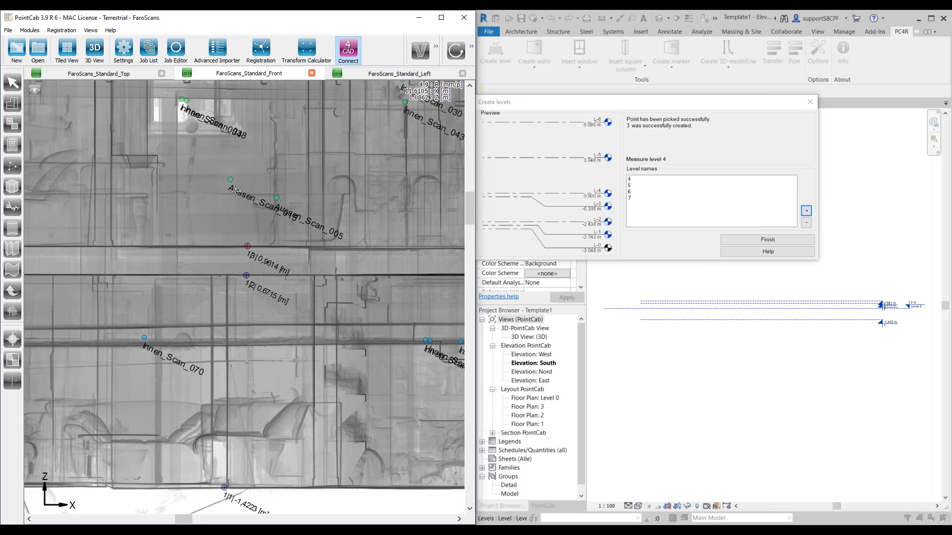
scroll(256, 239, "up", 4)
scroll(257, 286, "up", 2)
left_click(252, 296)
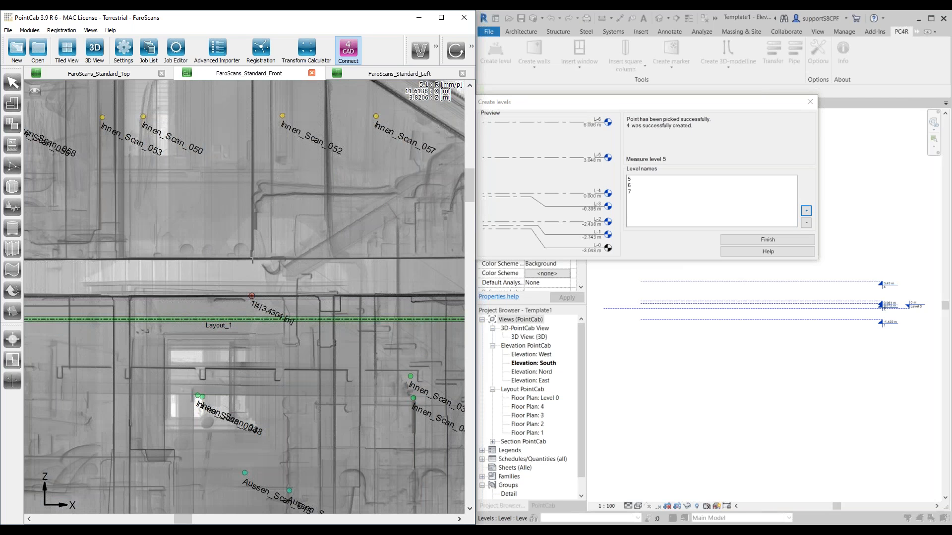
left_click(252, 258)
Step: Measure levels 6 and 7 with 3D points on the attic ceiling, about 6.24 m, and the roof ridge, about 7.22 m
scroll(253, 258, "down", 5)
scroll(241, 289, "up", 7)
left_click(241, 288)
scroll(245, 230, "down", 5)
scroll(236, 216, "up", 7)
left_click(236, 216)
scroll(379, 174, "down", 1)
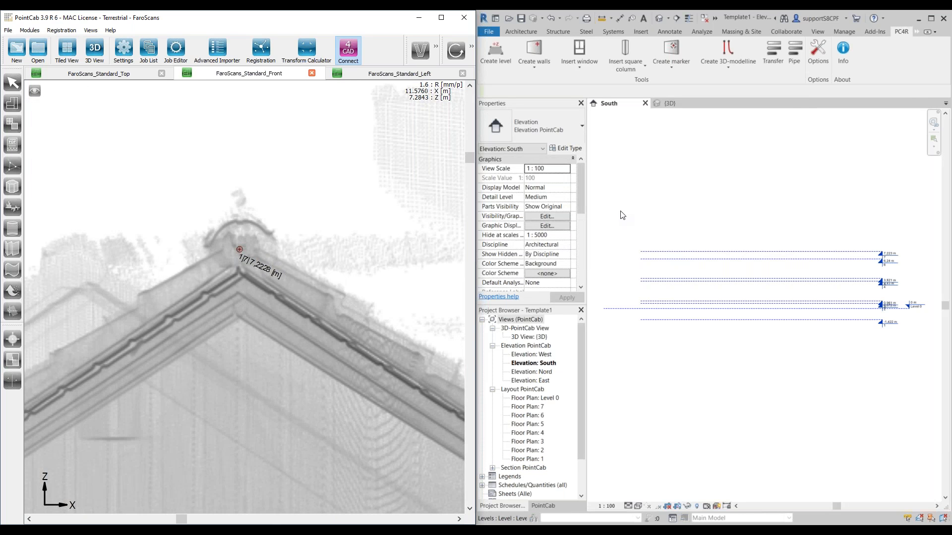
Step: Delete Level 0 and its floor plan view from Revit's South elevation
scroll(843, 298, "up", 3)
middle_click_drag(907, 320, 782, 327)
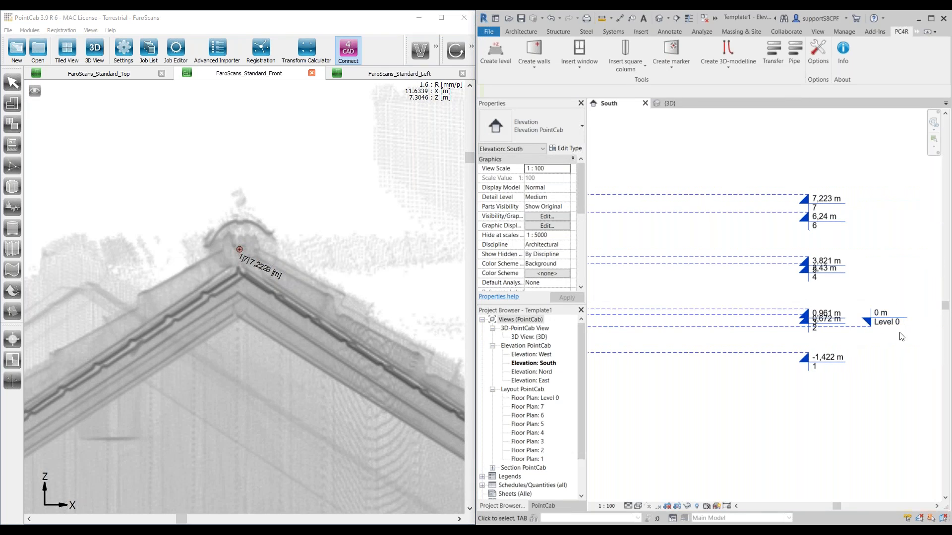
left_click(859, 331)
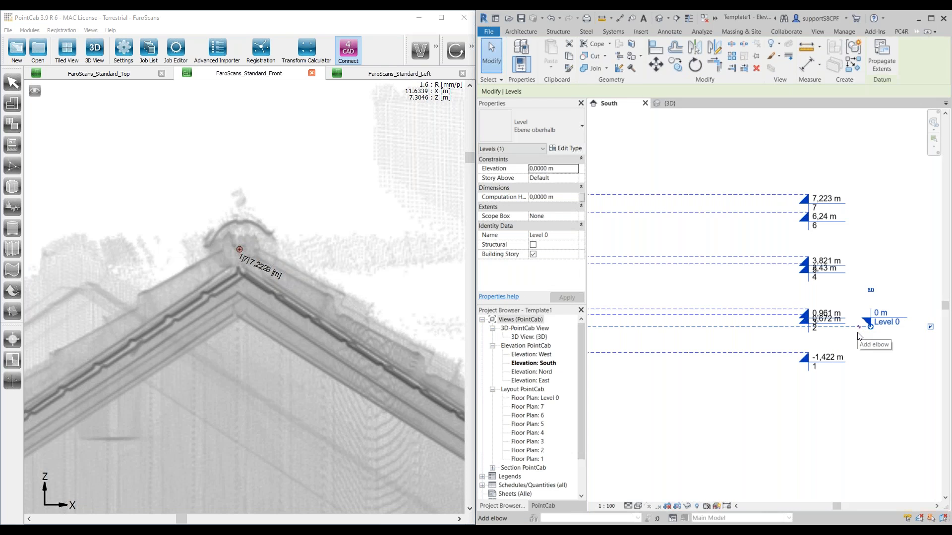
key("Delete")
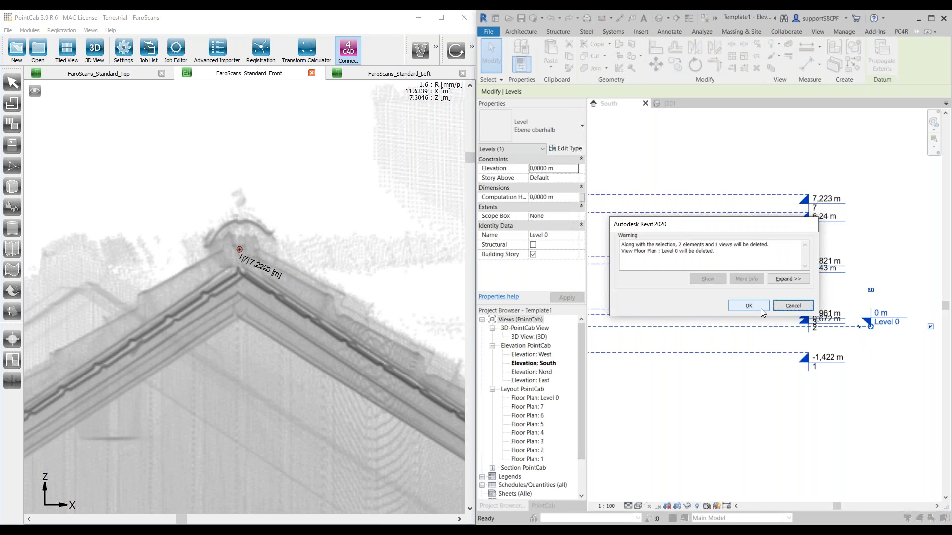
left_click(748, 305)
scroll(748, 317, "down", 3)
middle_click_drag(743, 294, 868, 339)
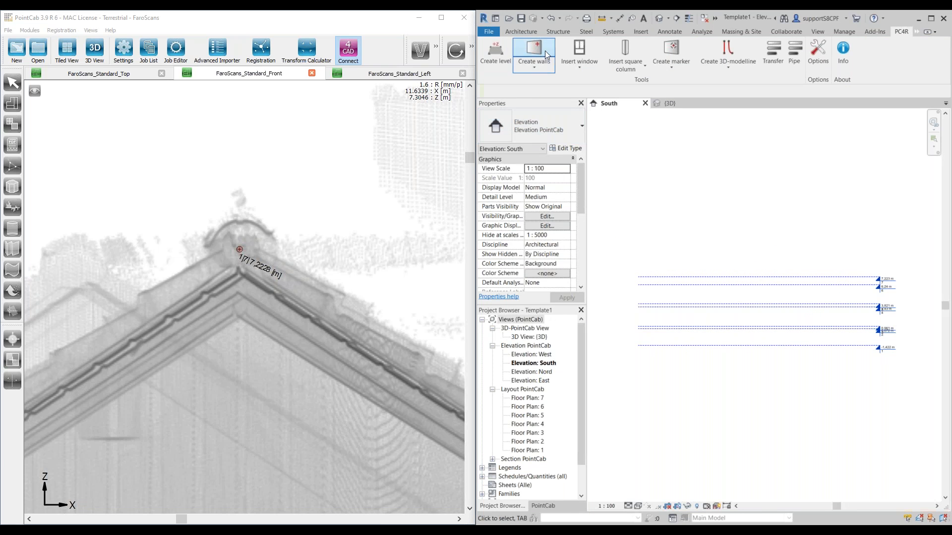
Step: Return to PointCab's FaroScans_Standard_Front view and open the Layout_1 section from there
scroll(323, 295, "down", 5)
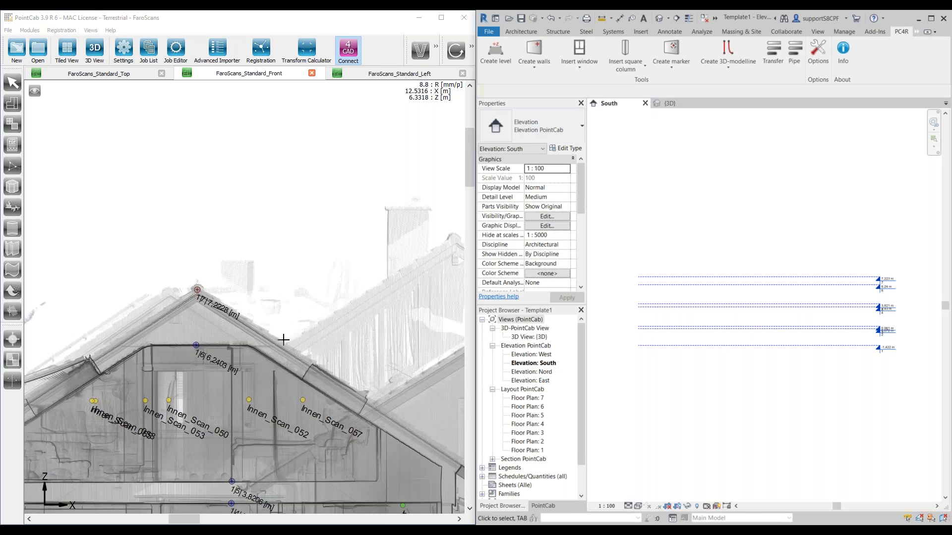
left_click_drag(241, 373, 293, 270)
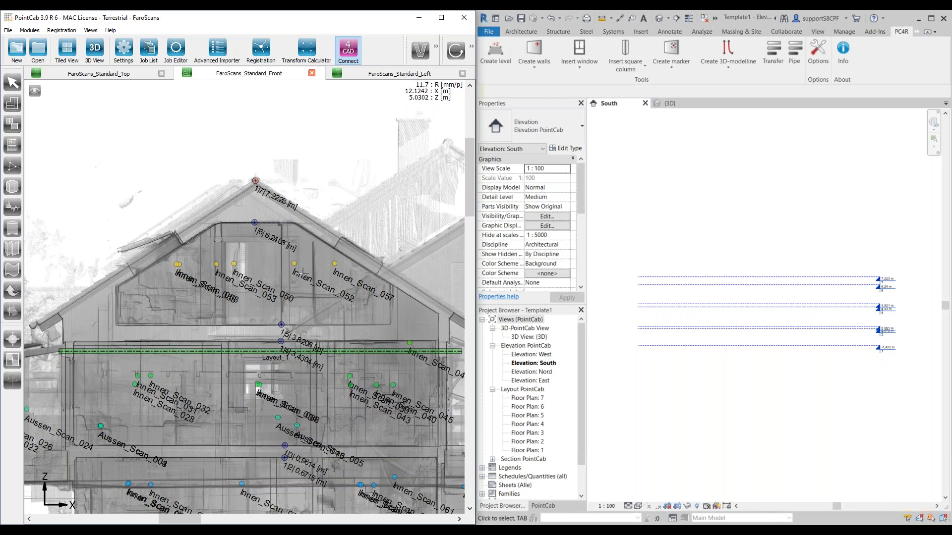
left_click(150, 75)
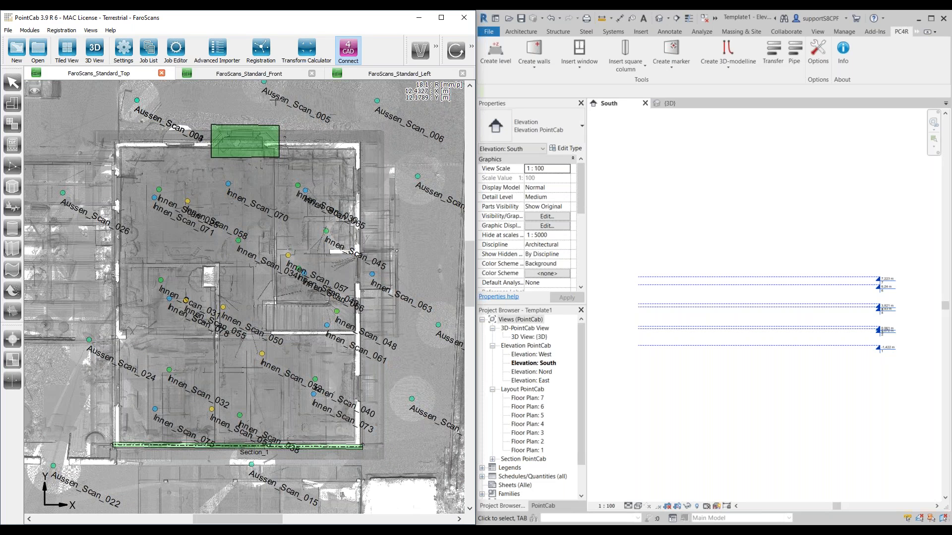
left_click(281, 79)
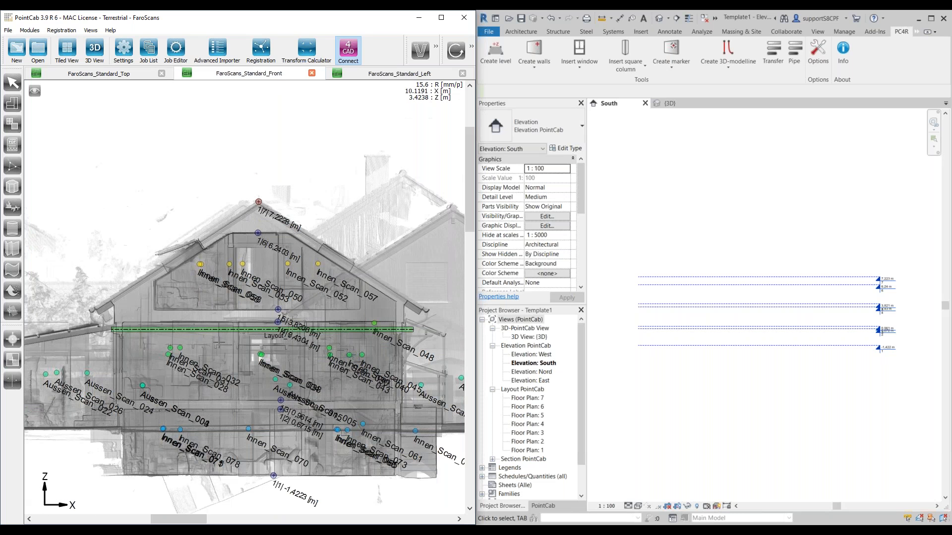
middle_click_drag(252, 377, 234, 369)
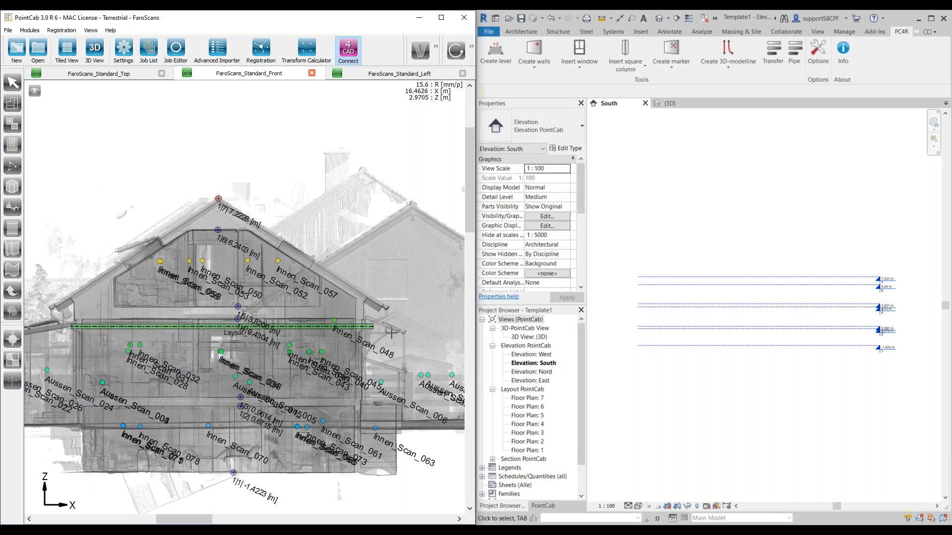
left_click(13, 83)
left_click(186, 325)
right_click(186, 325)
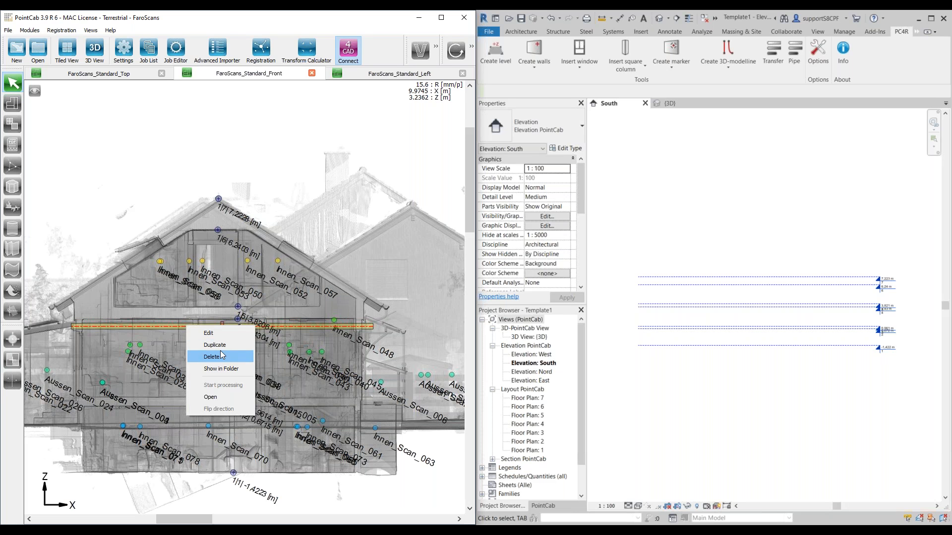
left_click(228, 397)
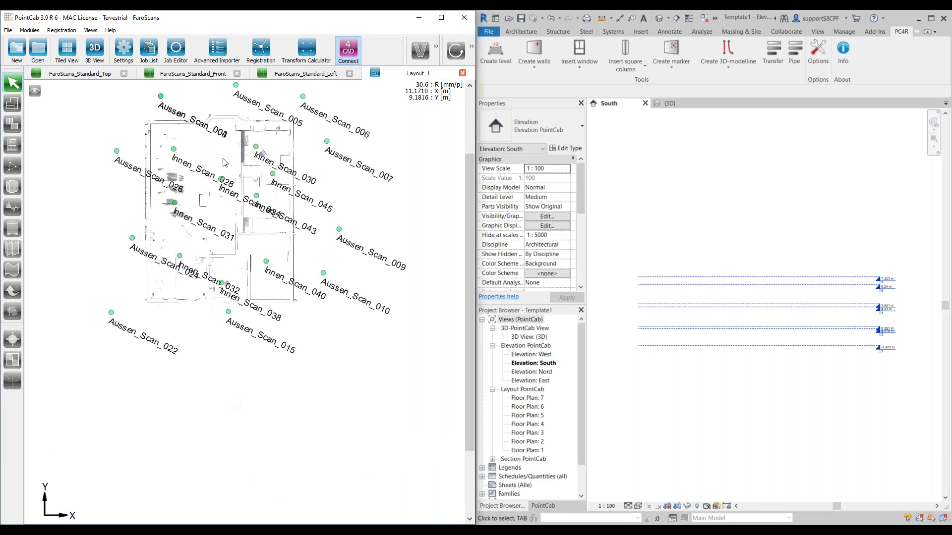
Step: Examine the Layout_1 floor plan's walls and compare the layout with its cutting position in FaroScans_Standard_Front
middle_click_drag(228, 169, 227, 213)
scroll(223, 224, "down", 1)
scroll(203, 299, "up", 2)
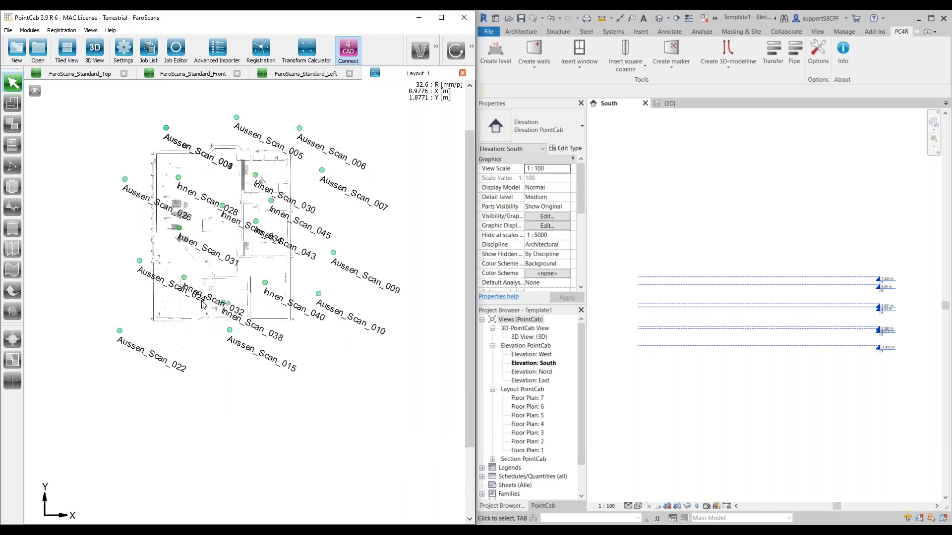
left_click(193, 73)
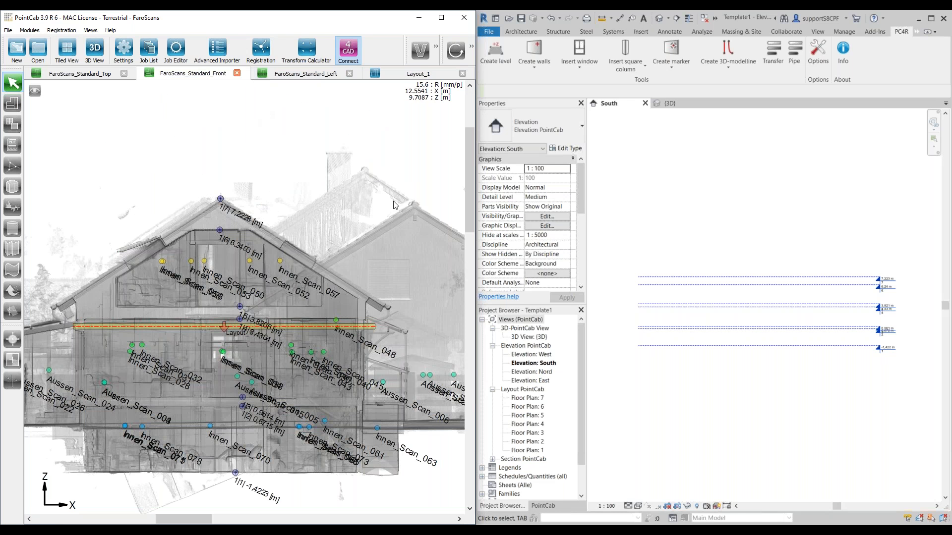
scroll(225, 316, "up", 2)
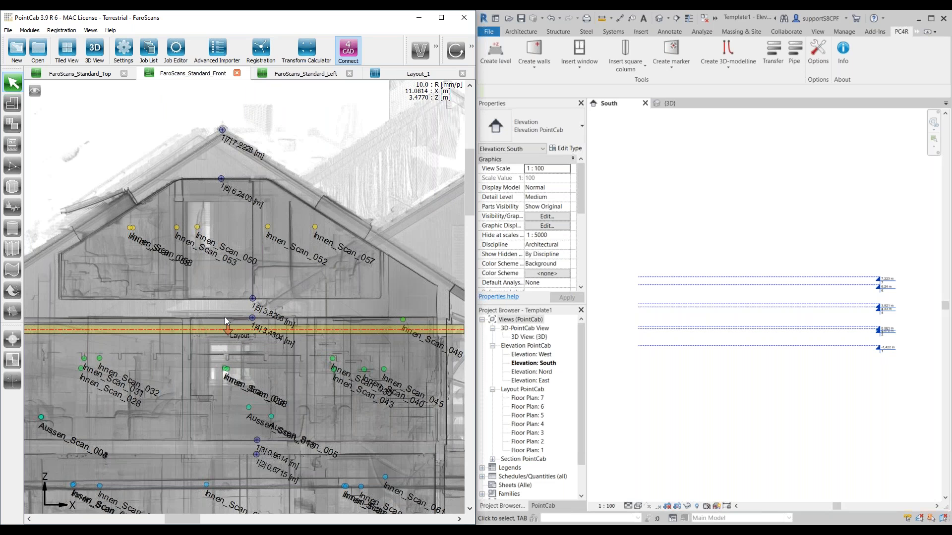
scroll(248, 270, "down", 3)
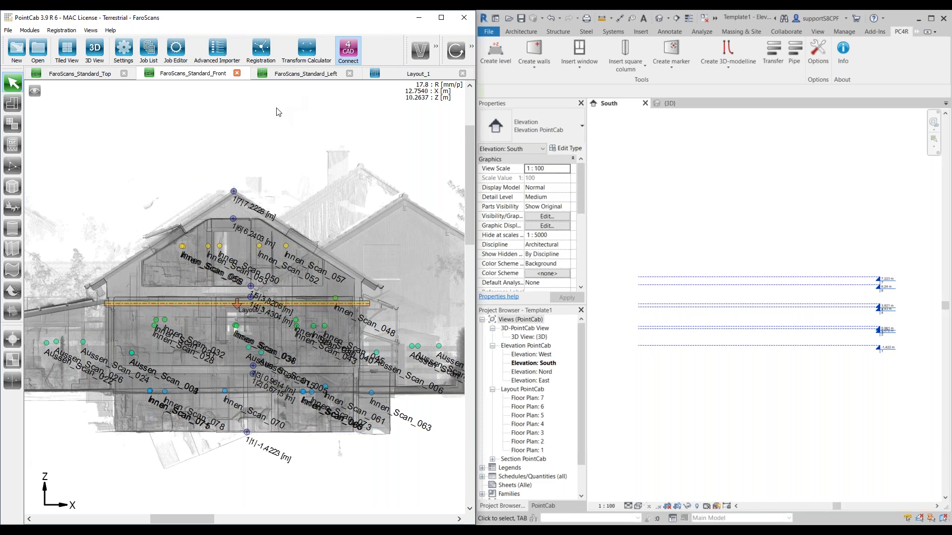
left_click(406, 75)
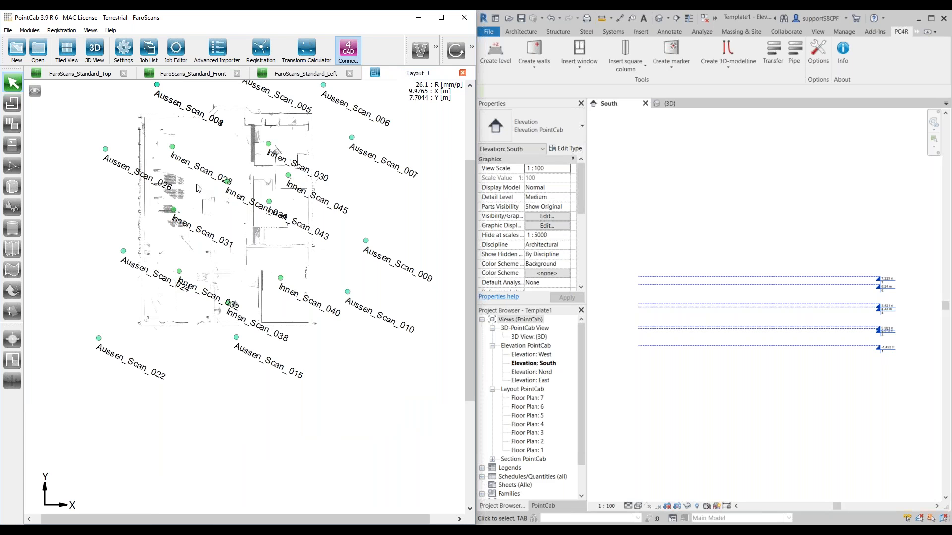
scroll(191, 263, "down", 1)
scroll(191, 242, "up", 1)
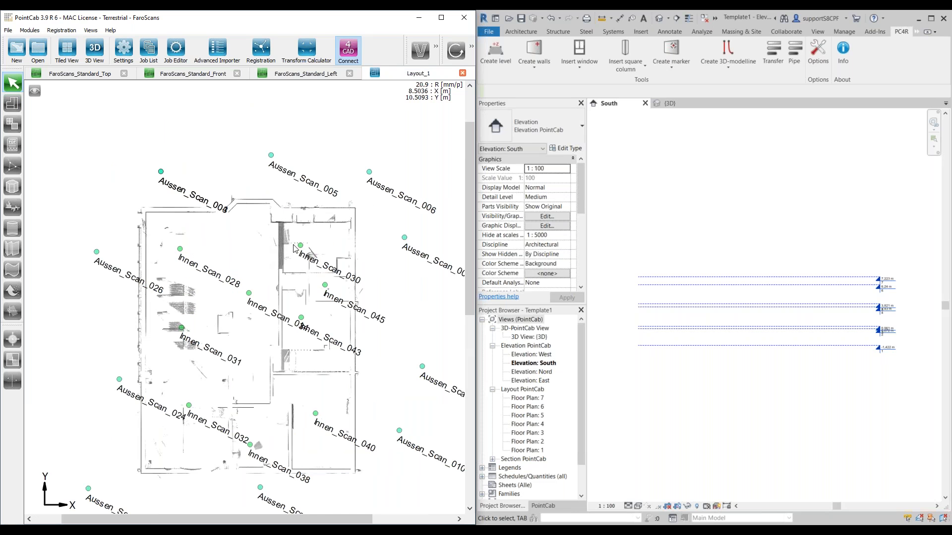
scroll(251, 265, "up", 1)
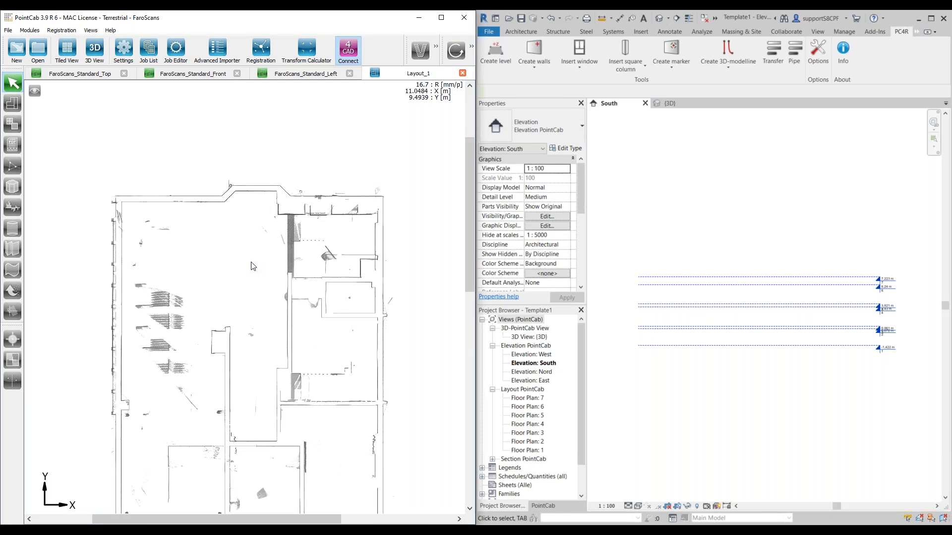
Step: Start wall creation with bottom level 3, top level 4 and wall type STB 30.0, checking the levels in FaroScans_Standard_Front
left_click(534, 49)
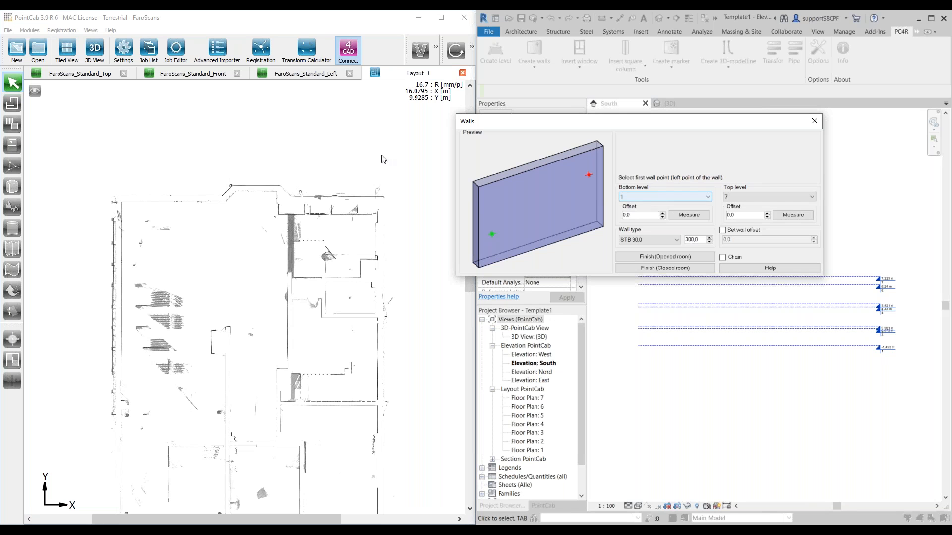
left_click(193, 74)
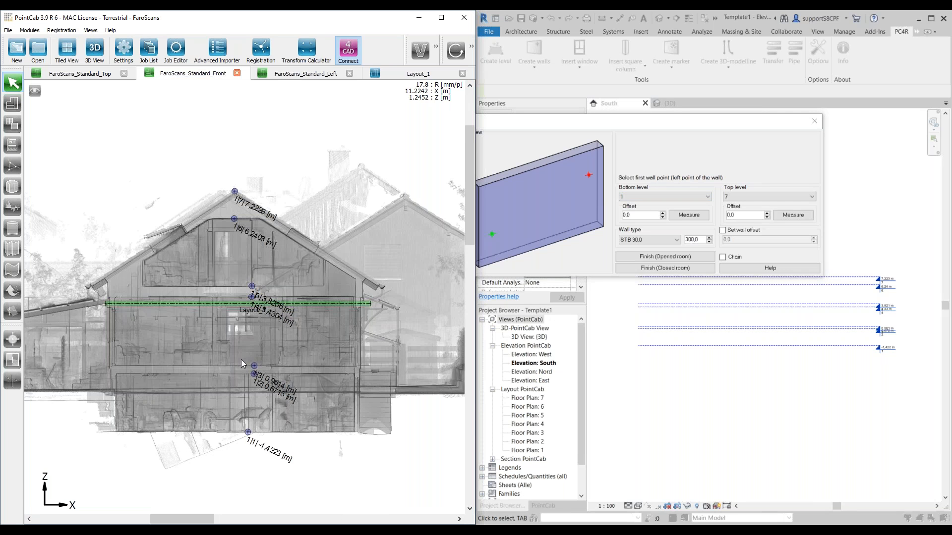
scroll(240, 359, "up", 3)
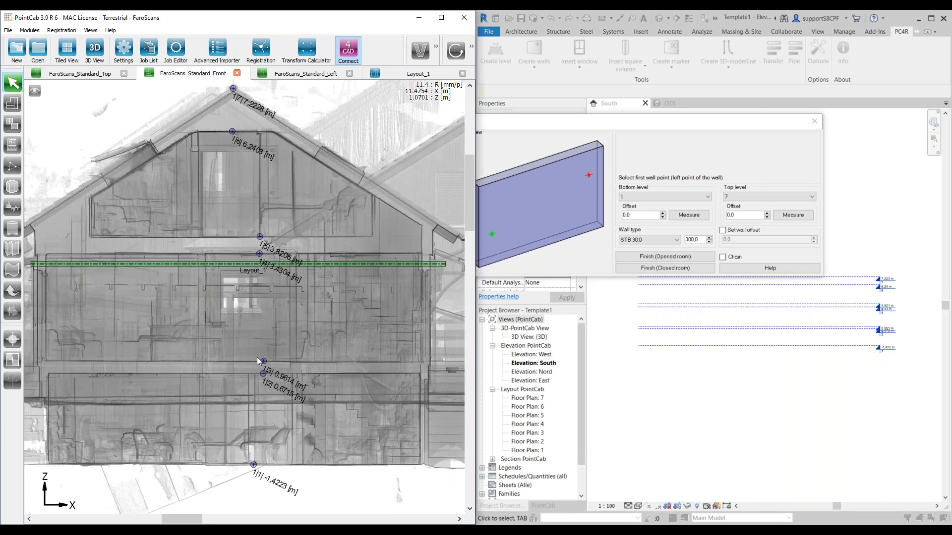
scroll(261, 358, "up", 2)
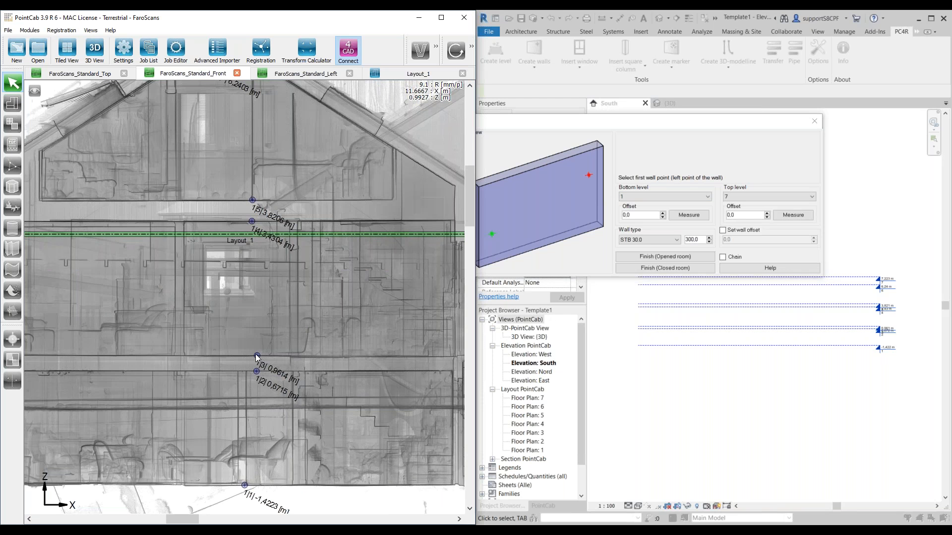
left_click(684, 198)
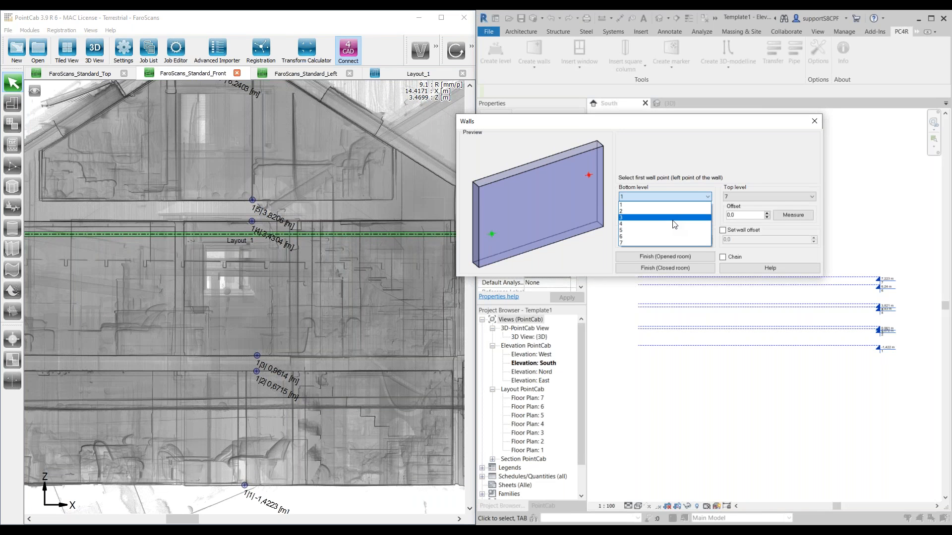
left_click(675, 220)
left_click(769, 195)
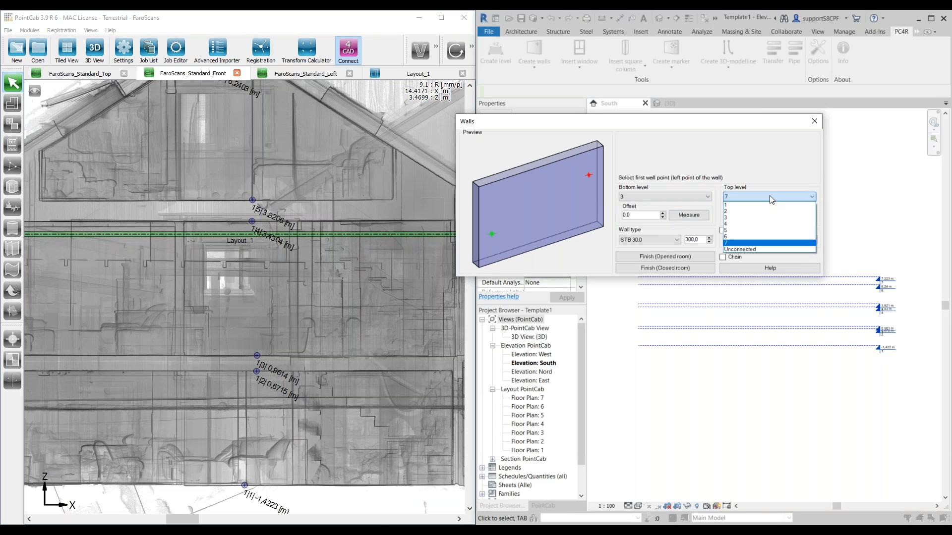
left_click(768, 225)
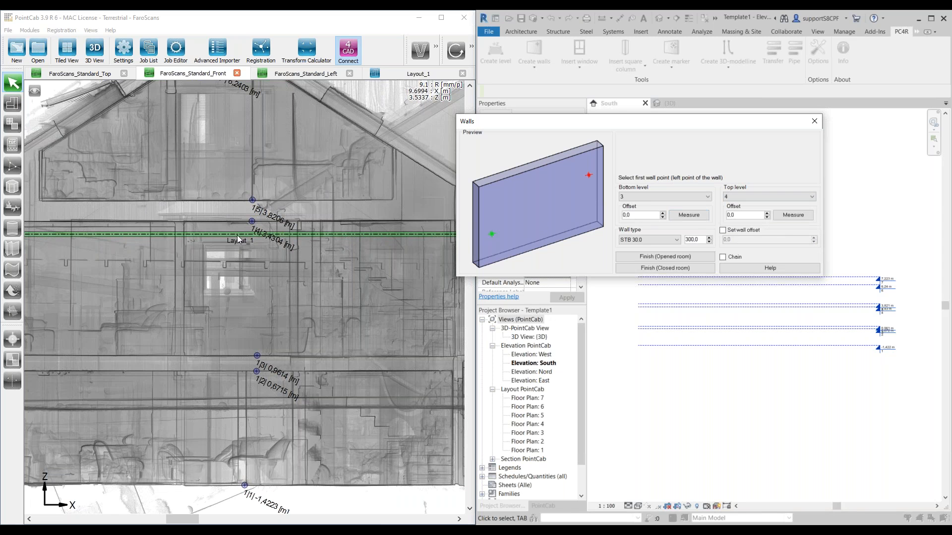
left_click(674, 242)
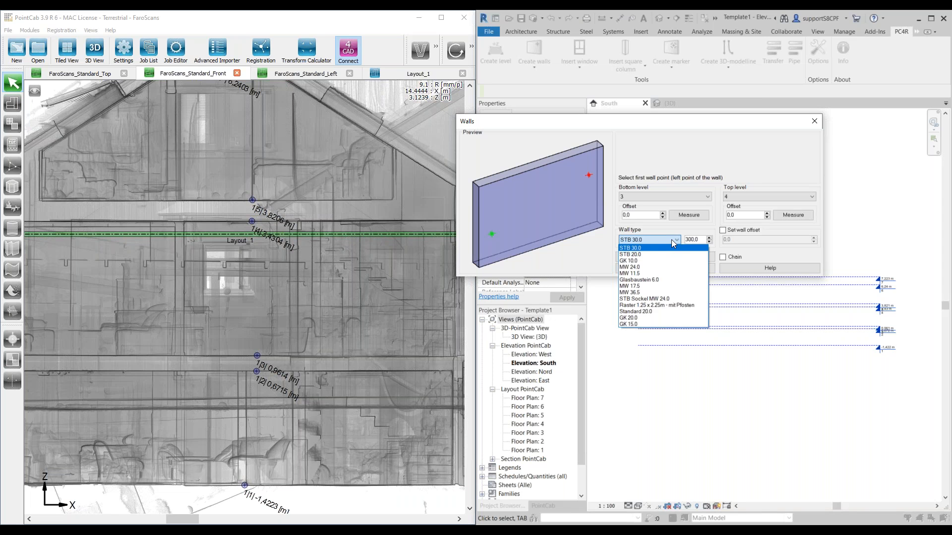
left_click(648, 248)
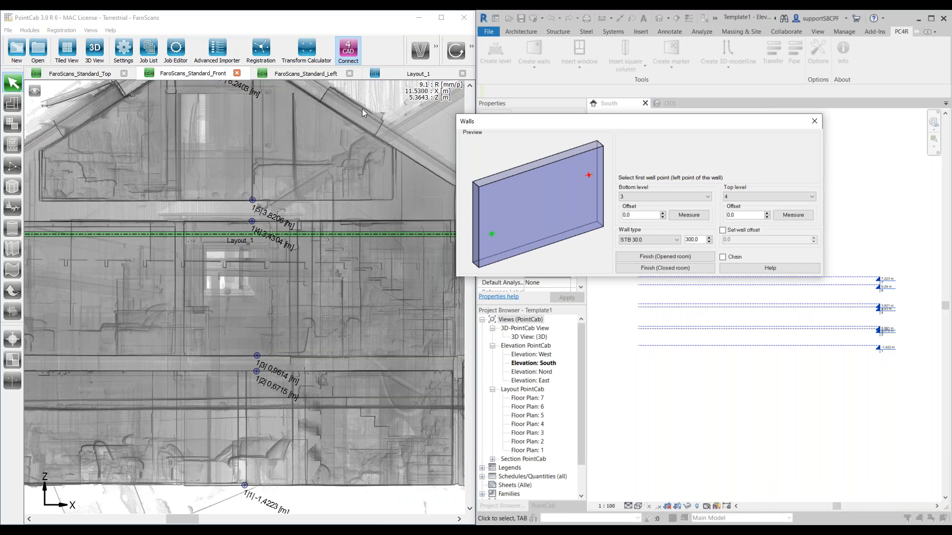
Step: Return to PointCab's Layout_1 section and activate the 3D point measuring tool
left_click(418, 74)
left_click_drag(263, 144, 222, 243)
scroll(222, 244, "down", 2)
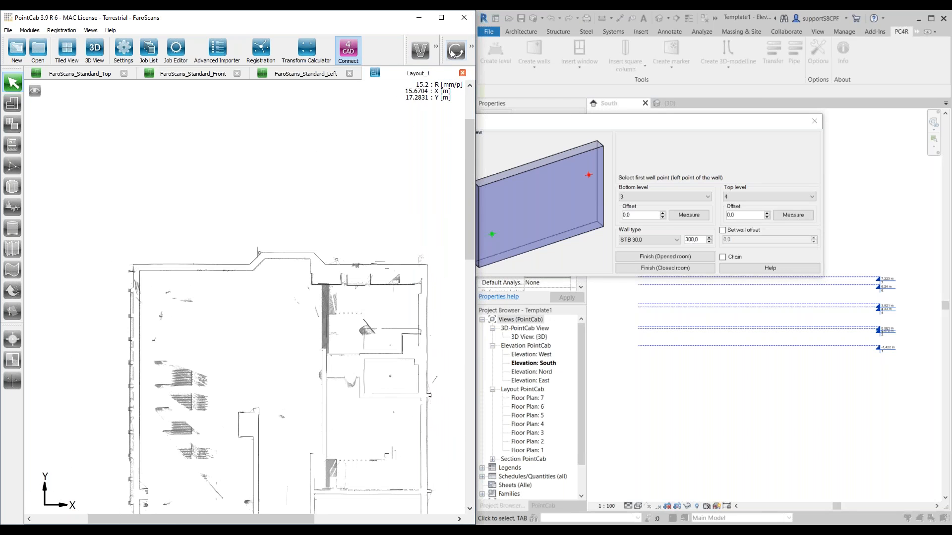
left_click(472, 46)
left_click(435, 47)
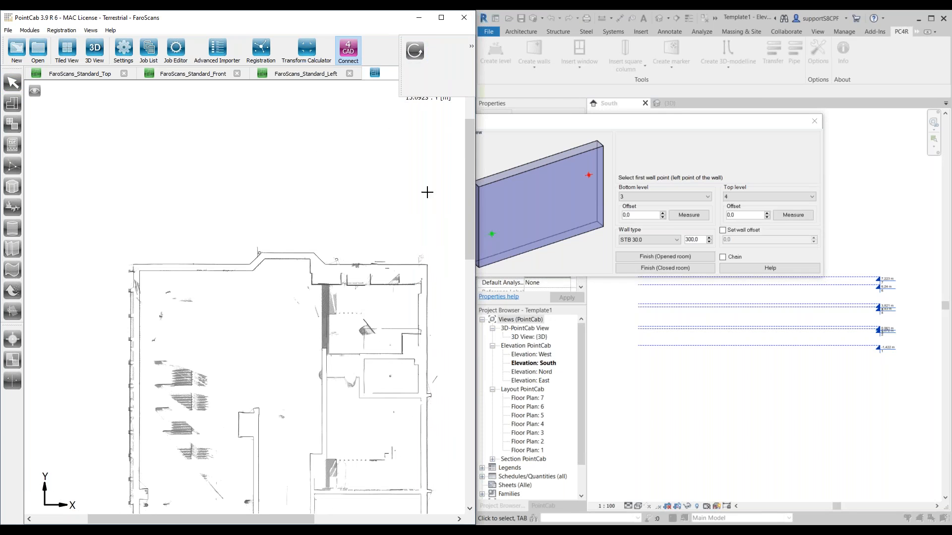
Step: Create a wall about 3.31 m long along the inner line of the upper wall, from the upper-left corner to the bay
scroll(166, 311, "up", 2)
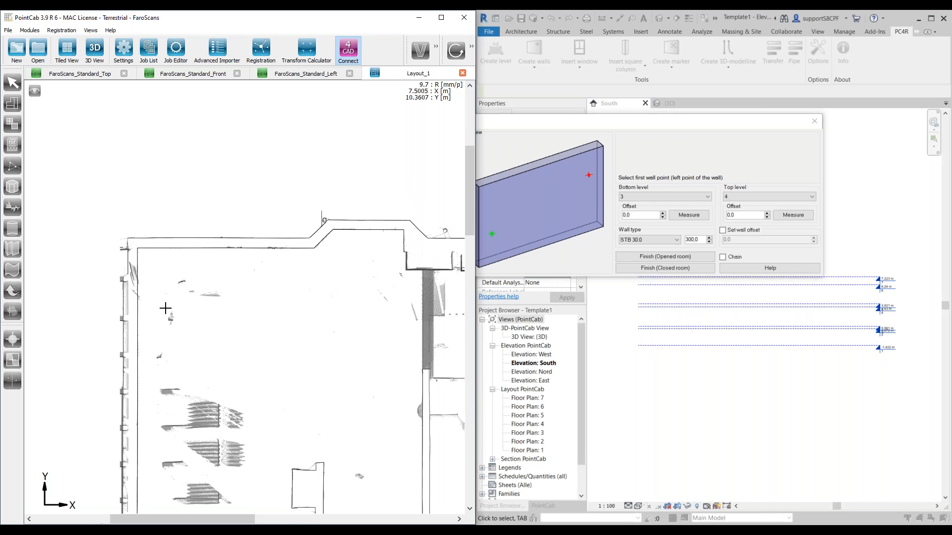
scroll(185, 287, "up", 2)
scroll(127, 240, "up", 3)
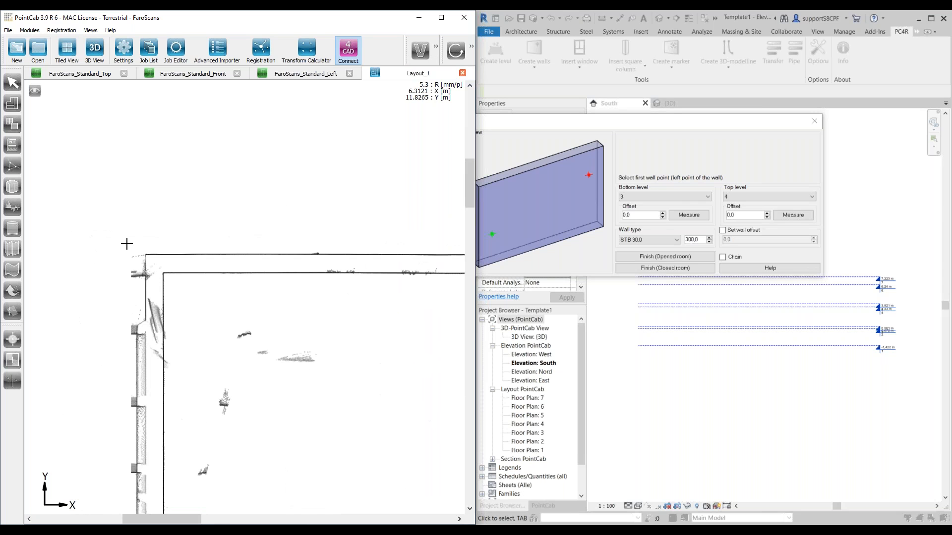
middle_click_drag(141, 243, 139, 226)
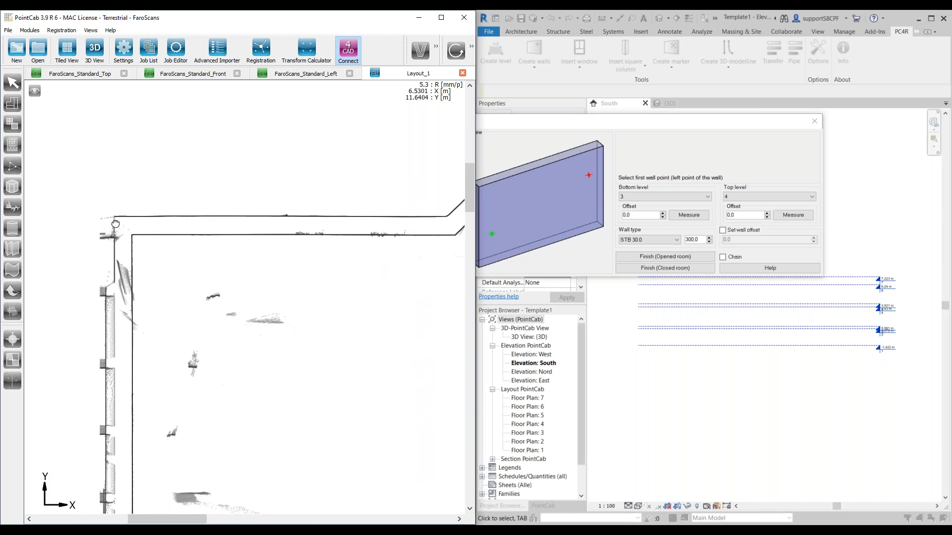
left_click(142, 234)
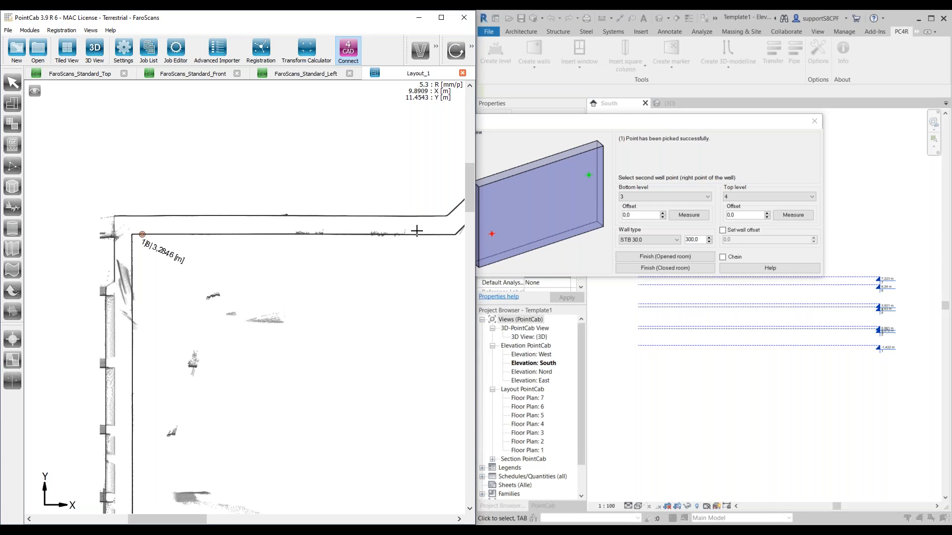
scroll(415, 238, "up", 2)
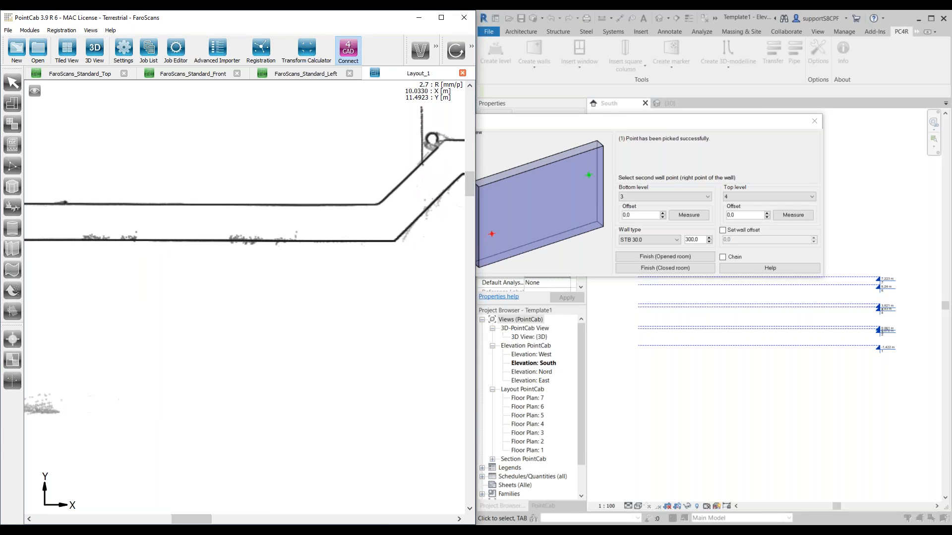
left_click(385, 241)
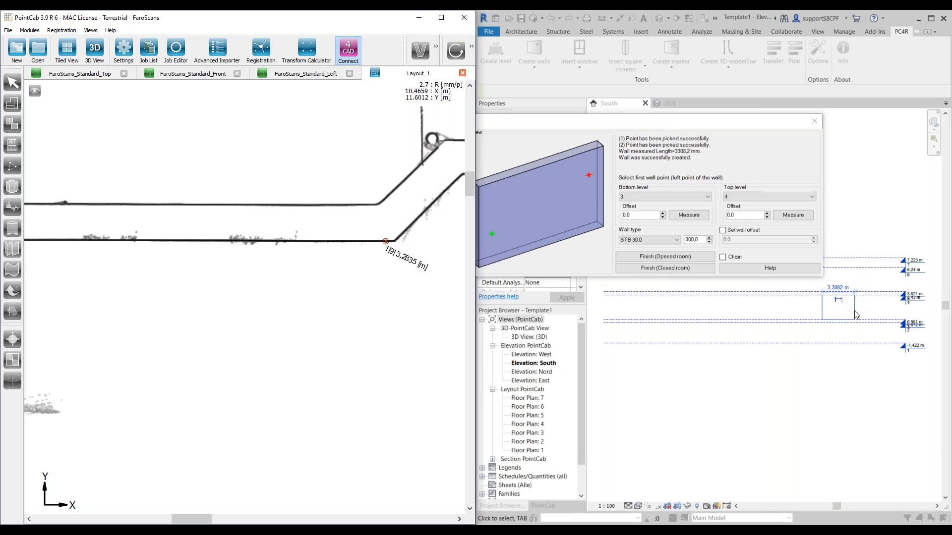
Step: Create a wall about 0.44 m long along the inner line of the bay's left slanted side
scroll(387, 241, "up", 1)
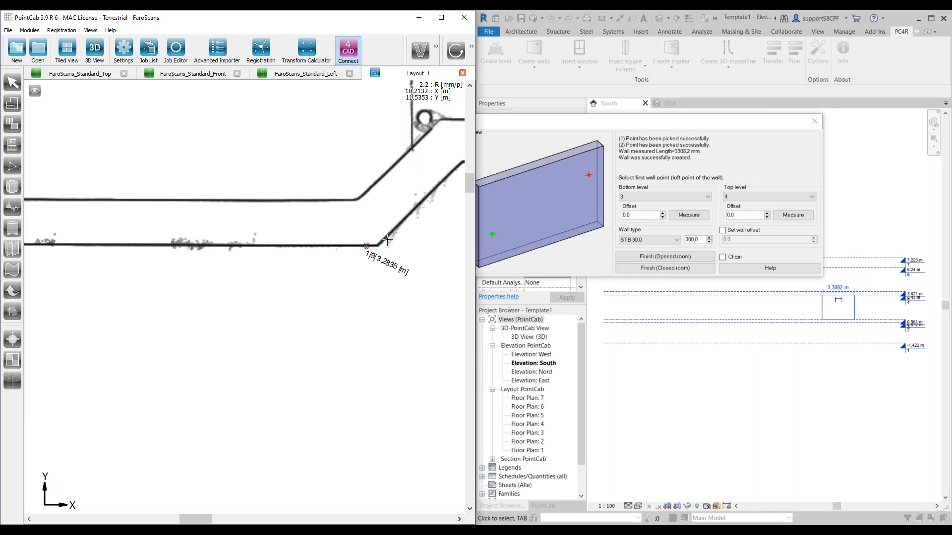
left_click(384, 238)
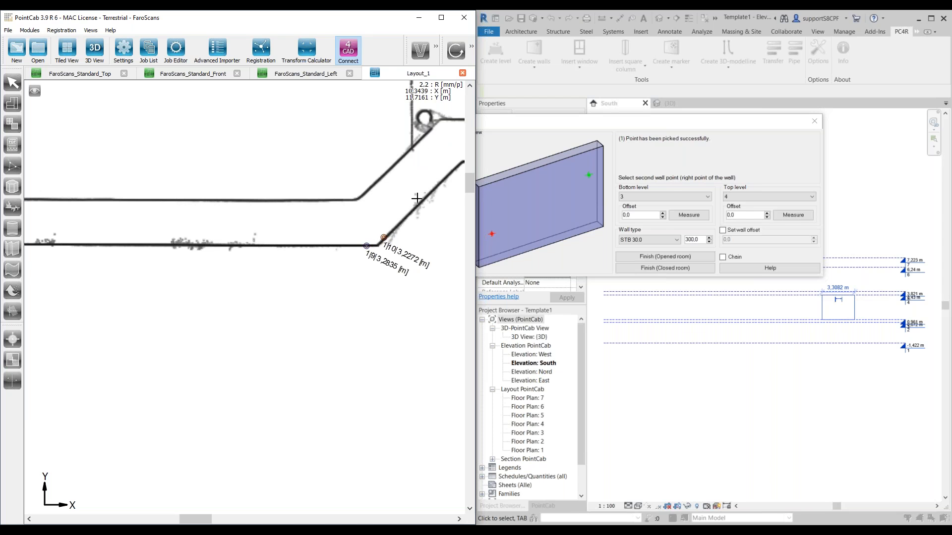
scroll(416, 197, "down", 1)
scroll(424, 198, "up", 2)
scroll(331, 231, "up", 1)
left_click(341, 230)
Step: Create a wall about 1.33 m long along the bay's inner horizontal line, ending near its right corner
left_click(356, 223)
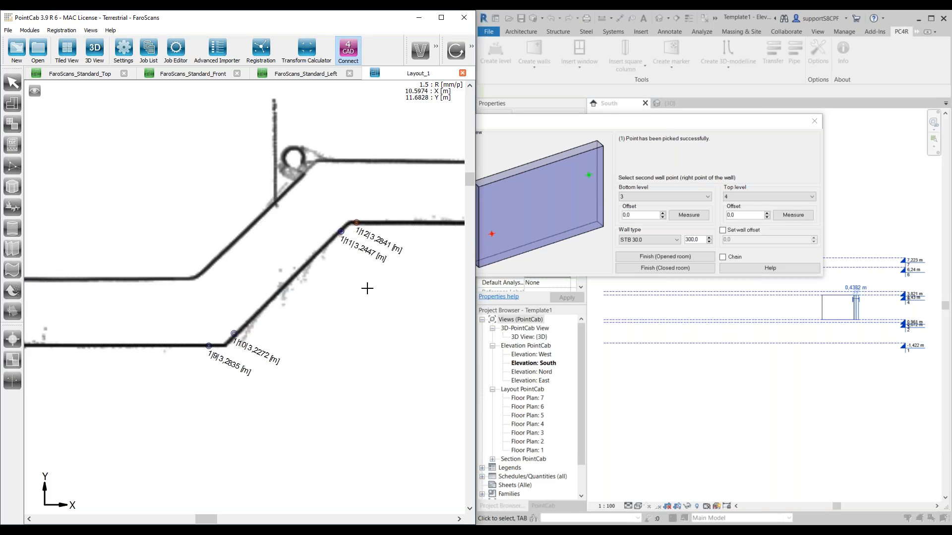
scroll(364, 288, "down", 6)
scroll(295, 294, "up", 4)
left_click(287, 271)
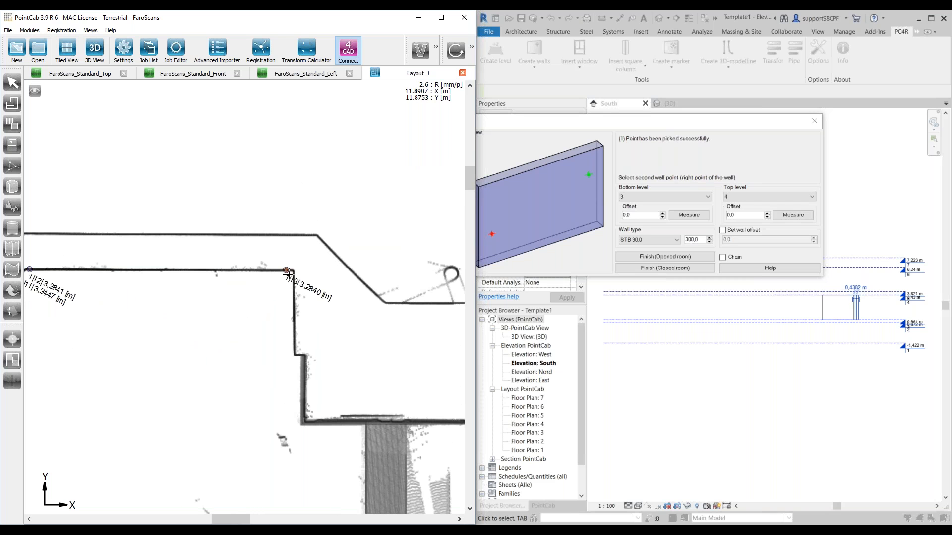
Step: Try to create a wall from two points around the inner corner below the bay's right end
left_click(305, 410)
scroll(322, 427, "up", 4)
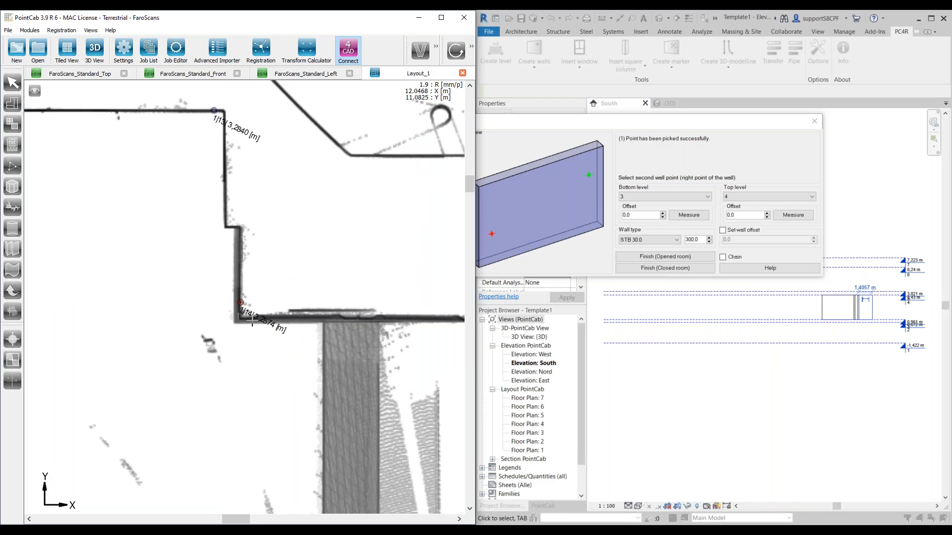
left_click(253, 321)
scroll(355, 307, "down", 5)
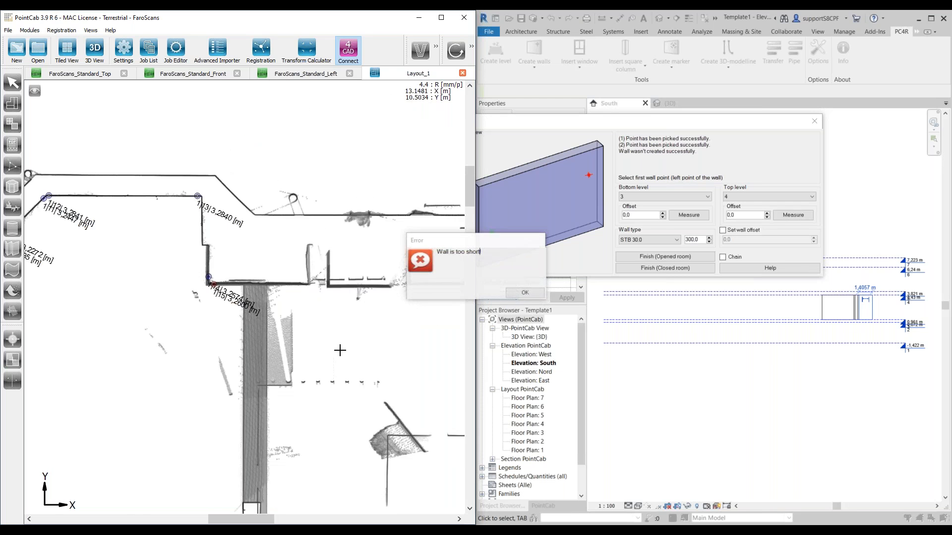
left_click(525, 293)
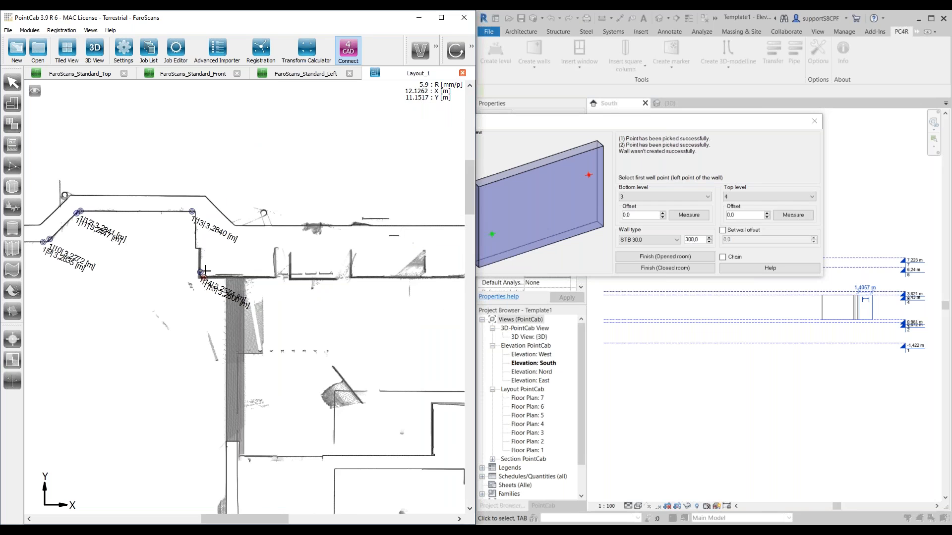
Step: Exit wall creation in Revit and dismiss the save reminder and its interval options without saving the project
scroll(205, 271, "up", 1)
scroll(200, 214, "up", 2)
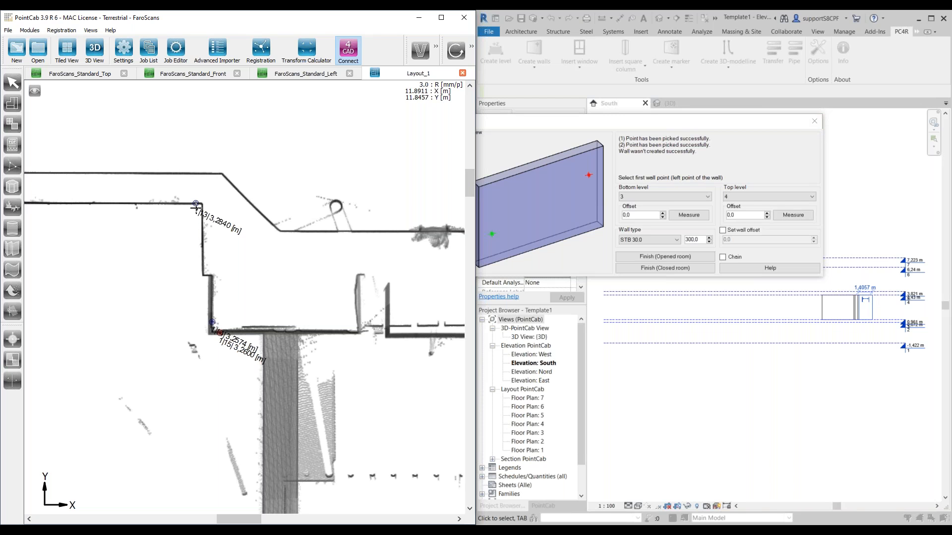
scroll(200, 214, "up", 1)
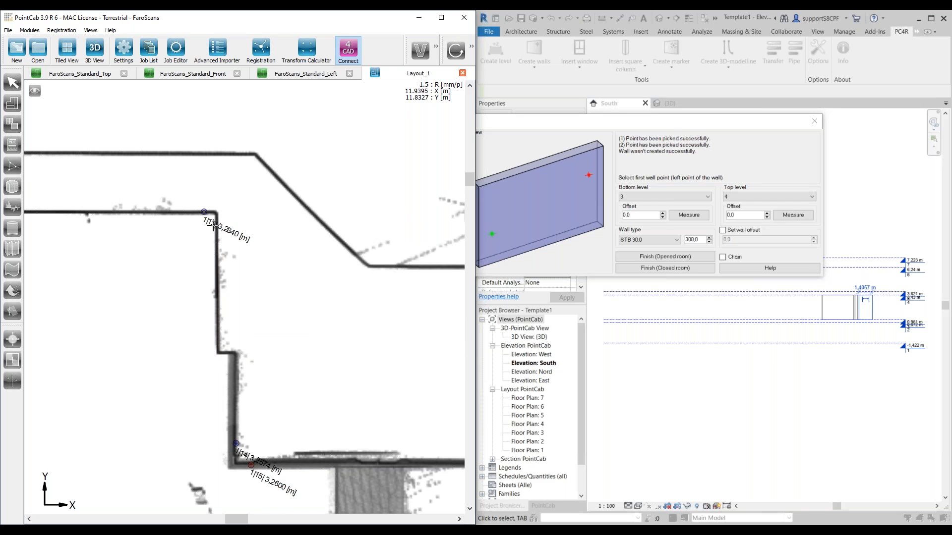
left_click(814, 122)
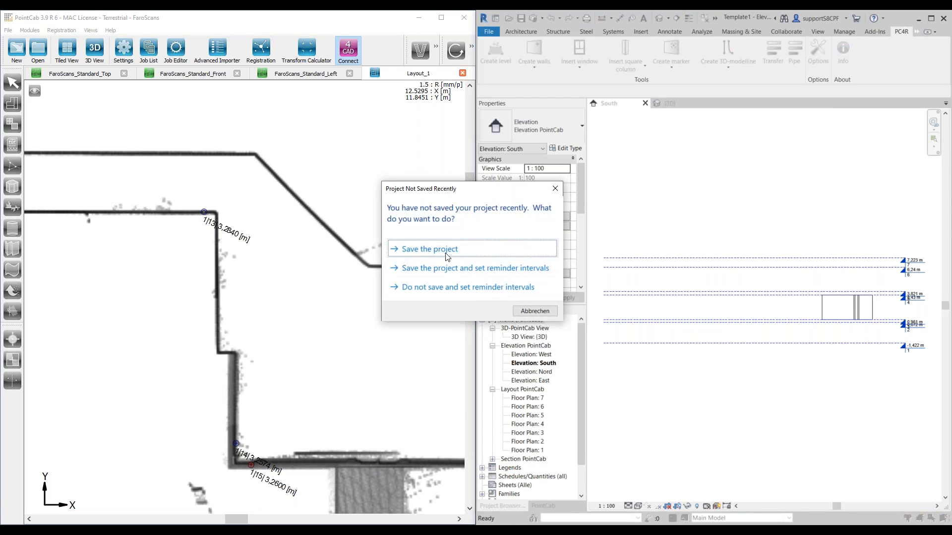
left_click(477, 295)
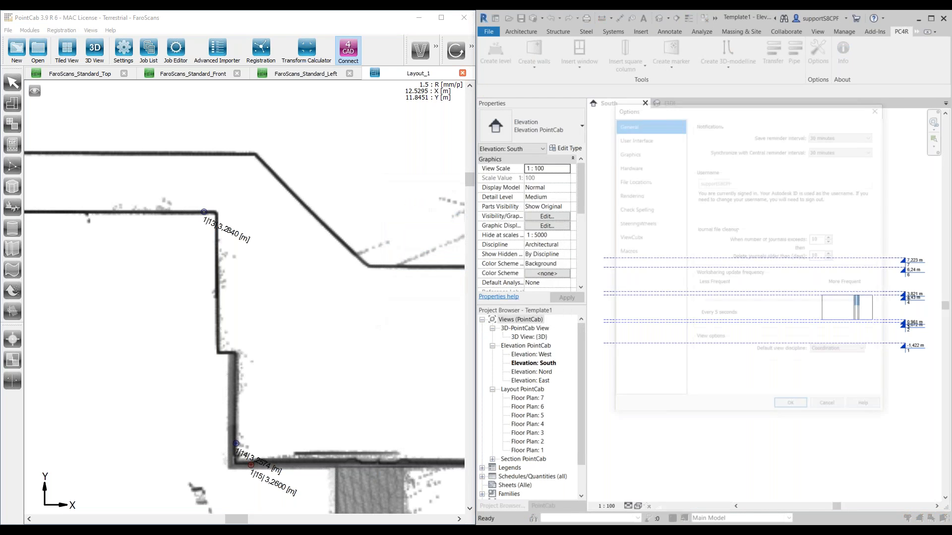
left_click(829, 410)
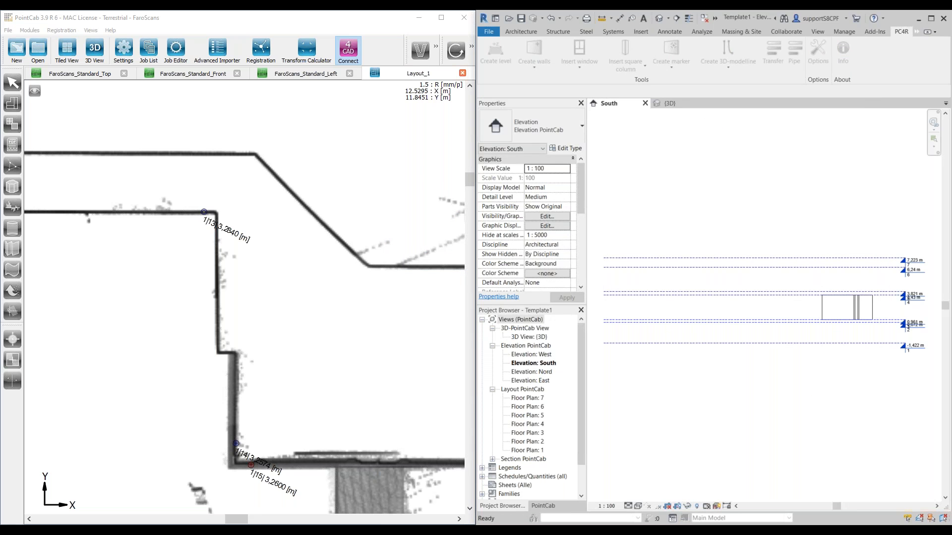
Step: Delete the walls just created between levels 3 and 4 from Revit's South elevation
left_click(872, 316)
left_click(859, 316)
key("Delete")
left_click(837, 316)
key("Delete")
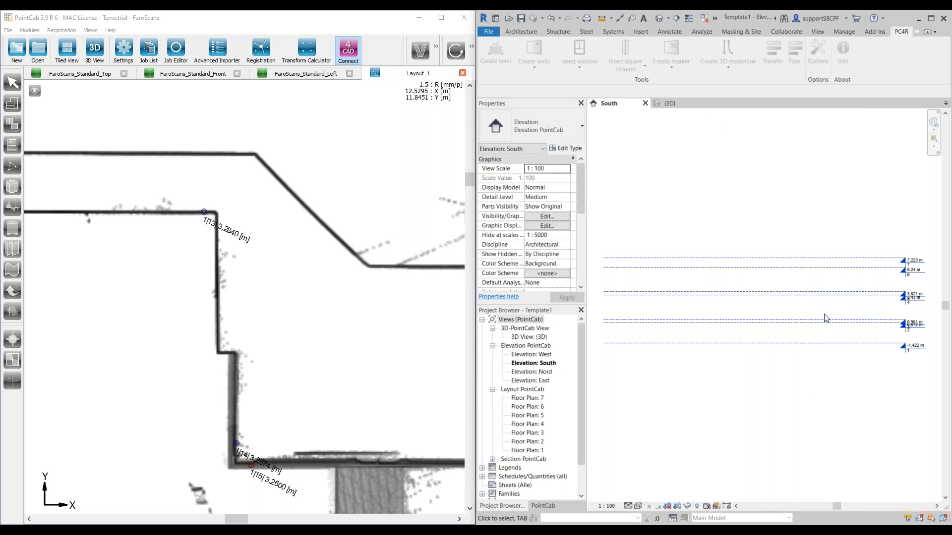
Step: Delete all wall points picked around the upper wall and bay in PointCab's Layout_1 section
scroll(264, 334, "down", 8)
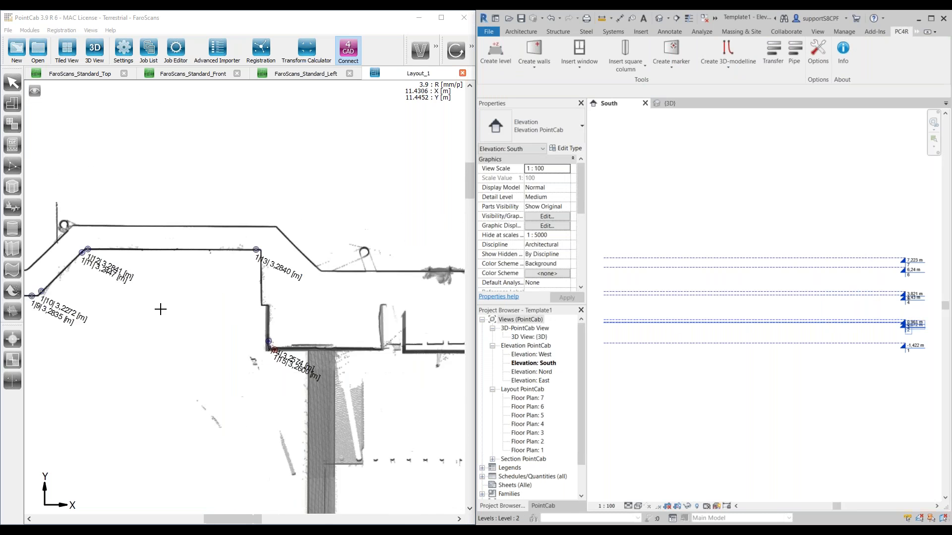
left_click(7, 79)
left_click_drag(107, 200, 328, 339)
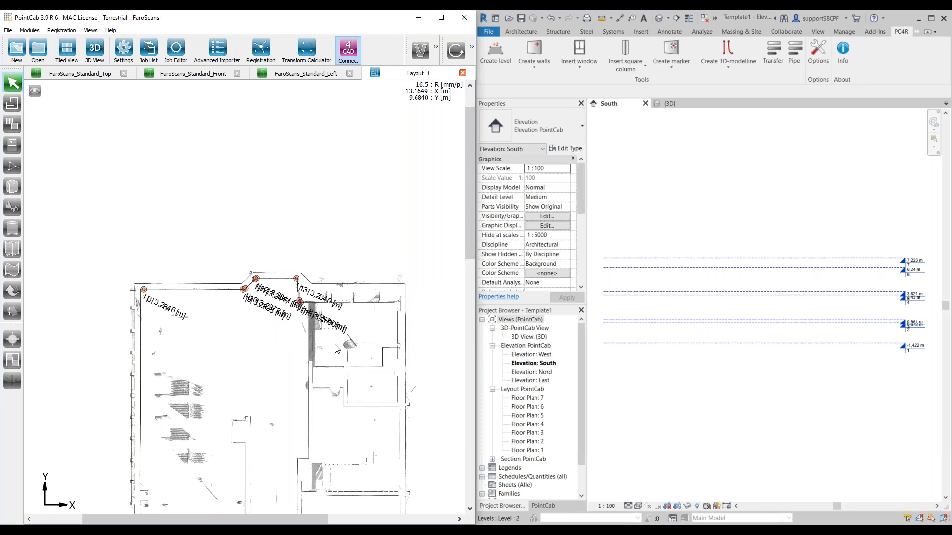
key("Delete")
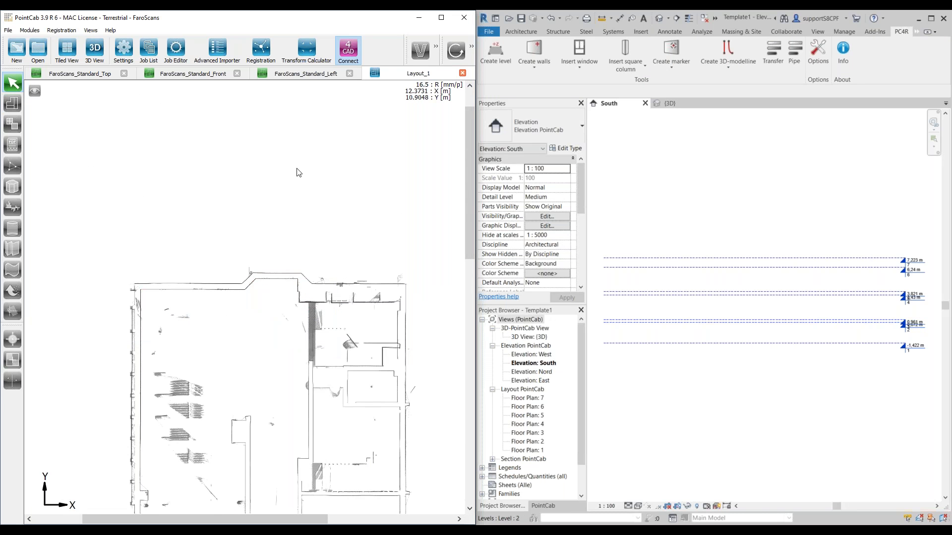
Step: Reactivate PointCab's 3D point measuring tool and switch Revit to the {3D} view
left_click(472, 46)
left_click(459, 50)
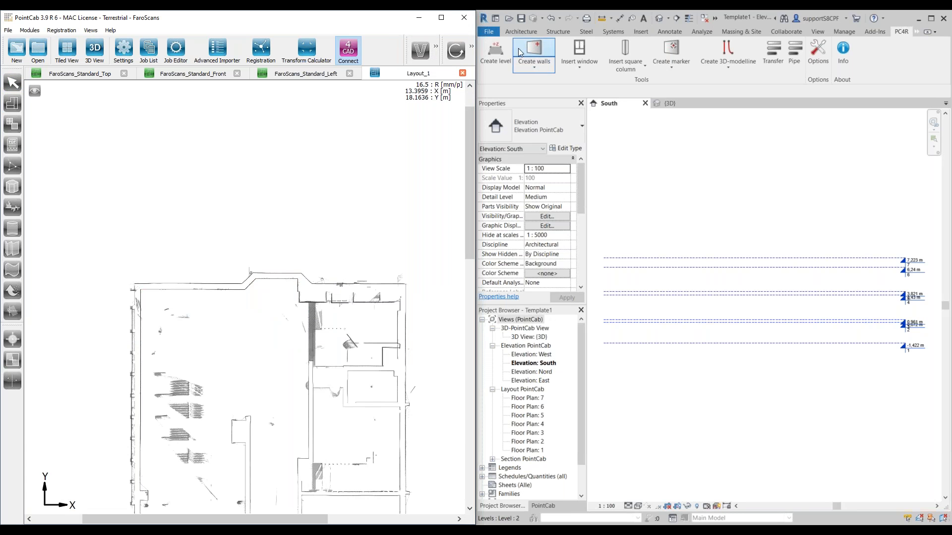
left_click(669, 103)
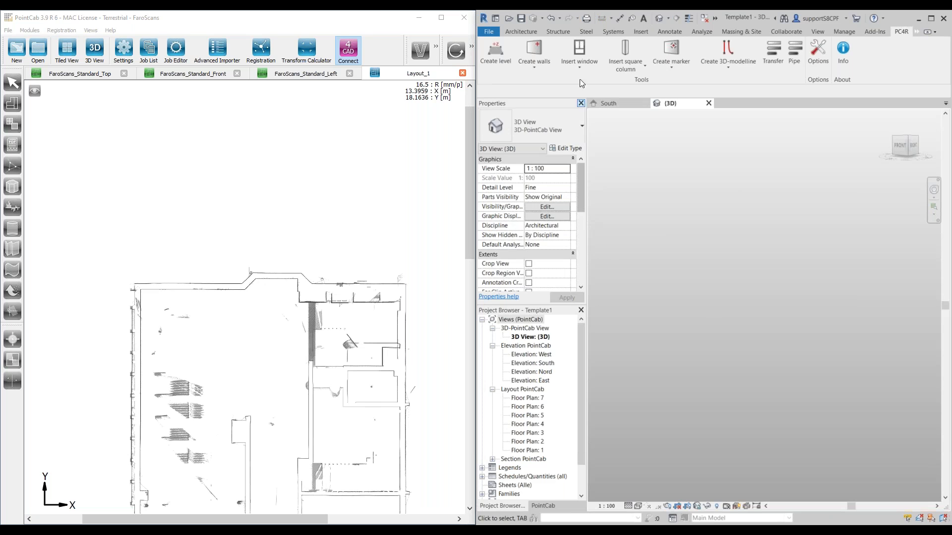
Step: Start Create walls in Revit and build the STB 30.0 wall between levels 3 and 4 along Layout_1's upper-left inner face, corner to bay
left_click(535, 54)
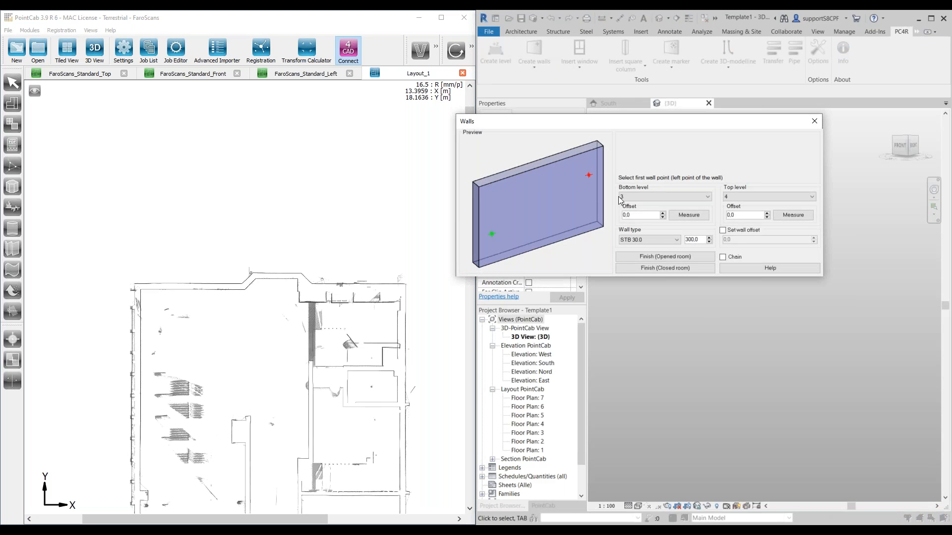
scroll(164, 292, "up", 4)
scroll(163, 290, "up", 3)
left_click(471, 46)
left_click(443, 48)
left_click(169, 282)
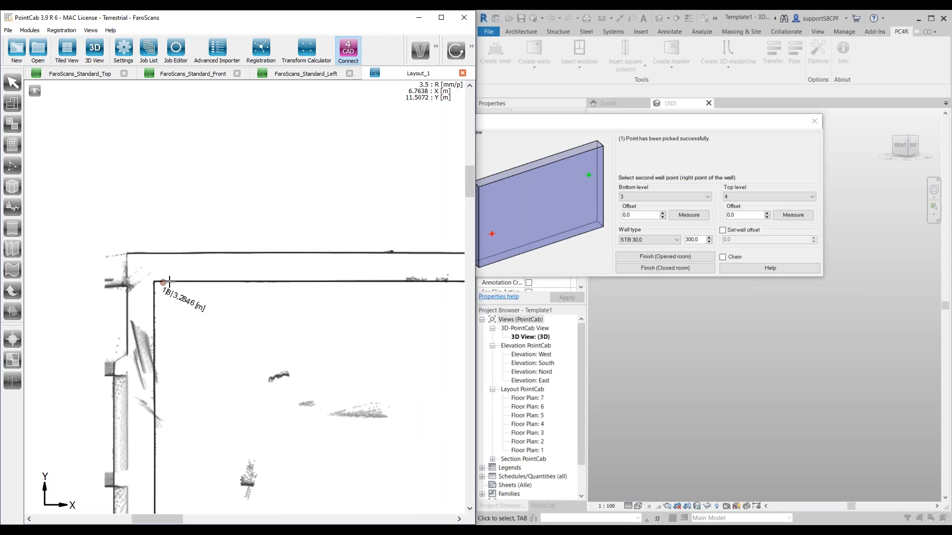
scroll(231, 288, "down", 3)
middle_click_drag(424, 298, 306, 302)
scroll(306, 302, "down", 2)
scroll(306, 300, "up", 6)
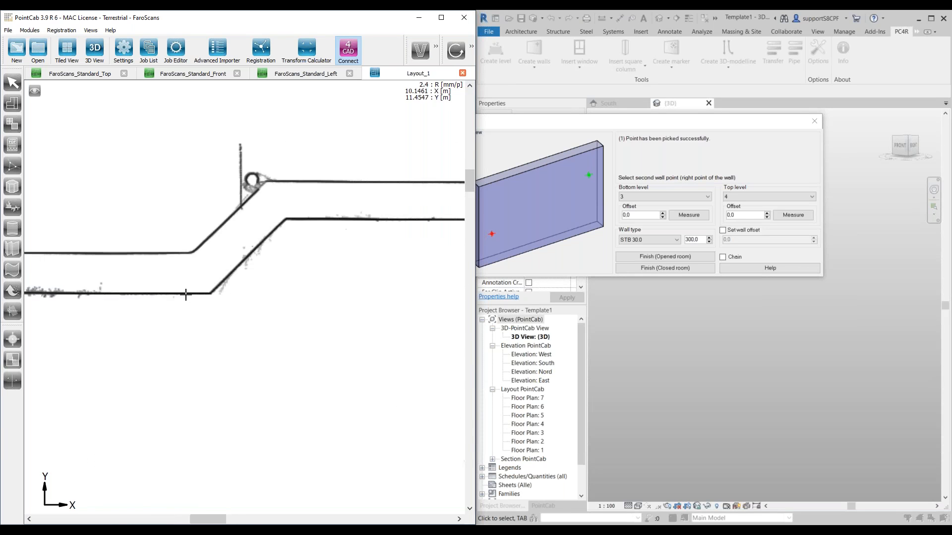
scroll(186, 295, "down", 2)
left_click(249, 296)
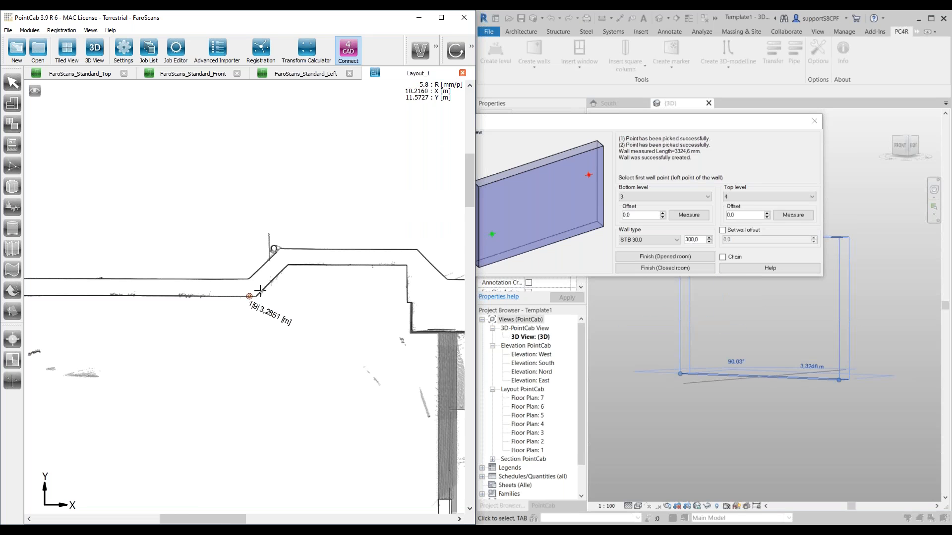
Step: Create the bay's left angled wall and its straight upper wall from point pairs on their inner faces in Layout_1
left_click(260, 292)
left_click(285, 268)
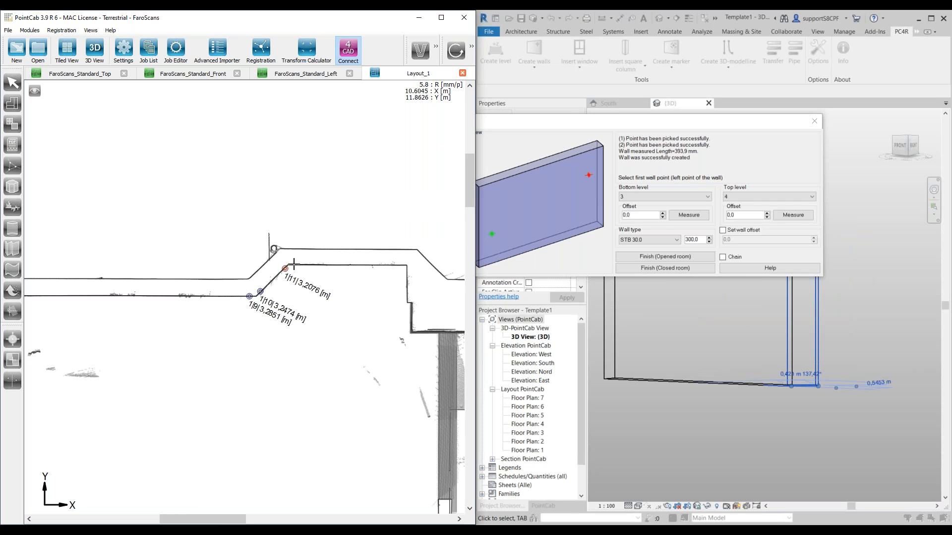
left_click(295, 266)
scroll(359, 265, "up", 2)
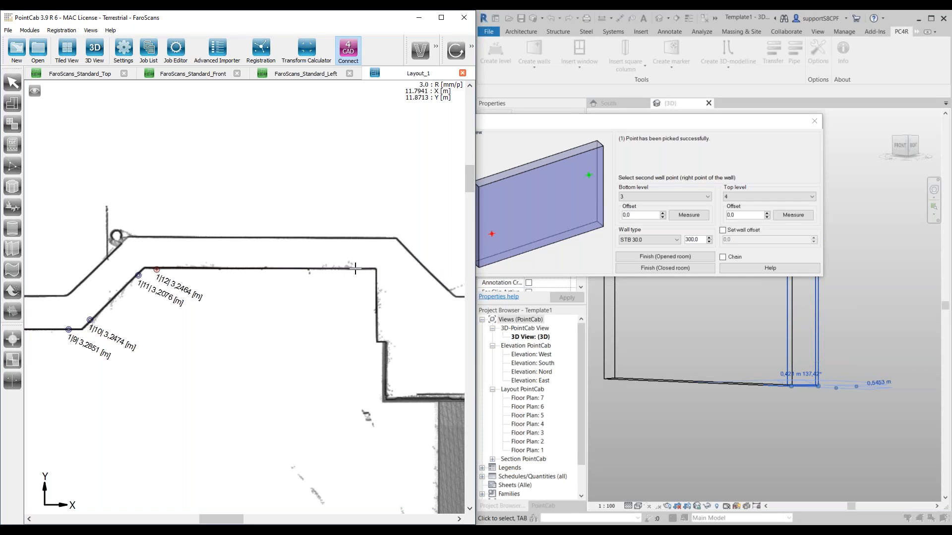
left_click(357, 268)
Step: Create the stepped wall on the bay's right side and the upper wall running from there to the upper-right inner corner
left_click(376, 284)
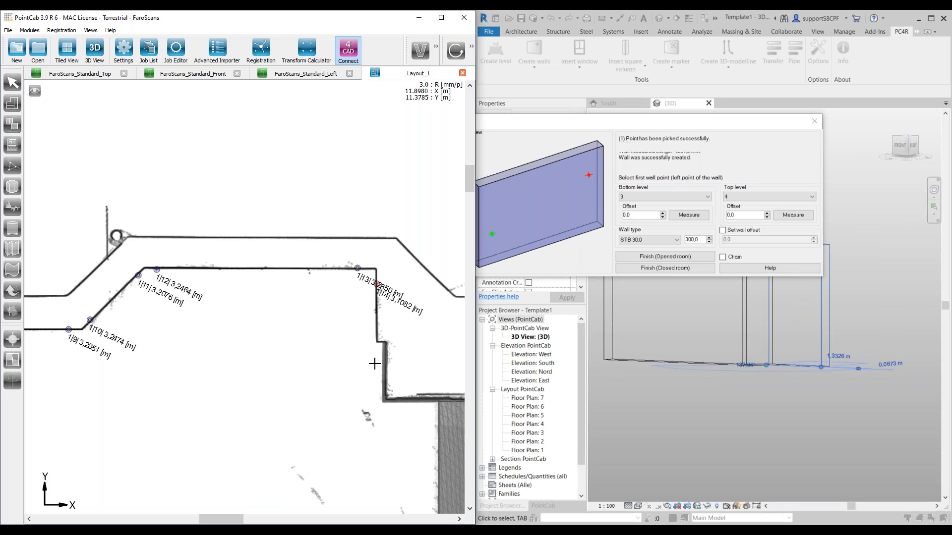
left_click(384, 386)
left_click(390, 398)
scroll(422, 362, "down", 3)
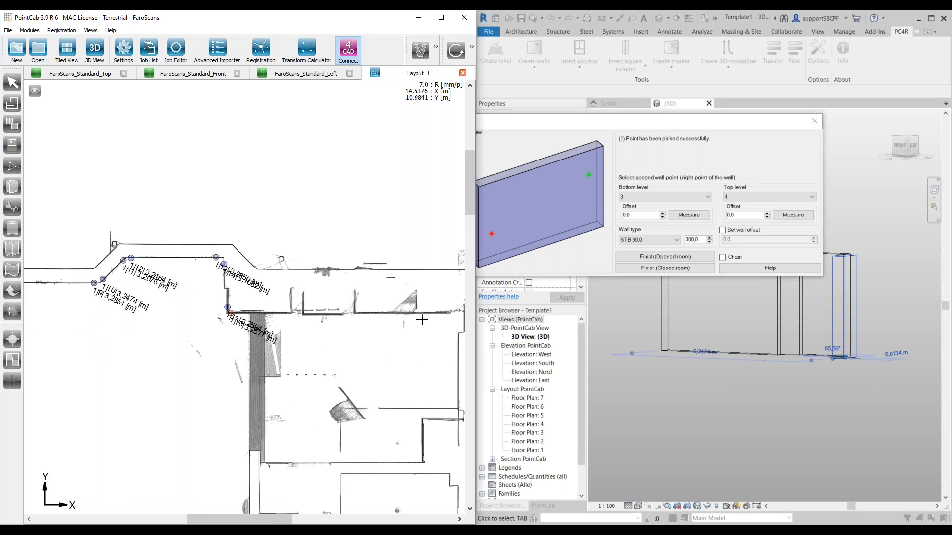
scroll(389, 319, "down", 1)
scroll(375, 306, "up", 4)
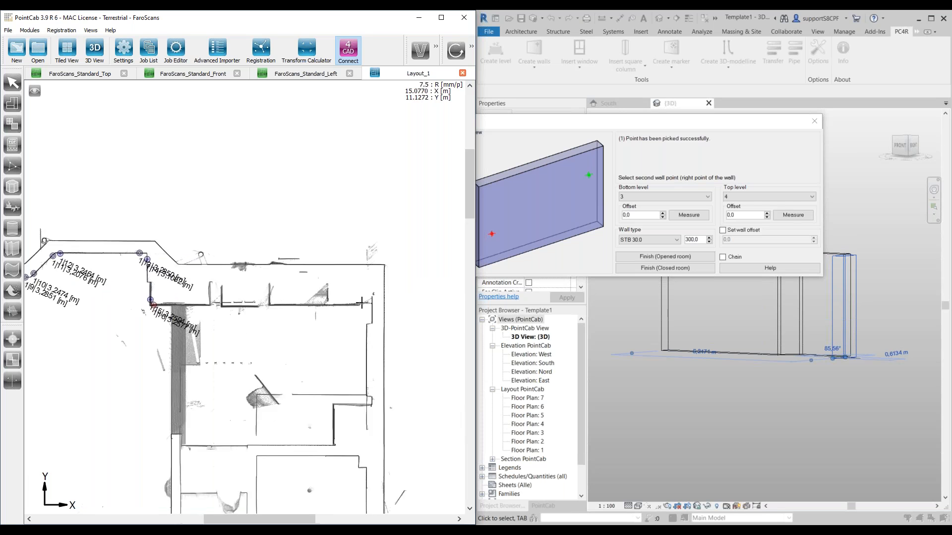
left_click(347, 294)
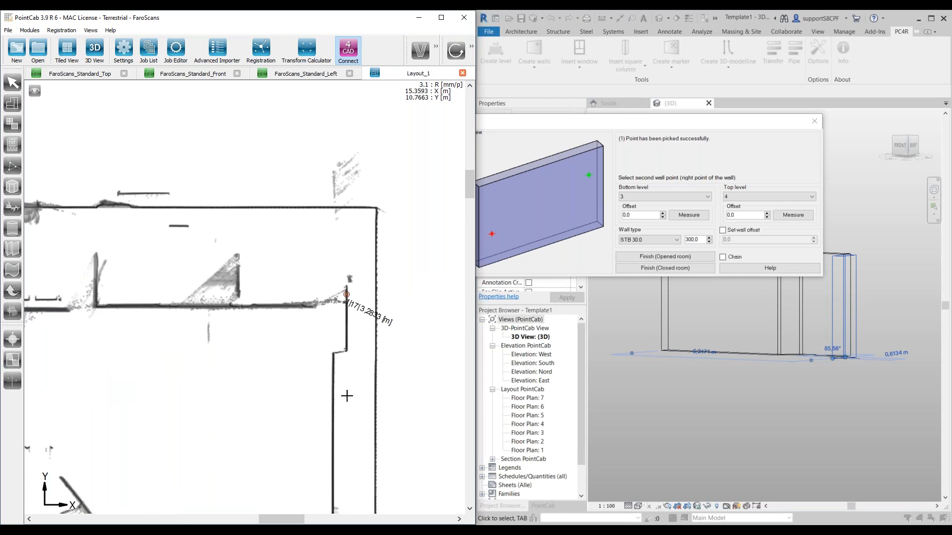
Step: Try to continue the walls around the plan's lower-right inner corner by picking one point on each adjoining face
scroll(223, 456, "down", 4)
scroll(289, 385, "down", 4)
scroll(268, 337, "up", 6)
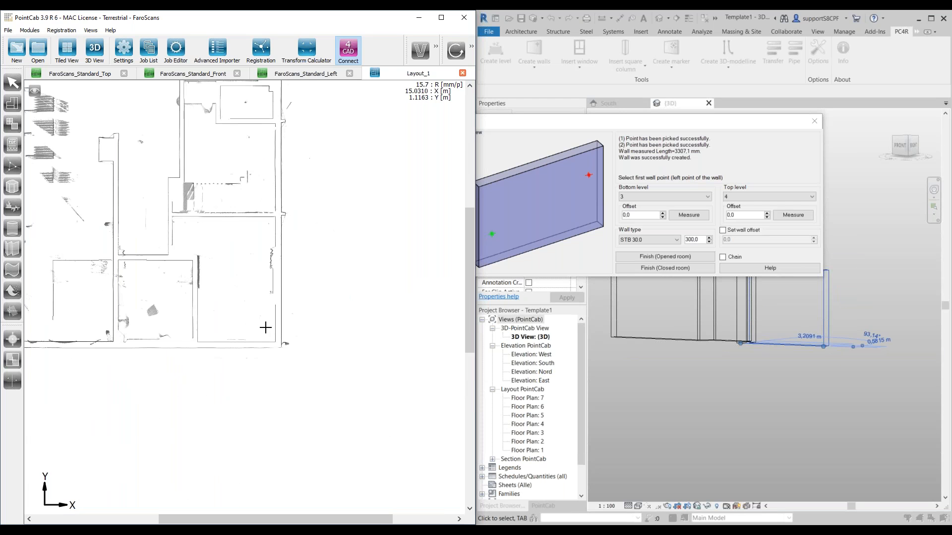
scroll(291, 336, "down", 4)
scroll(297, 293, "up", 1)
scroll(333, 287, "up", 2)
scroll(357, 304, "down", 4)
scroll(231, 305, "up", 4)
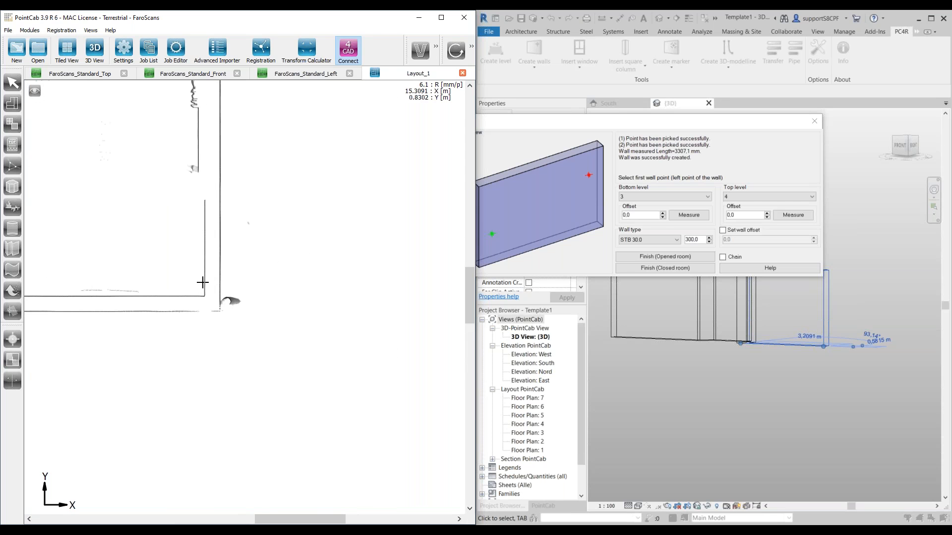
scroll(203, 283, "up", 1)
left_click(208, 283)
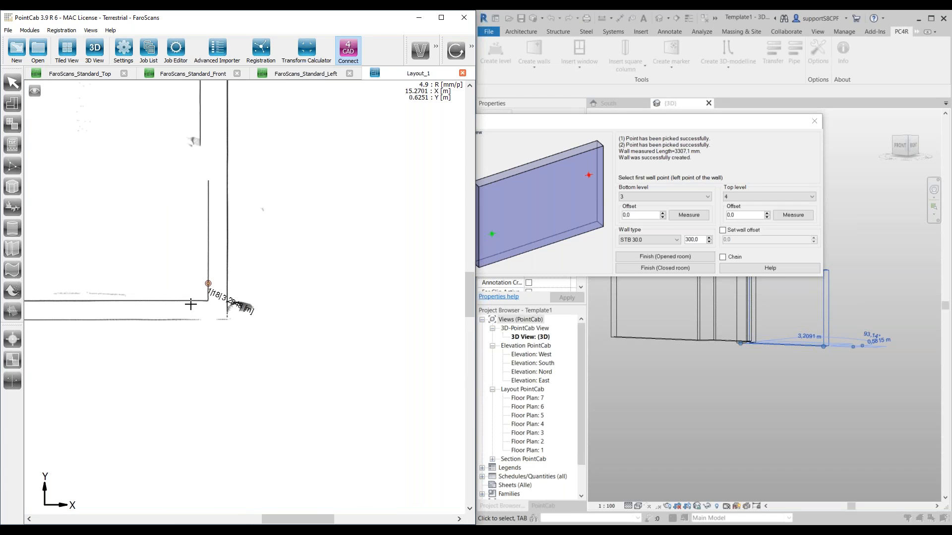
left_click(185, 301)
Step: Try to create a wall from two points around the plan's lower-left inner corner, and dismiss the resulting error
scroll(147, 299, "down", 5)
scroll(149, 297, "up", 7)
left_click(183, 322)
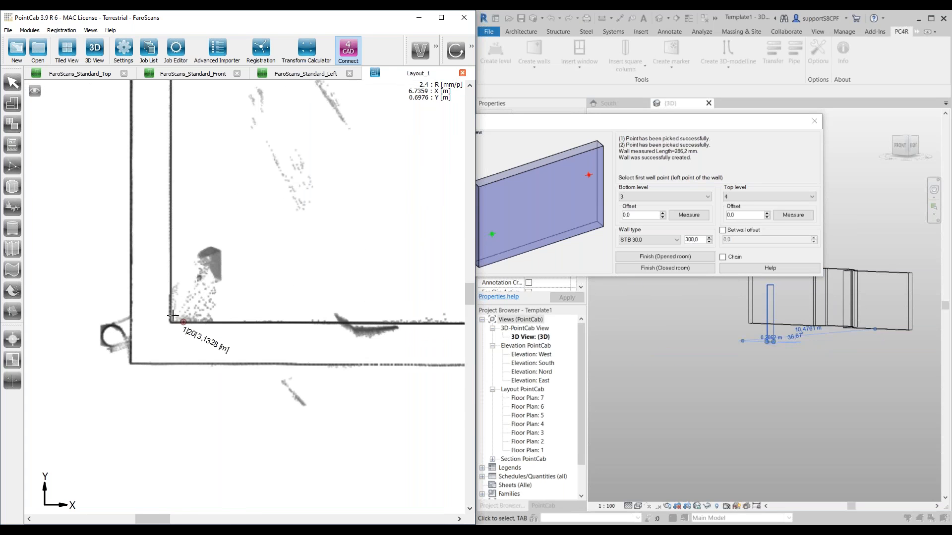
left_click(169, 300)
scroll(193, 246, "down", 5)
scroll(193, 246, "down", 3)
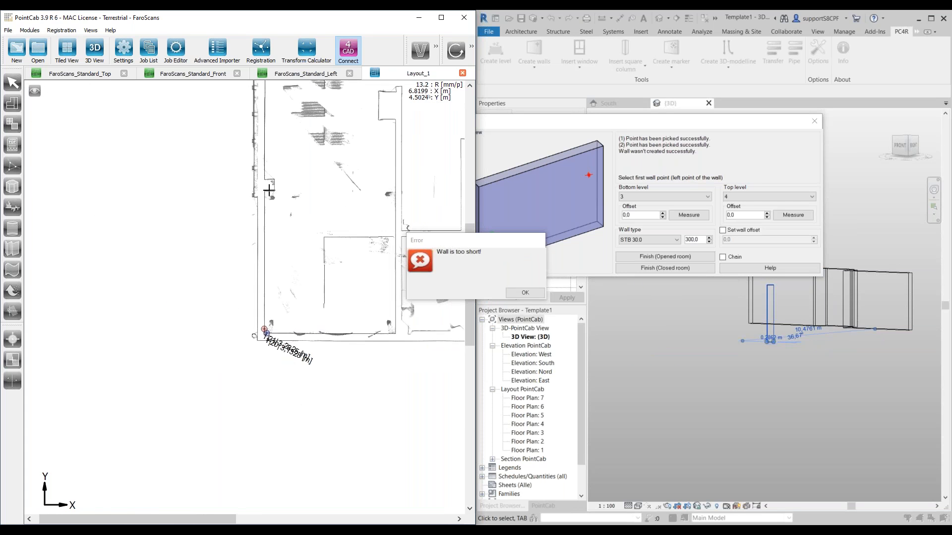
left_click(524, 293)
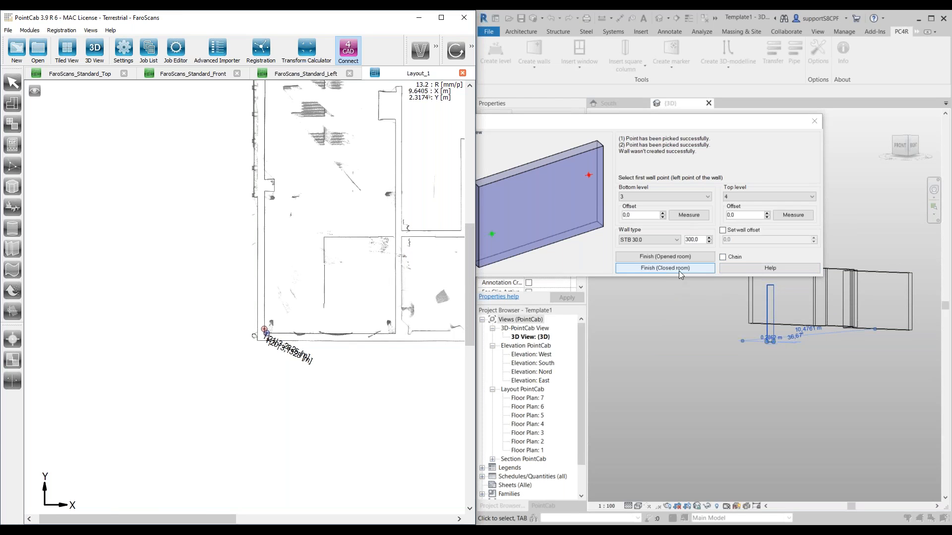
Step: Finish the walls as an opened room and delete the misplaced wall at the lower side of the building in Revit's {3D} view
left_click(671, 259)
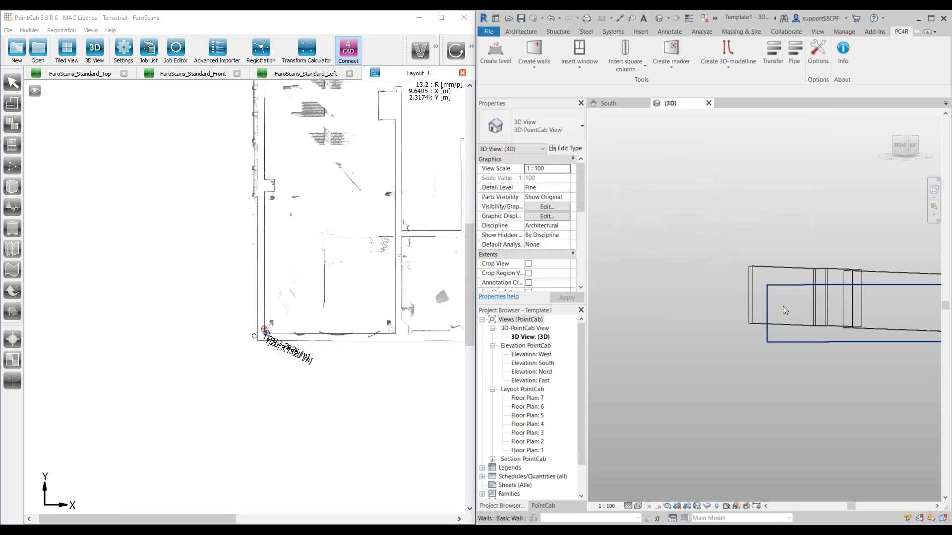
scroll(768, 315, "up", 1)
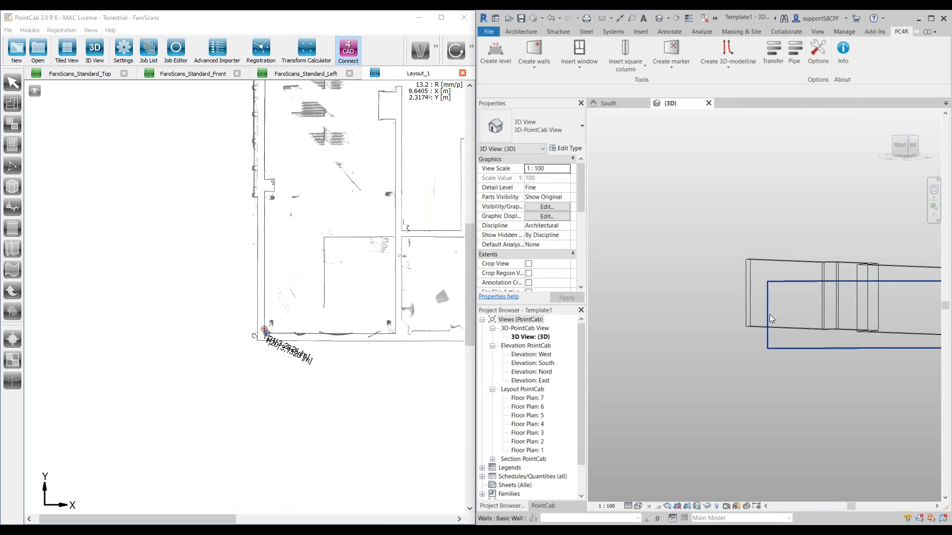
middle_click_drag(798, 334, 766, 323, "shift")
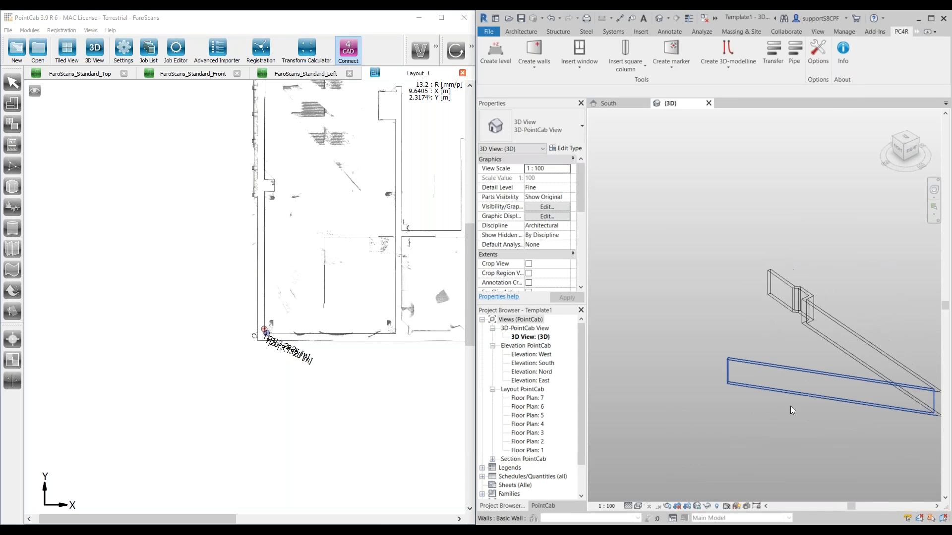
left_click(793, 372)
key("Delete")
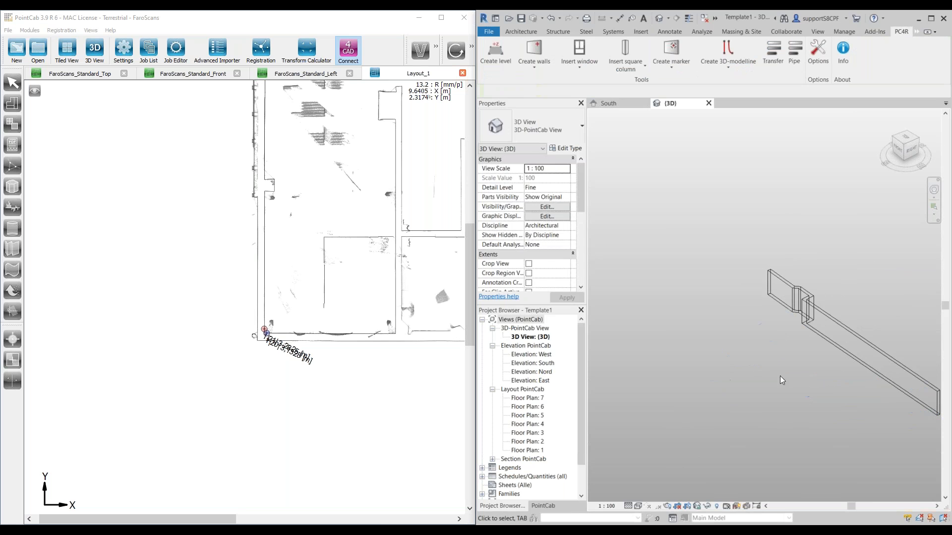
Step: Reactivate PointCab's 3D point measuring tool and pick a point on the right wall's inner face near the upper-right corner of Layout_1
scroll(297, 324, "down", 1)
middle_click_drag(419, 258, 328, 255)
scroll(327, 255, "down", 1)
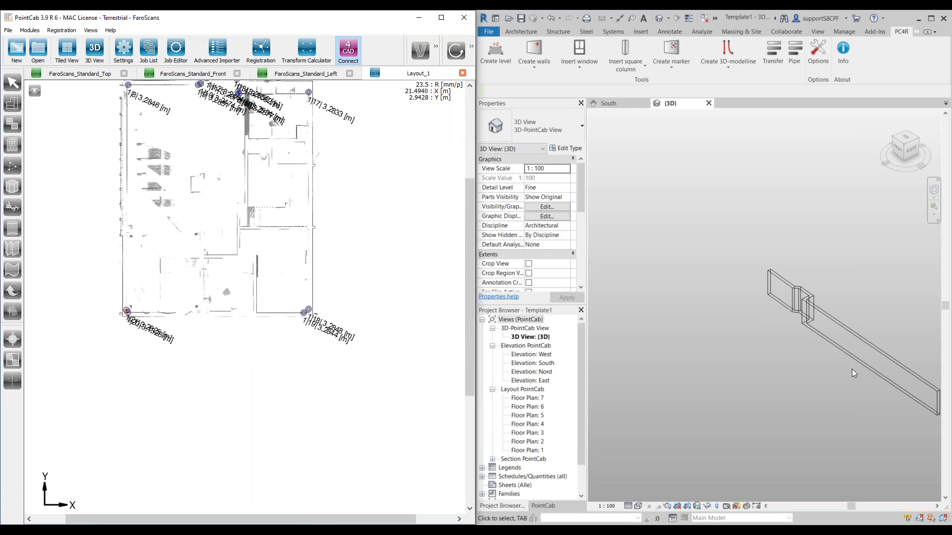
scroll(298, 174, "up", 3)
scroll(290, 186, "down", 3)
scroll(313, 204, "up", 2)
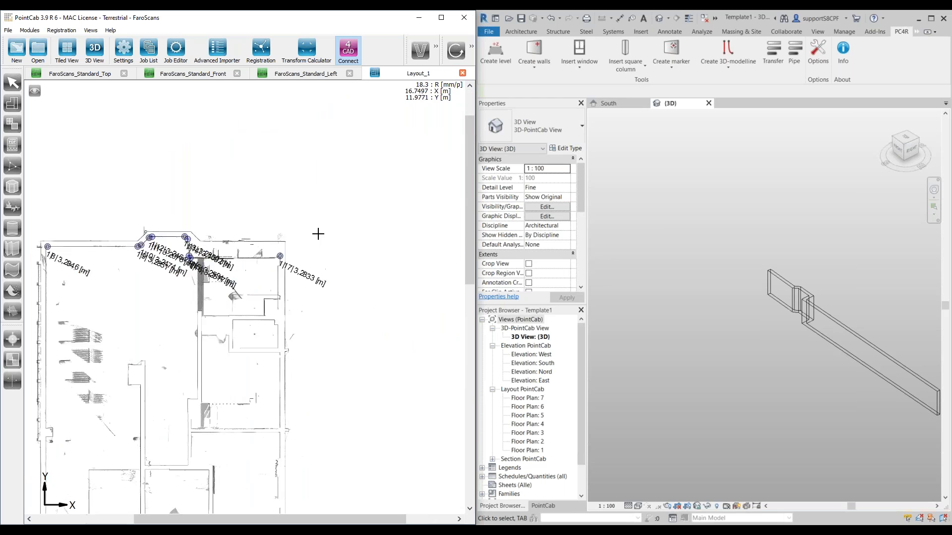
scroll(222, 291, "up", 2)
scroll(158, 308, "up", 1)
middle_click_drag(159, 308, 188, 305)
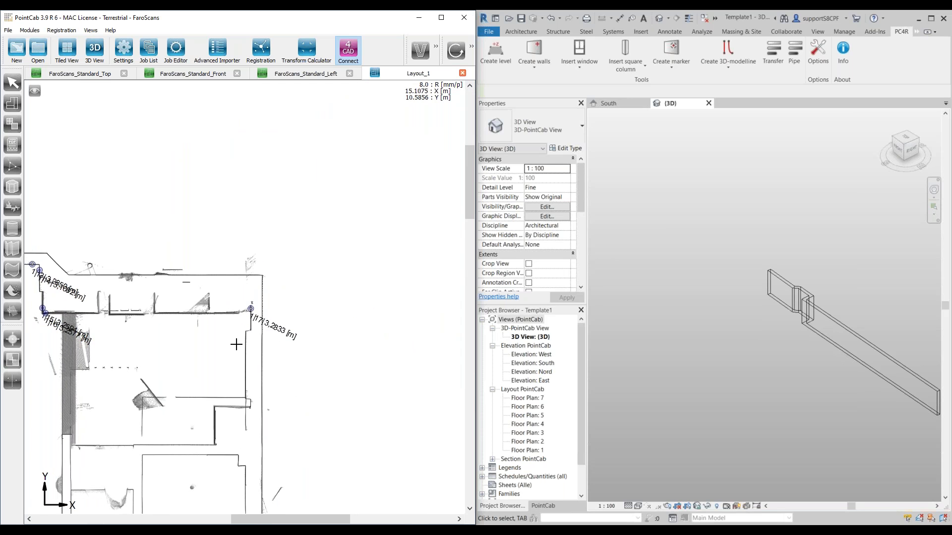
scroll(245, 342, "up", 2)
scroll(238, 340, "down", 4)
left_click(472, 47)
left_click(452, 48)
scroll(226, 302, "up", 3)
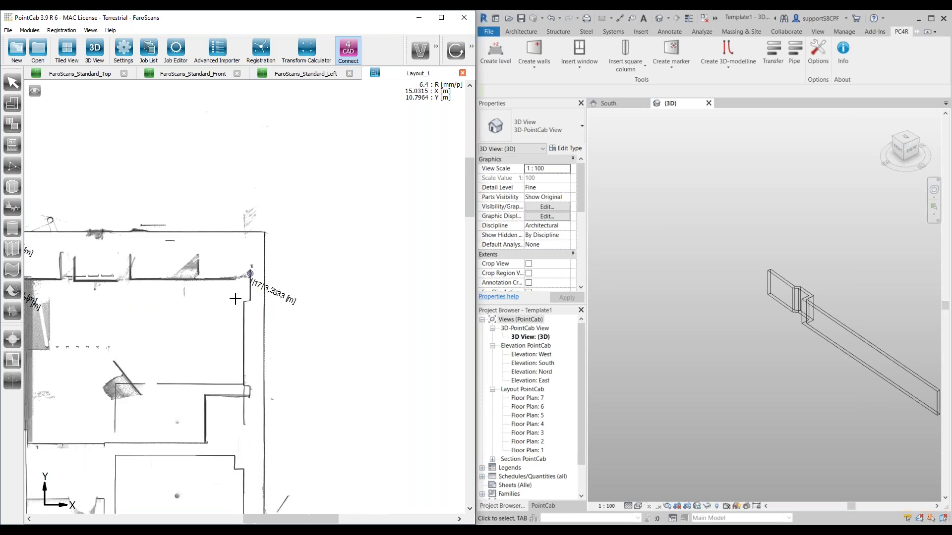
scroll(244, 297, "up", 3)
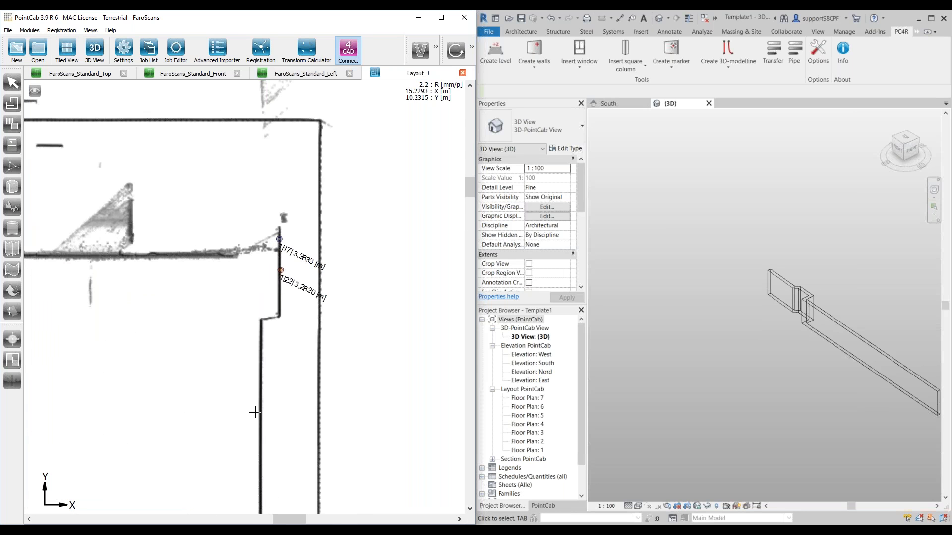
scroll(258, 386, "down", 10)
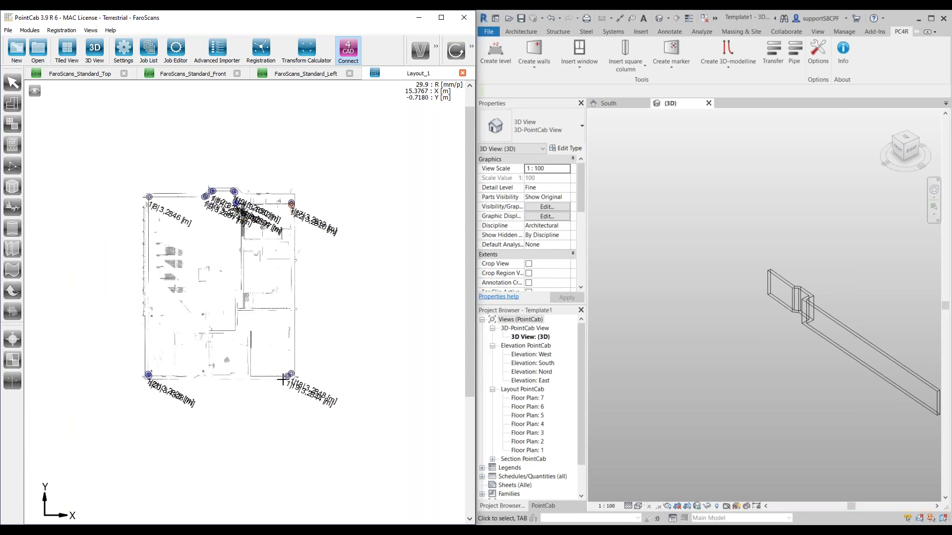
scroll(283, 380, "up", 8)
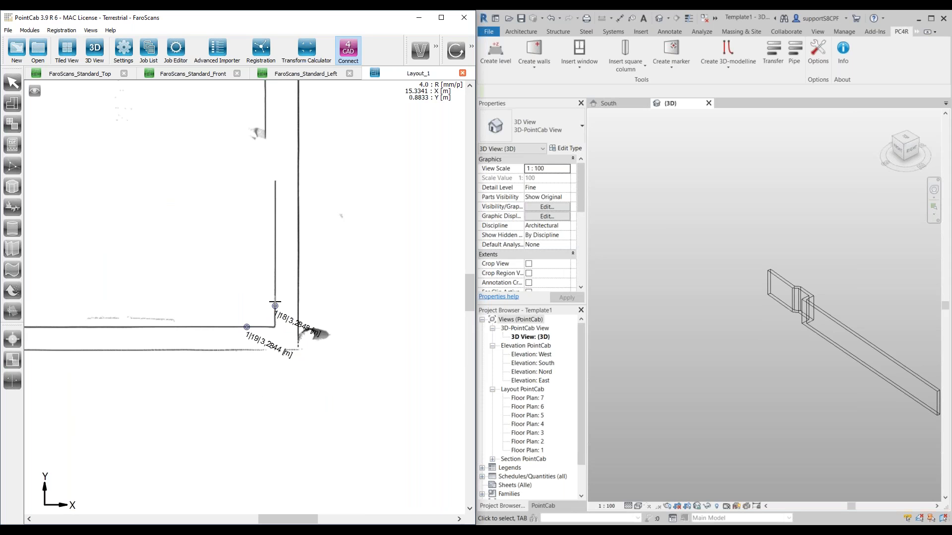
Step: Restart Create walls in Revit and build the right wall between levels 3 and 4 from the upper-right to the lower-right inner corner
left_click(544, 58)
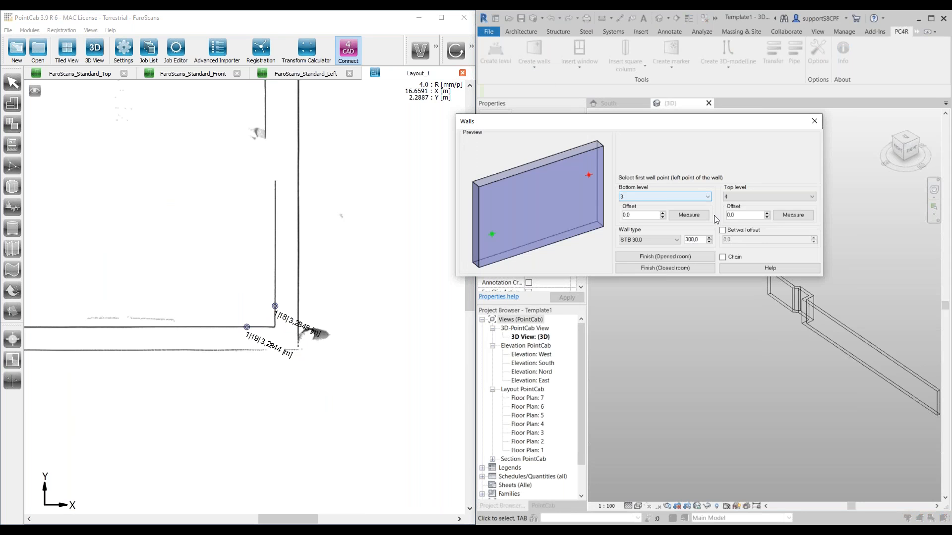
scroll(325, 214, "down", 7)
scroll(276, 239, "up", 5)
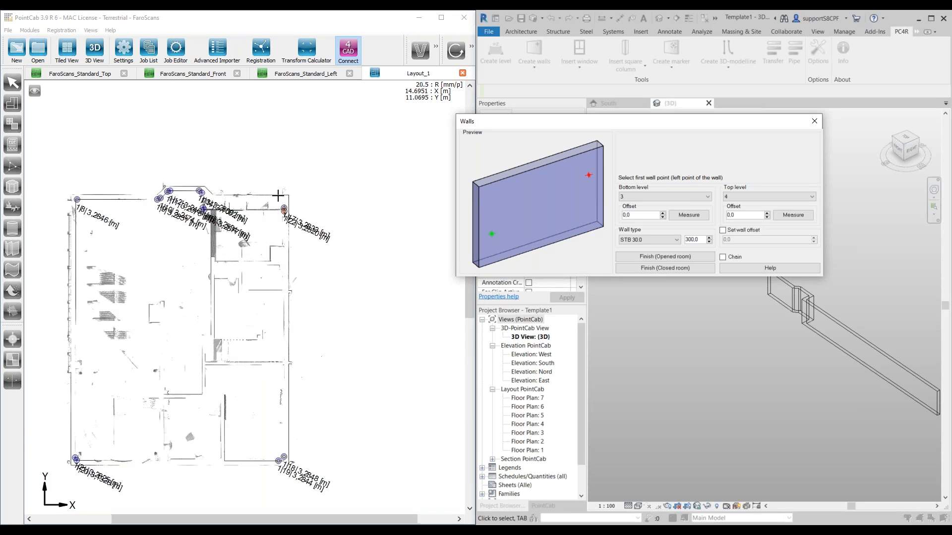
scroll(276, 240, "up", 3)
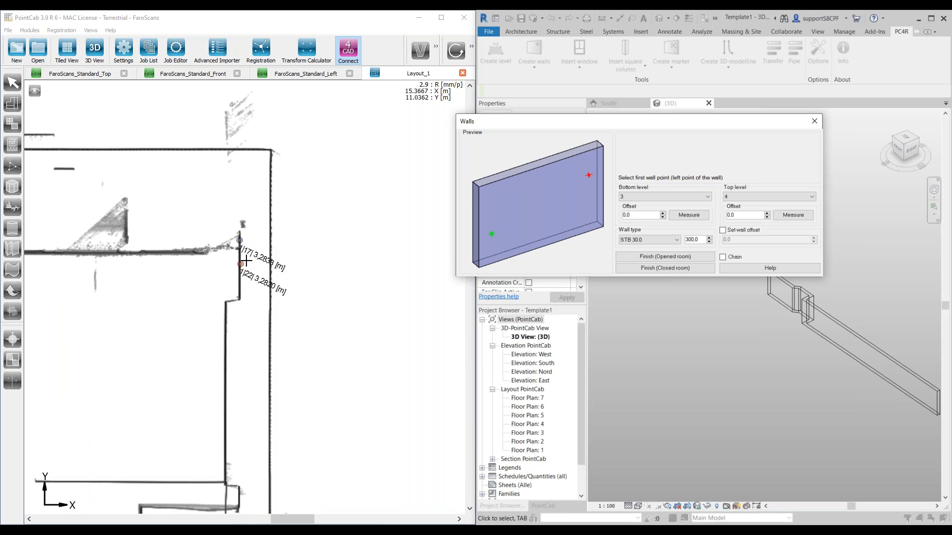
left_click(240, 264)
scroll(247, 260, "down", 6)
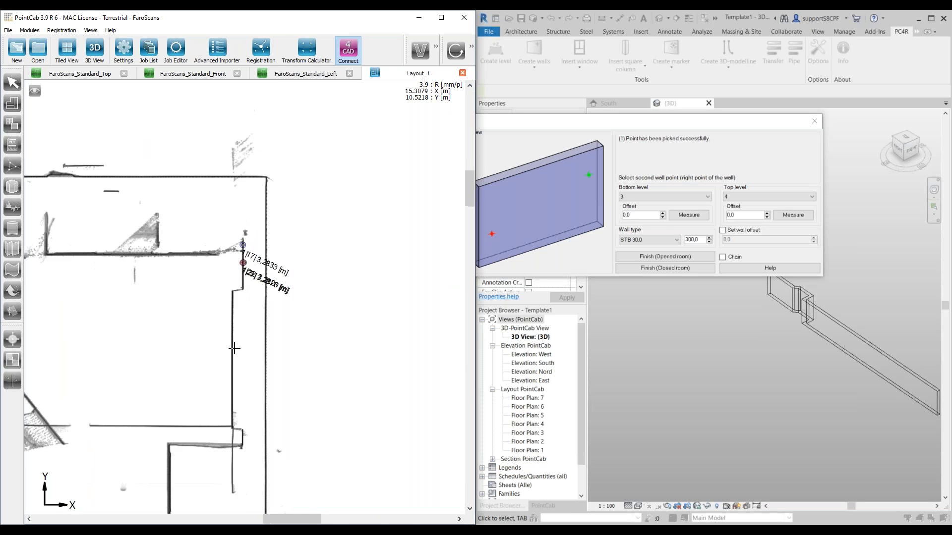
scroll(256, 454, "up", 5)
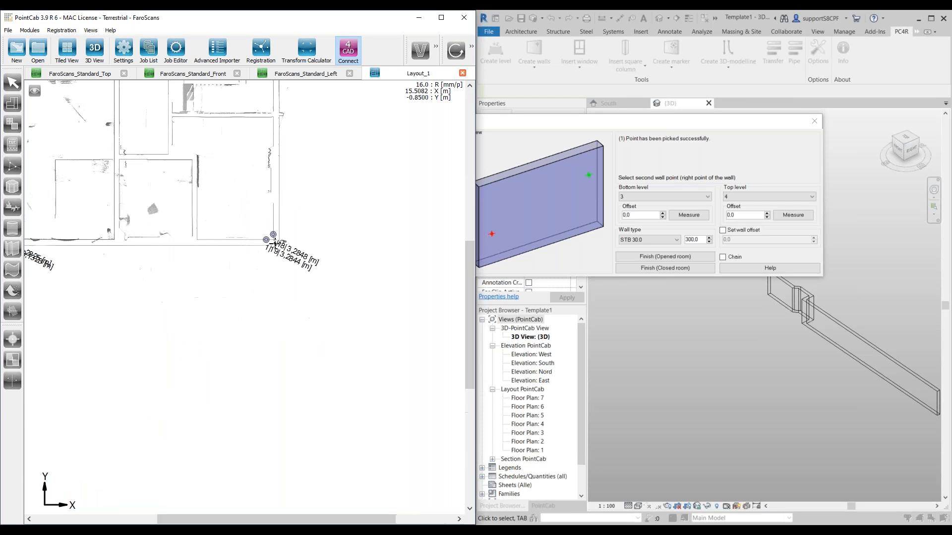
scroll(244, 451, "up", 2)
scroll(251, 372, "down", 2)
scroll(257, 311, "up", 3)
scroll(252, 312, "down", 1)
left_click(243, 308)
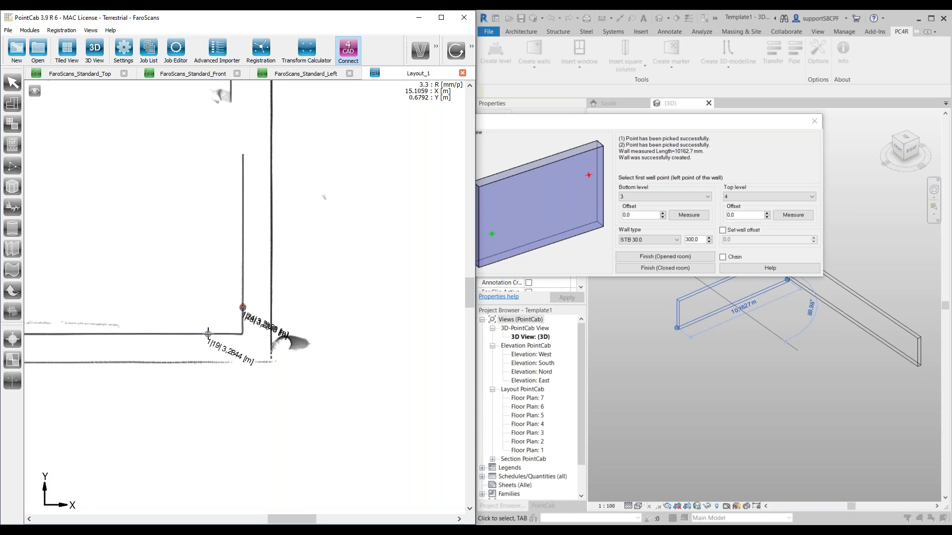
Step: Build the lower wall between levels 3 and 4 from the lower-right to the lower-left inner corner of Layout_1
left_click(209, 333)
scroll(154, 304, "down", 7)
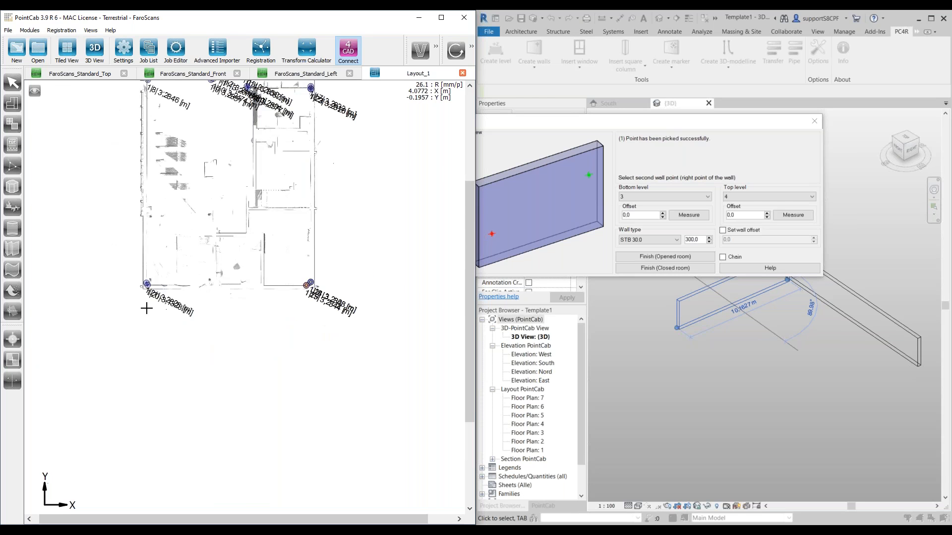
scroll(147, 309, "up", 10)
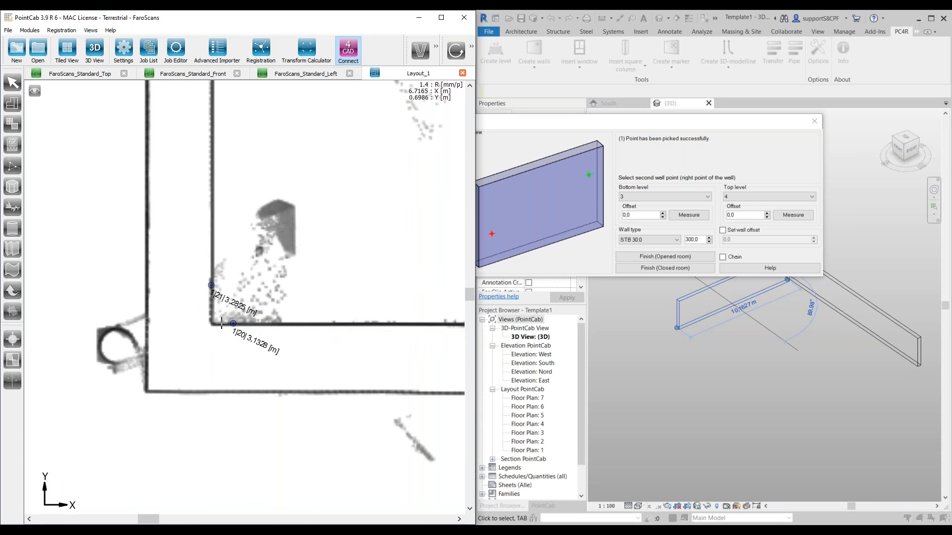
left_click(221, 324)
Step: Build the left wall from the lower-left to the upper-left inner corner and finish the walls as an opened room
left_click(211, 284)
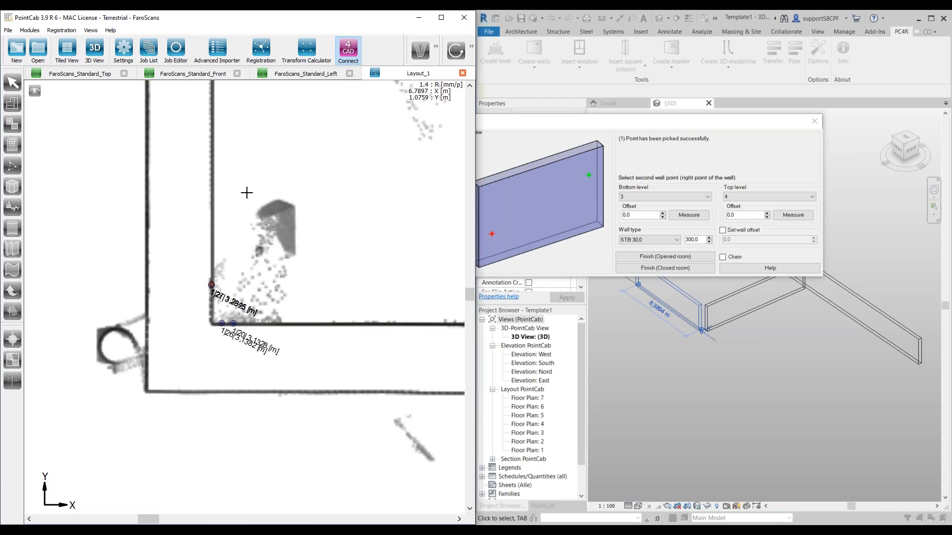
scroll(247, 193, "down", 8)
scroll(219, 155, "up", 7)
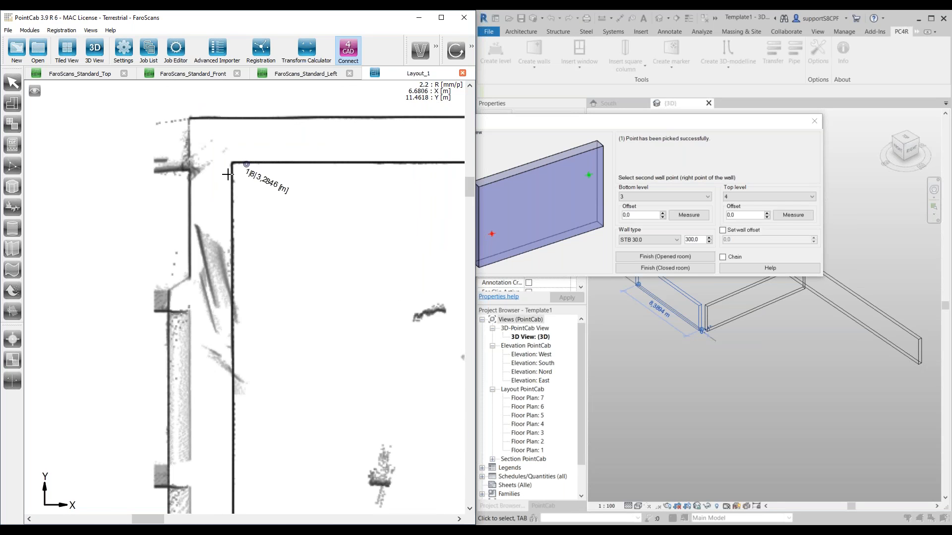
left_click(232, 175)
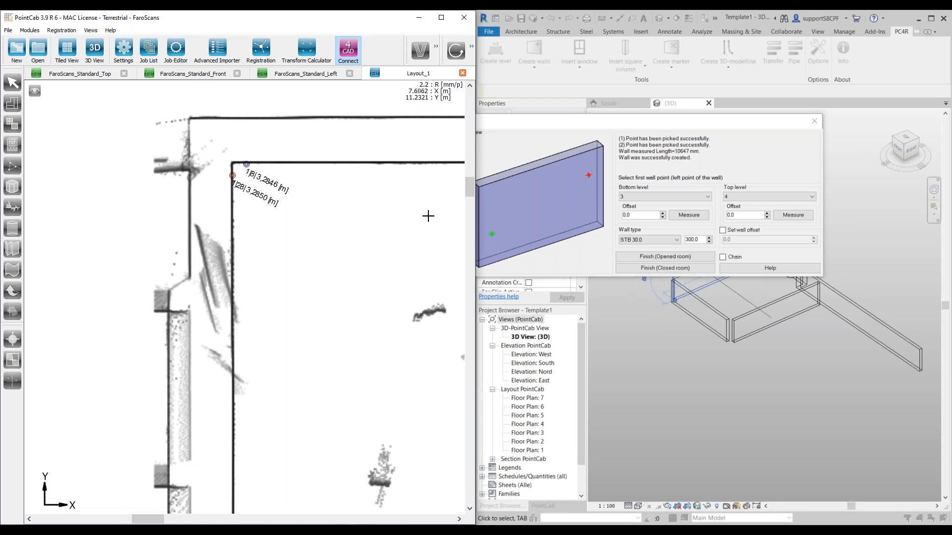
left_click(686, 257)
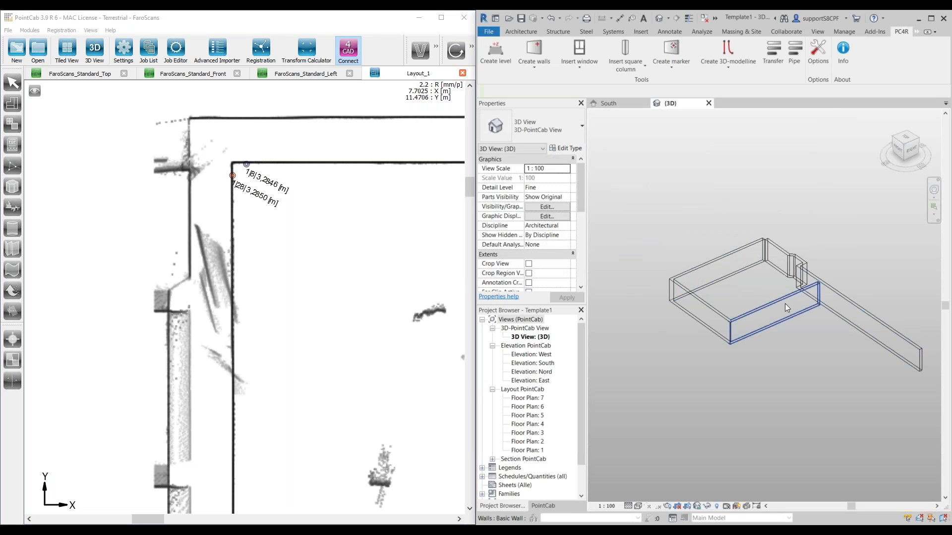
Step: Delete the misplaced long wall that extends beyond the building outline in Revit's {3D} view
left_click(846, 296)
middle_click_drag(847, 295, 844, 317, "shift")
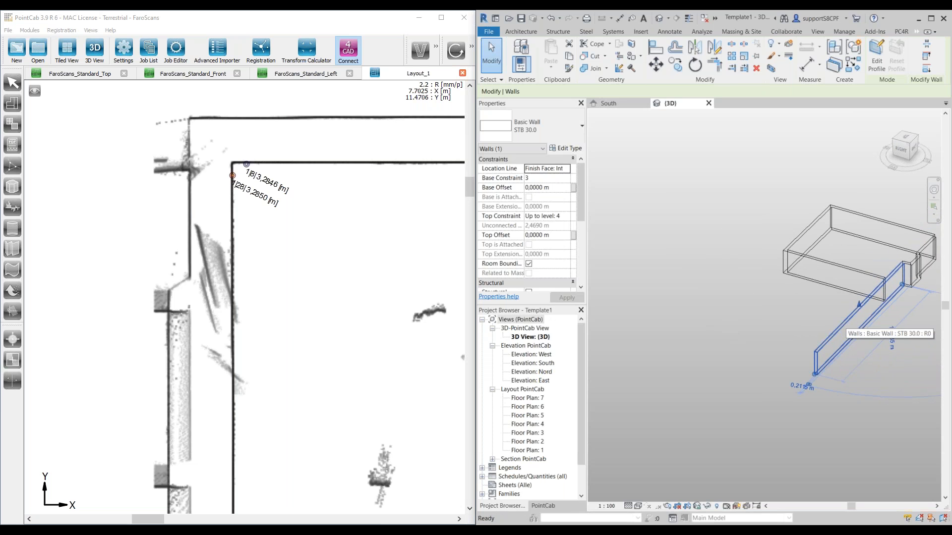
key("Delete")
Step: Reactivate PointCab's 3D point measuring tool and pick a point on the recessed upper wall just right of the bay's inner corner
middle_click_drag(370, 255, 137, 298)
scroll(149, 287, "down", 1)
middle_click_drag(399, 274, 185, 229)
scroll(256, 282, "down", 1)
middle_click_drag(432, 228, 261, 251)
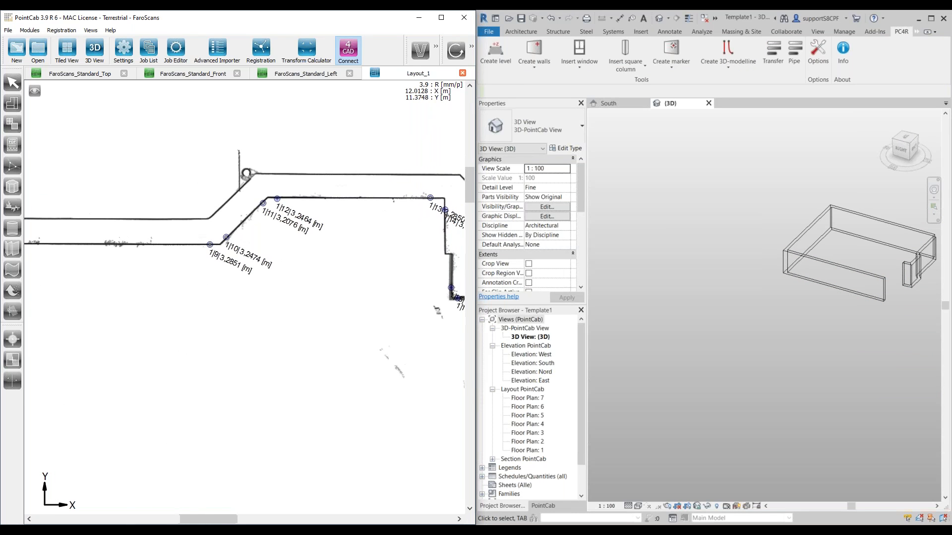
left_click(709, 297)
middle_click_drag(723, 243, 771, 320, "shift")
middle_click_drag(380, 232, 245, 232)
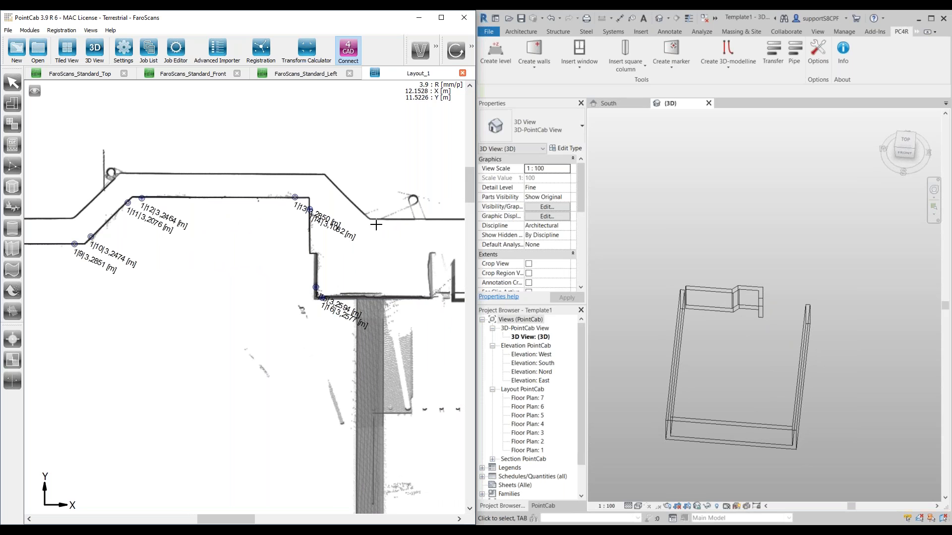
left_click(471, 46)
left_click(446, 50)
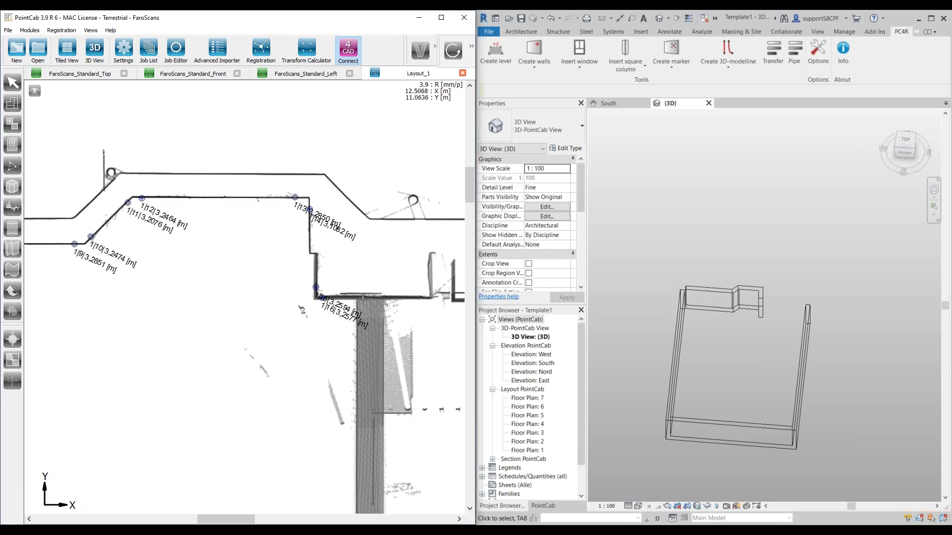
scroll(318, 299, "up", 3)
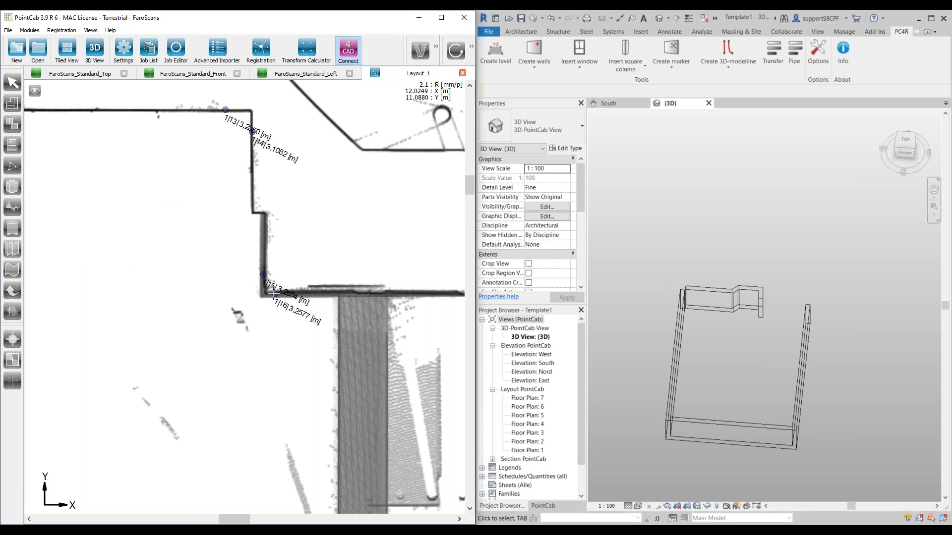
scroll(385, 272, "down", 5)
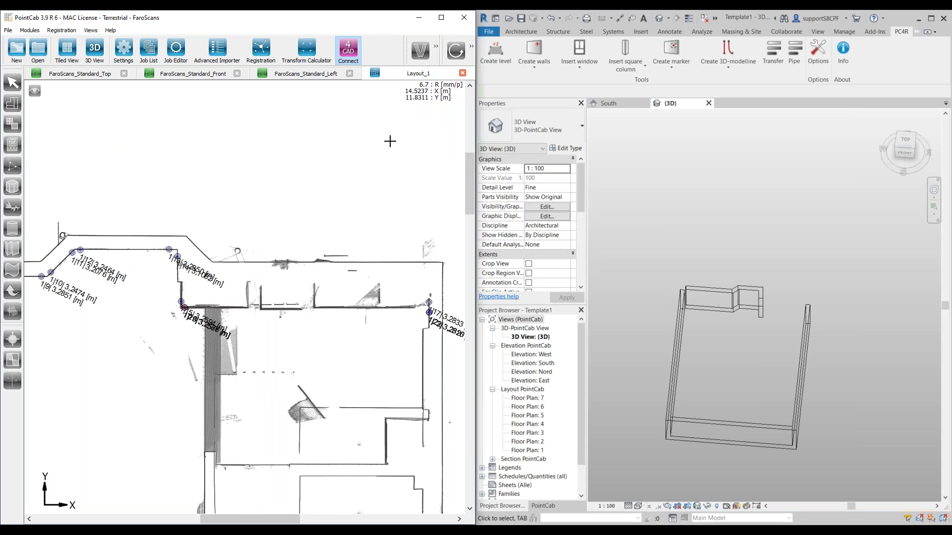
Step: Restart Create walls in Revit, build the recessed upper wall from the bay's inner corner to the right wall, and finish as an opened room
left_click(525, 61)
left_click(568, 96)
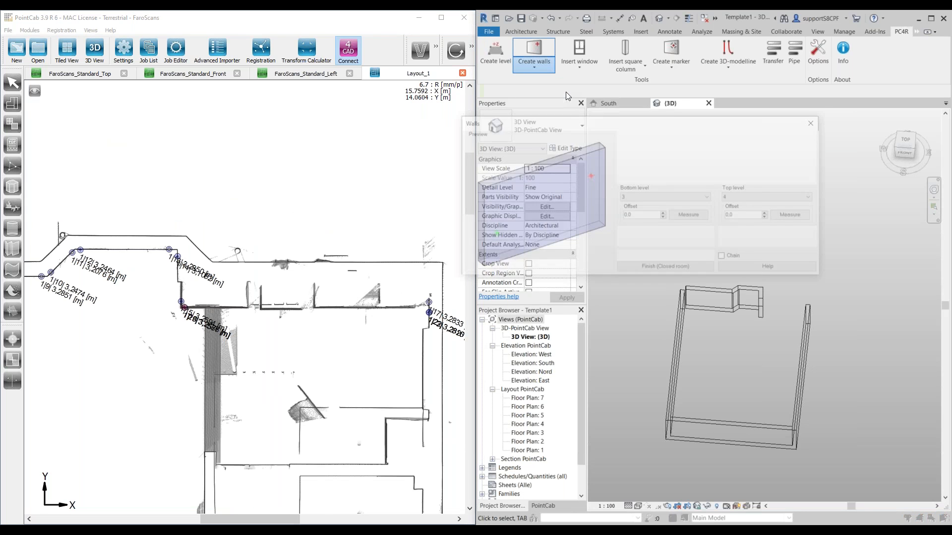
scroll(171, 293, "up", 5)
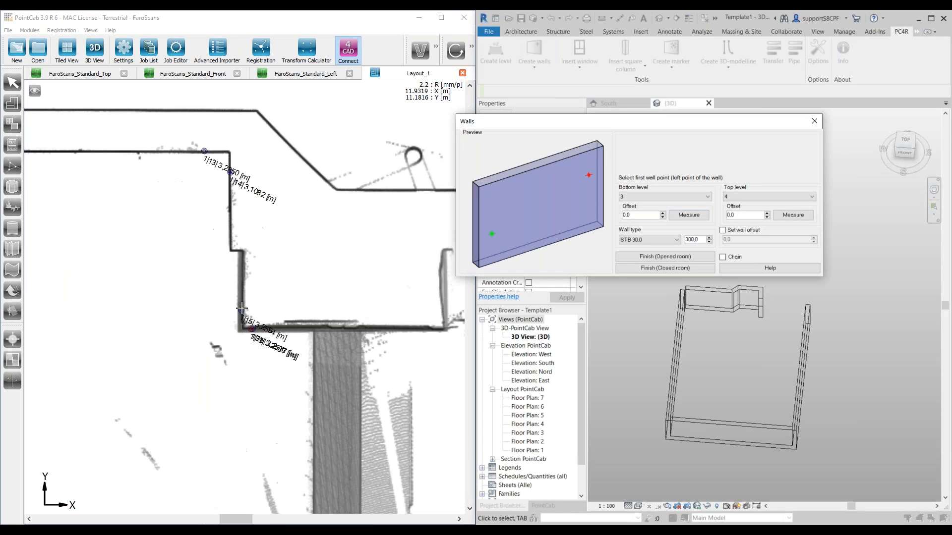
left_click(252, 327)
scroll(336, 293, "down", 4)
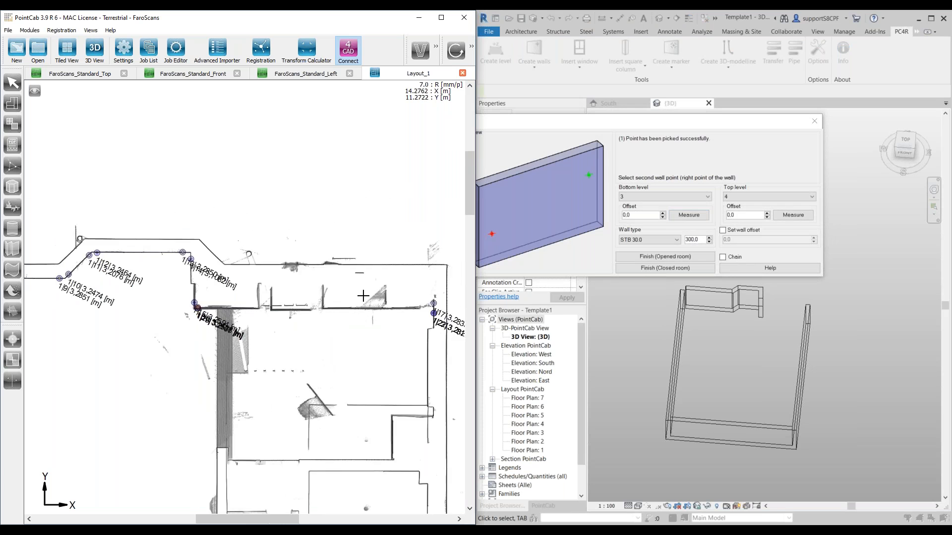
scroll(350, 306, "up", 5)
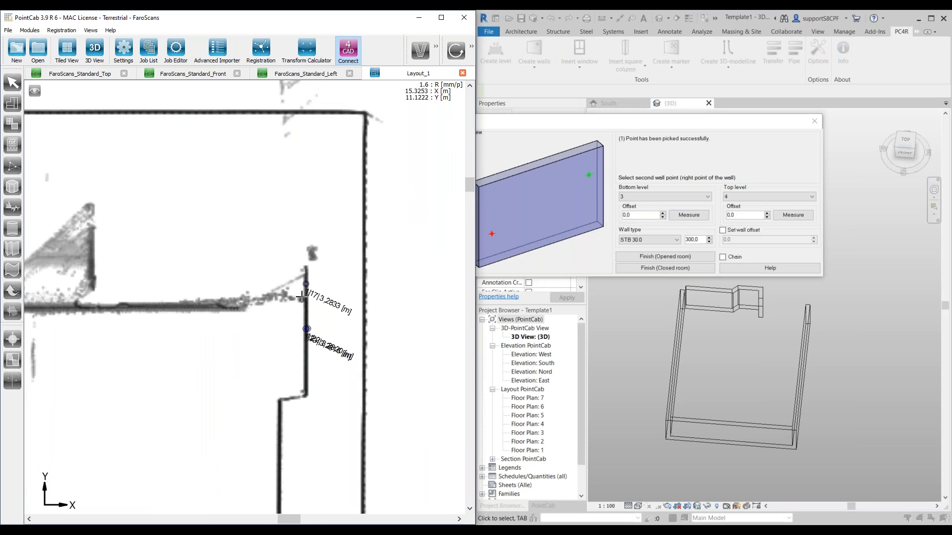
left_click(303, 299)
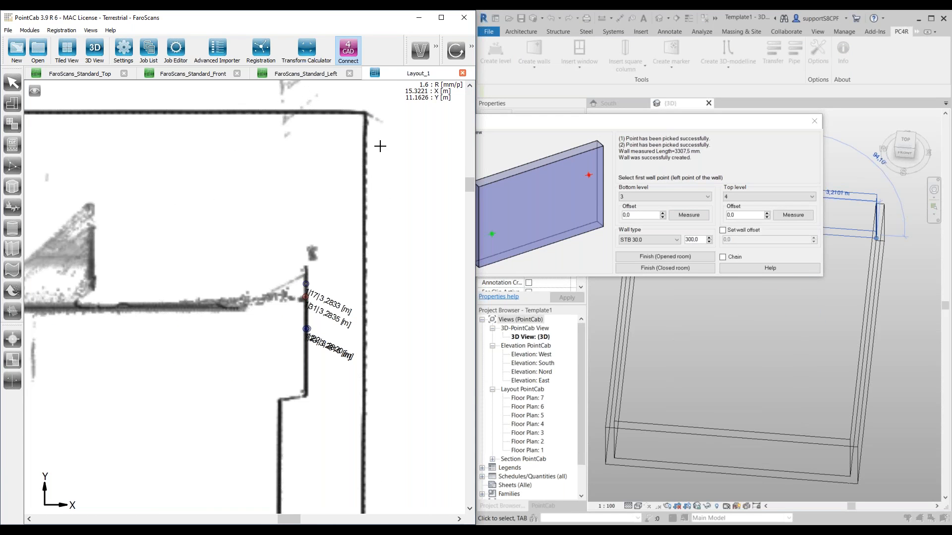
left_click(680, 256)
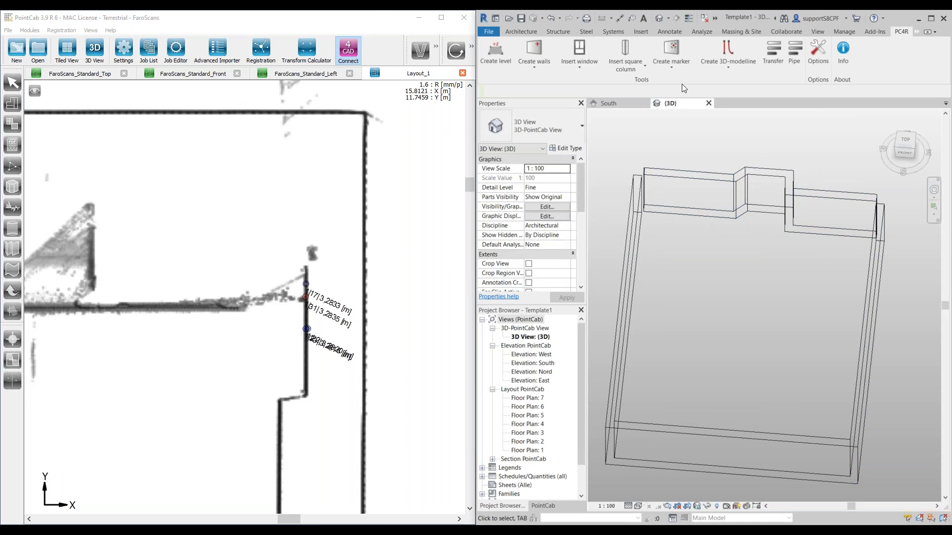
Step: Use Trim/Extend to Corner to join the left and right walls with the adjoining upper walls at both upper corners
left_click(915, 32)
left_click(722, 64)
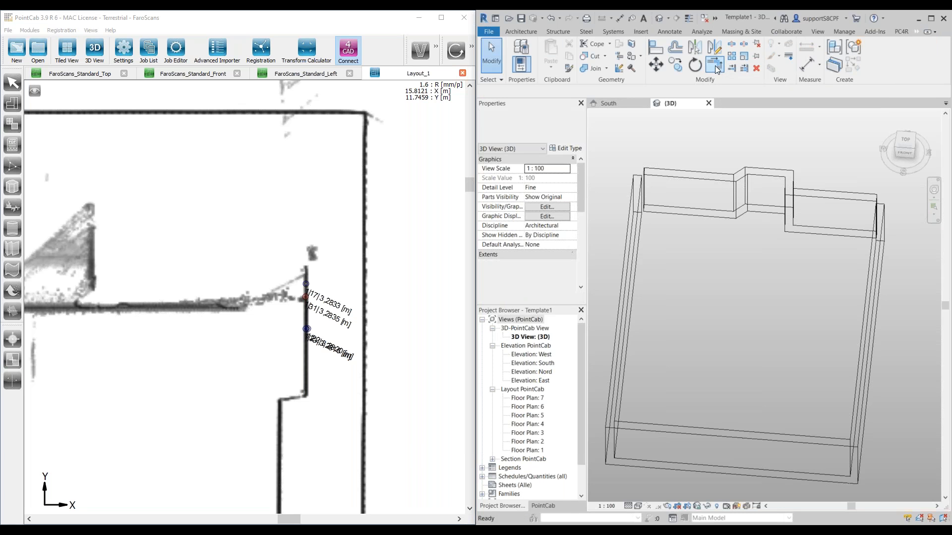
left_click(637, 186)
left_click(836, 201)
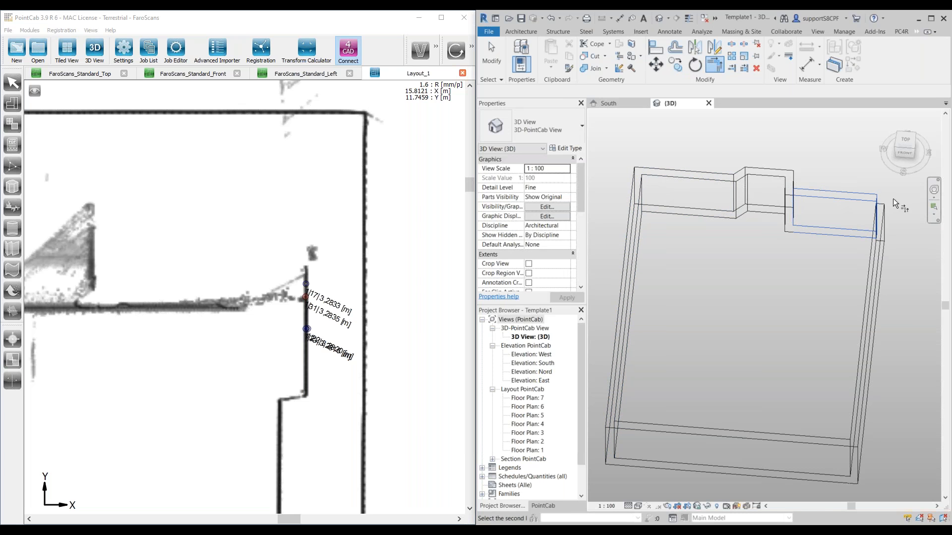
left_click(882, 222)
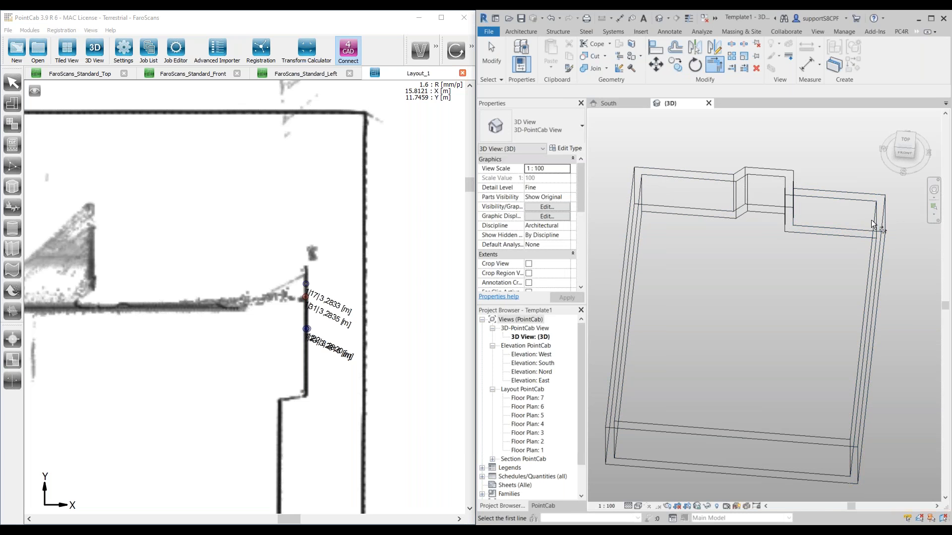
Step: Switch the {3D} view to a shaded visual style and end the trim command
left_click(638, 506)
left_click(667, 467)
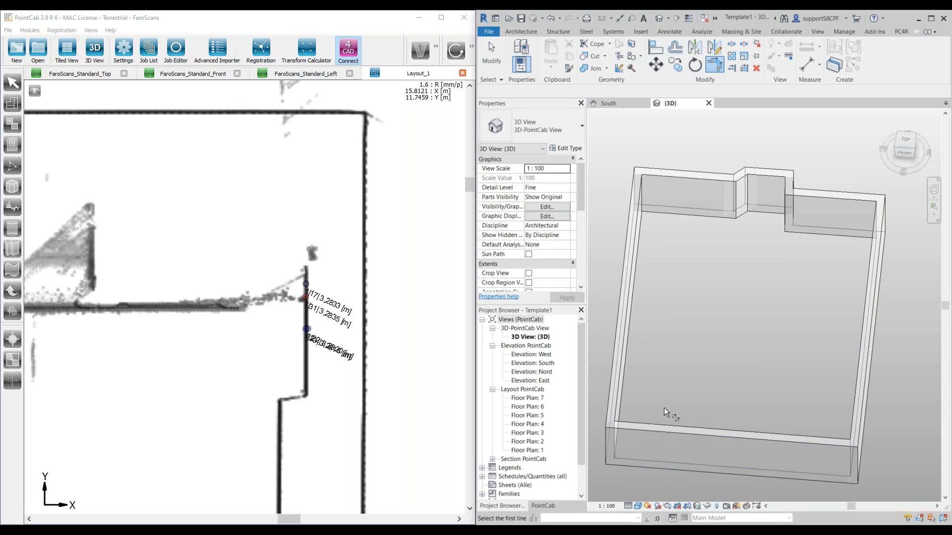
scroll(793, 313, "down", 3)
mouse_move(786, 308)
middle_mouse_down("shift")
mouse_move(786, 280)
mouse_move(776, 296)
mouse_move(782, 323)
middle_mouse_up("shift")
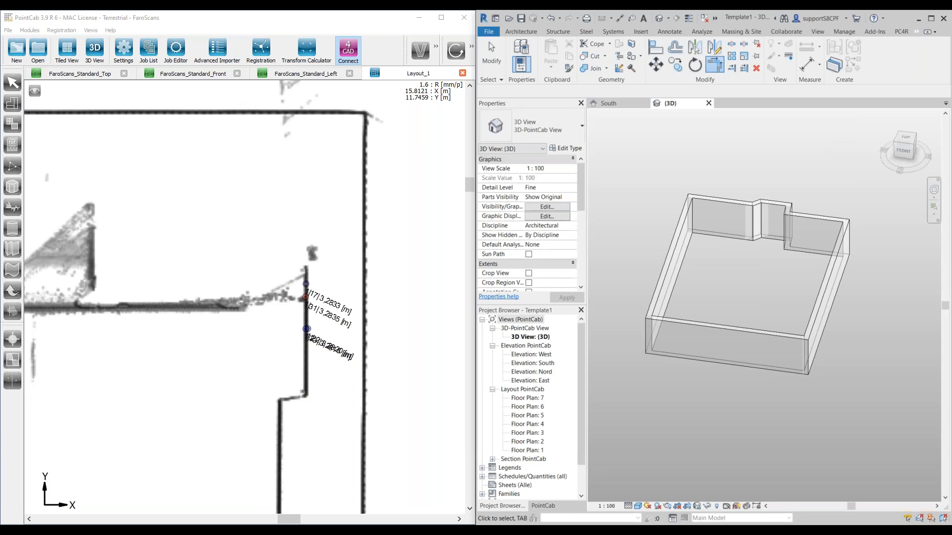
key("Escape")
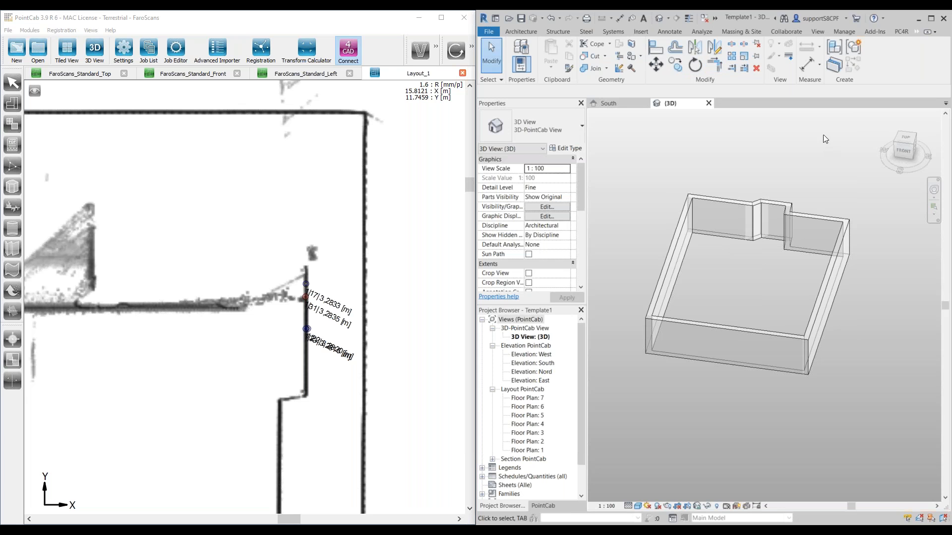
Step: Start the PC4R Insert window command and set the window family to Fenster 2-flg - Variabel
left_click(901, 29)
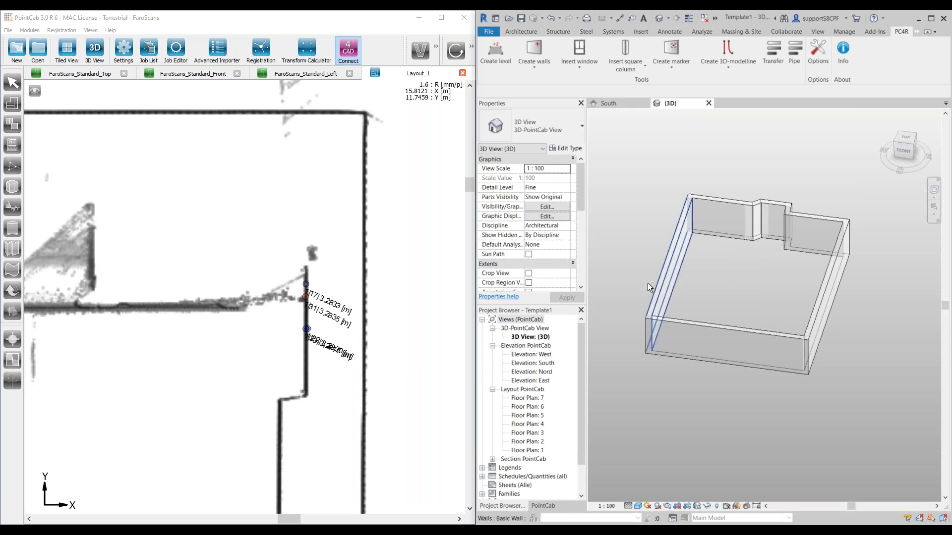
middle_click_drag(751, 291, 736, 327, "shift")
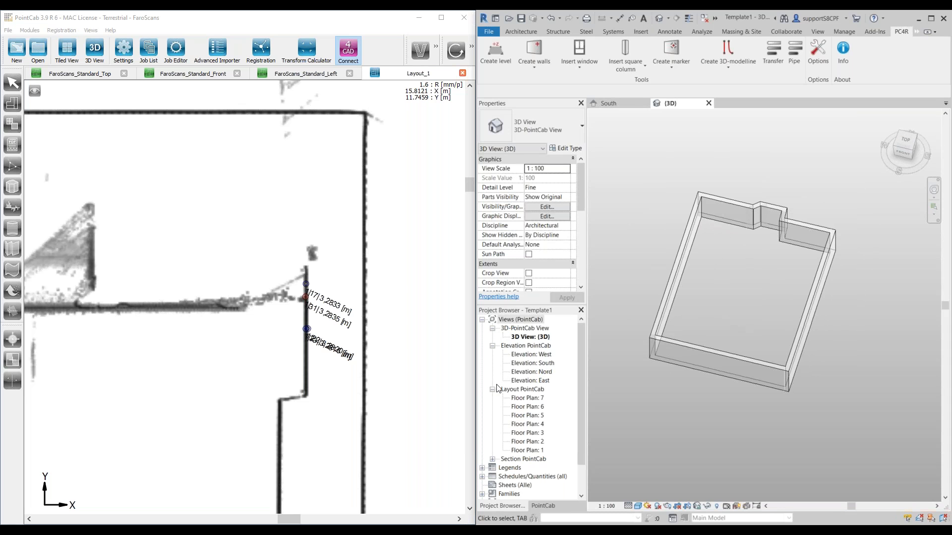
scroll(195, 340, "down", 3)
scroll(125, 363, "down", 3)
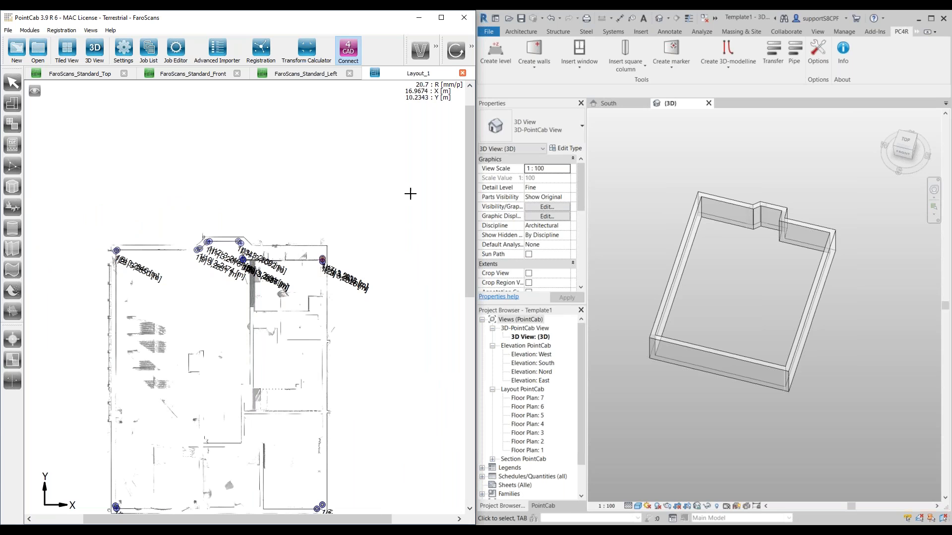
left_click(579, 55)
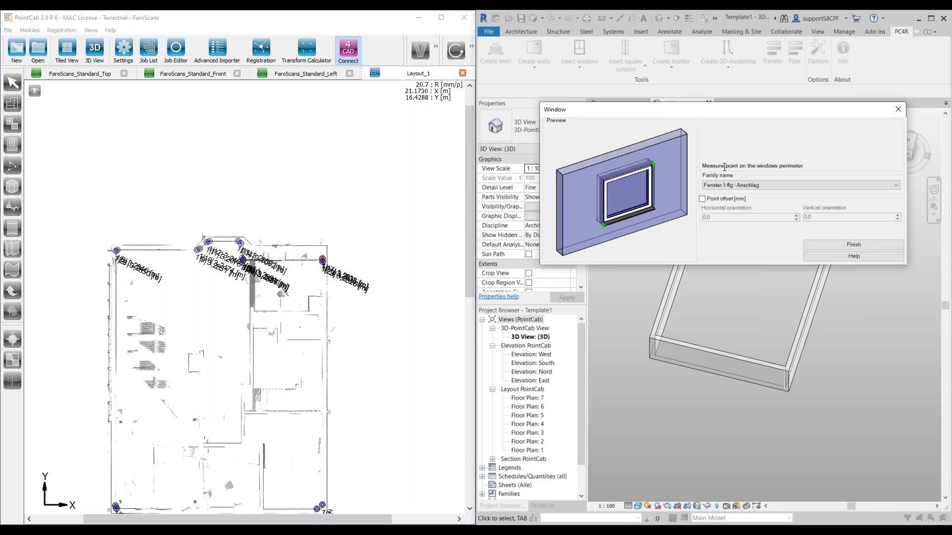
left_click(744, 184)
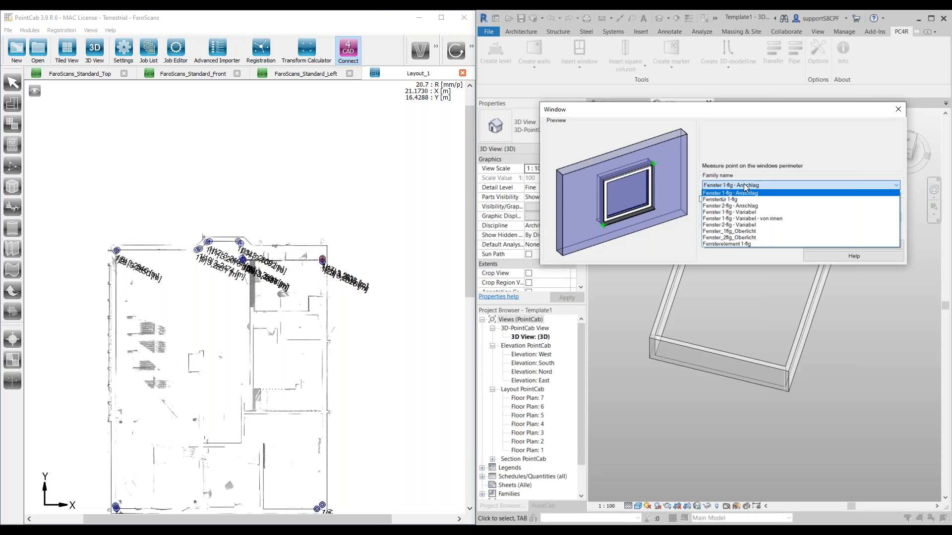
left_click(765, 225)
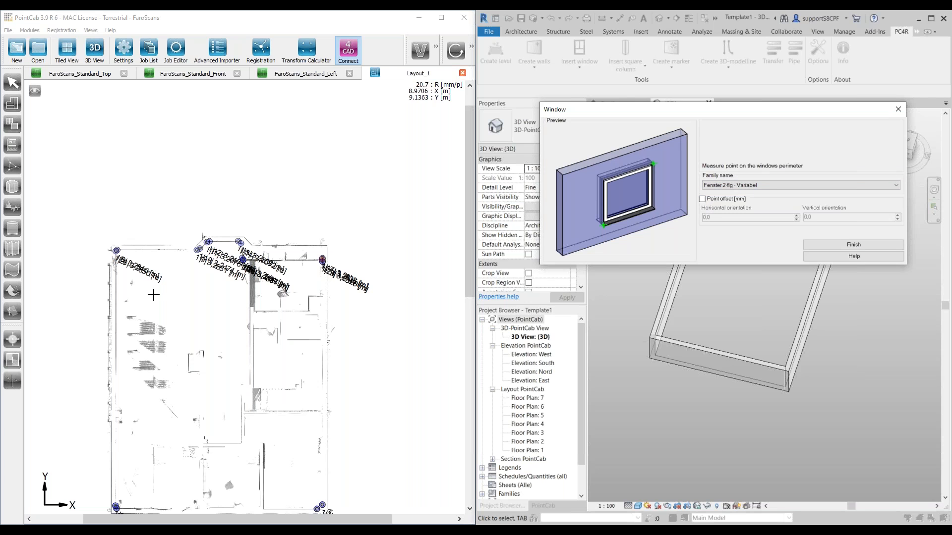
Step: Enable opening scans from Layout_1 in PointCab and open the panorama of Innen_Scan_028 (8276x3414)
scroll(164, 303, "up", 1)
middle_click(166, 366)
middle_click_drag(166, 366, 160, 327)
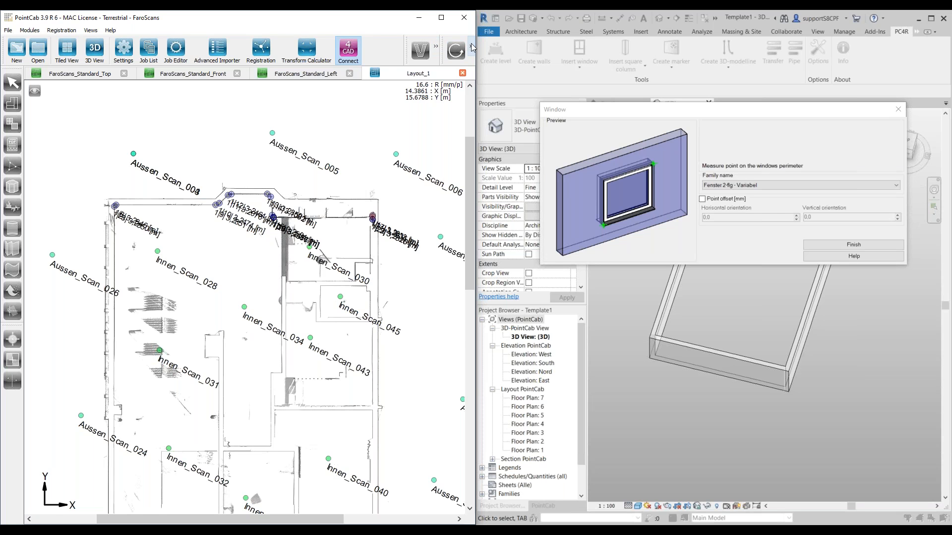
left_click(455, 50)
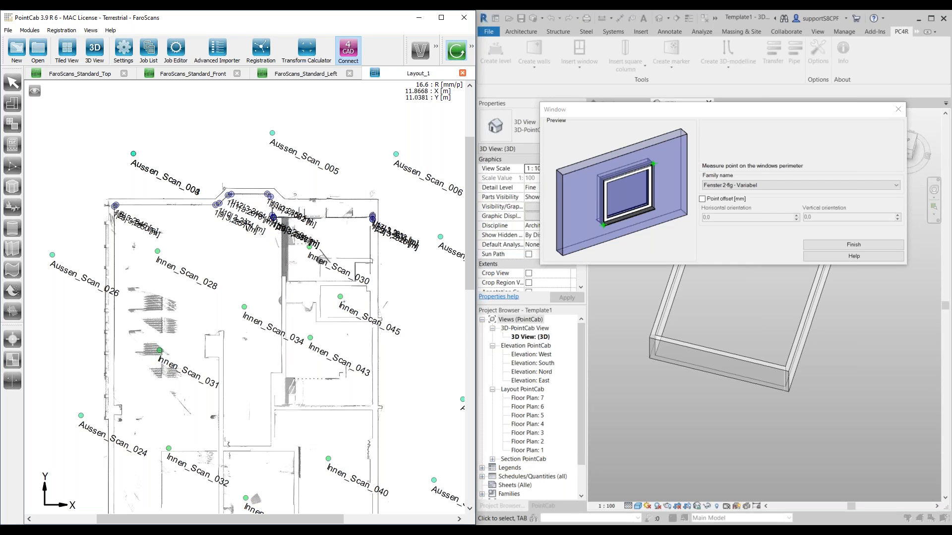
scroll(163, 265, "up", 2)
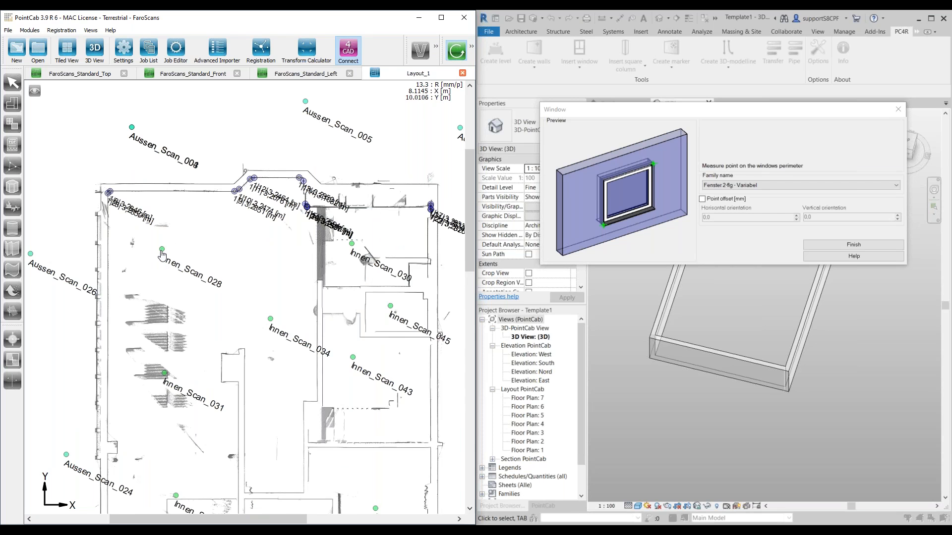
left_click(170, 254)
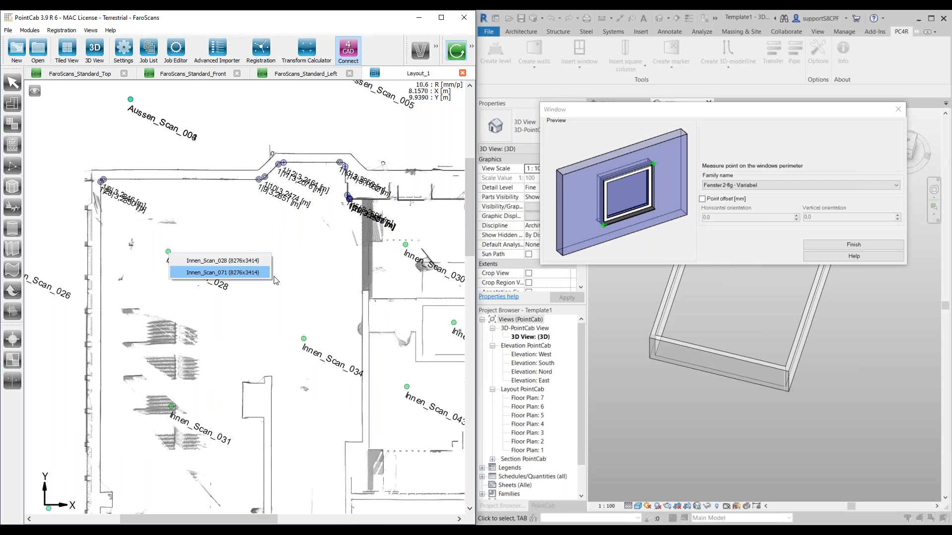
left_click(210, 260)
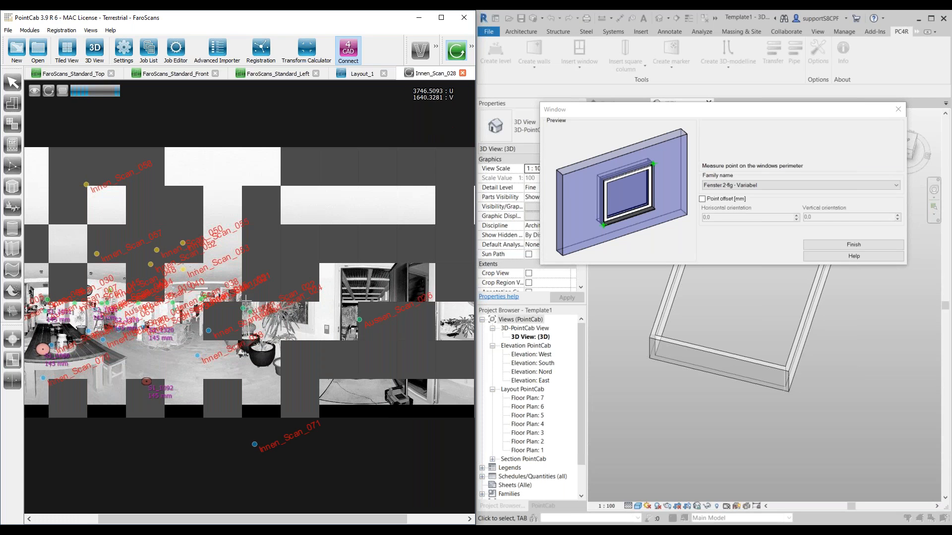
Step: Turn off opening scans and pick the lower-left outer corner of the left window's frame in the Innen_Scan_028 panorama
scroll(279, 329, "up", 3)
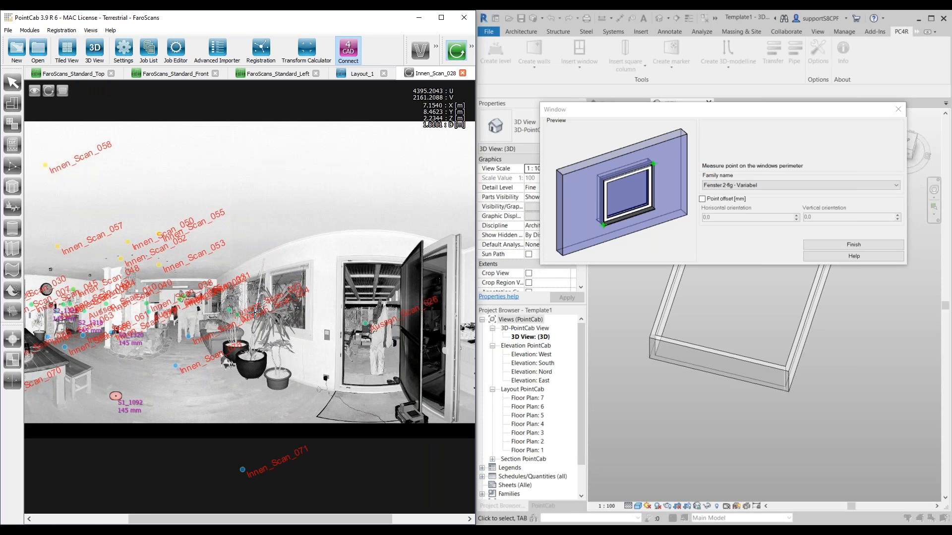
scroll(267, 310, "up", 3)
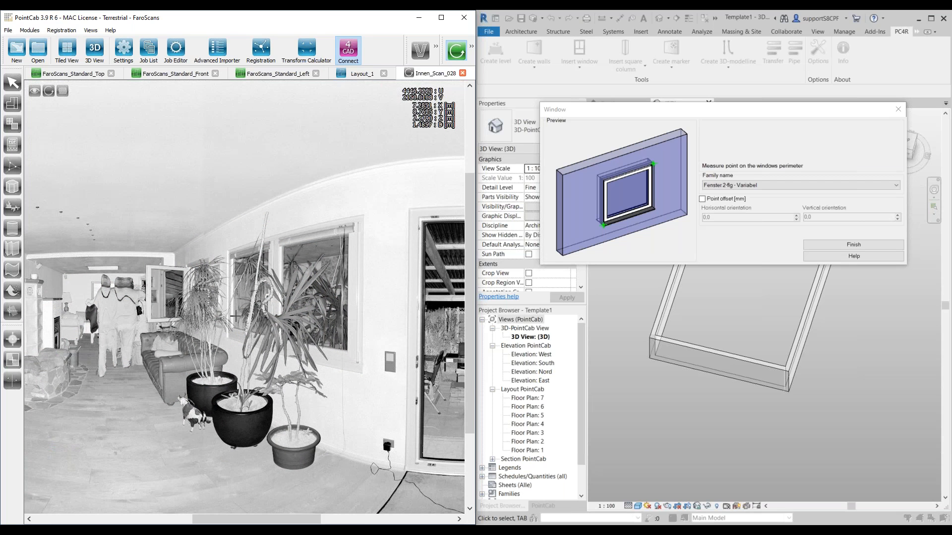
scroll(248, 372, "up", 3)
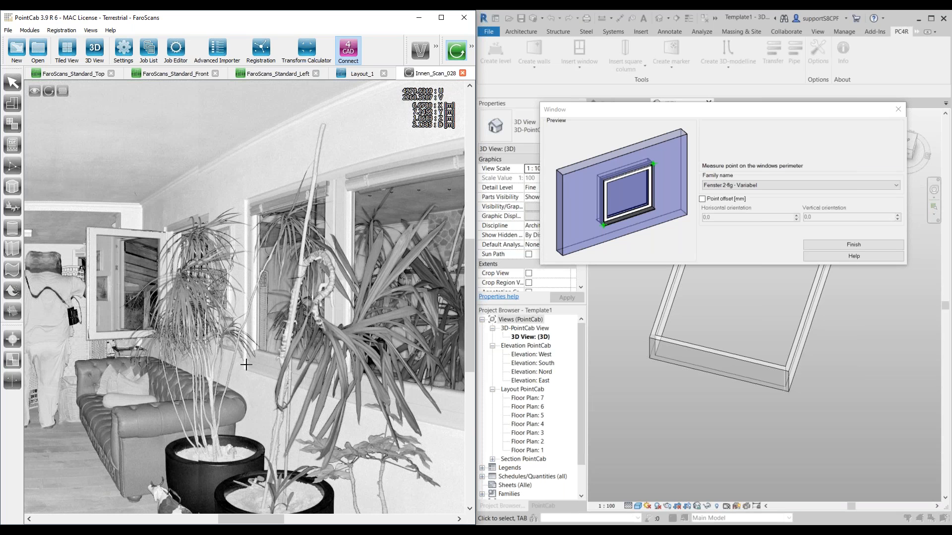
scroll(245, 369, "up", 2)
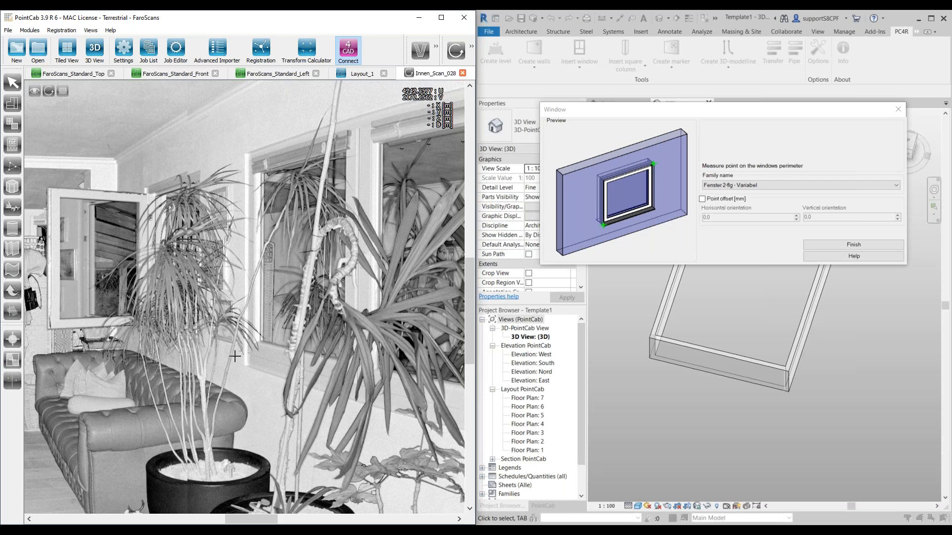
scroll(249, 349, "up", 1)
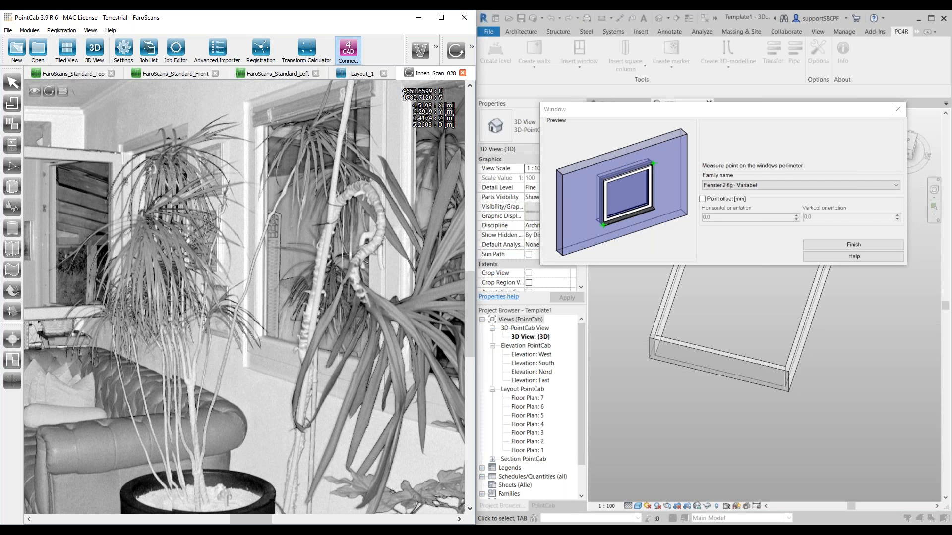
left_click(471, 48)
left_click(436, 49)
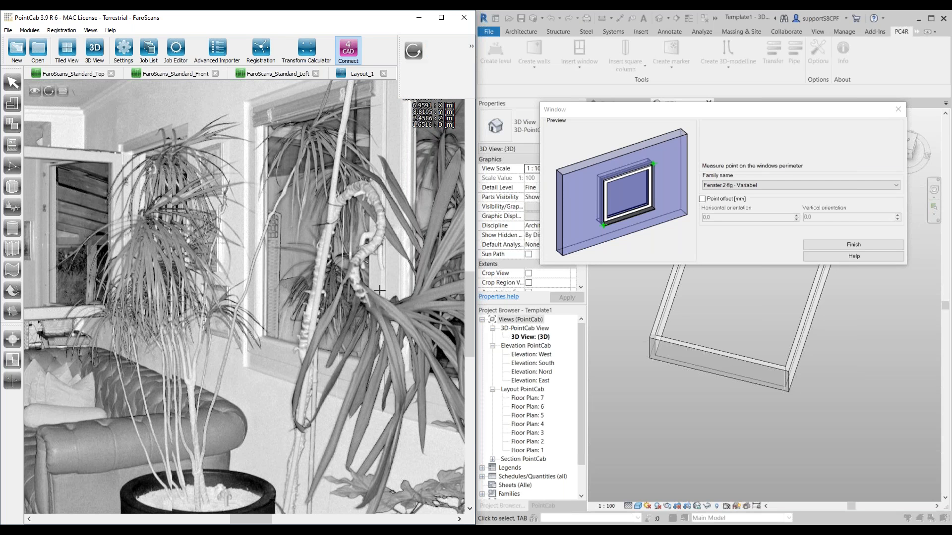
scroll(267, 364, "up", 2)
scroll(267, 364, "up", 1)
left_click(227, 352)
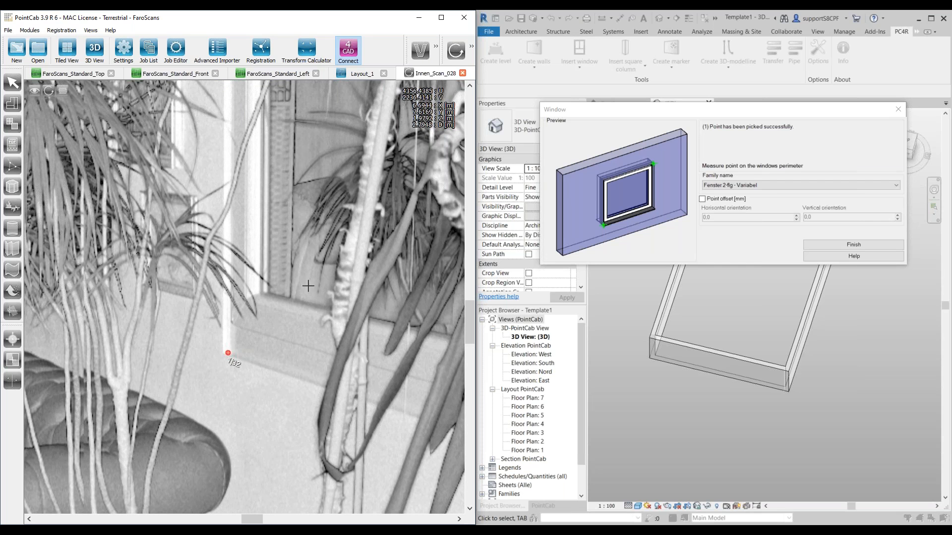
Step: Pick the upper-right outer frame corner beside the door to insert the window, and end the Insert window command
scroll(293, 313, "down", 5)
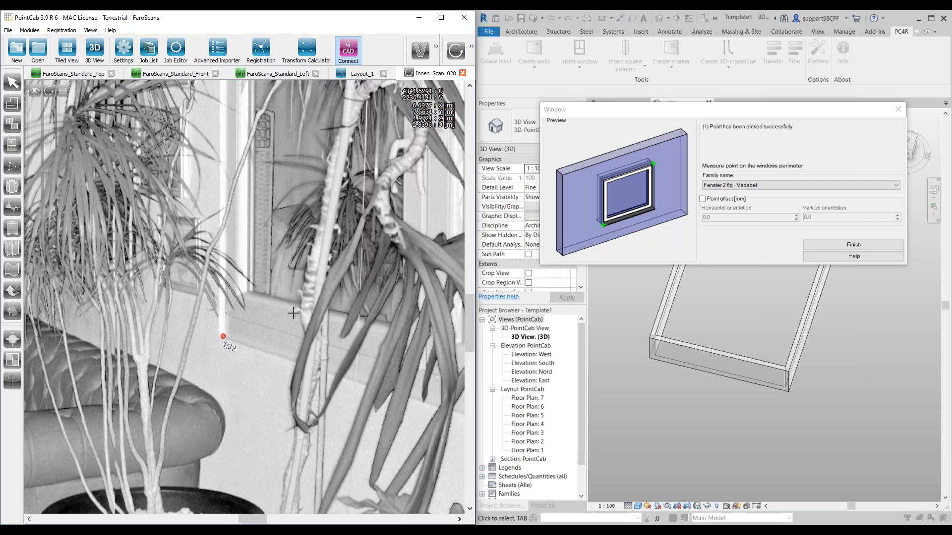
scroll(261, 282, "up", 3)
scroll(261, 282, "up", 2)
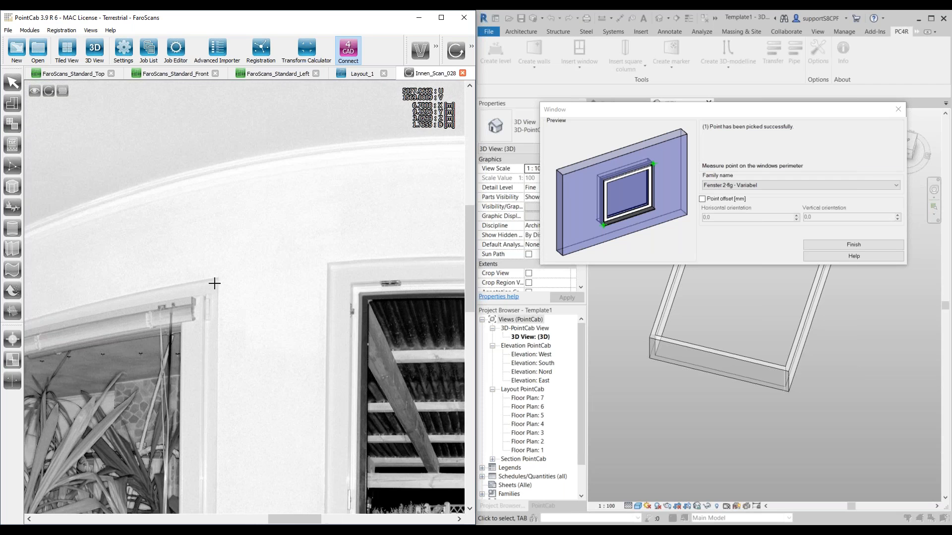
left_click(246, 291)
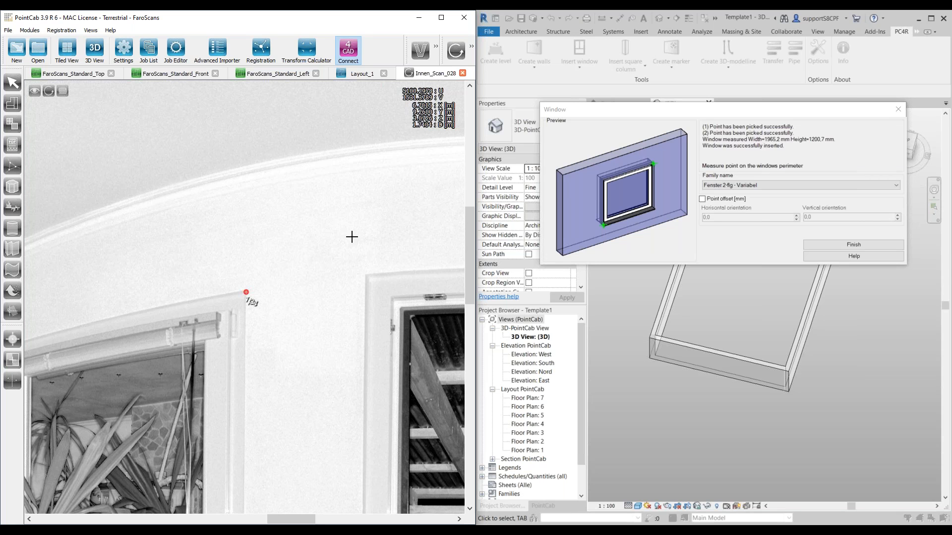
left_click(895, 112)
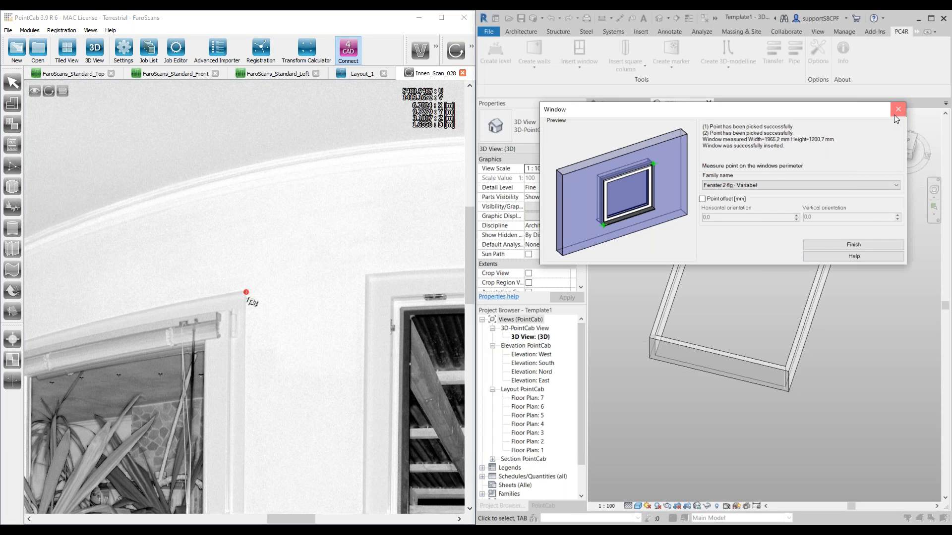
left_click(895, 112)
Step: Check the inserted window in the {3D} view and start Insert door with the family Drehflügel 1-flg - Variabel
middle_click_drag(727, 320, 687, 270, "shift")
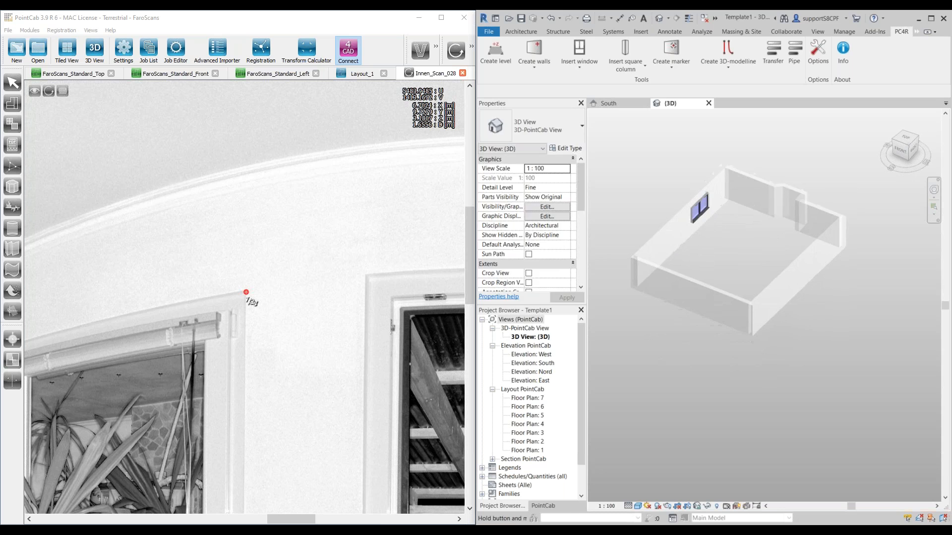
scroll(708, 206, "up", 2)
scroll(708, 206, "up", 1)
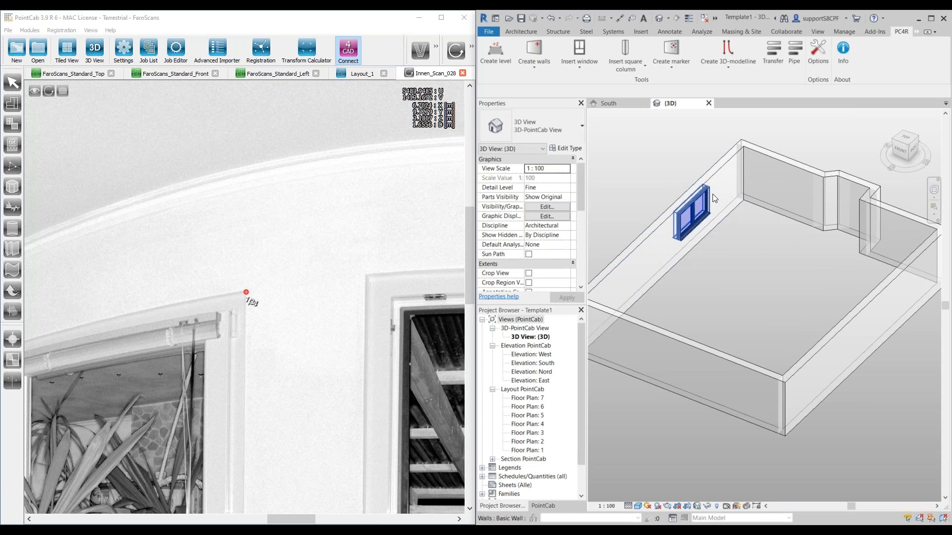
scroll(714, 213, "up", 3)
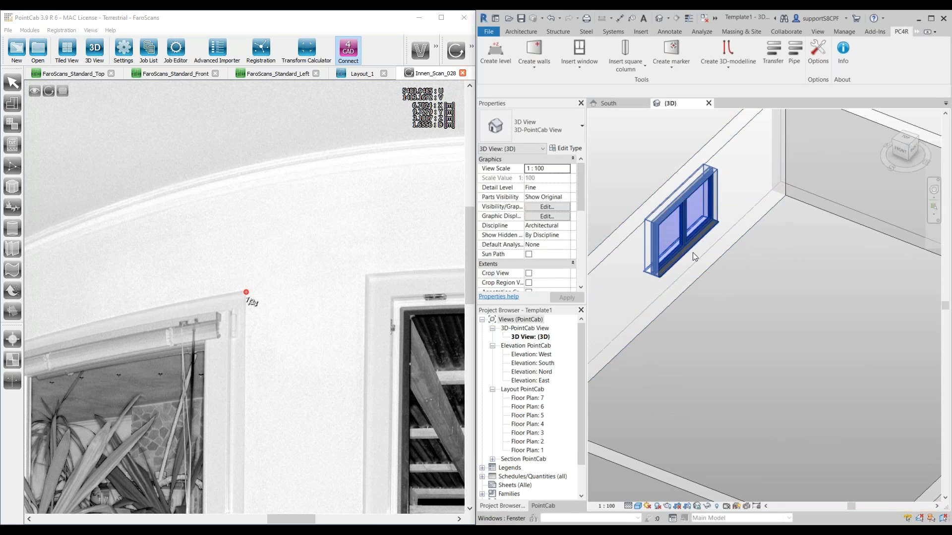
scroll(274, 352, "down", 5)
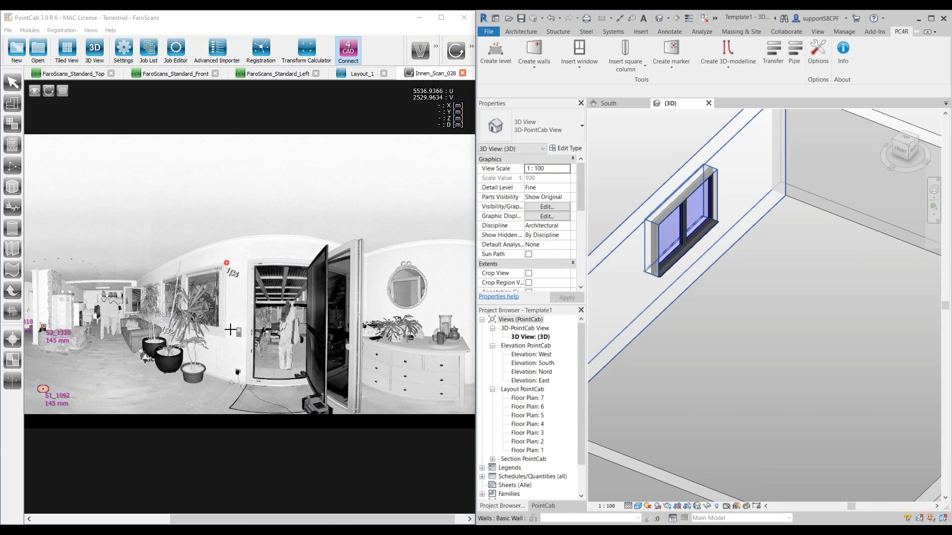
scroll(260, 330, "up", 4)
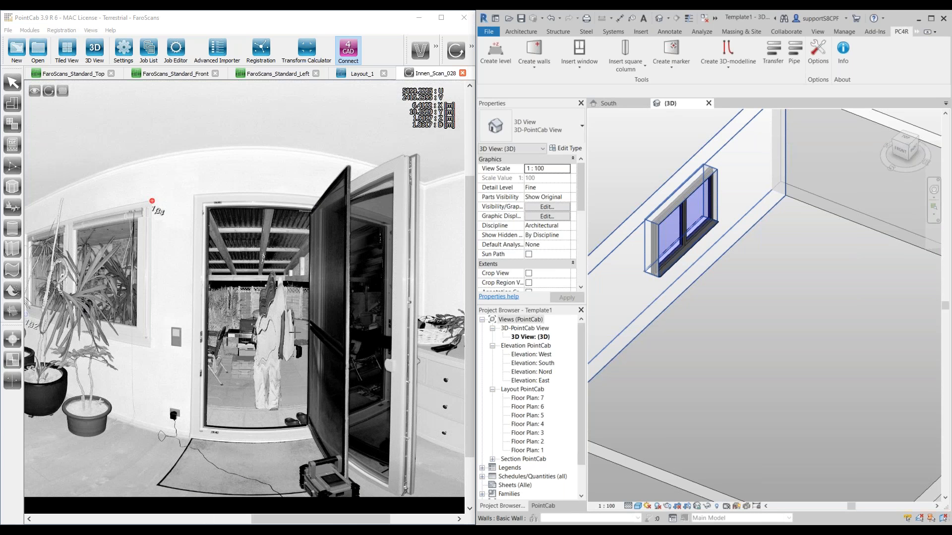
scroll(260, 330, "down", 2)
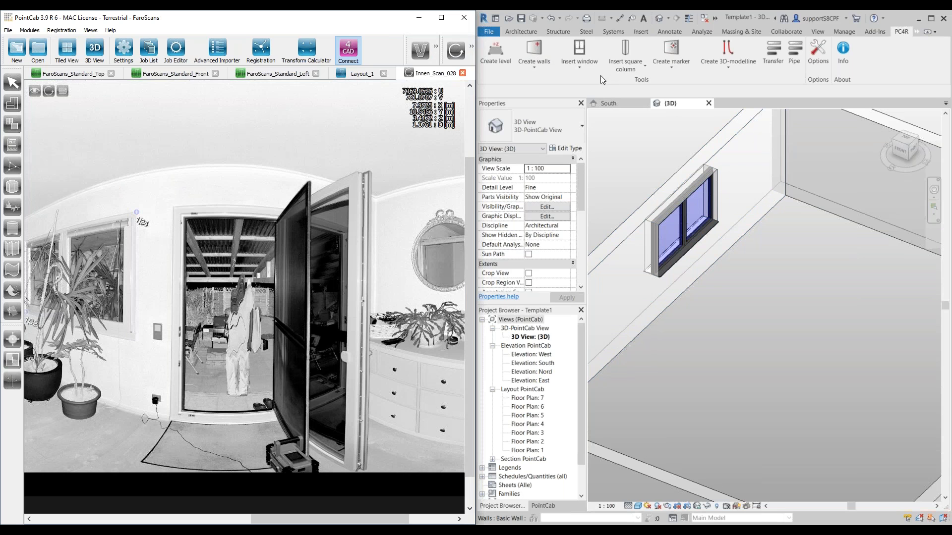
left_click(582, 71)
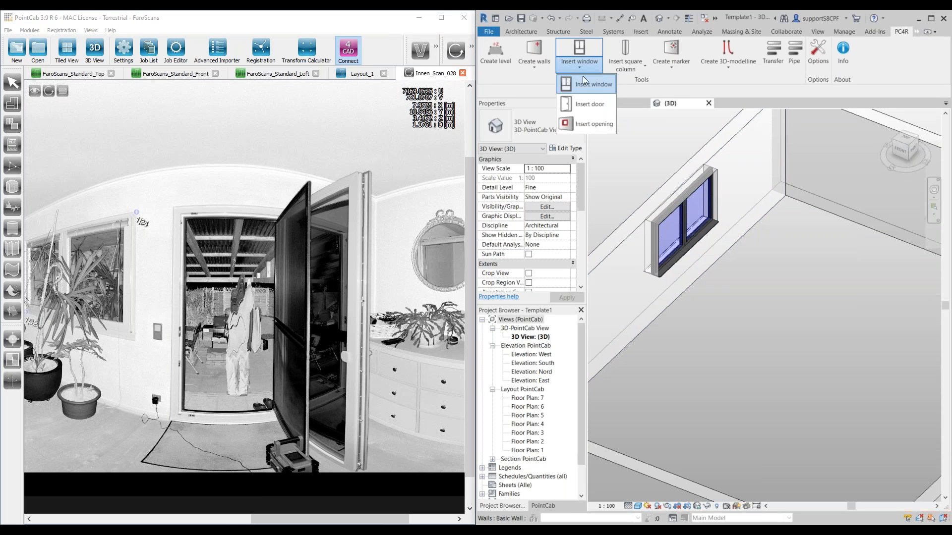
left_click(581, 107)
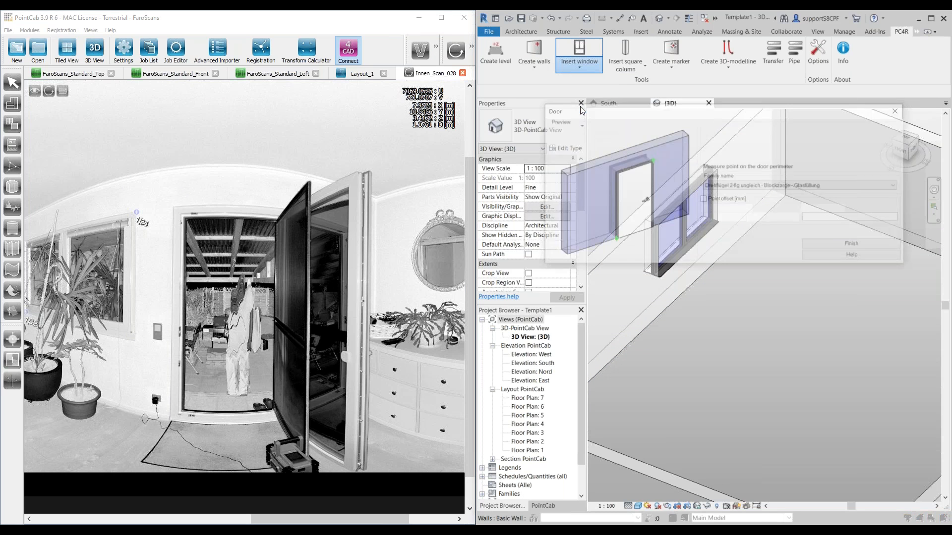
left_click(749, 186)
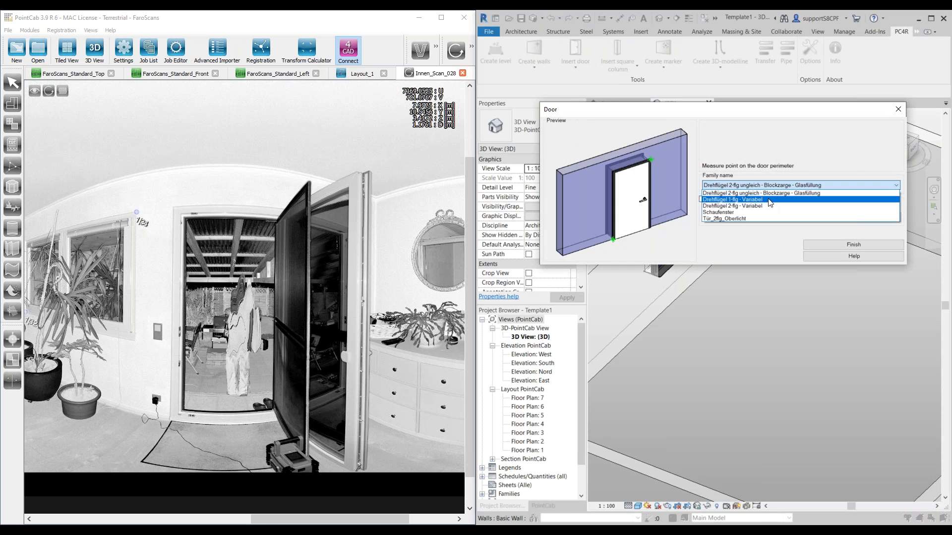
left_click(770, 201)
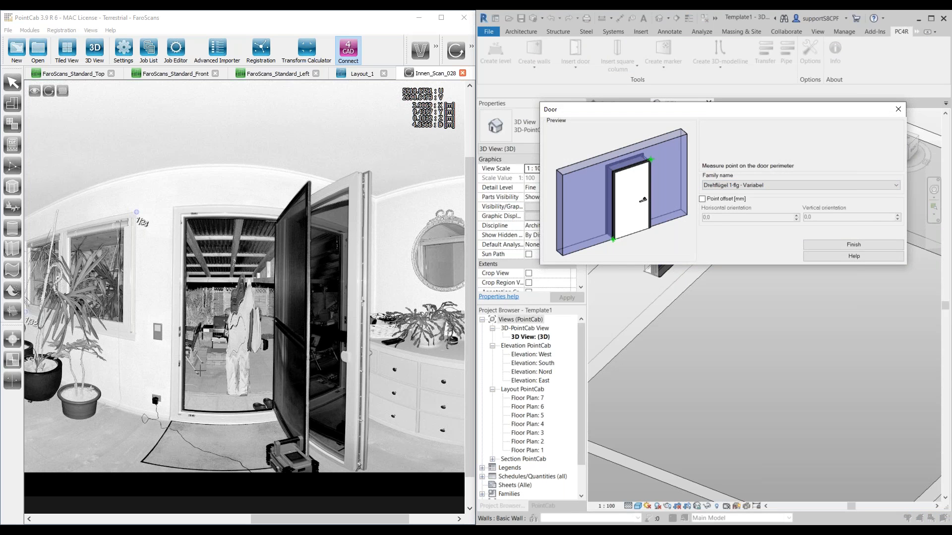
Step: Pick two door perimeter points in Innen_Scan_028, on the left outer edge and the top edge of the door frame
scroll(199, 370, "up", 3)
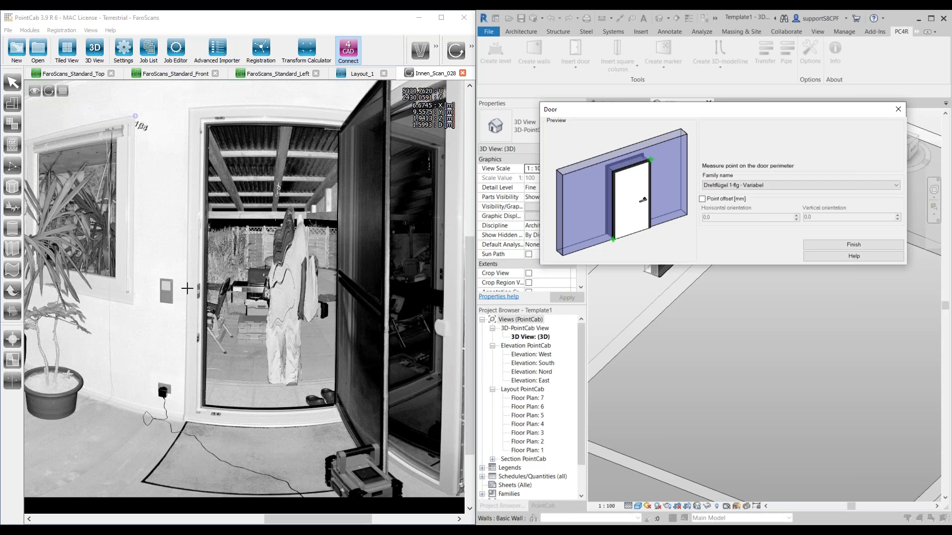
left_click(186, 288)
scroll(296, 109, "up", 5)
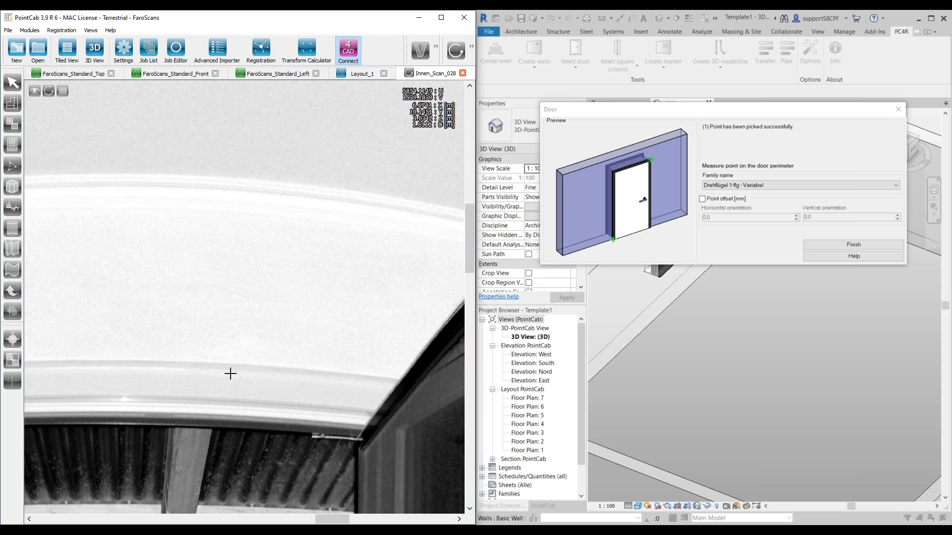
left_click(229, 368)
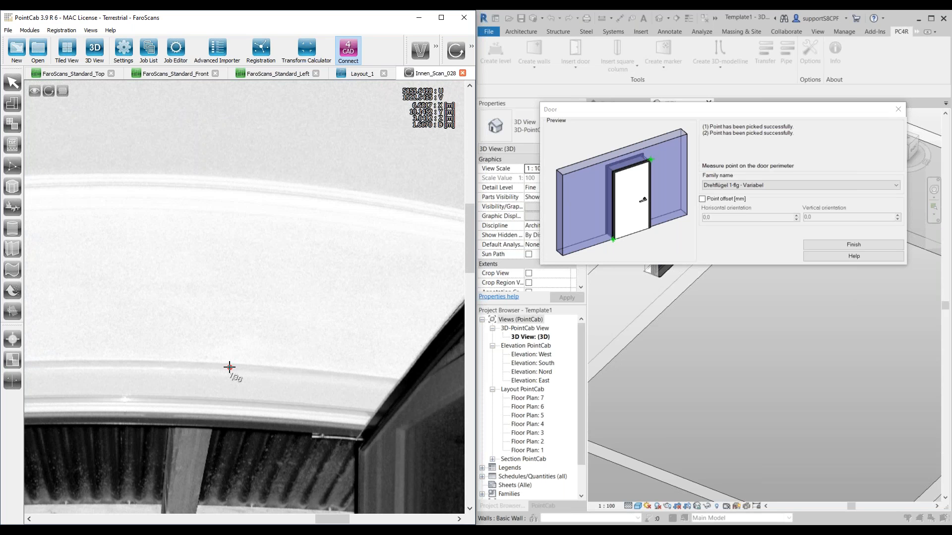
Step: Re-enable opening scans and open the panorama of Aussen_Scan_026 through the doorway
scroll(308, 374, "down", 5)
scroll(234, 434, "up", 3)
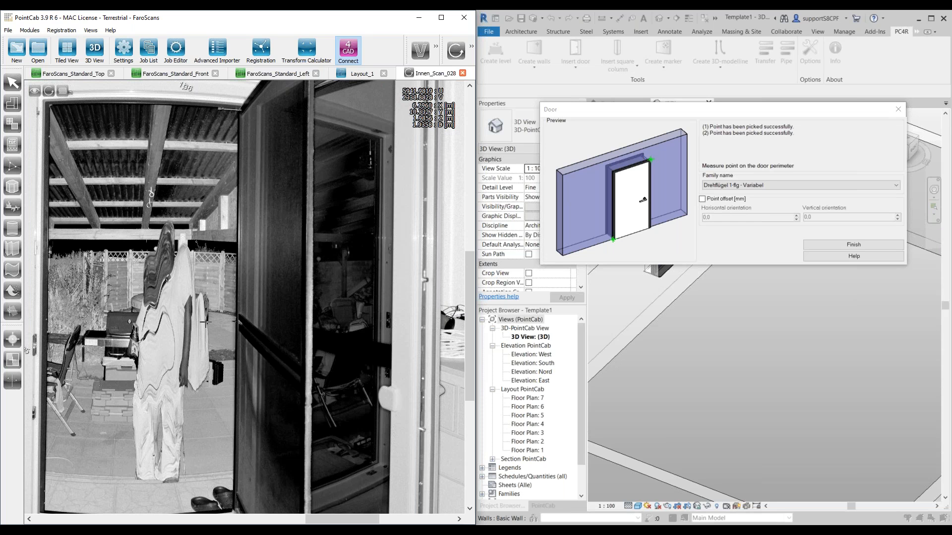
scroll(204, 324, "up", 1)
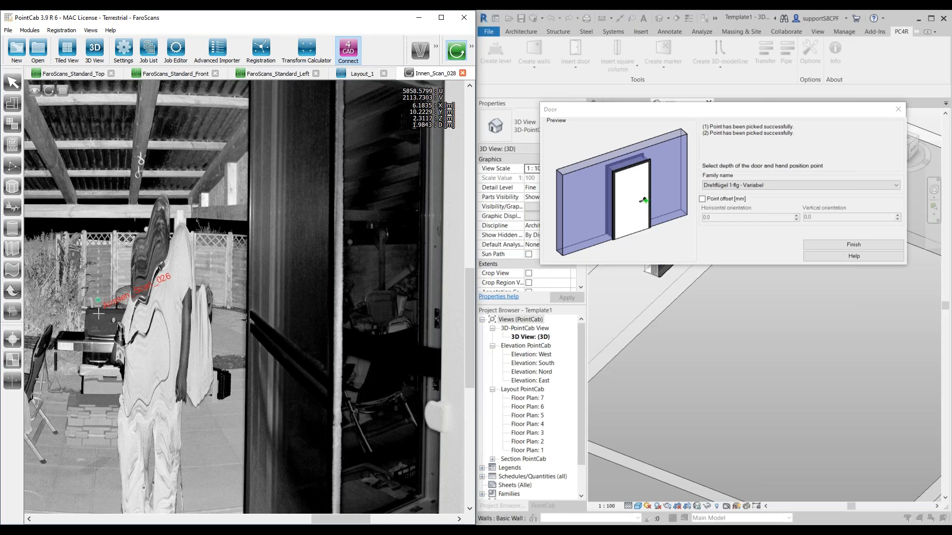
double_click(98, 301)
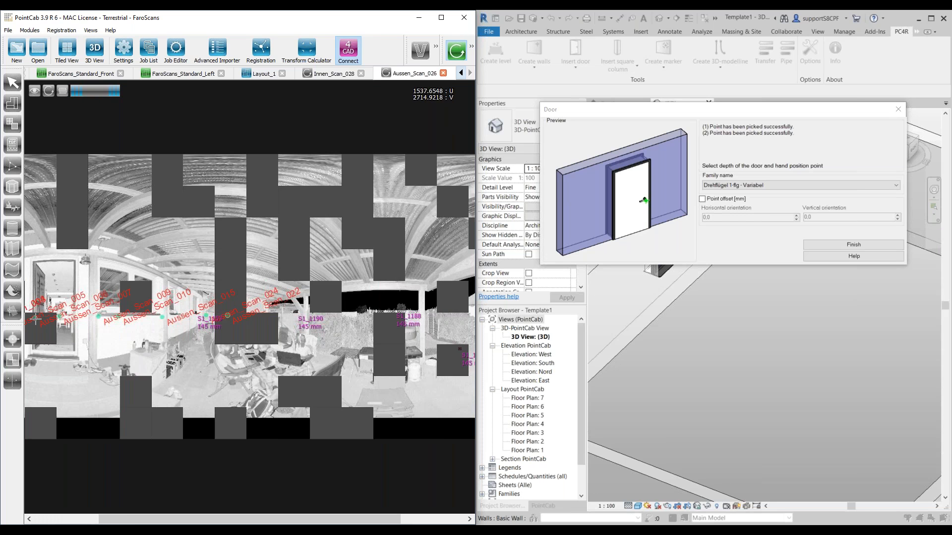
Step: Turn off opening scans and pick the door's depth point and a perimeter point on the left edge of the outside door frame
scroll(83, 320, "up", 7)
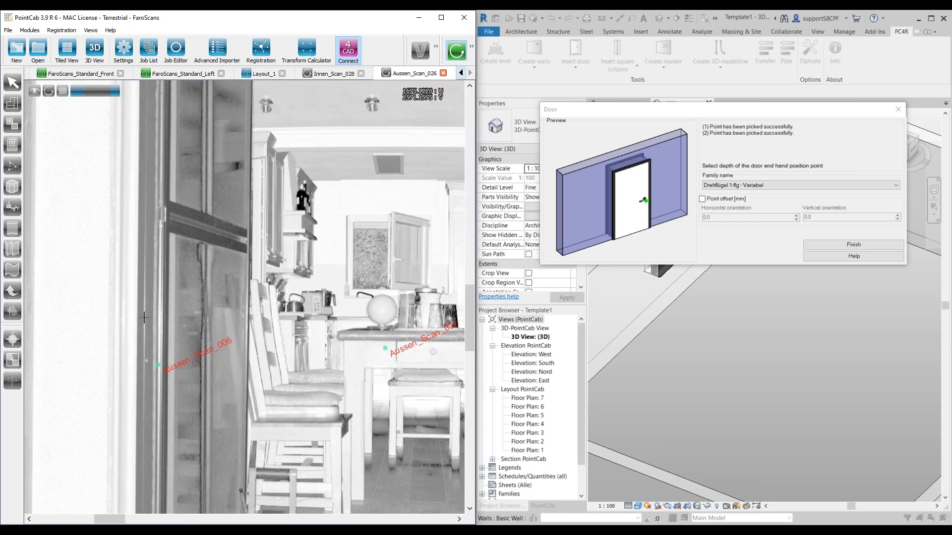
scroll(149, 329, "down", 1)
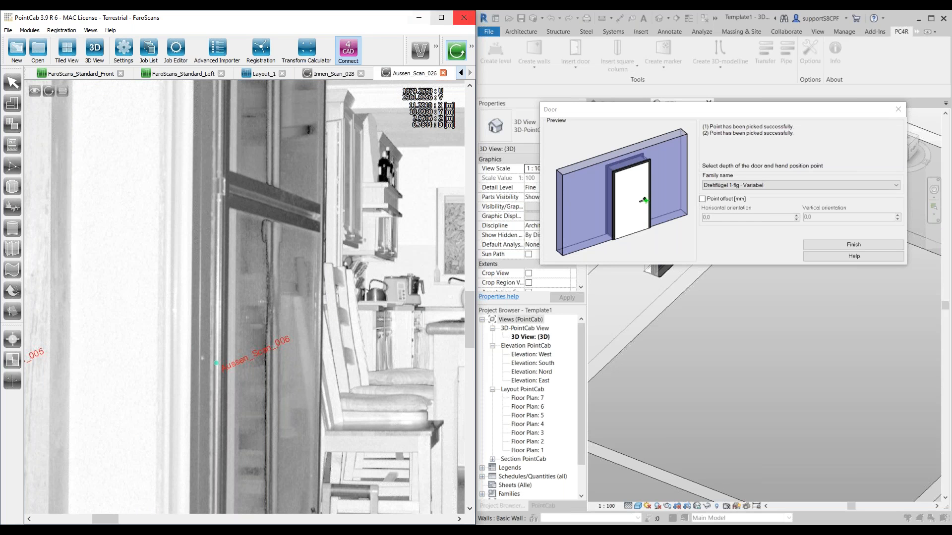
left_click(436, 46)
left_click(436, 46)
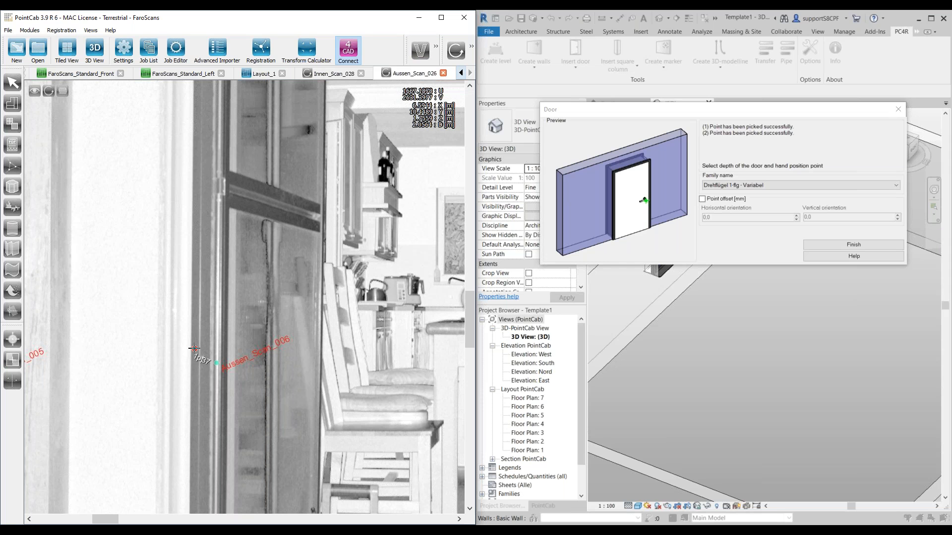
left_click(195, 349)
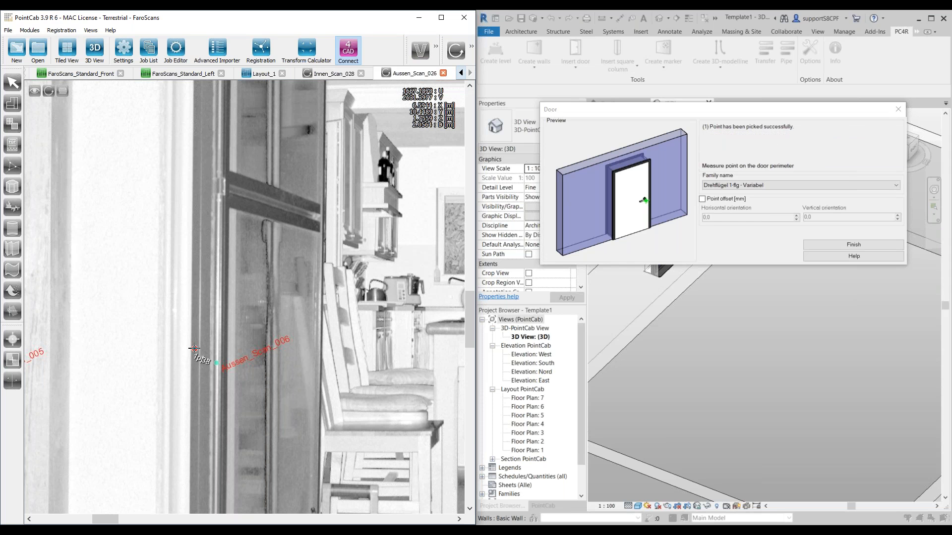
Step: Pick another door perimeter point on the floor just inside the doorway in Aussen_Scan_026
scroll(355, 416, "down", 5)
scroll(272, 359, "up", 4)
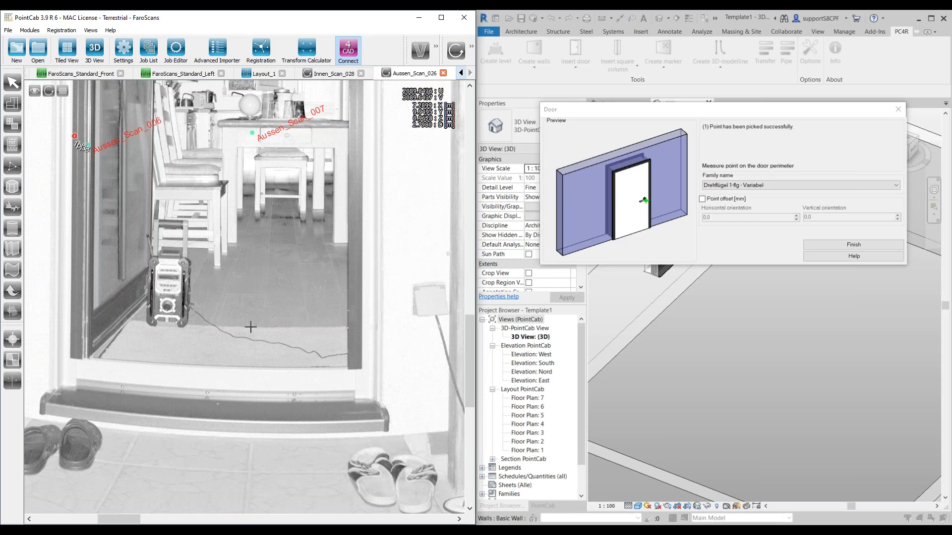
scroll(255, 296, "down", 1)
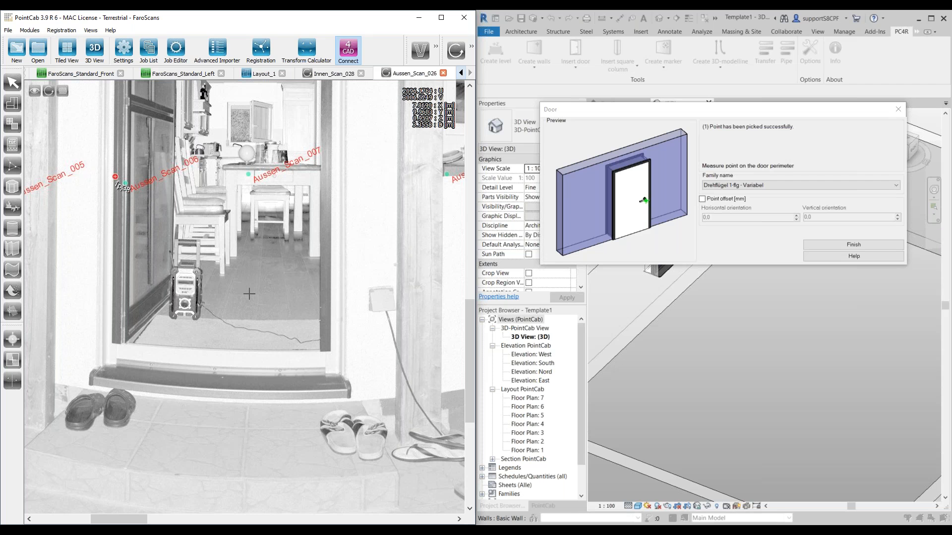
scroll(250, 294, "up", 2)
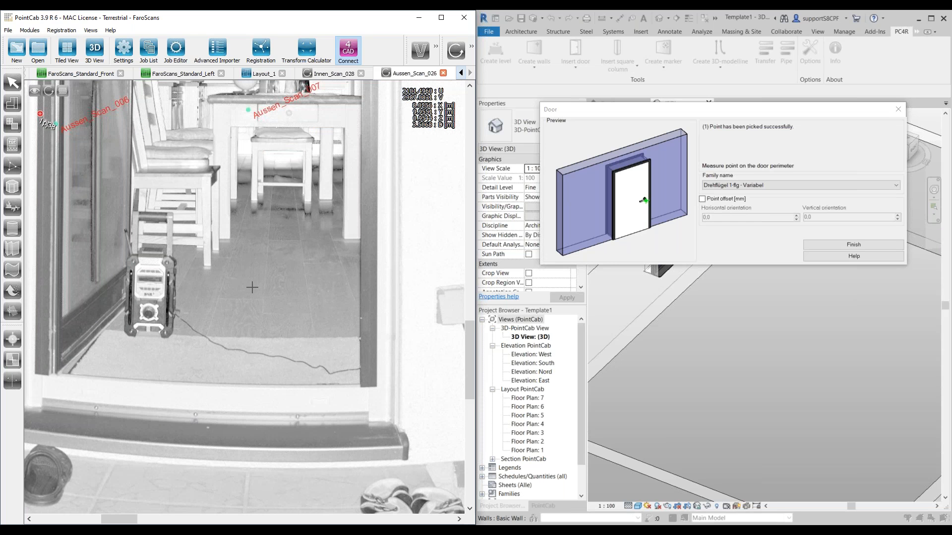
left_click(252, 287)
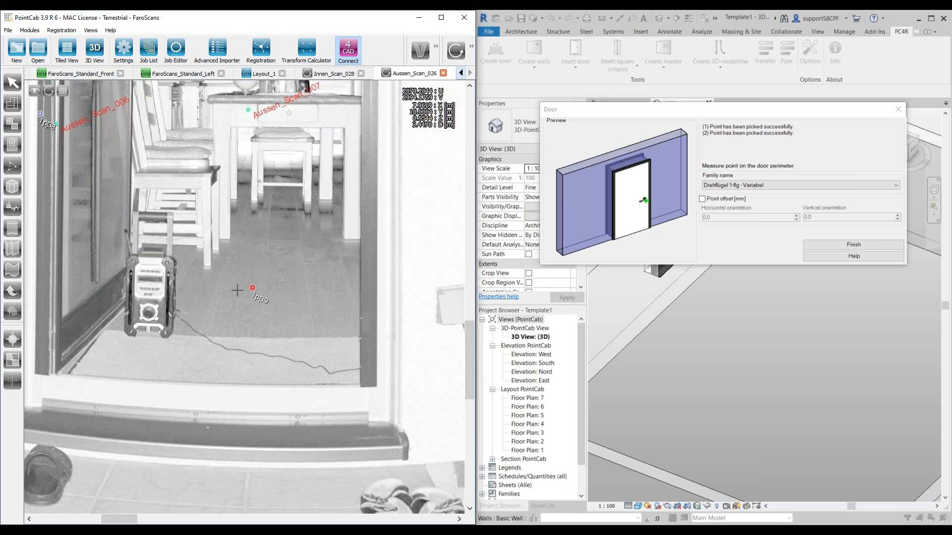
Step: Pick two more perimeter points on the left edge of the outside door frame in Aussen_Scan_026 and finish inserting the door
scroll(247, 295, "down", 3)
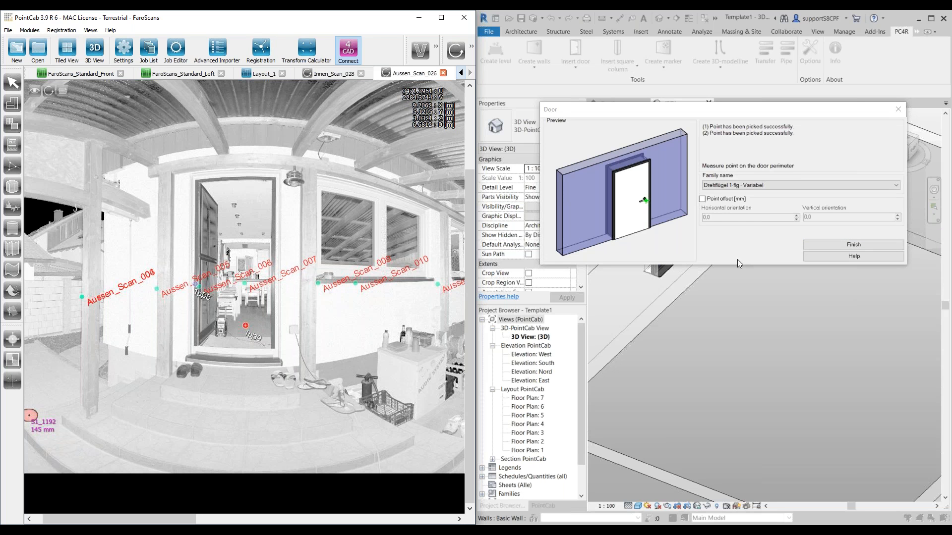
scroll(208, 274, "up", 3)
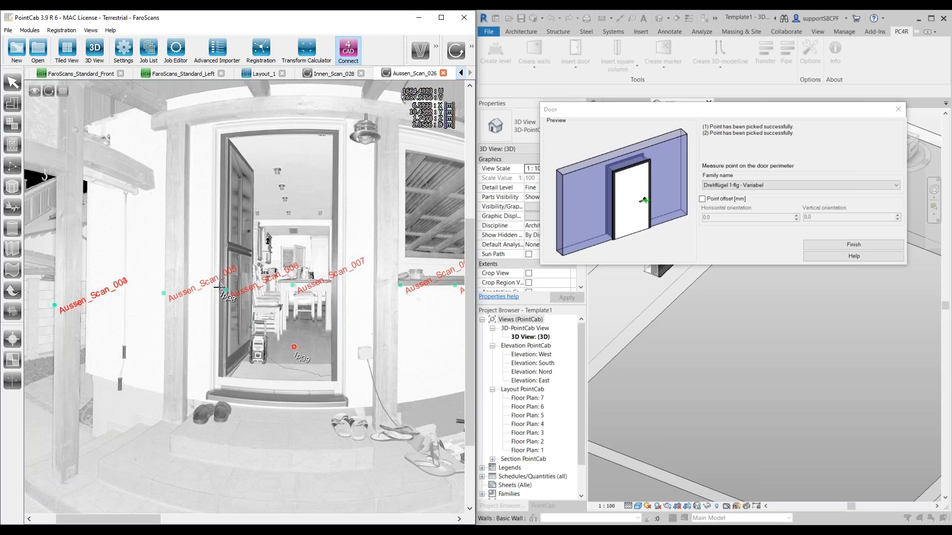
left_click(220, 287)
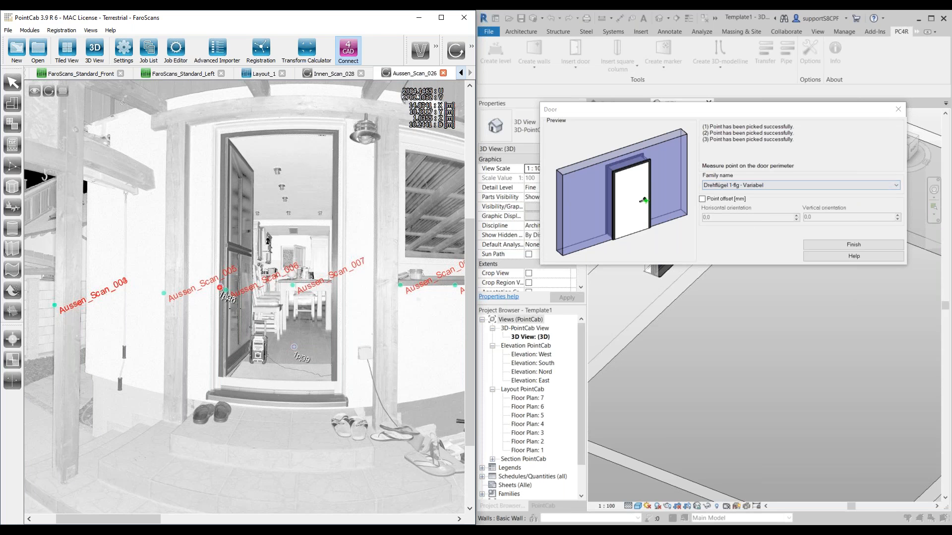
left_click(222, 289)
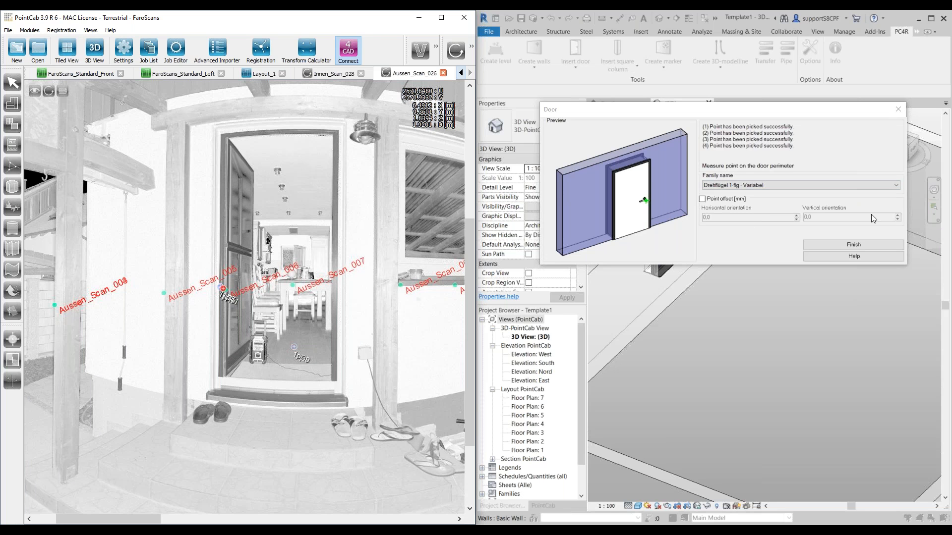
left_click(847, 245)
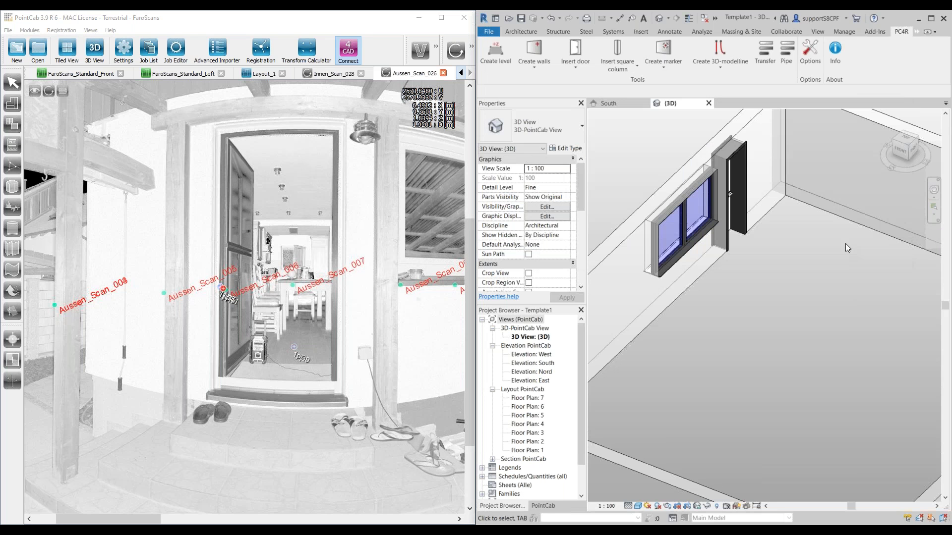
middle_click_drag(811, 278, 764, 240, "shift")
scroll(889, 196, "up", 2)
scroll(888, 197, "down", 2)
scroll(884, 206, "down", 2)
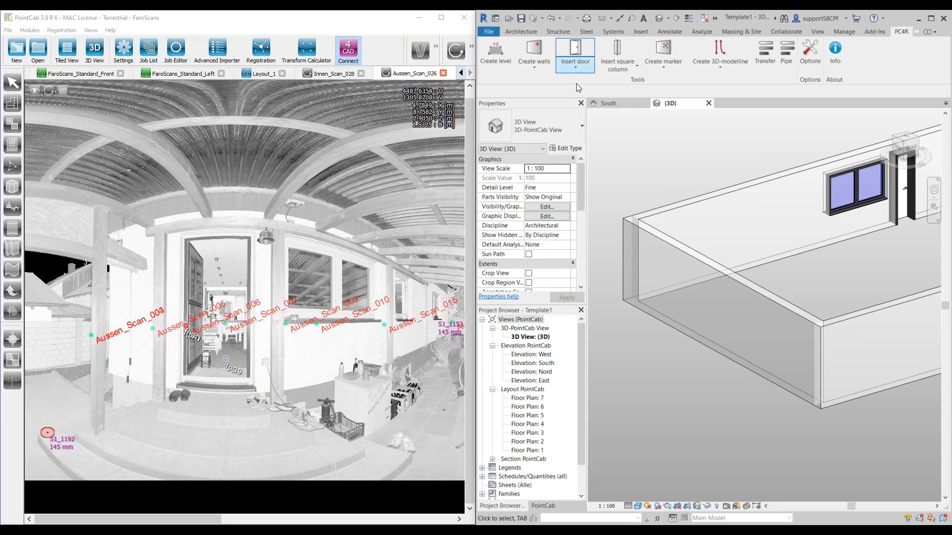
left_click(577, 69)
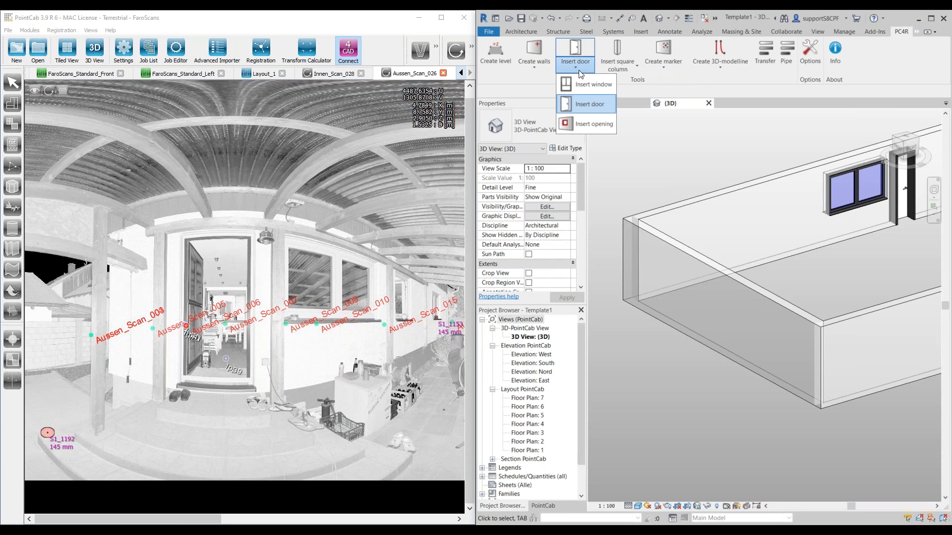
left_click(594, 128)
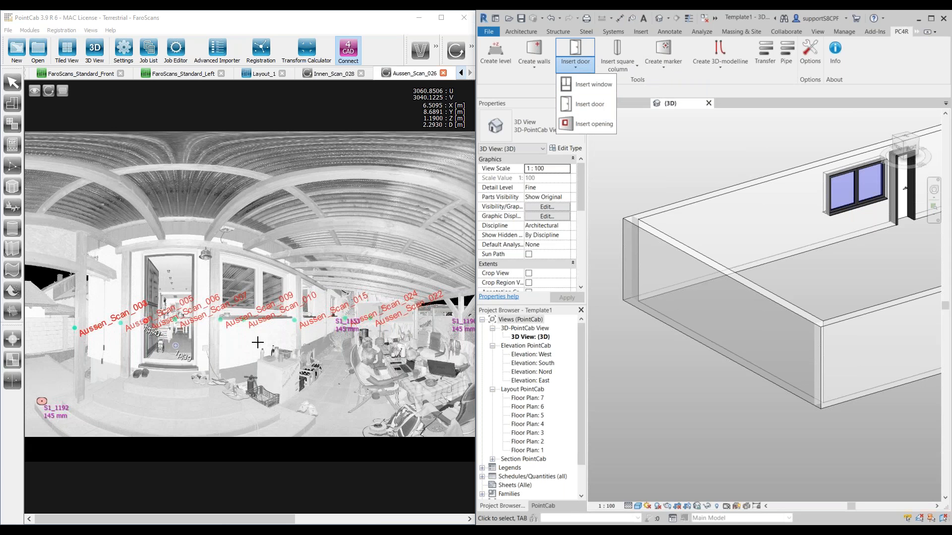
scroll(248, 348, "up", 3)
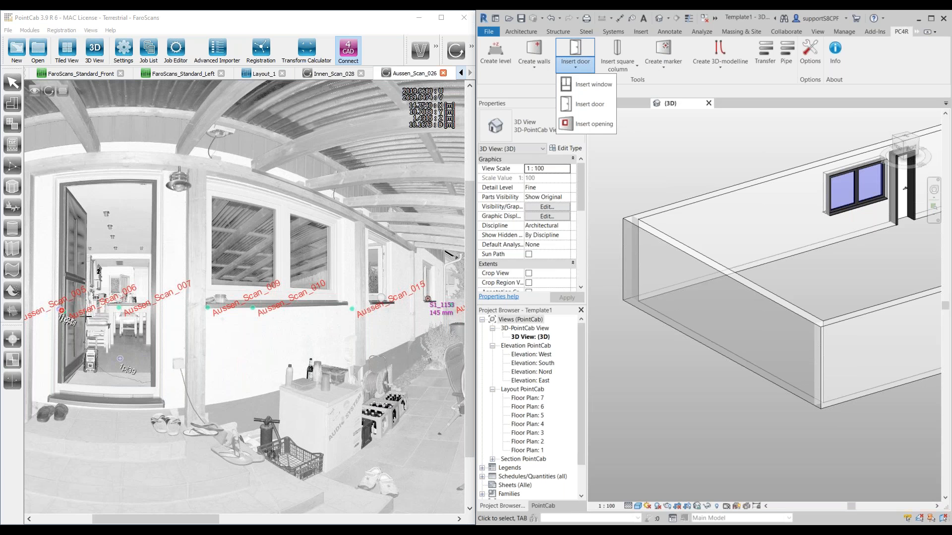
scroll(87, 316, "up", 2)
scroll(179, 303, "up", 1)
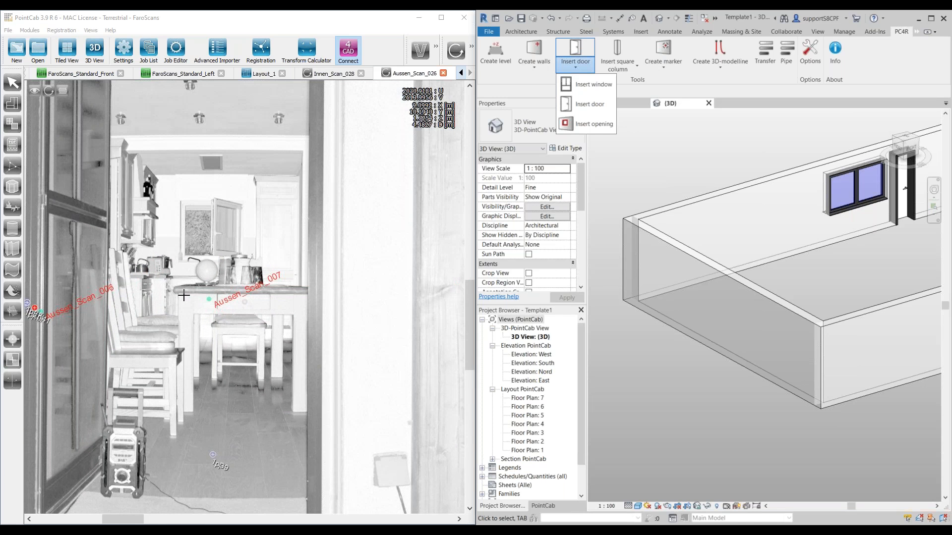
scroll(216, 258, "up", 1)
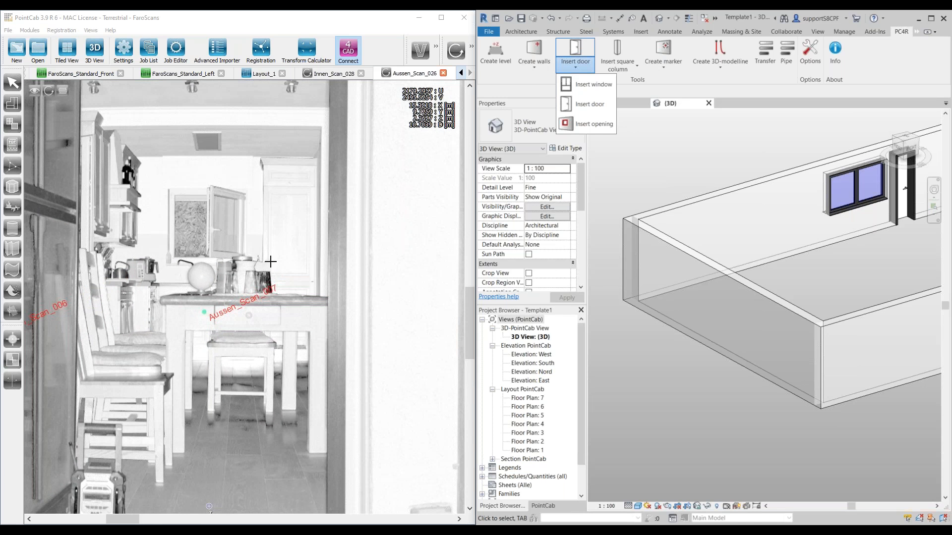
scroll(271, 262, "down", 2)
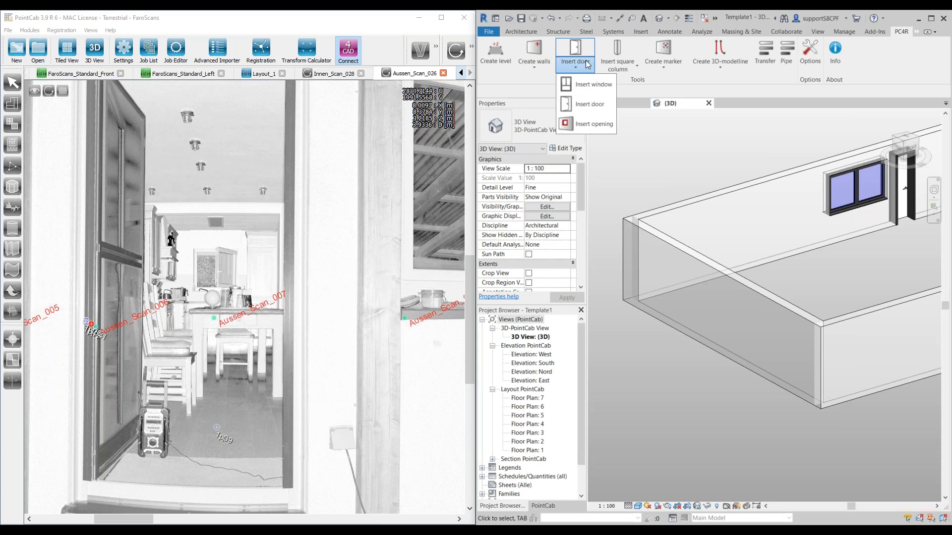
Step: Start inserting a square column with bottom level 3 and top level 4
left_click(638, 70)
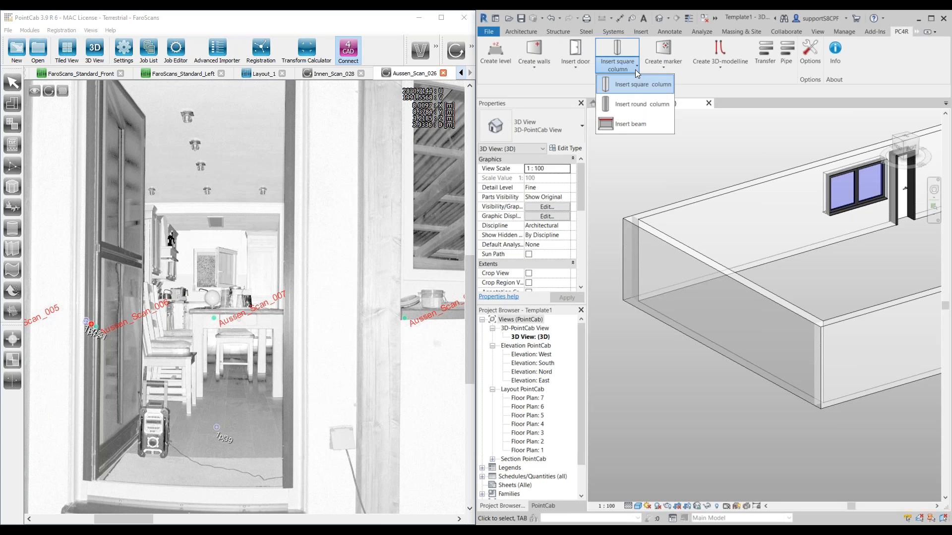
scroll(332, 310, "down", 5)
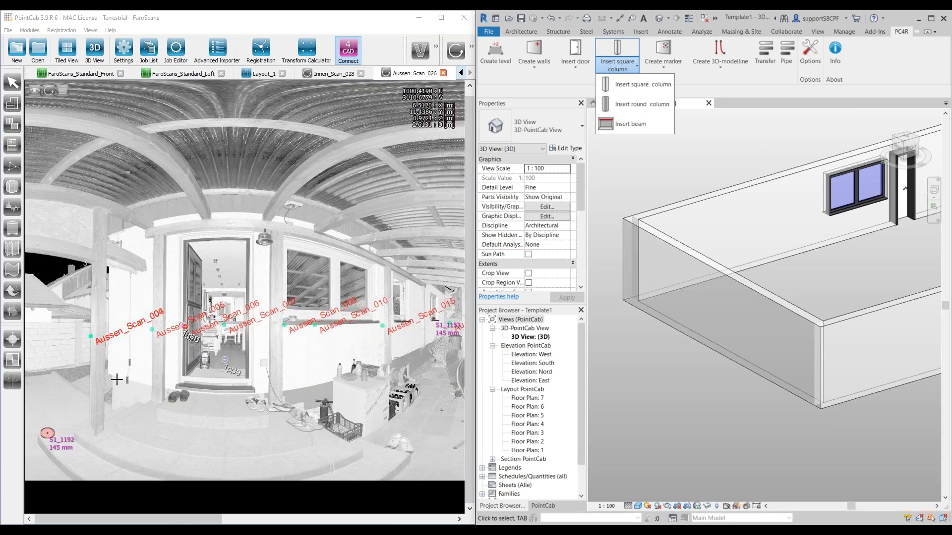
scroll(116, 383, "up", 3)
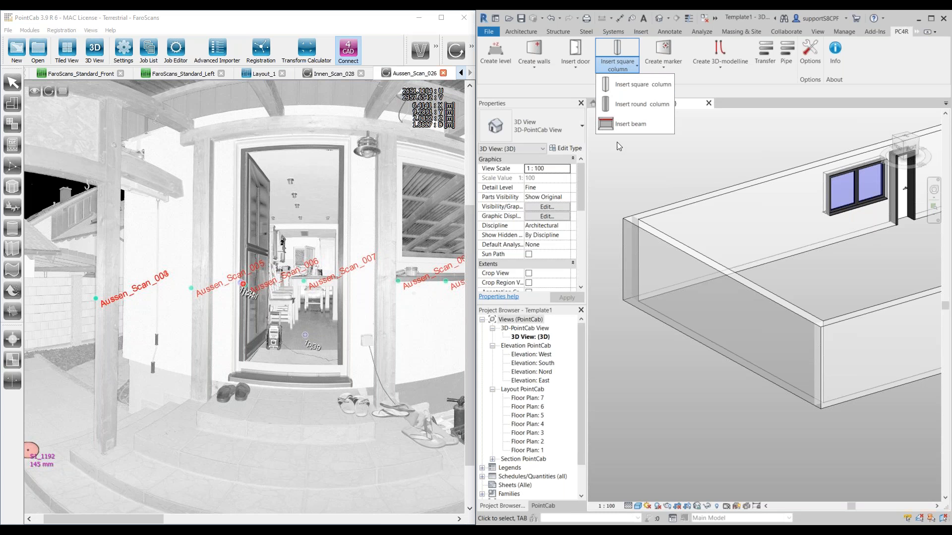
left_click(635, 89)
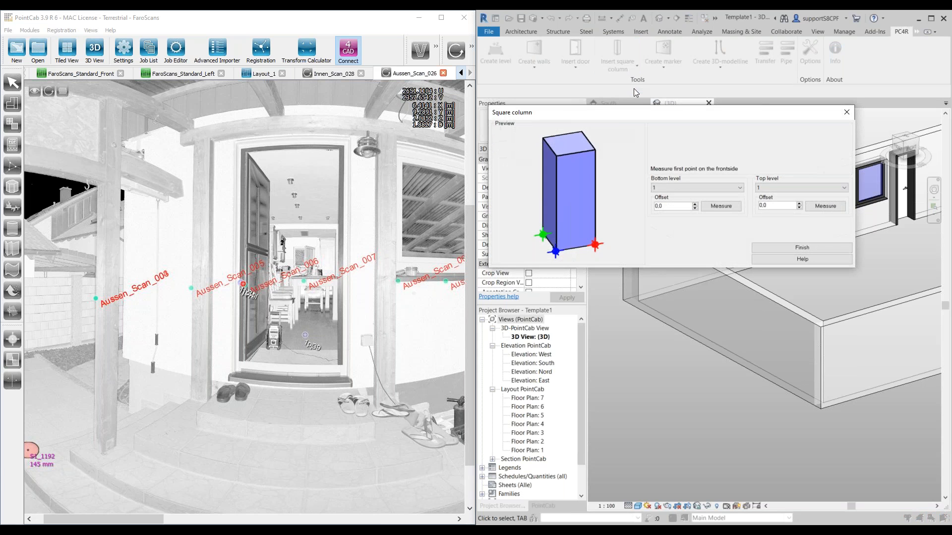
left_click_drag(615, 118, 586, 95)
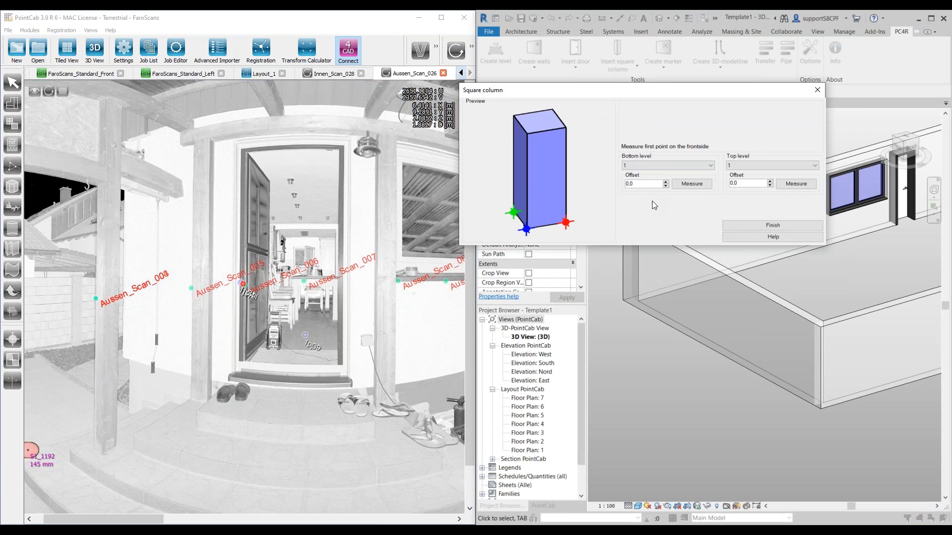
left_click(662, 165)
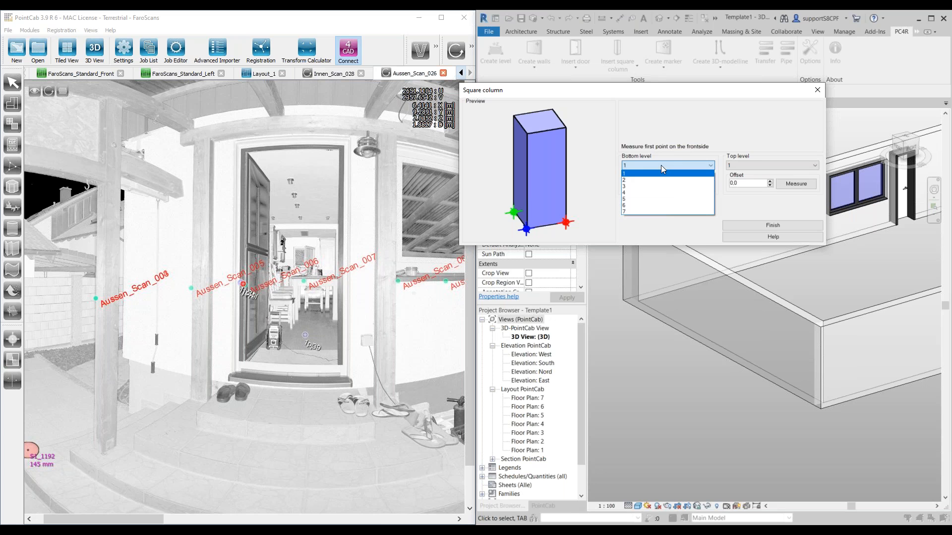
left_click(647, 186)
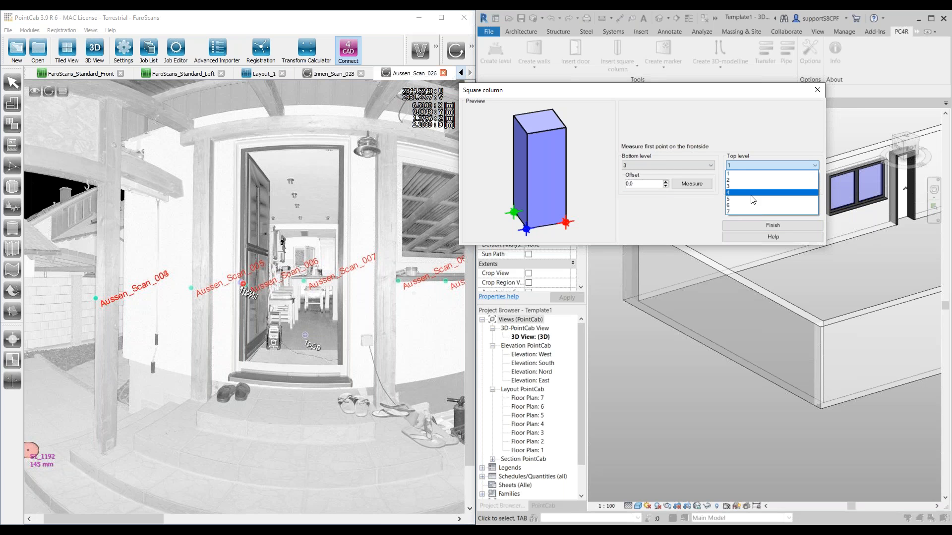
left_click(753, 198)
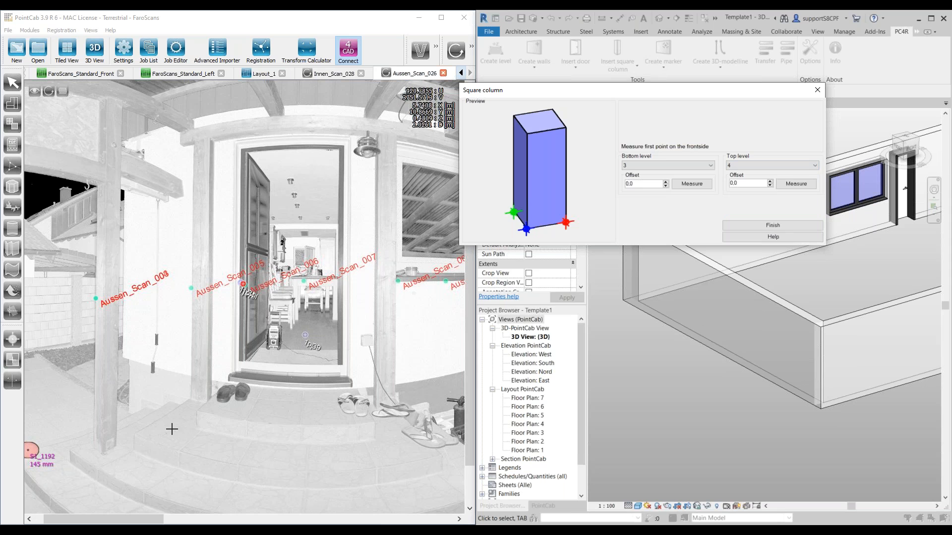
Step: Pick the column's two frontside points in Aussen_Scan_026, on the left edge and front corner of the wooden post left of the steps
scroll(183, 411, "up", 5)
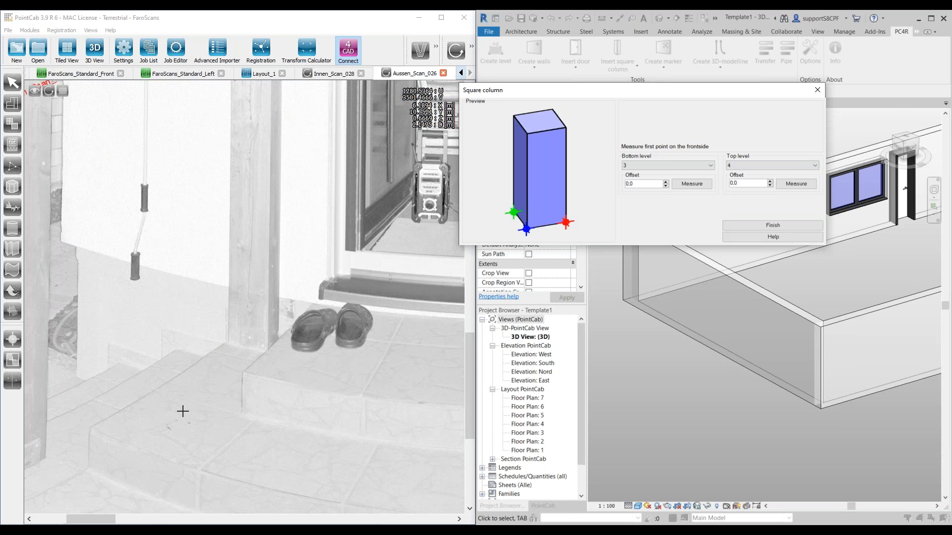
scroll(183, 411, "down", 3)
scroll(149, 399, "down", 2)
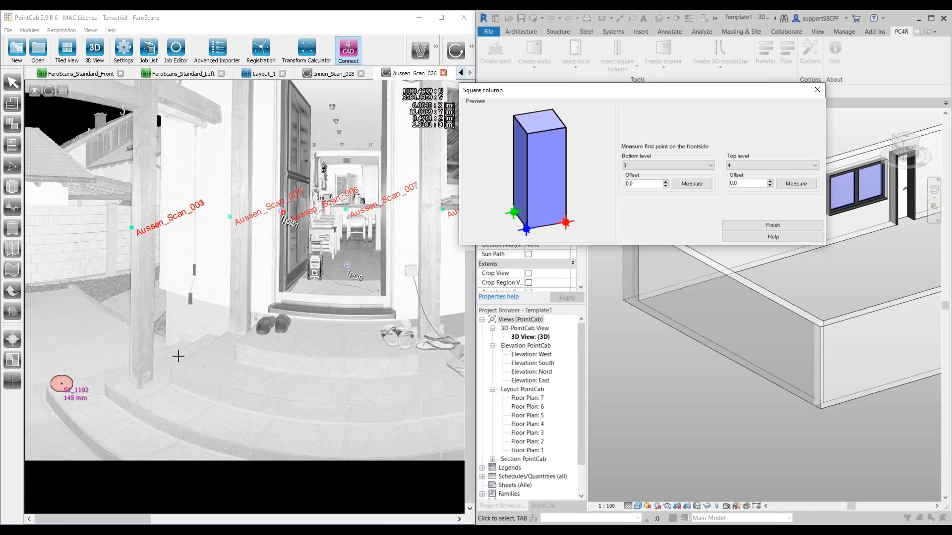
scroll(178, 357, "up", 1)
scroll(177, 361, "up", 1)
scroll(177, 361, "down", 2)
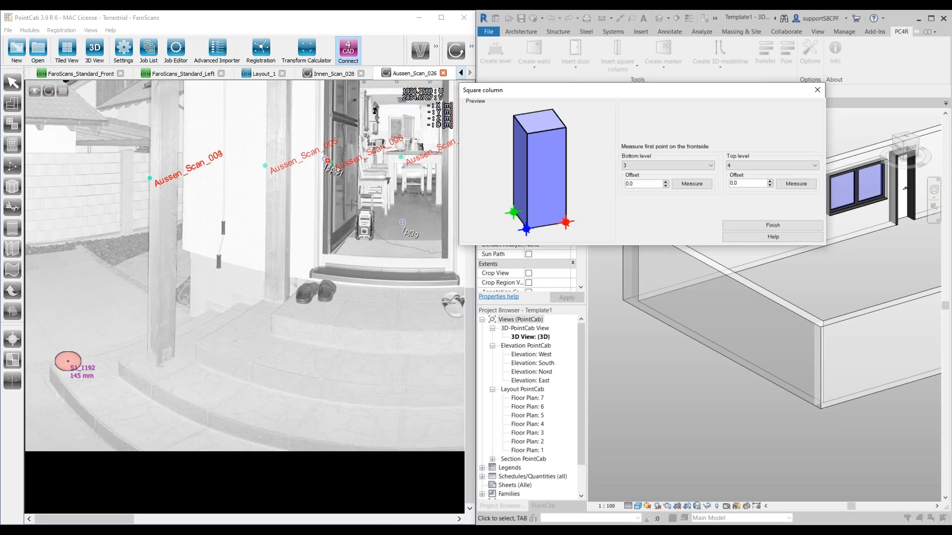
left_click(472, 46)
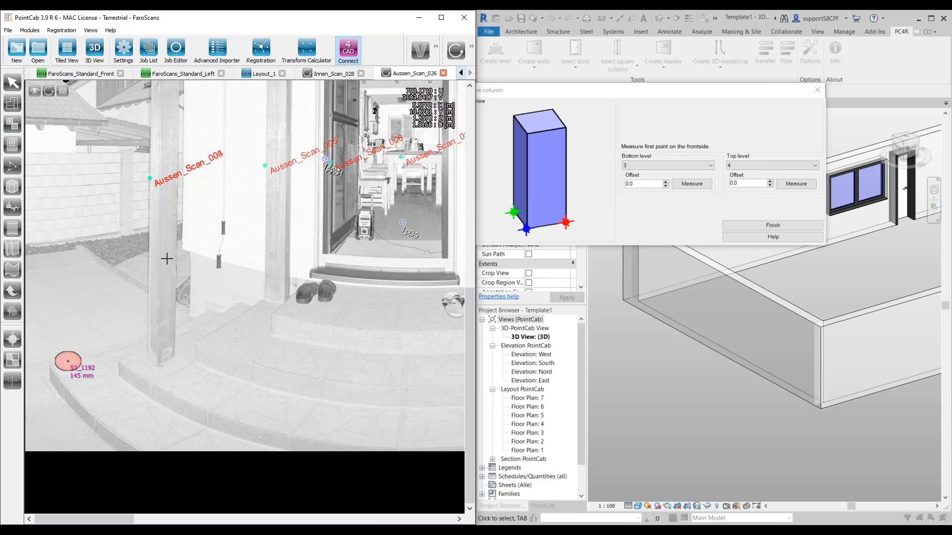
scroll(170, 296, "up", 3)
scroll(174, 288, "down", 1)
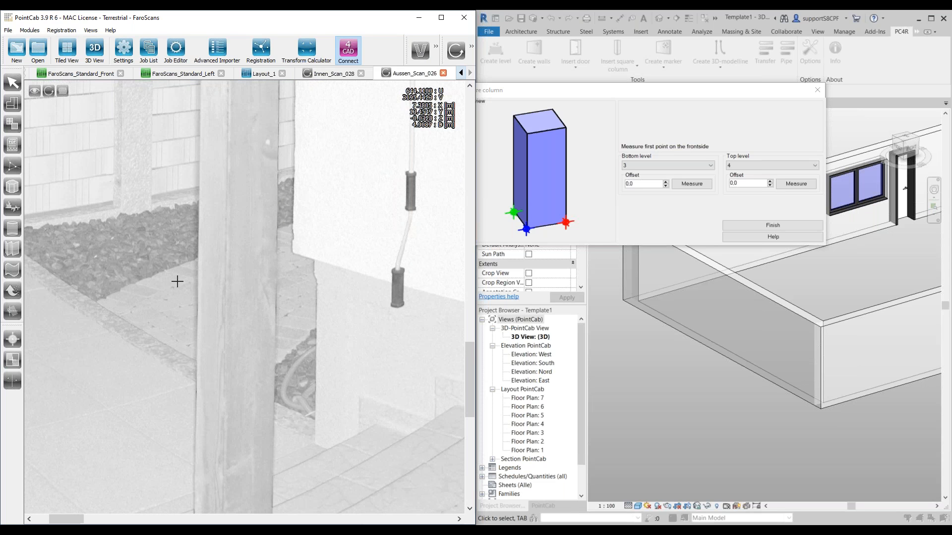
left_click(199, 280)
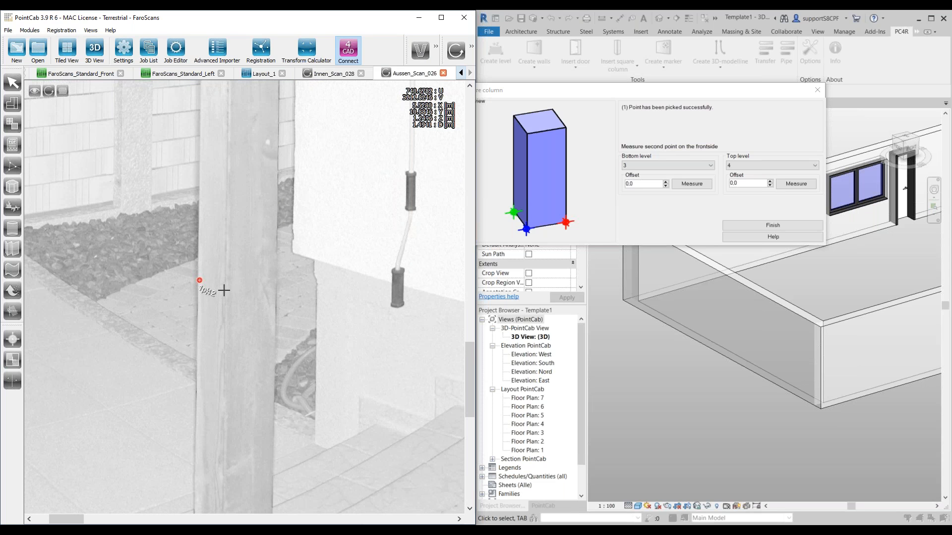
left_click(226, 291)
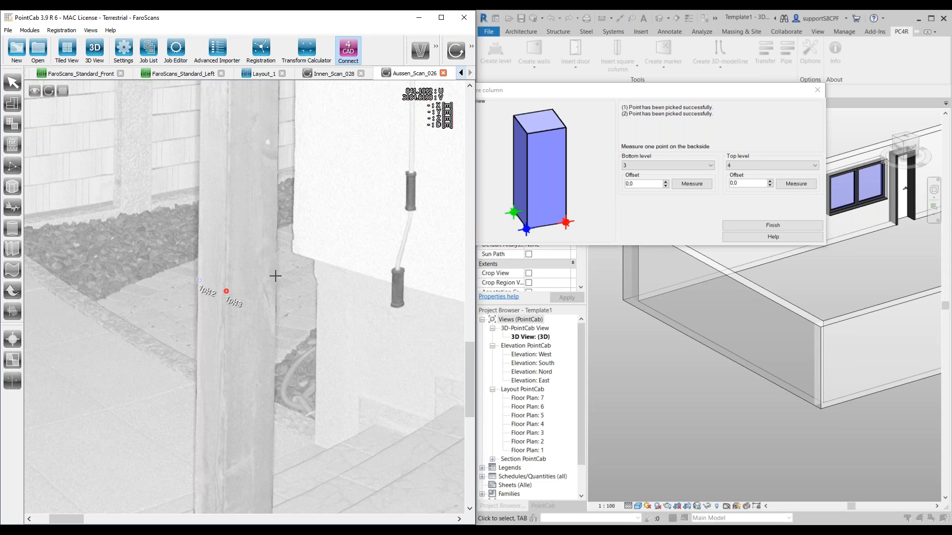
Step: Pick the backside point just inside the right edge of the wooden post and finish the square column
left_click(274, 276)
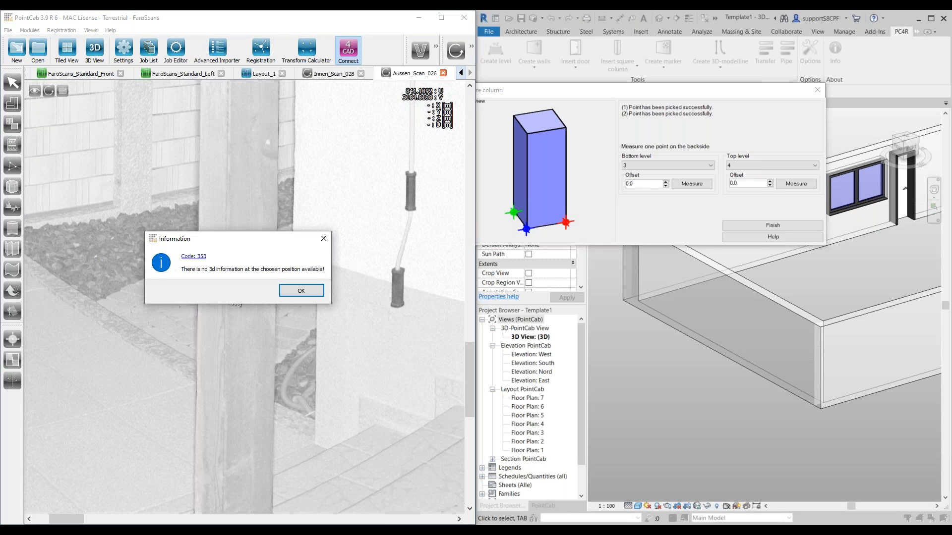
left_click(288, 290)
scroll(269, 281, "up", 5)
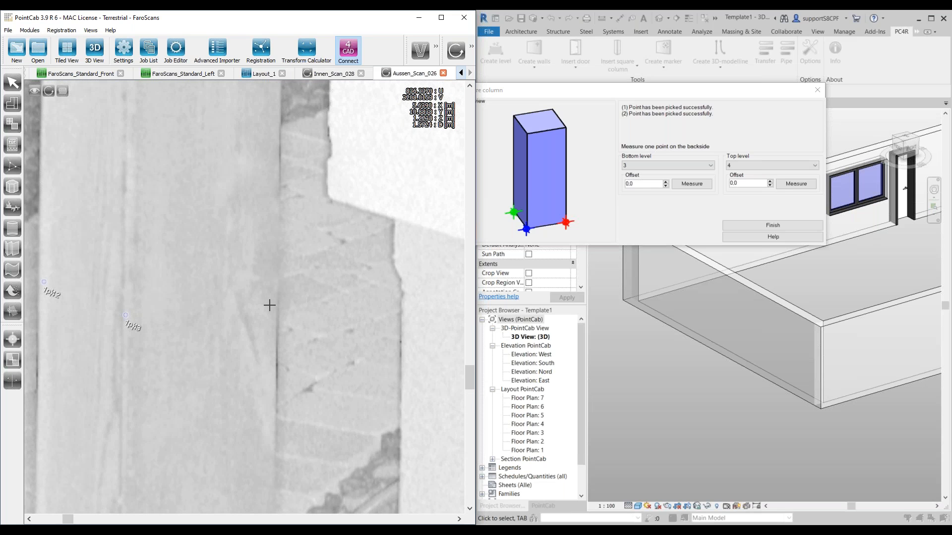
left_click(269, 305)
scroll(270, 306, "down", 5)
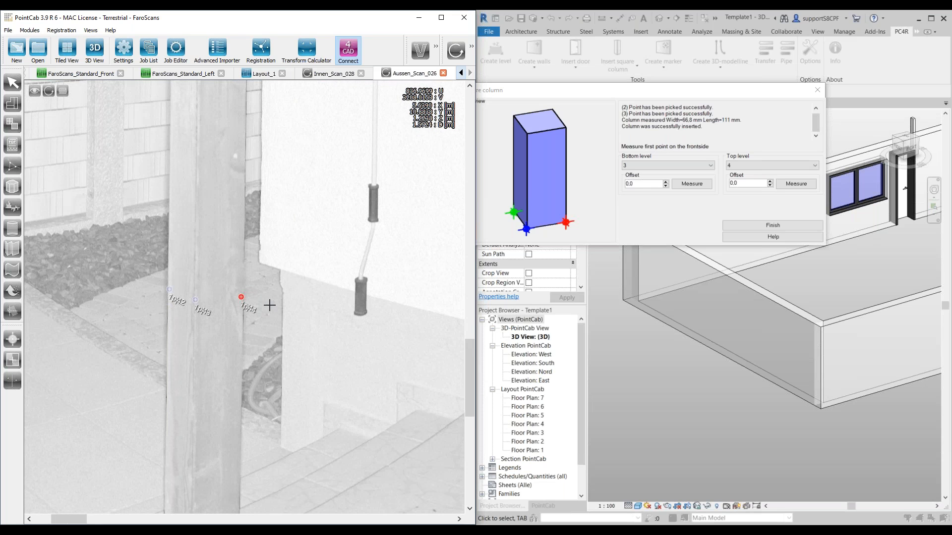
left_click(778, 225)
Step: Examine the inserted column's position beside the door and exterior walls in the 3D view
middle_click_drag(738, 276, 811, 345, "shift")
middle_click_drag(779, 353, 781, 352, "shift")
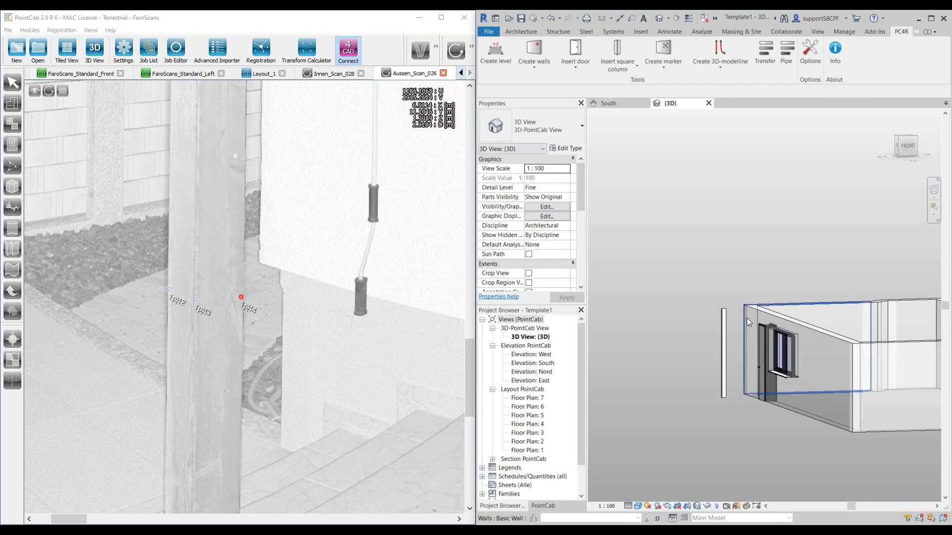
scroll(719, 374, "up", 1)
mouse_move(718, 374)
middle_mouse_down("shift")
mouse_move(732, 332)
mouse_move(715, 360)
middle_mouse_up("shift")
scroll(692, 314, "down", 3)
middle_click_drag(817, 313, 757, 356, "shift")
scroll(788, 357, "down", 1)
scroll(252, 362, "down", 6)
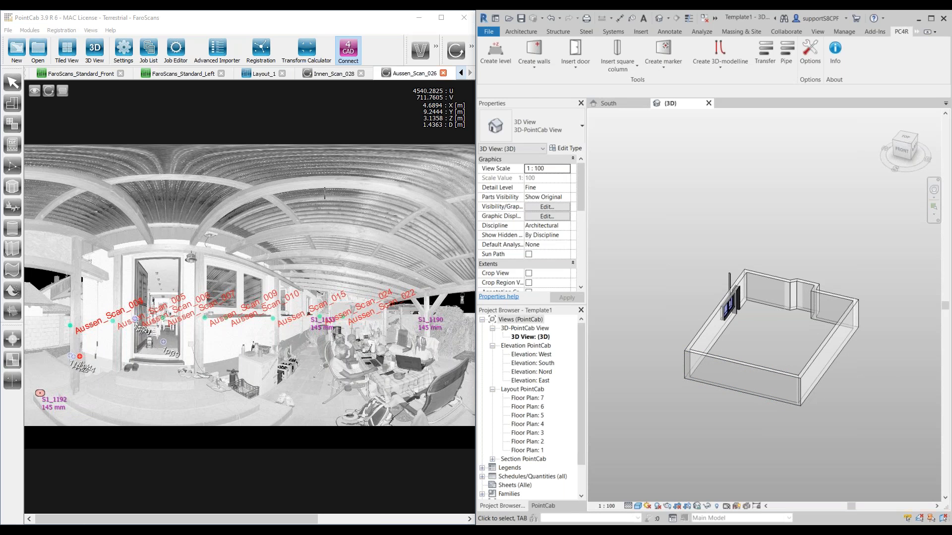
Step: Close the Aussen_Scan_026 panorama and show the interior doorway beside the wall clock in the Innen_Scan_028 panorama
scroll(342, 248, "up", 1)
scroll(133, 301, "up", 1)
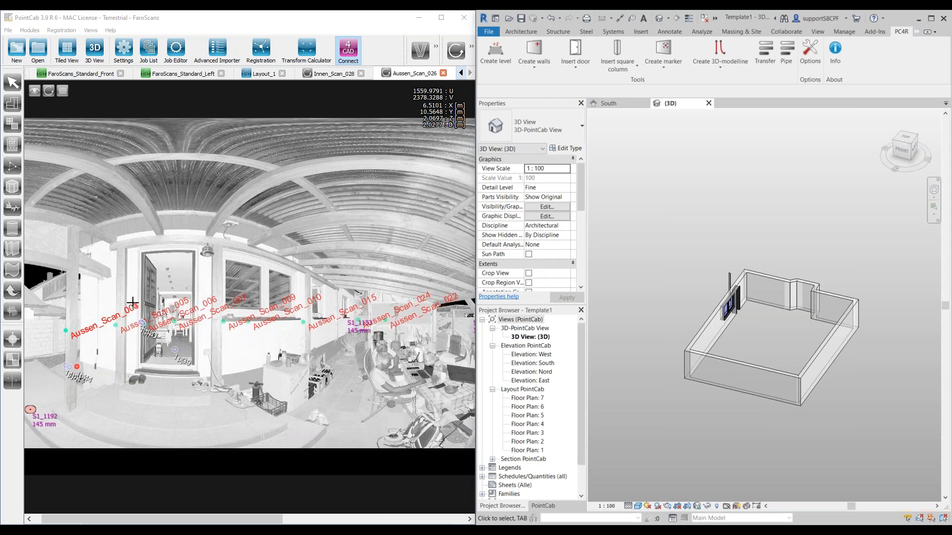
scroll(133, 301, "up", 3)
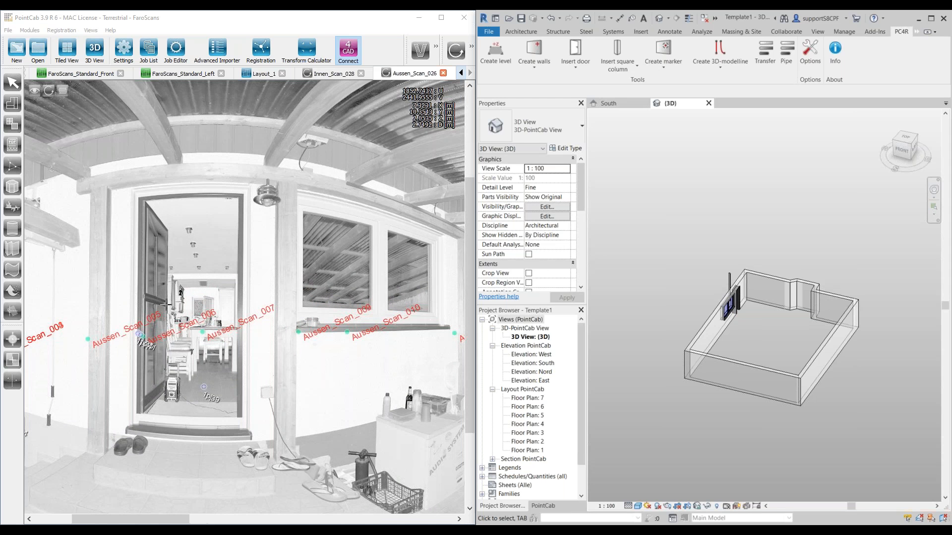
left_click(443, 74)
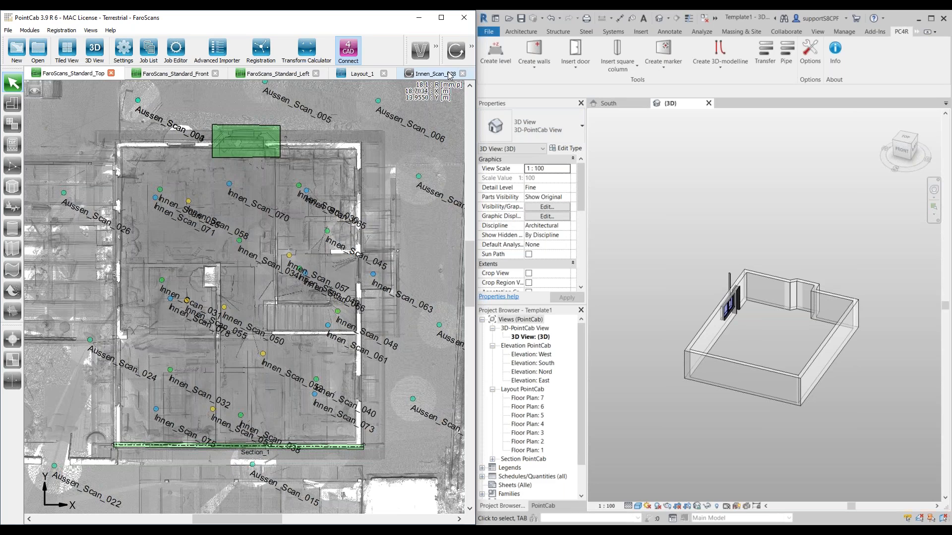
left_click(448, 74)
scroll(289, 318, "down", 5)
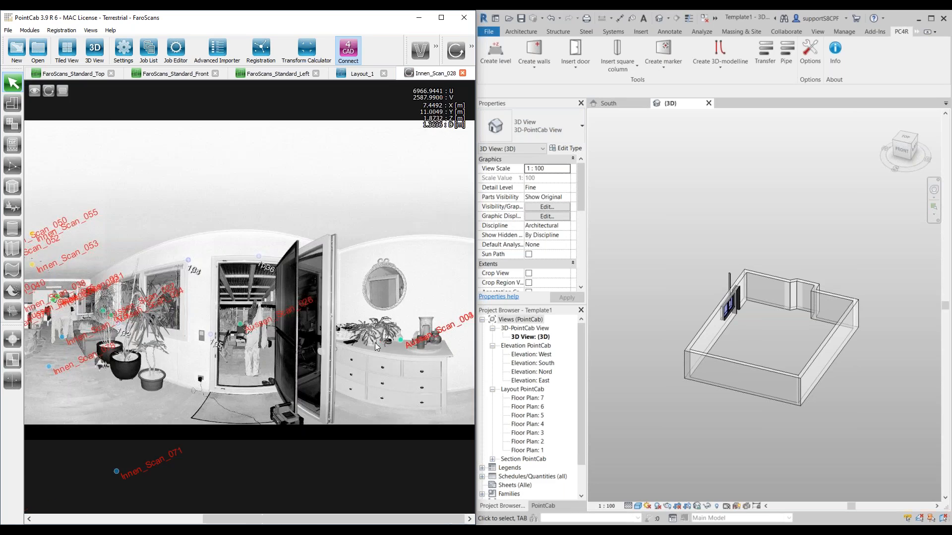
scroll(89, 313, "up", 3)
scroll(215, 327, "up", 5)
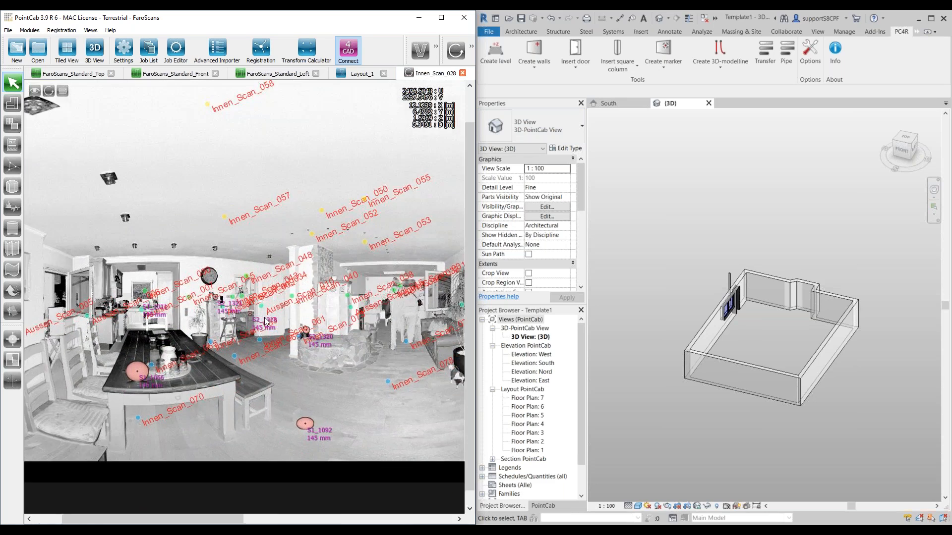
scroll(286, 331, "up", 4)
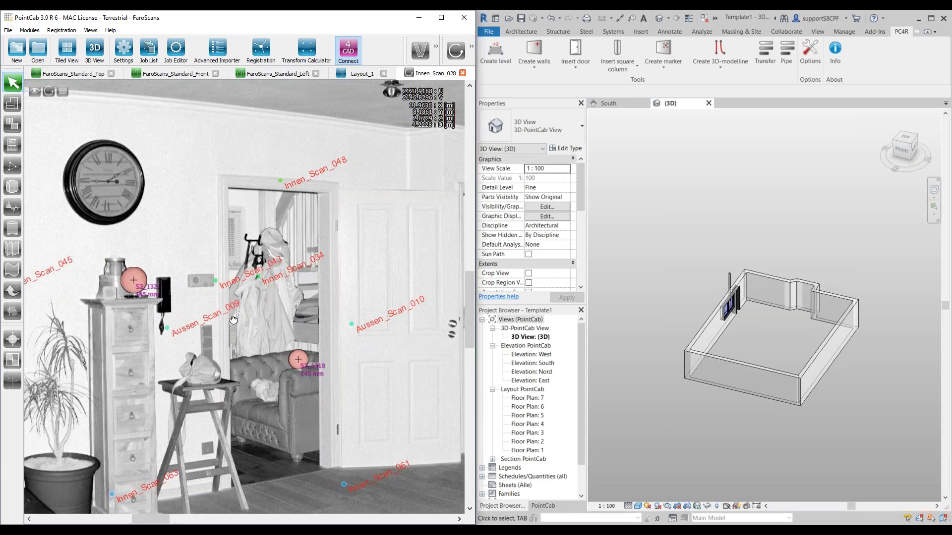
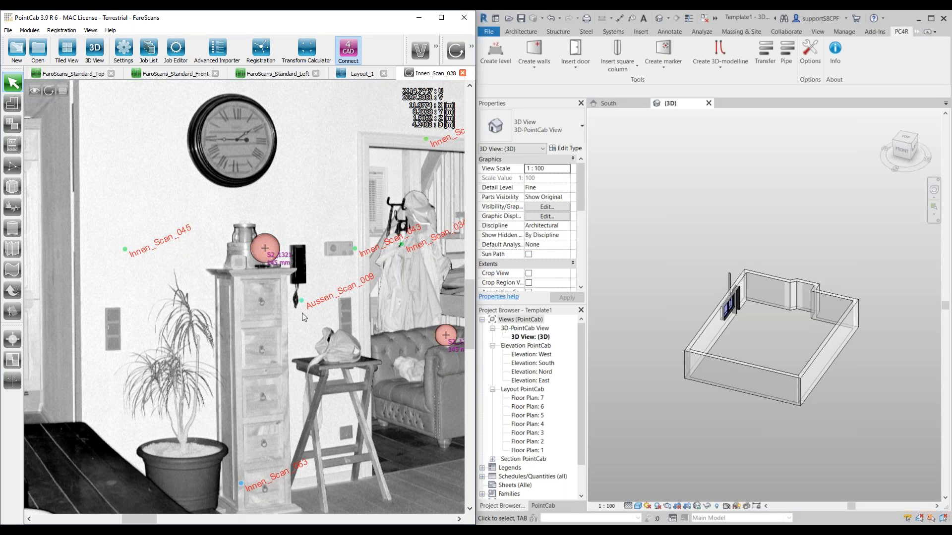
Step: Create three markers on the three-part wall switch panel beside the potted plant in the Innen_Scan_028 panorama, one per switch
left_click(676, 69)
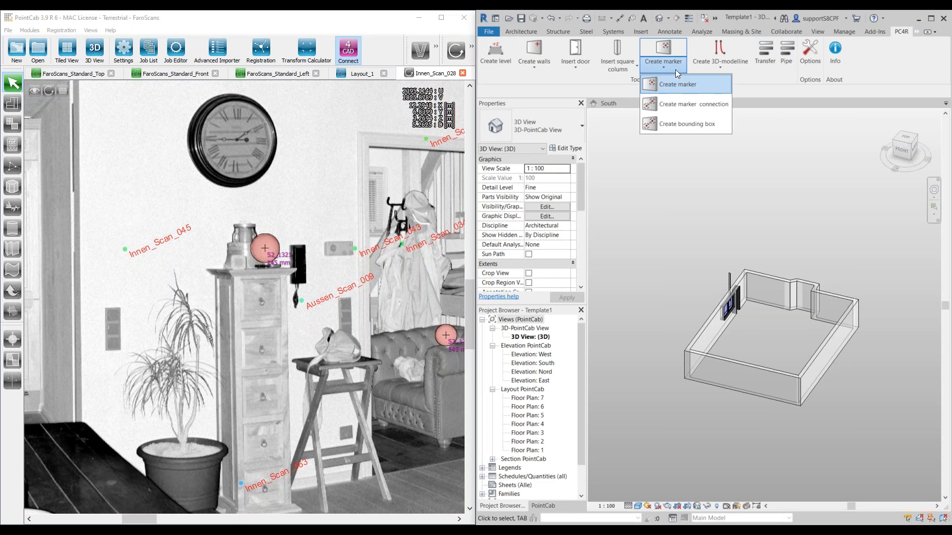
left_click(675, 83)
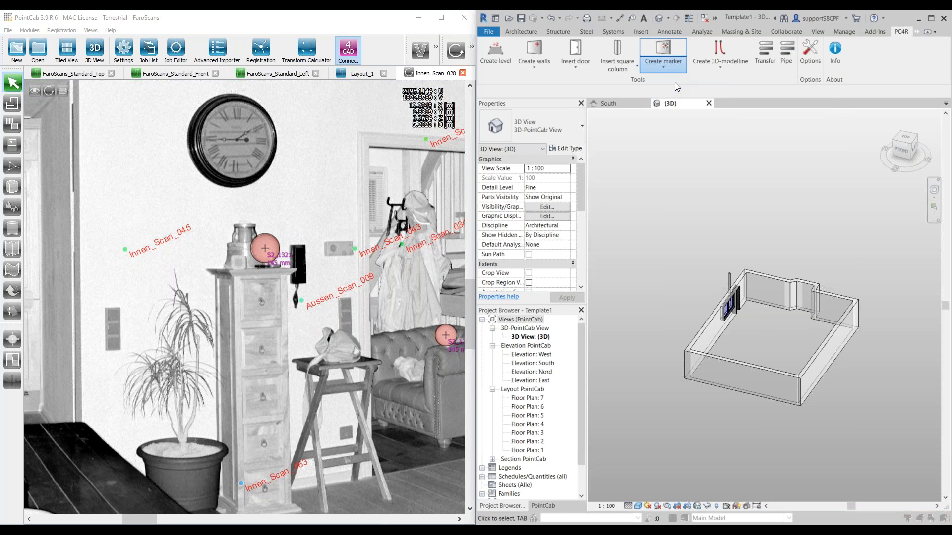
left_click_drag(668, 127, 667, 103)
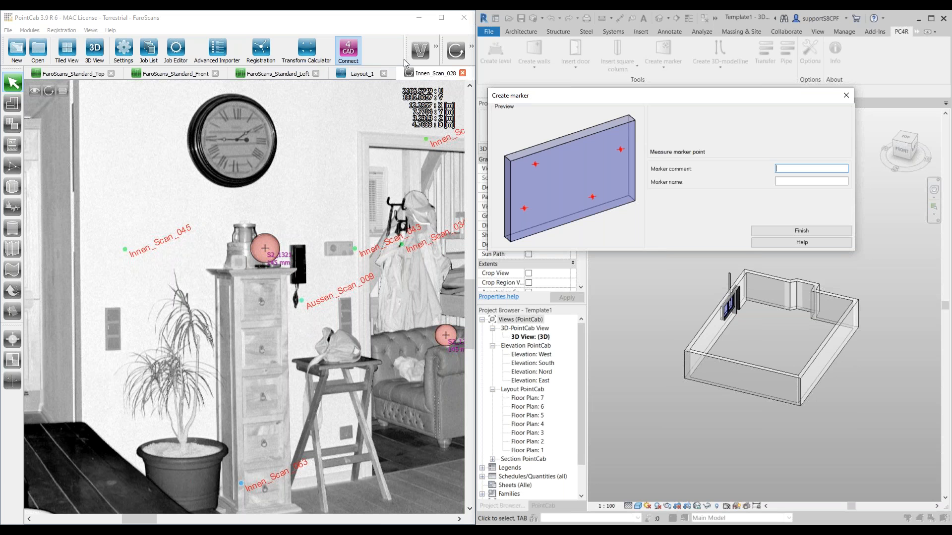
left_click(473, 49)
left_click(435, 47)
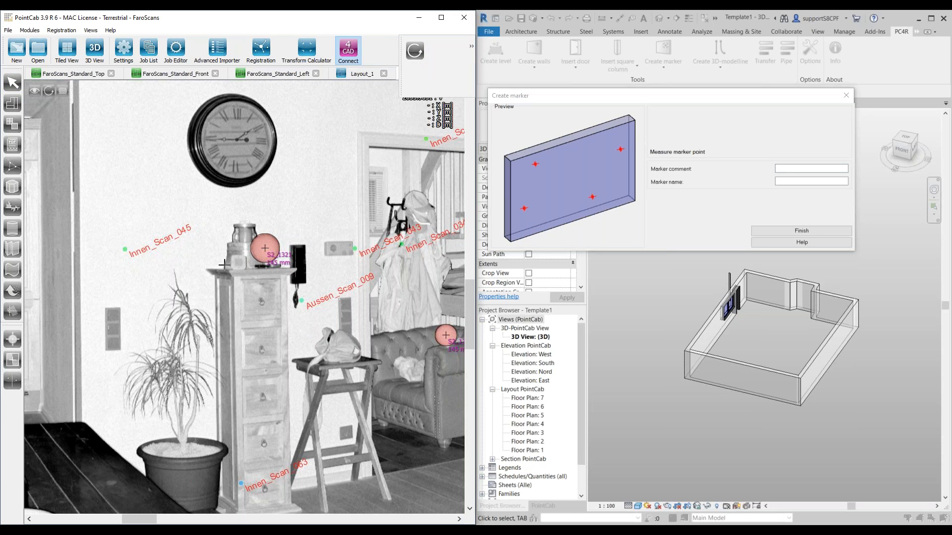
scroll(112, 305, "up", 1)
scroll(210, 325, "up", 1)
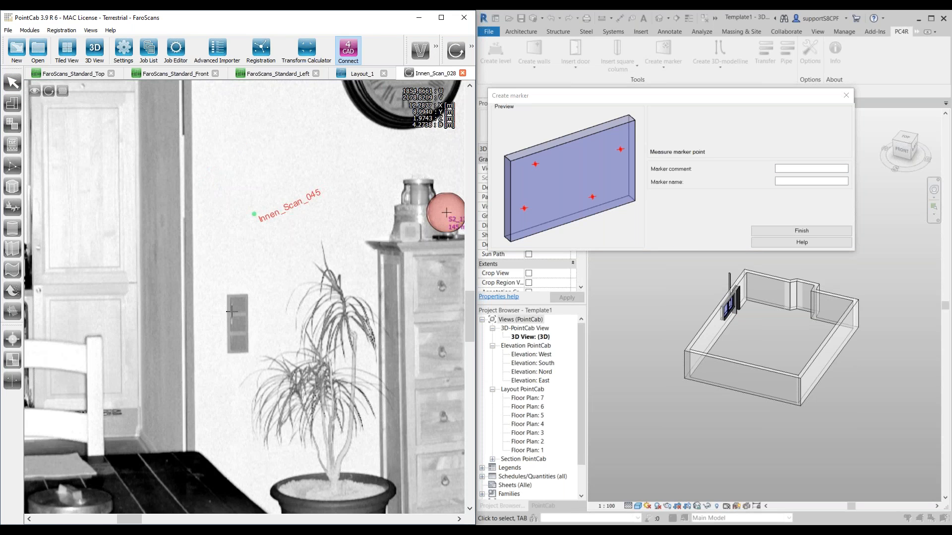
scroll(237, 310, "up", 2)
left_click(246, 295)
left_click(250, 344)
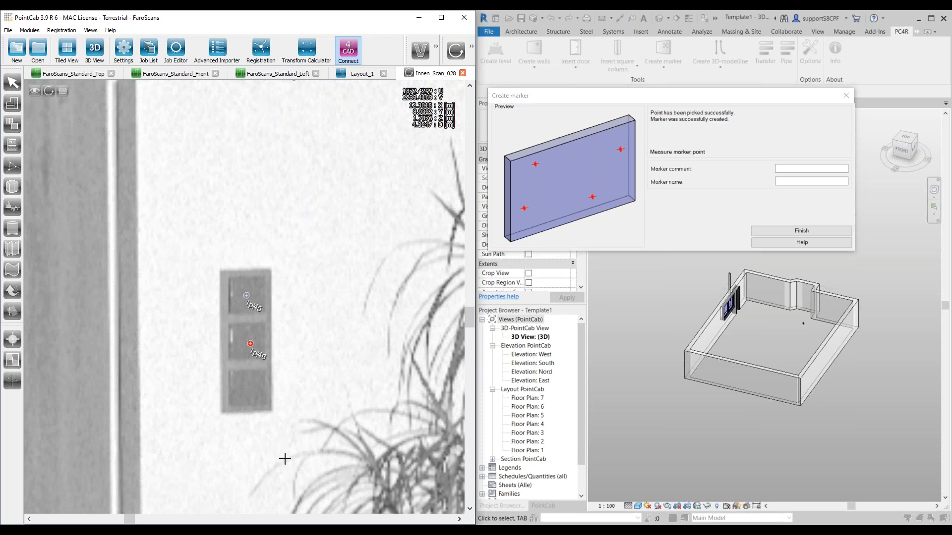
left_click(251, 389)
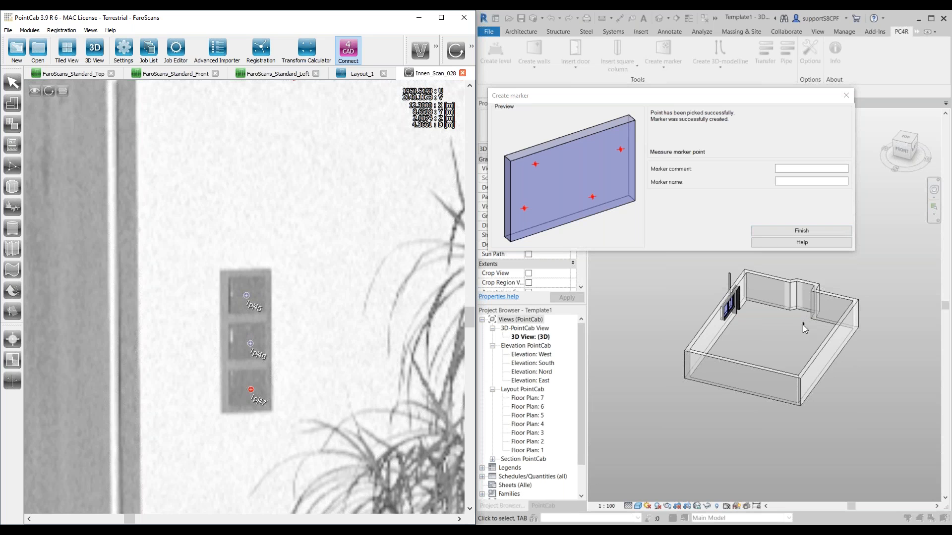
left_click(790, 230)
Step: Create two markers on the two-part switch panel beside the open terrace door in Innen_Scan_028, one on each part
mouse_move(758, 365)
middle_mouse_down("shift")
mouse_move(843, 366)
mouse_move(828, 358)
middle_mouse_up("shift")
scroll(817, 361, "down", 1)
scroll(368, 366, "down", 3)
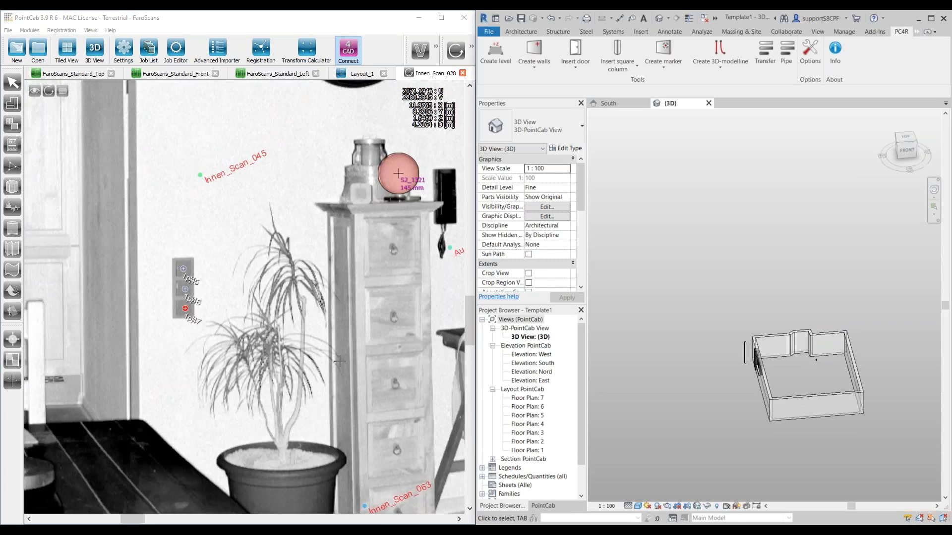
scroll(339, 361, "down", 5)
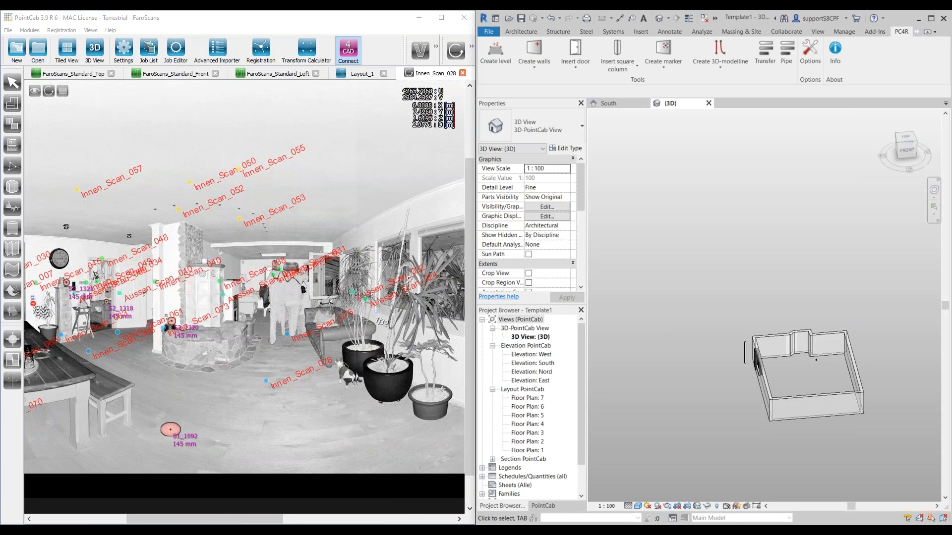
scroll(335, 356, "up", 6)
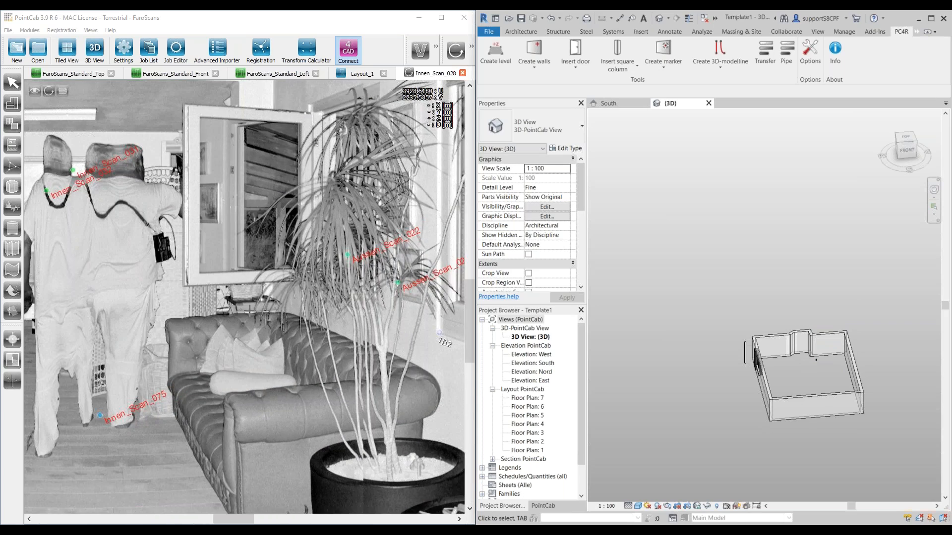
scroll(335, 356, "down", 6)
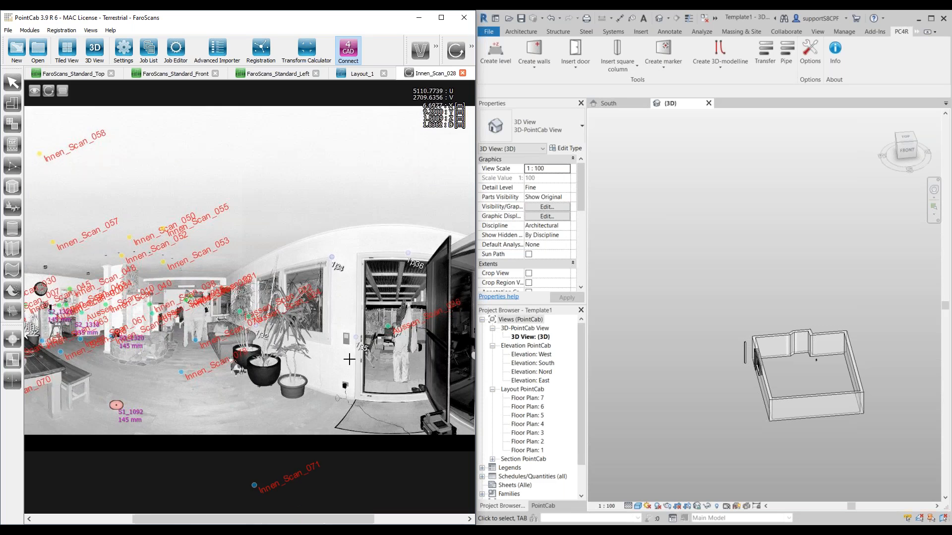
scroll(340, 342, "up", 8)
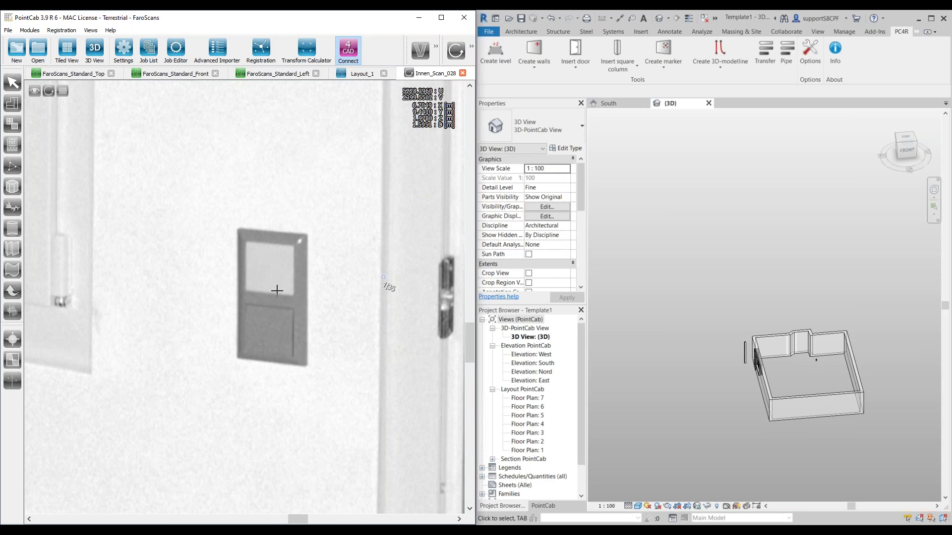
left_click(666, 52)
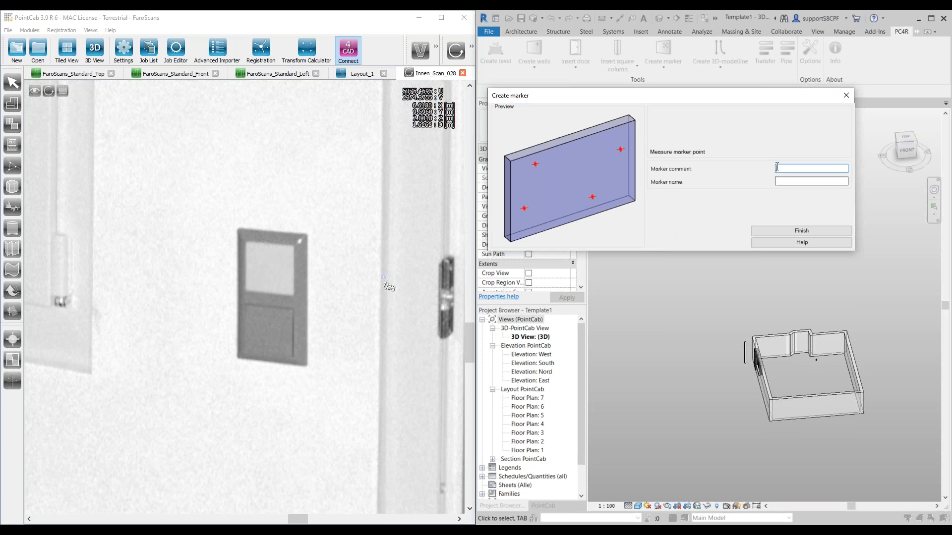
left_click(270, 270)
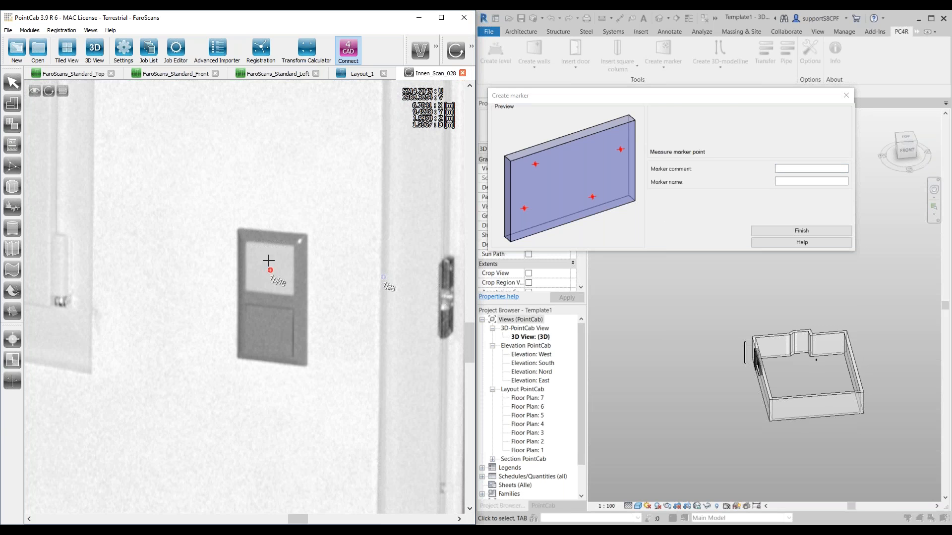
left_click(267, 324)
left_click(790, 234)
left_click(790, 231)
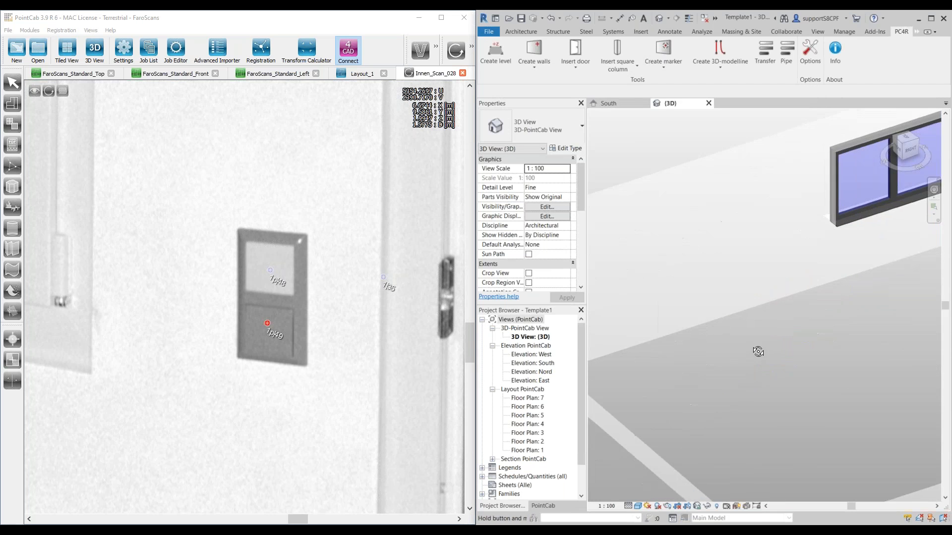
Step: Examine the two new markers between the window and the door in the 3D view
scroll(824, 325, "down", 1)
middle_click_drag(825, 304, 681, 321)
scroll(724, 298, "up", 5)
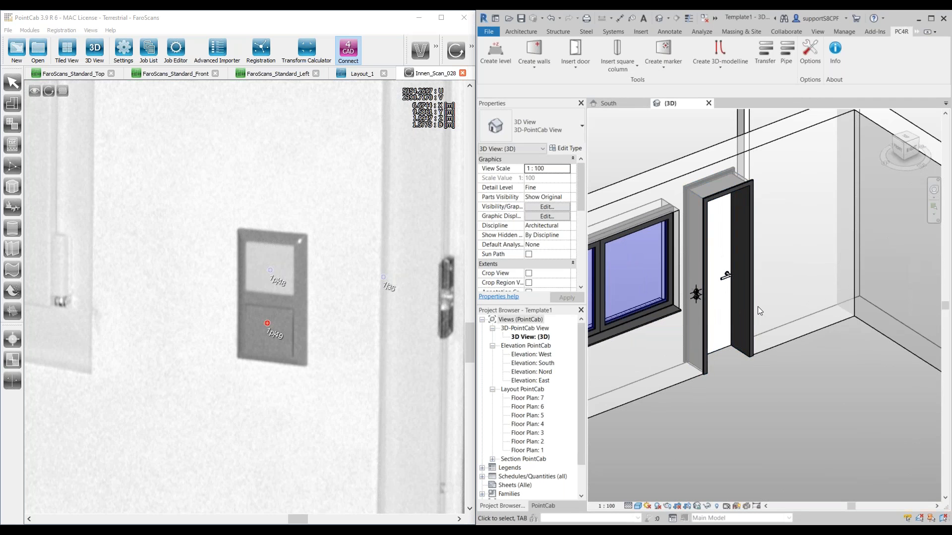
mouse_move(782, 344)
middle_mouse_down("shift")
mouse_move(772, 348)
mouse_move(797, 347)
mouse_move(782, 336)
mouse_move(782, 417)
middle_mouse_up("shift")
scroll(806, 373, "up", 2)
scroll(793, 368, "down", 2)
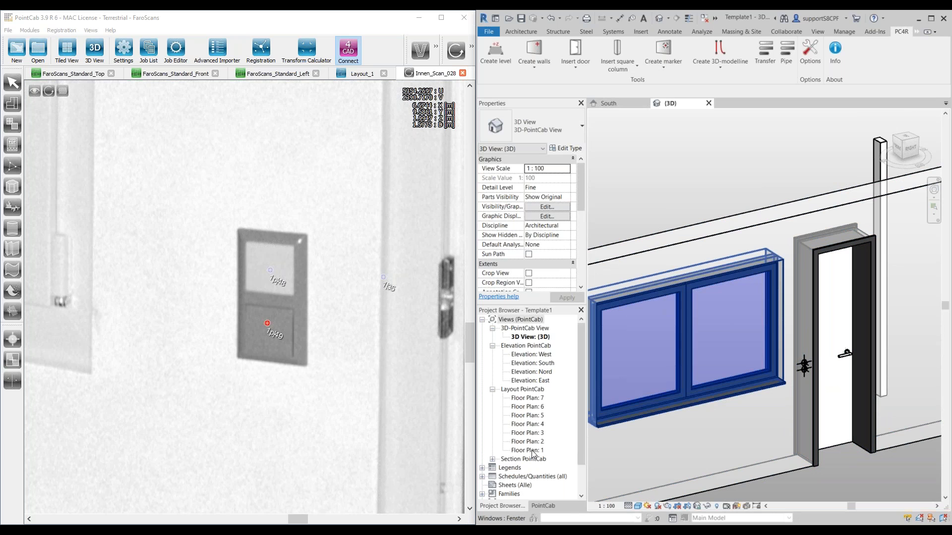
Step: Look up the survey point families available under Specialty Equipment in the project's family list
scroll(529, 457, "down", 1)
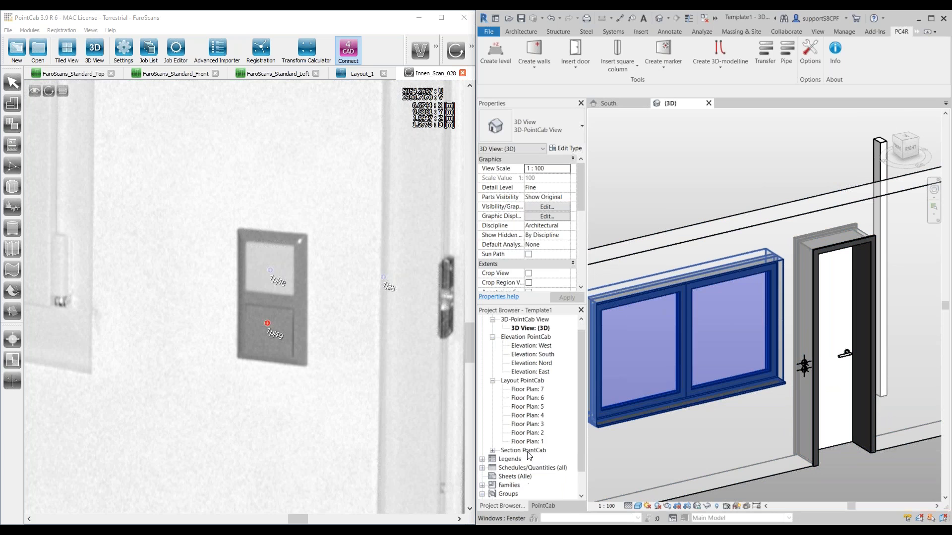
left_click(483, 486)
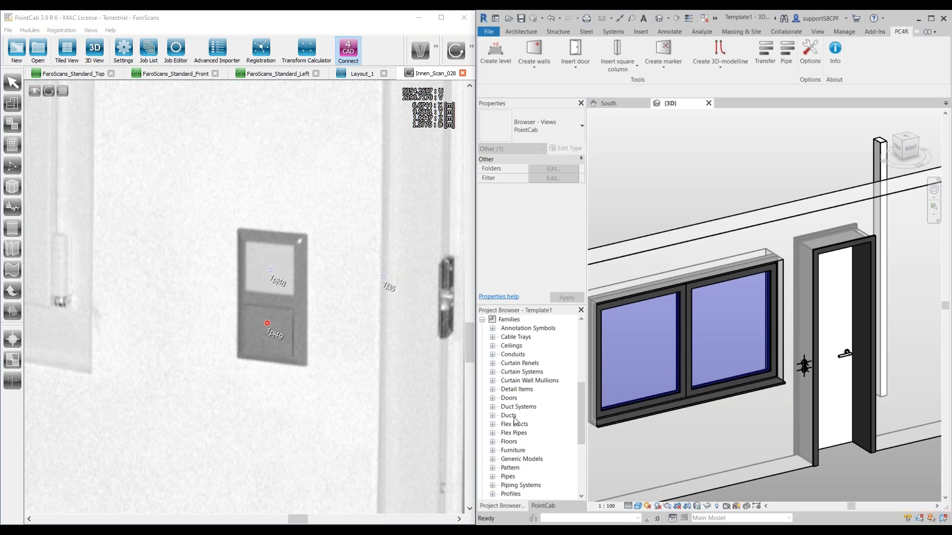
scroll(522, 406, "down", 1)
scroll(513, 422, "down", 5)
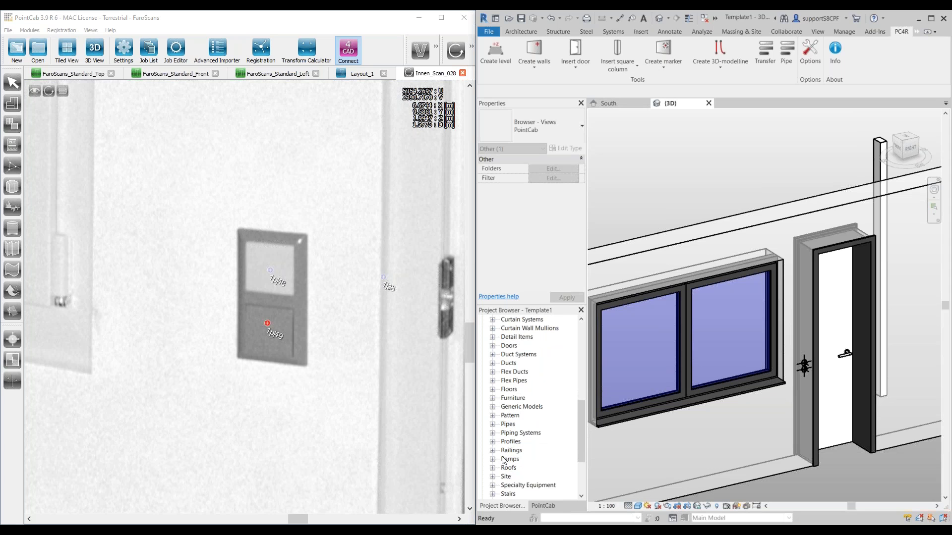
scroll(508, 476, "down", 6)
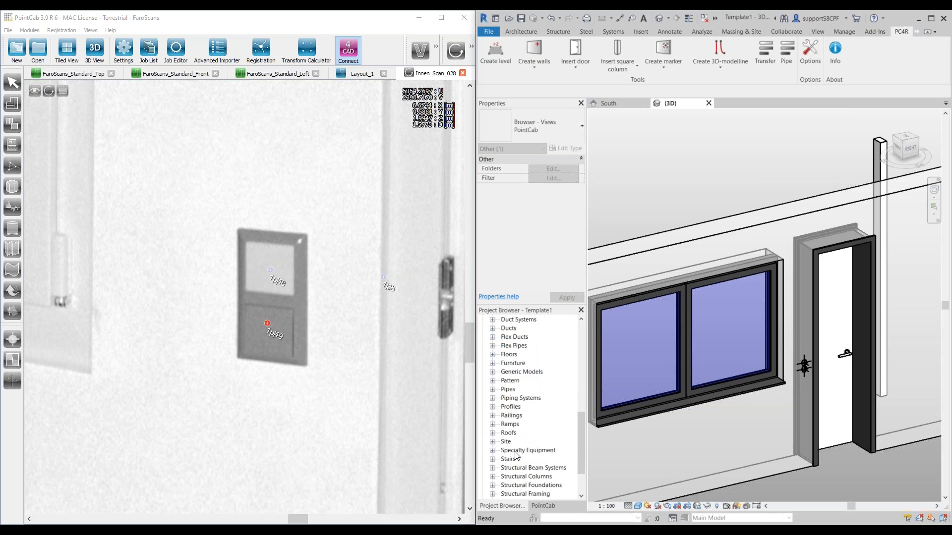
scroll(512, 450, "down", 2)
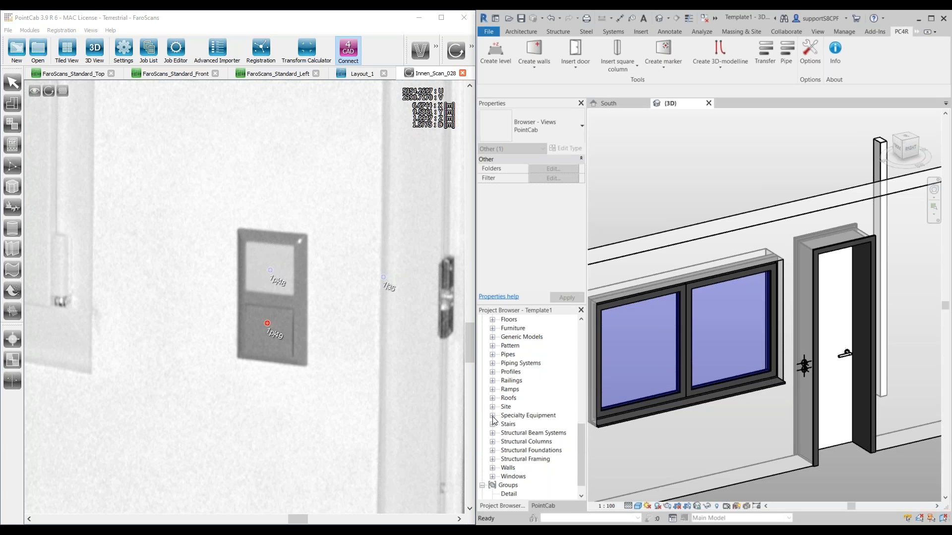
left_click(493, 417)
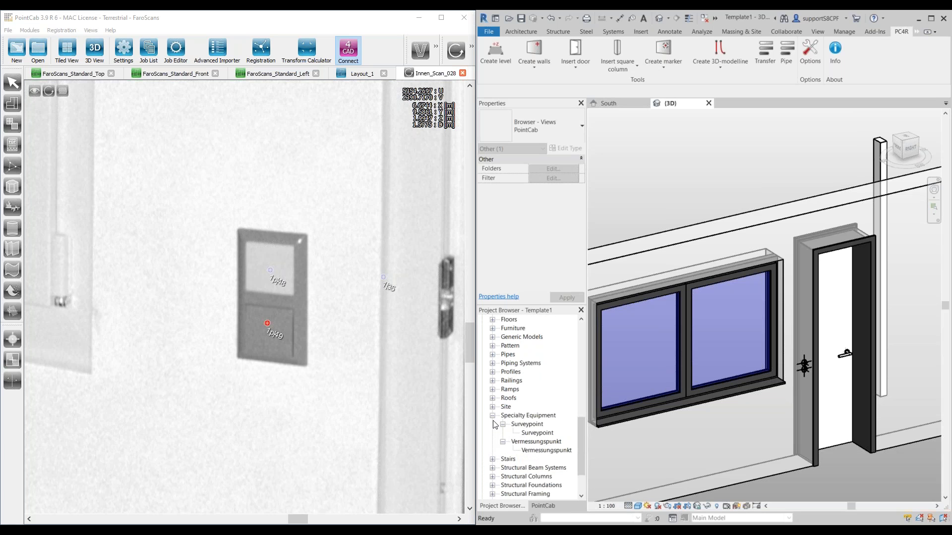
left_click(493, 416)
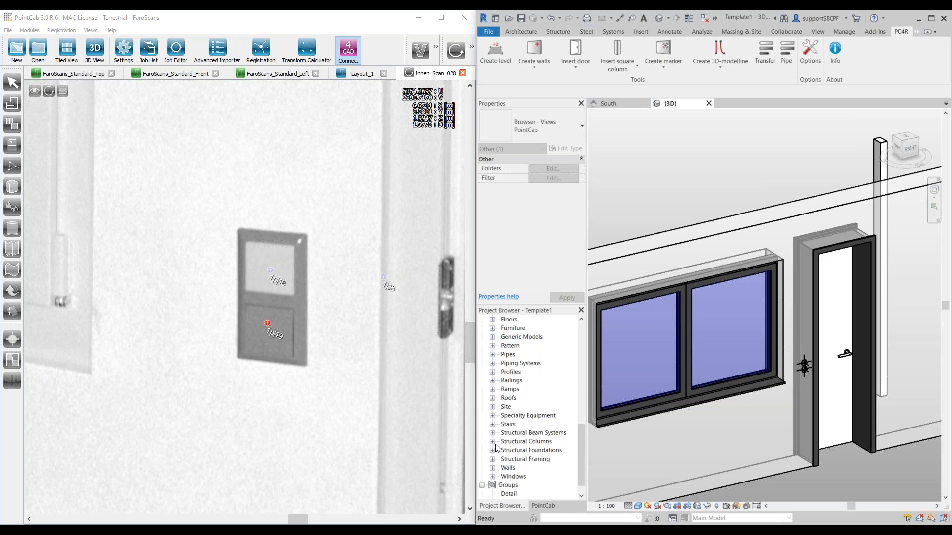
Step: Look up the Round column type of the RoundColumn family under Structural Columns and check its available type actions
left_click(493, 442)
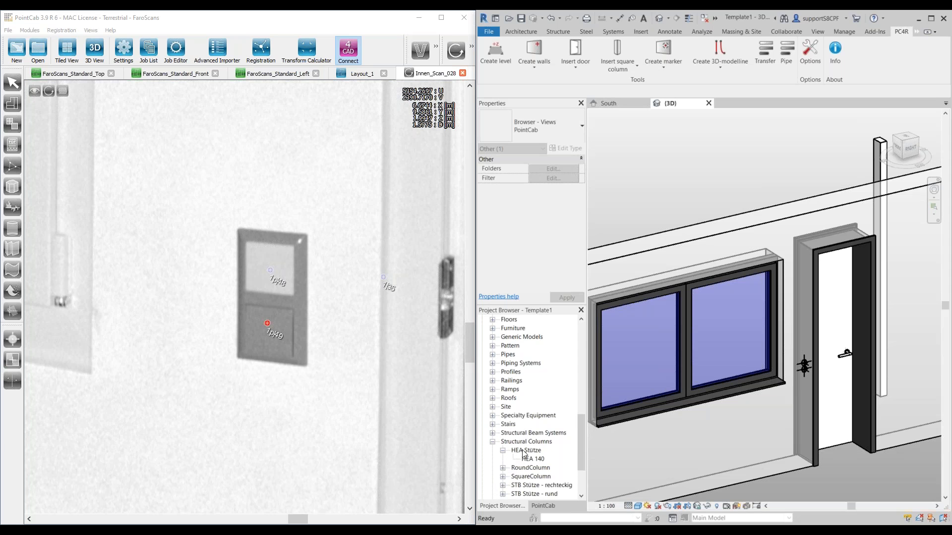
left_click(503, 468)
scroll(544, 443, "down", 1)
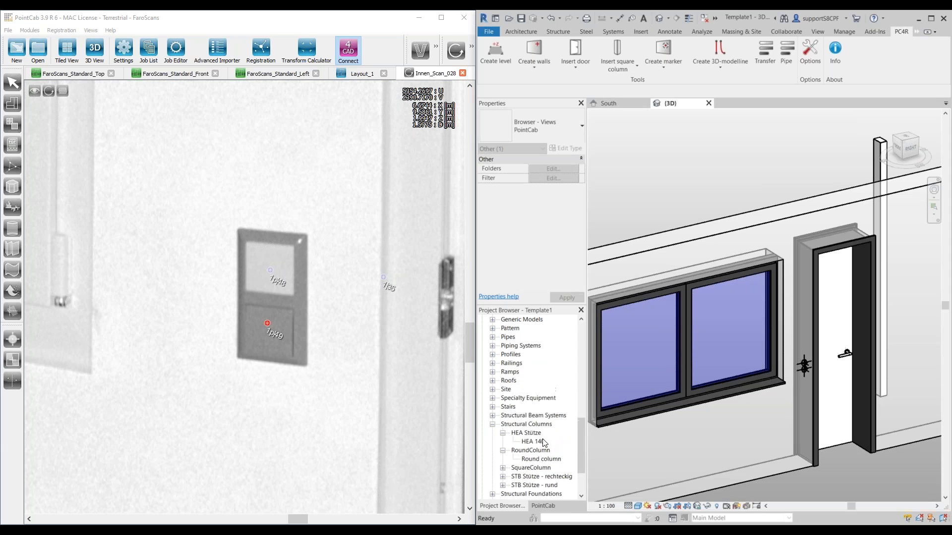
right_click(537, 458)
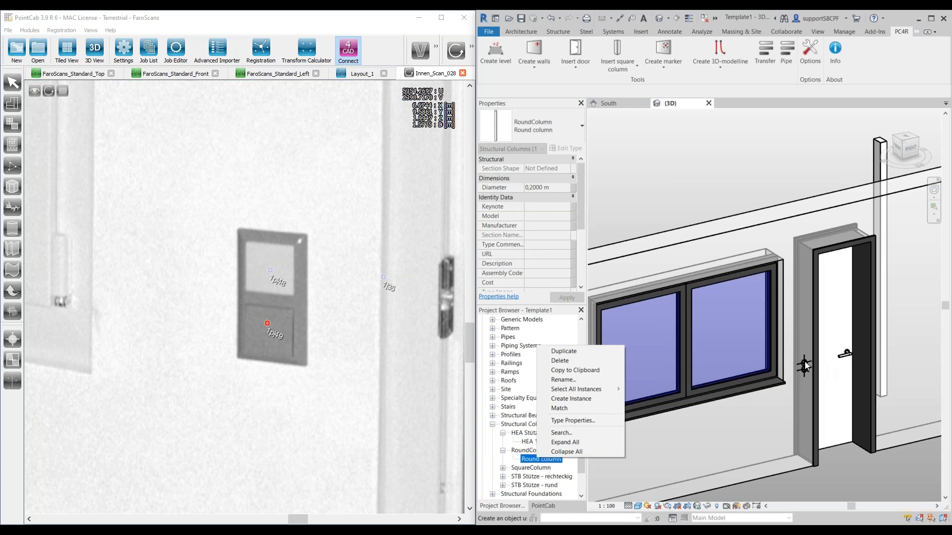
left_click(495, 463)
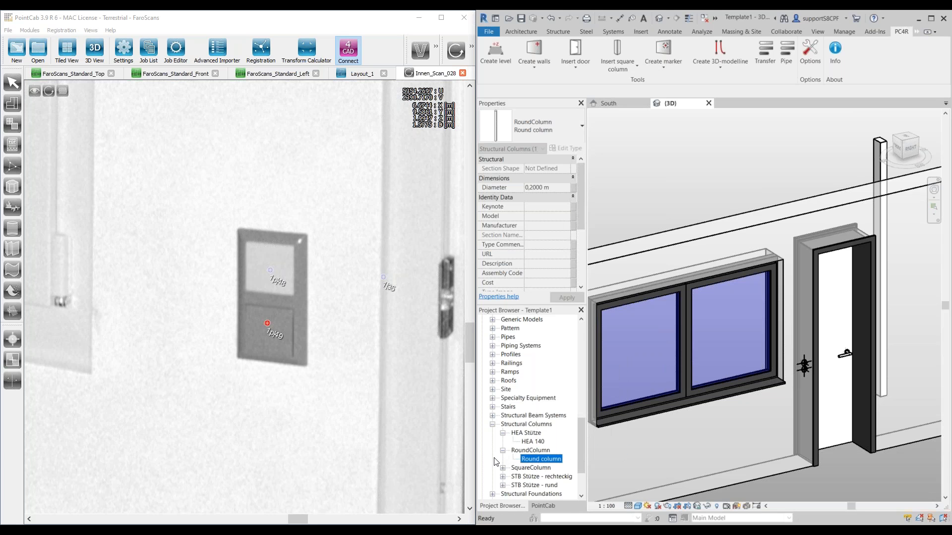
Step: Start a 3D model line for the Innen_Scan_028 panorama, using Lines as its line type
scroll(646, 365, "down", 3)
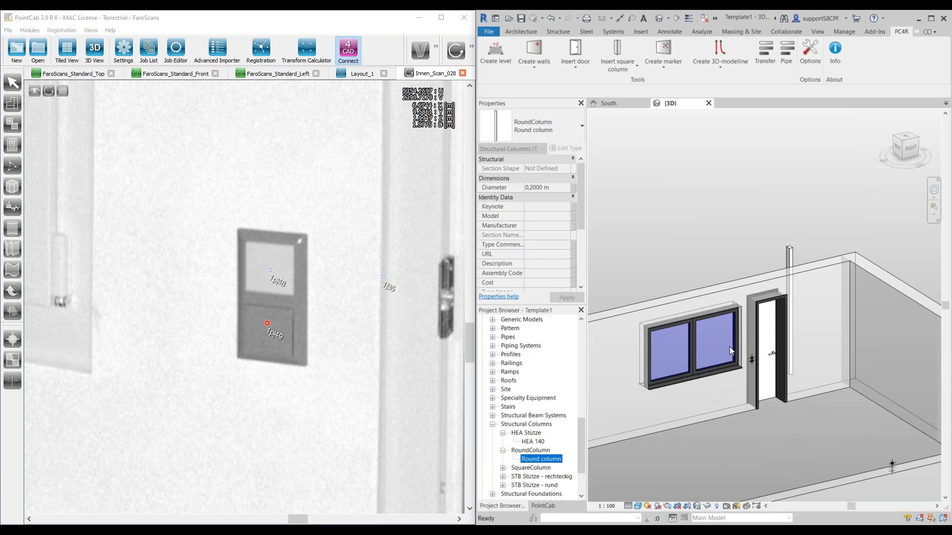
scroll(272, 325, "down", 10)
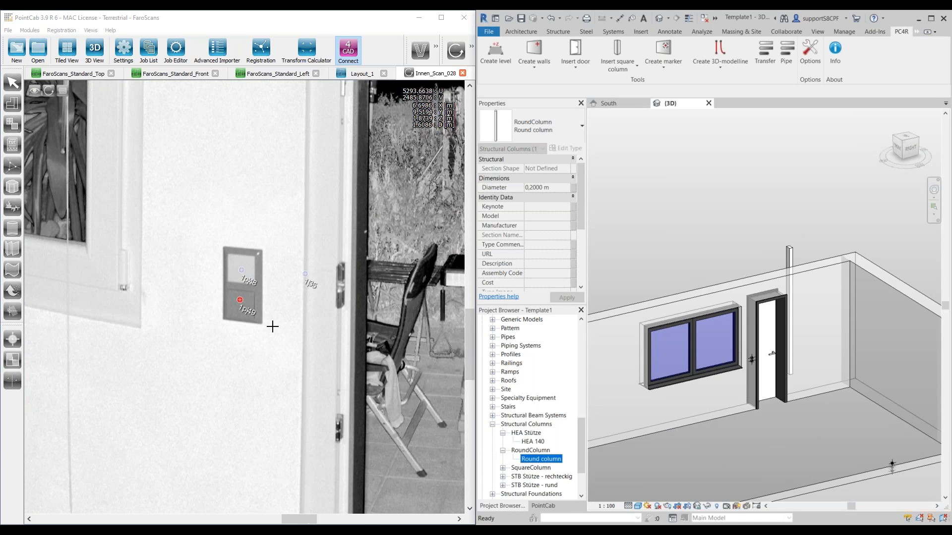
scroll(375, 285, "up", 5)
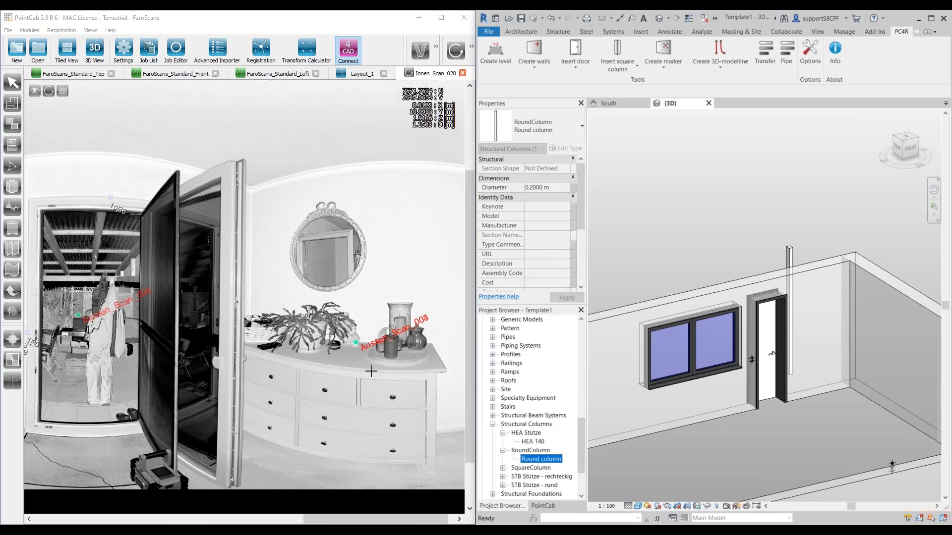
left_click(714, 53)
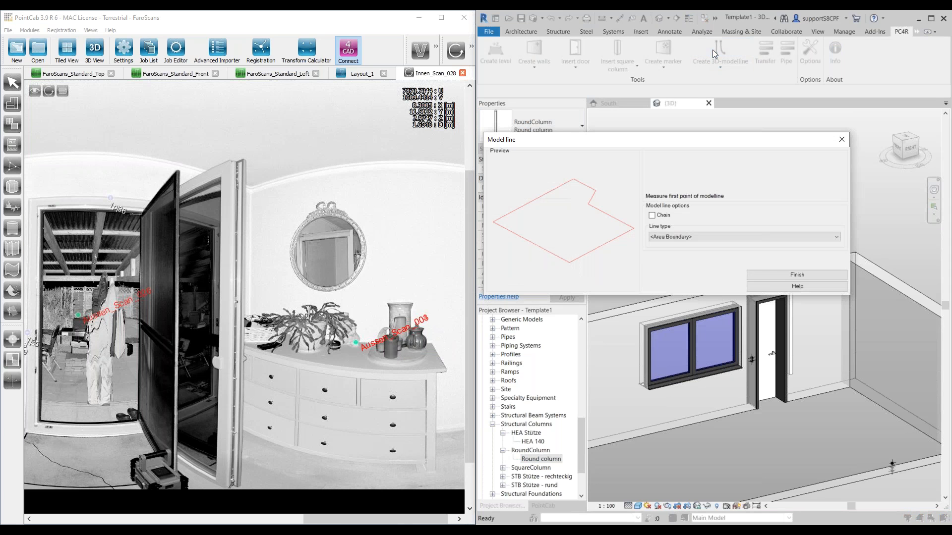
left_click(692, 236)
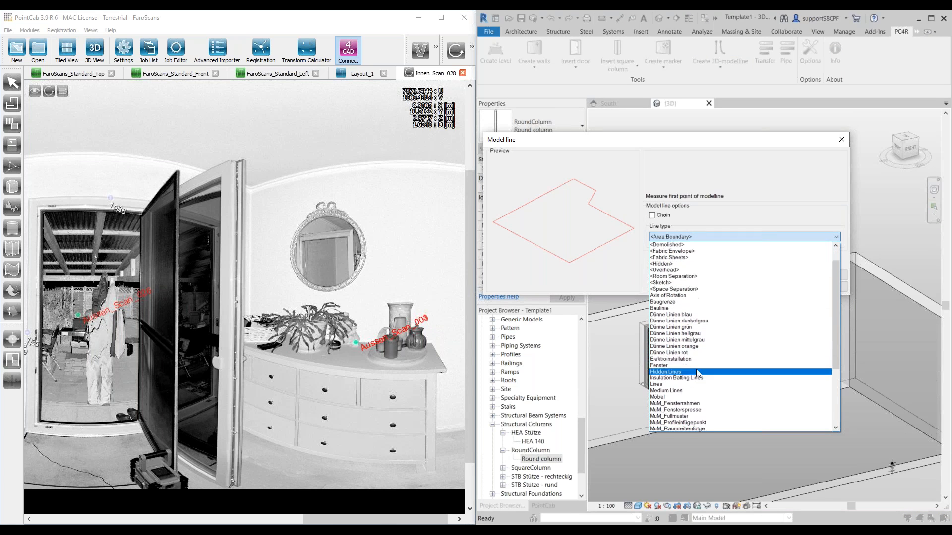
scroll(698, 370, "down", 1)
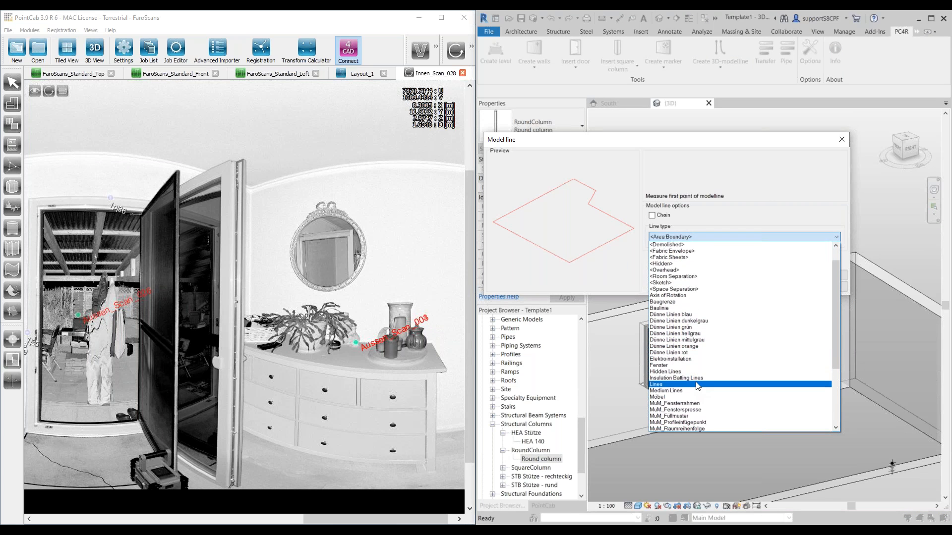
left_click(696, 385)
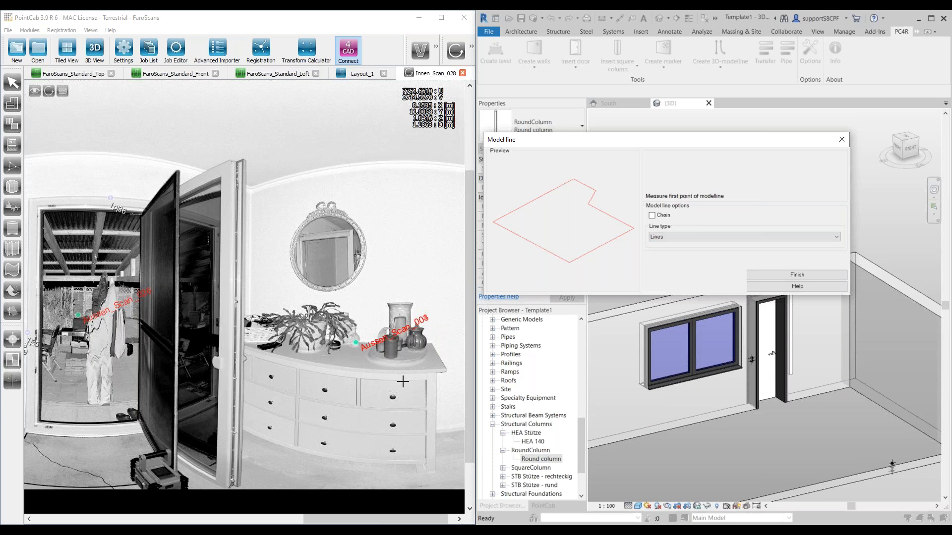
Step: Create a model line about 1.17 m long along the dresser top's front edge, from its far corner to the end beside the open door
scroll(402, 381, "up", 1)
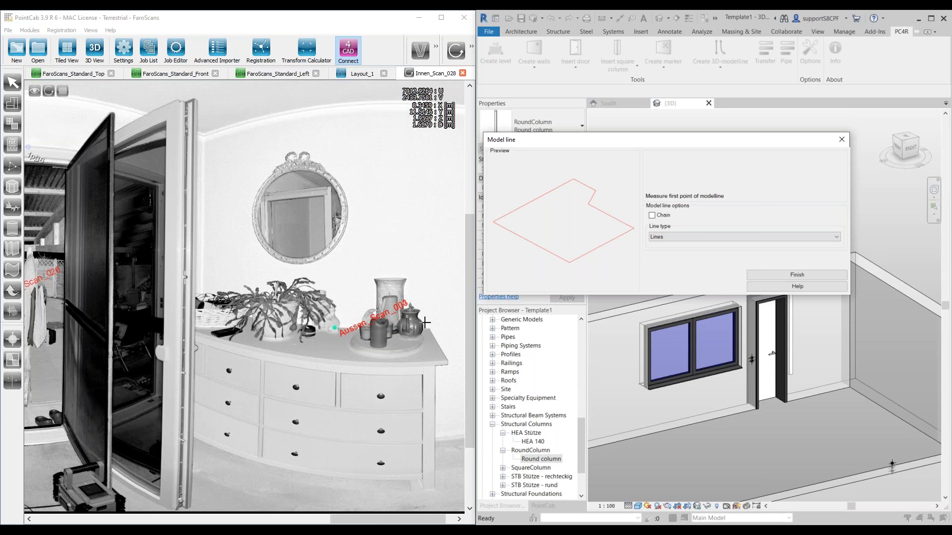
scroll(295, 365, "down", 2)
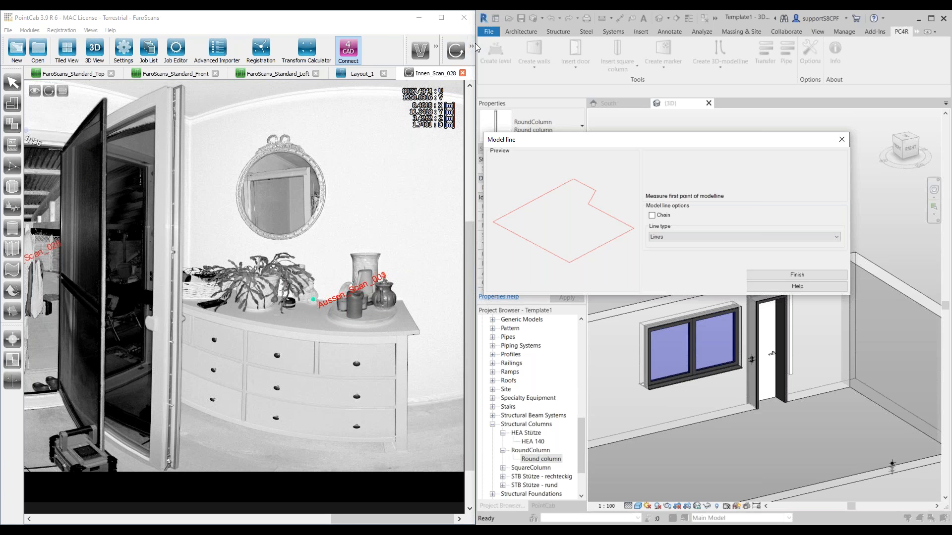
scroll(370, 336, "up", 2)
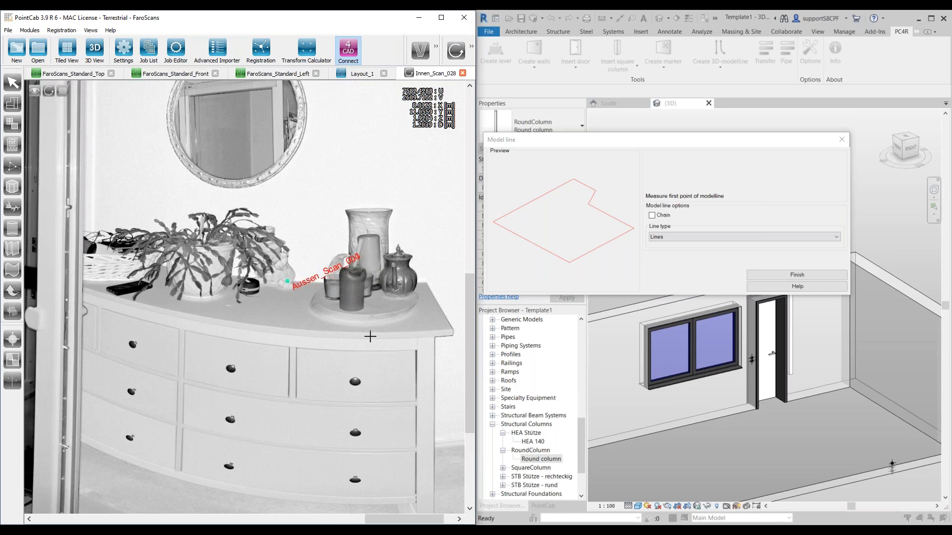
scroll(419, 317, "down", 5)
scroll(423, 359, "up", 5)
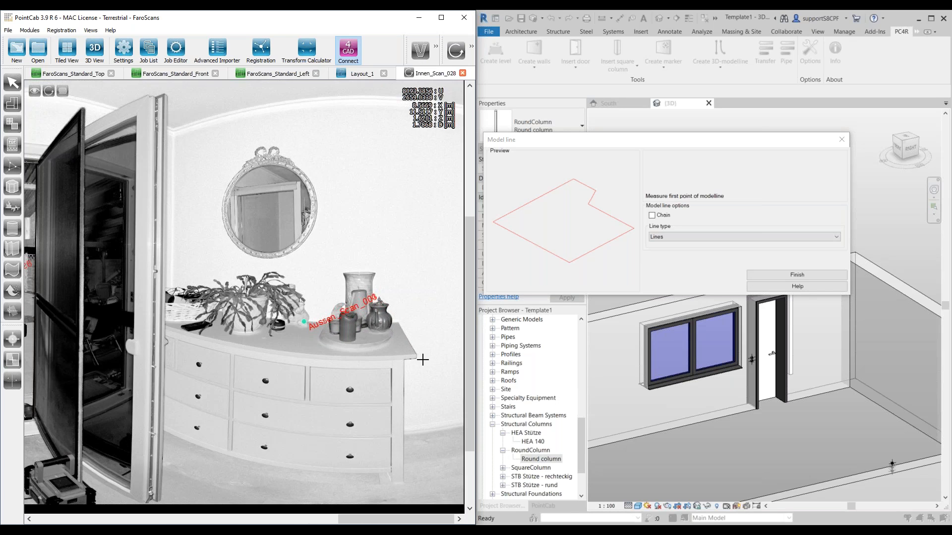
scroll(423, 360, "down", 5)
scroll(429, 356, "up", 4)
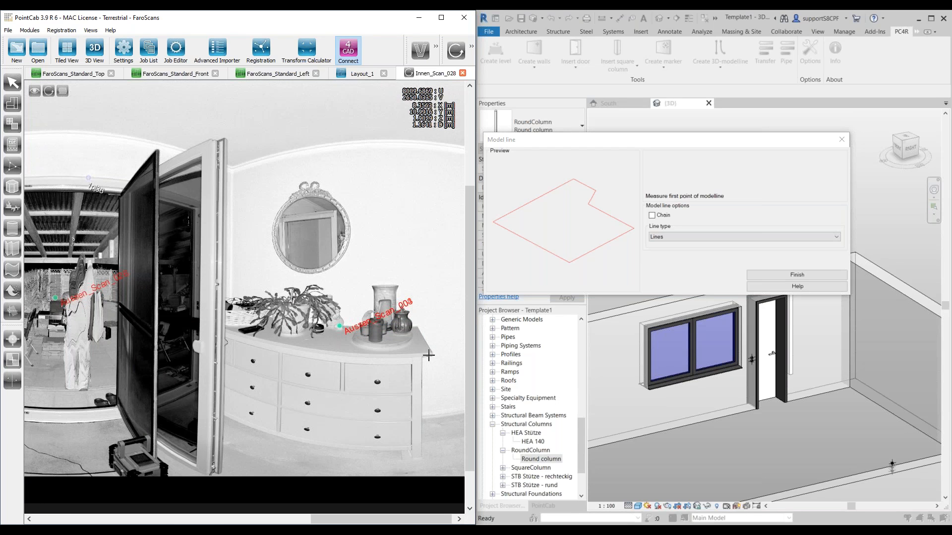
left_click(429, 354)
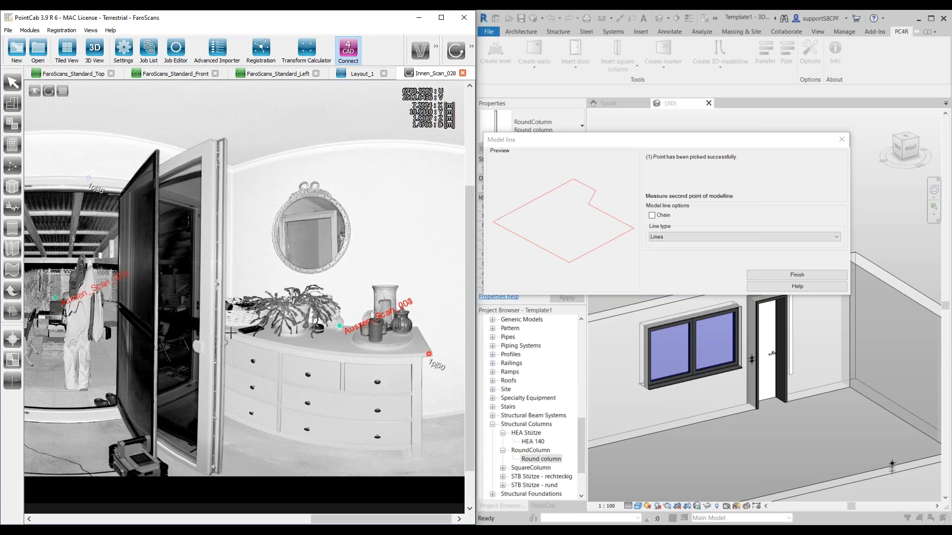
left_click(230, 334)
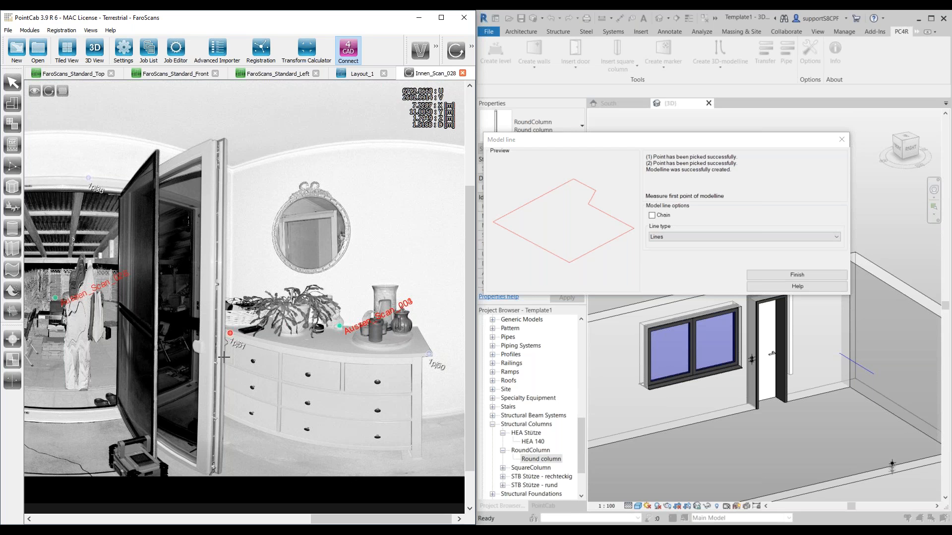
scroll(242, 330, "up", 1)
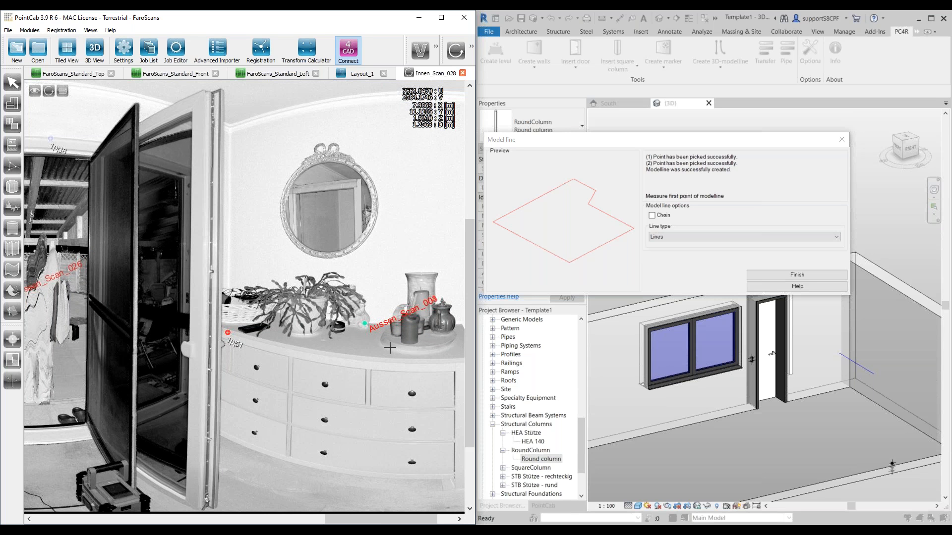
left_click(800, 274)
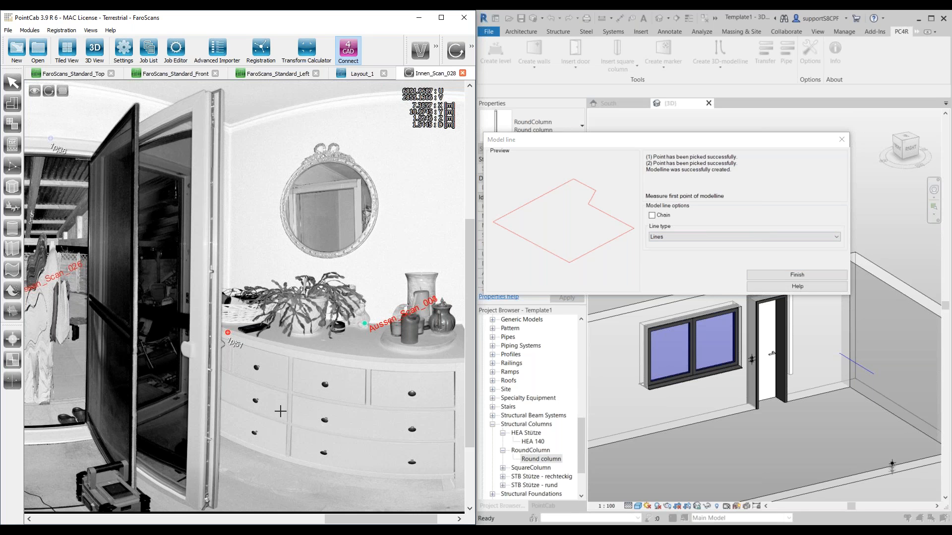
left_click(807, 274)
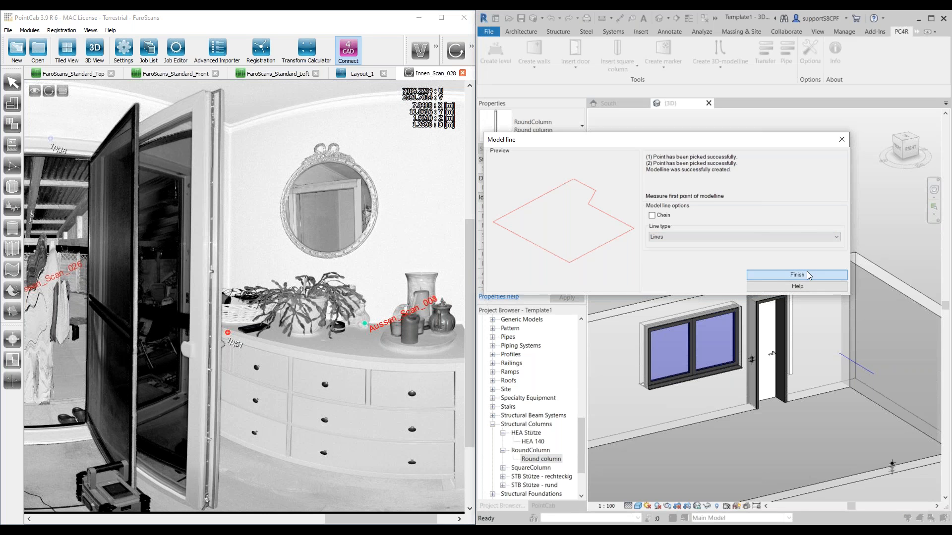
Step: Select the new model line near the room corner in the 3D view and check its line style and length
left_click(817, 377)
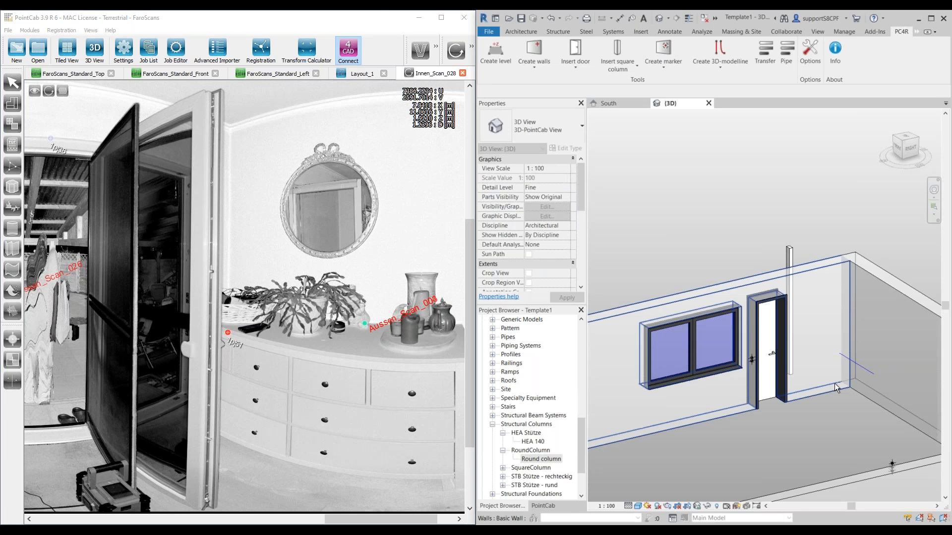
scroll(838, 384, "down", 1)
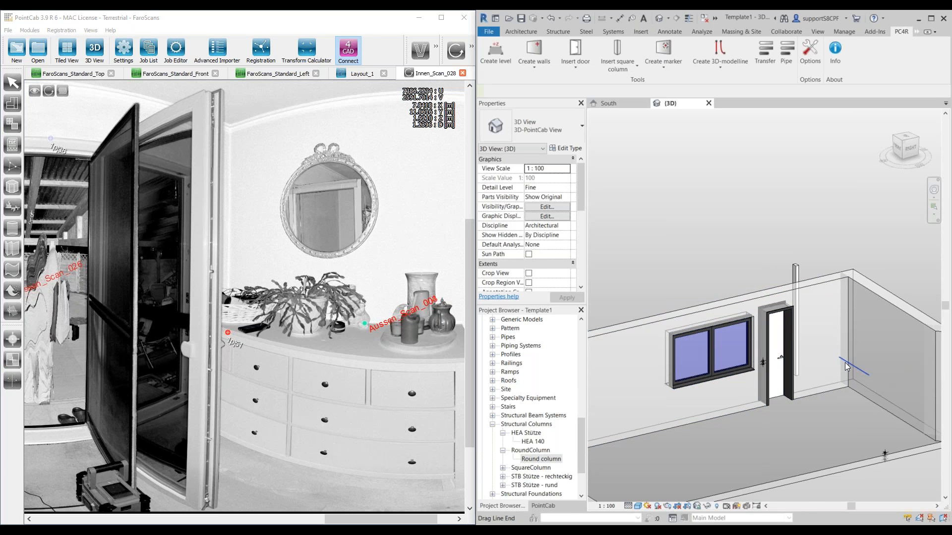
left_click(846, 366)
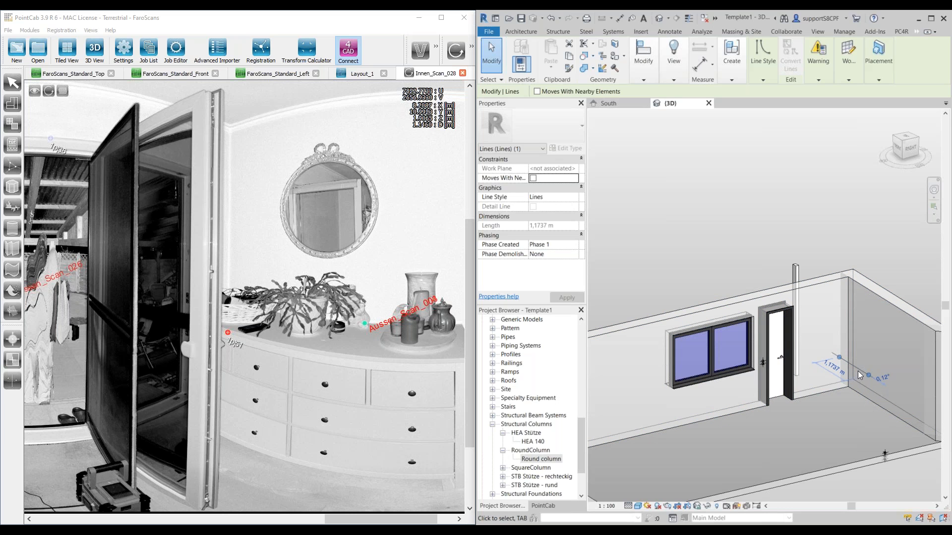
Step: Collapse the Structural Columns families and display the PointCab list of layouts, sections and cloud exports
left_click(902, 31)
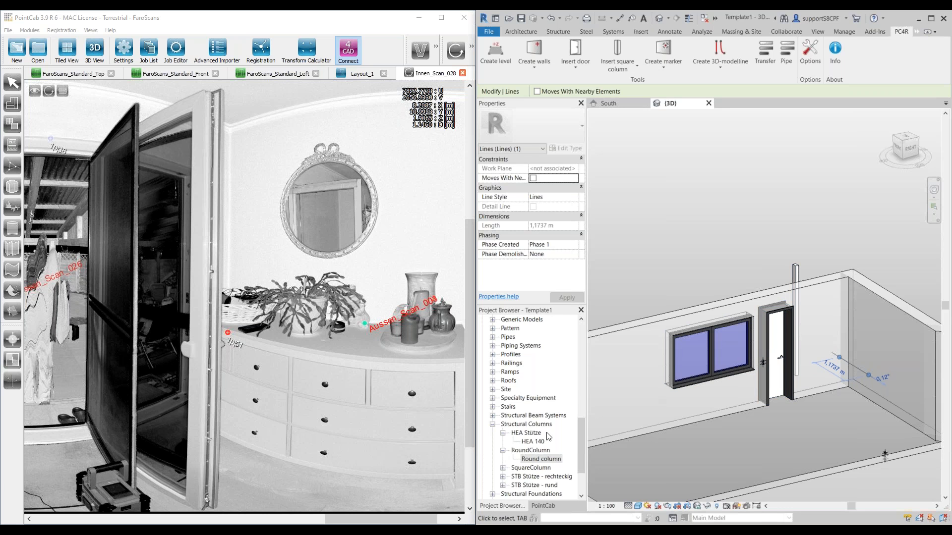
left_click(493, 425)
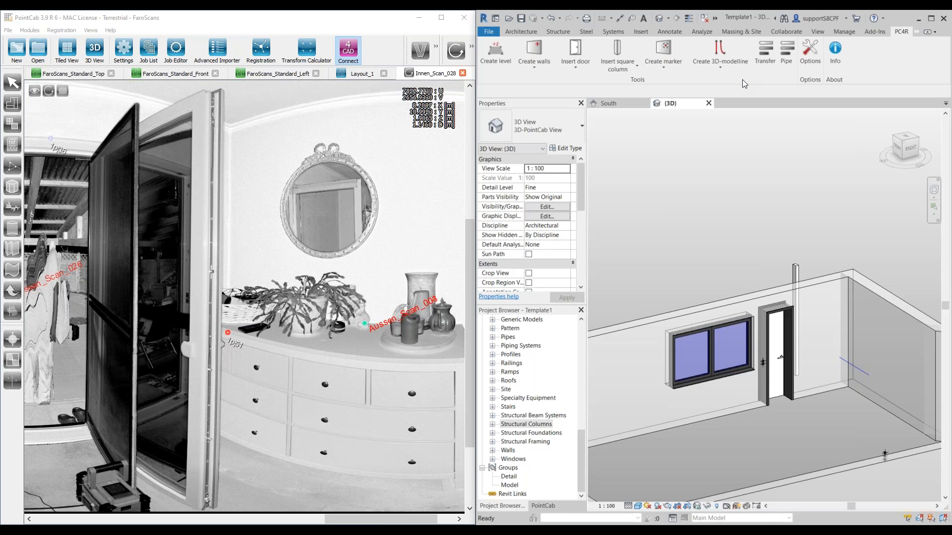
left_click(761, 58)
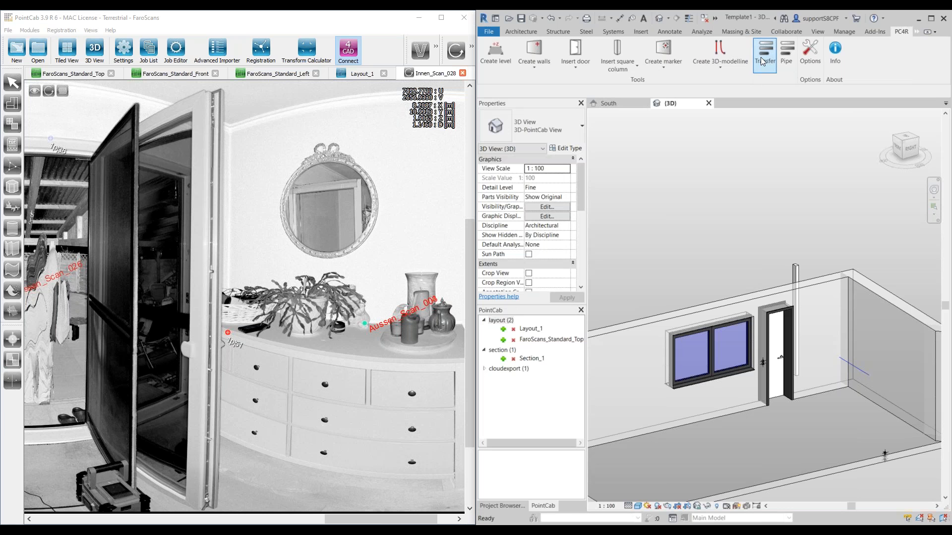
Step: Open the job list and job editor in PointCab and review the Layout_1, Section_1 and Cloud_0 jobs
left_click(150, 55)
left_click(181, 57)
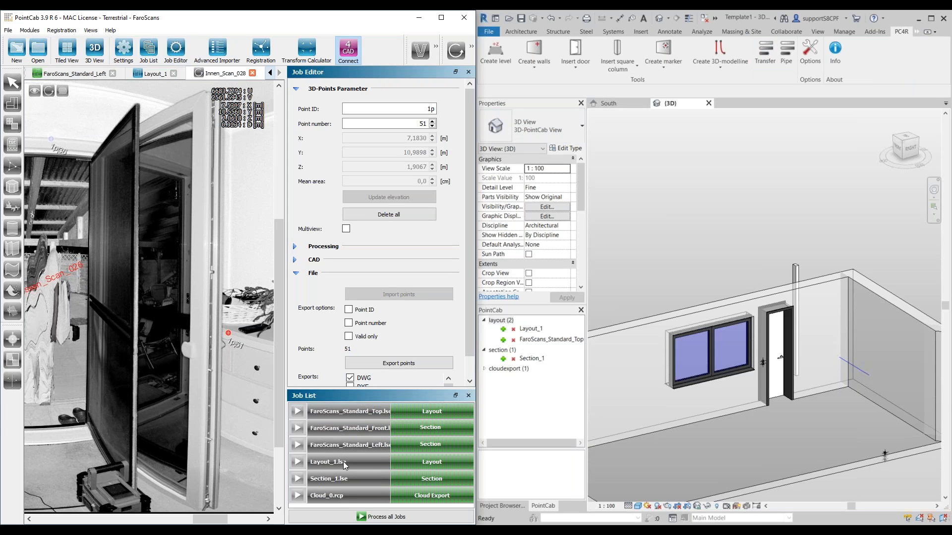
left_click(335, 465)
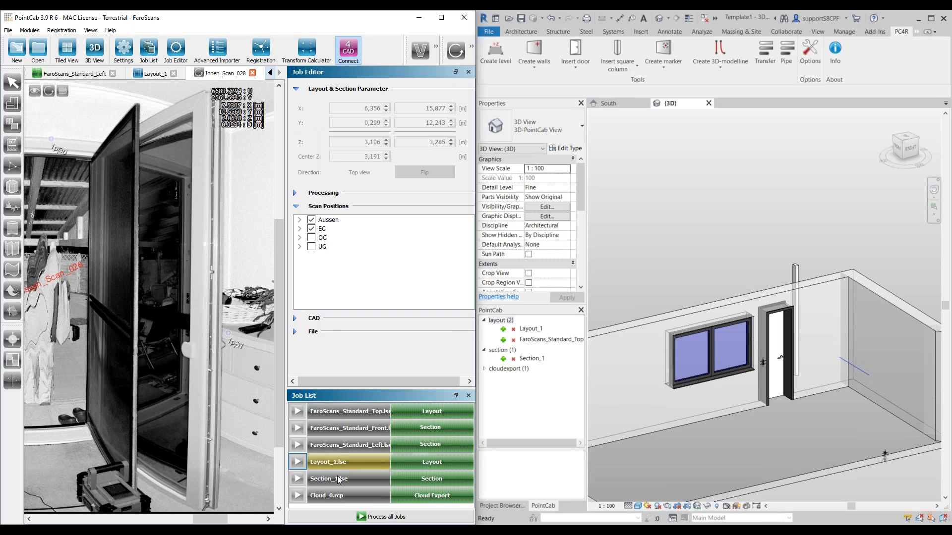
left_click(335, 480)
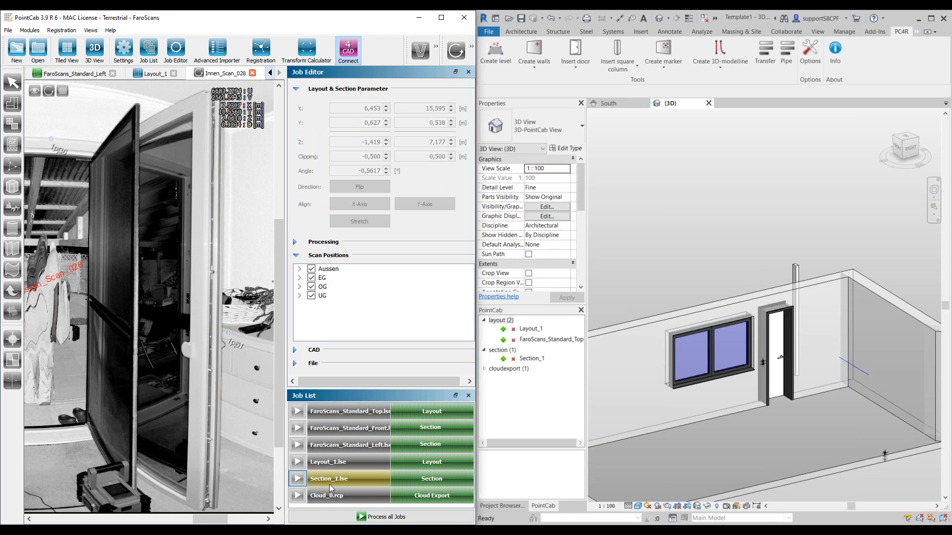
left_click(321, 500)
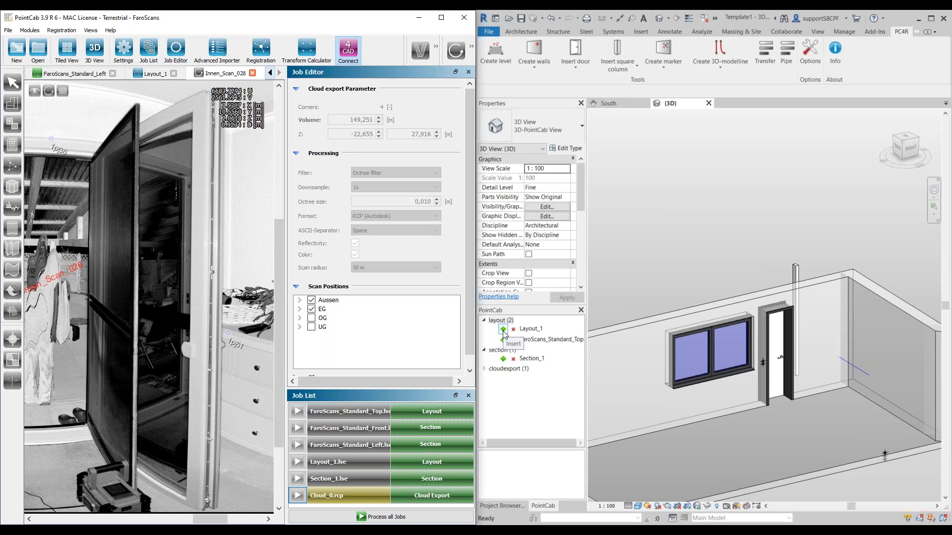
Step: Insert the PointCab layout Layout_1 into the Revit project as a floor plan
left_click(643, 32)
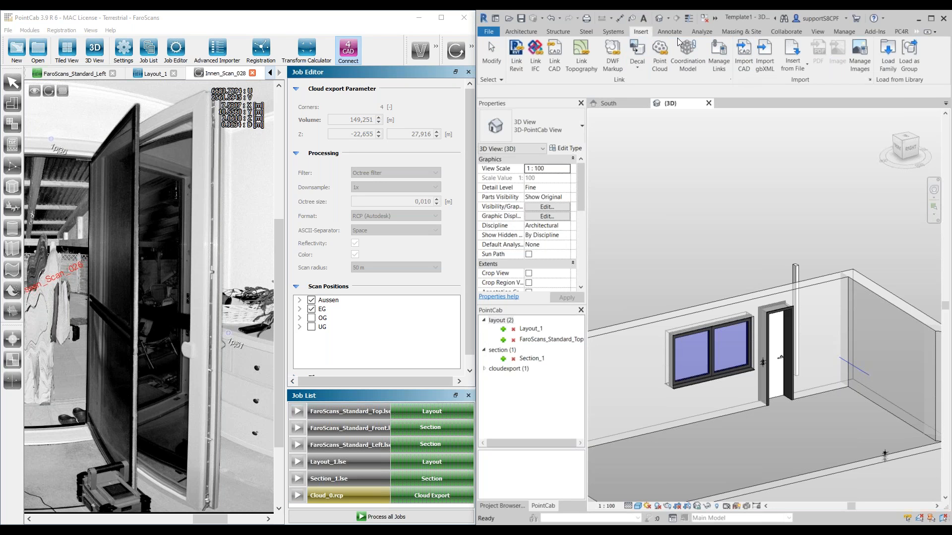
left_click(901, 33)
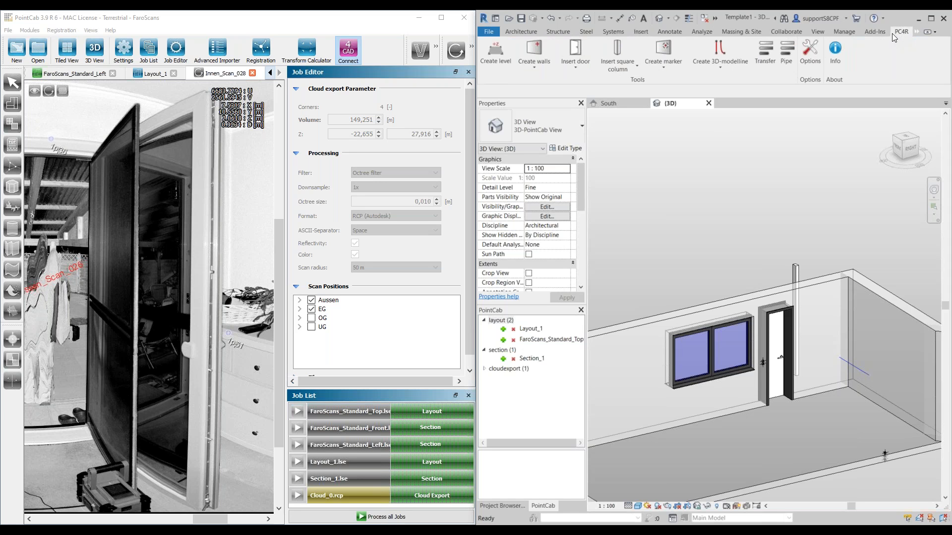
left_click(503, 329)
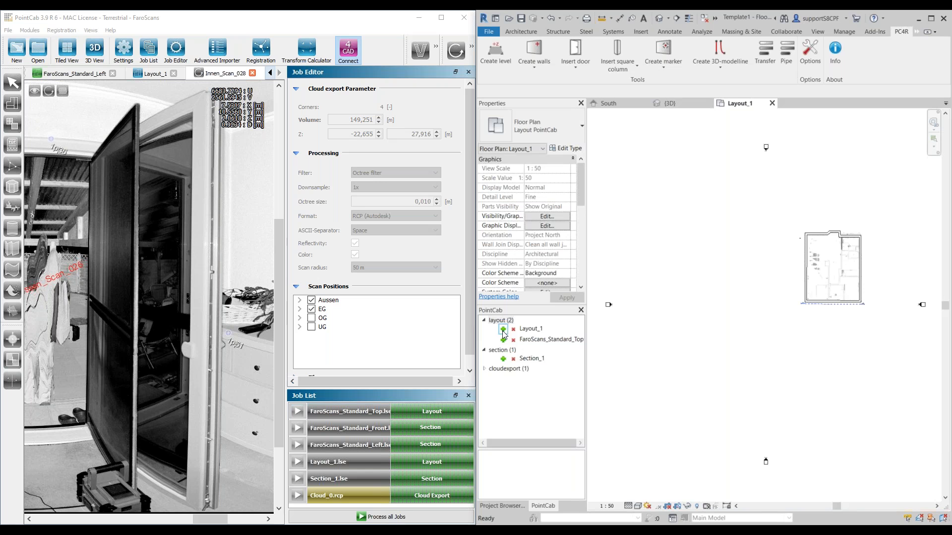
scroll(828, 280, "up", 2)
scroll(844, 298, "up", 5)
scroll(796, 293, "down", 3)
middle_click_drag(787, 306, 711, 345)
scroll(750, 243, "up", 2)
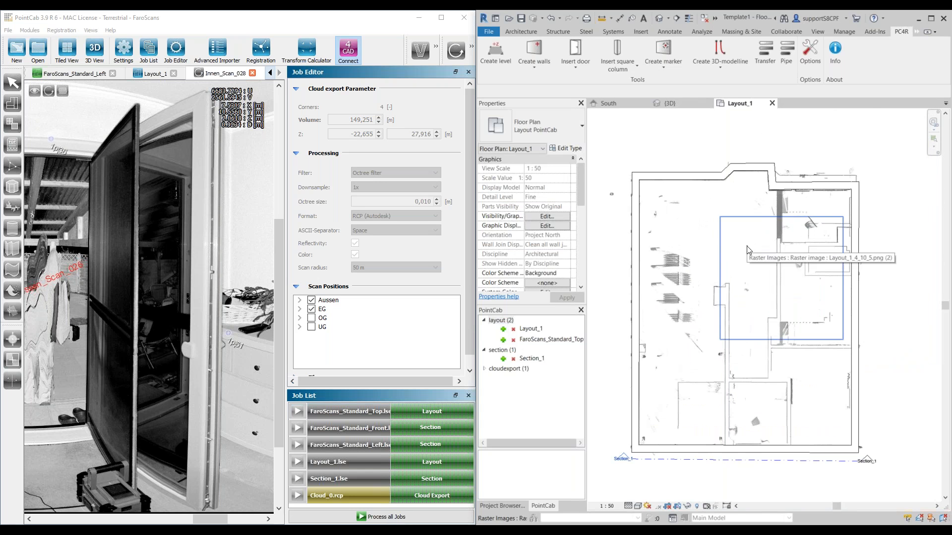
Step: Select the long STB 30.0 exterior wall, compare it with the Layout_1 scan image up to its corner, and view Layout_1 in PointCab
left_click(638, 229)
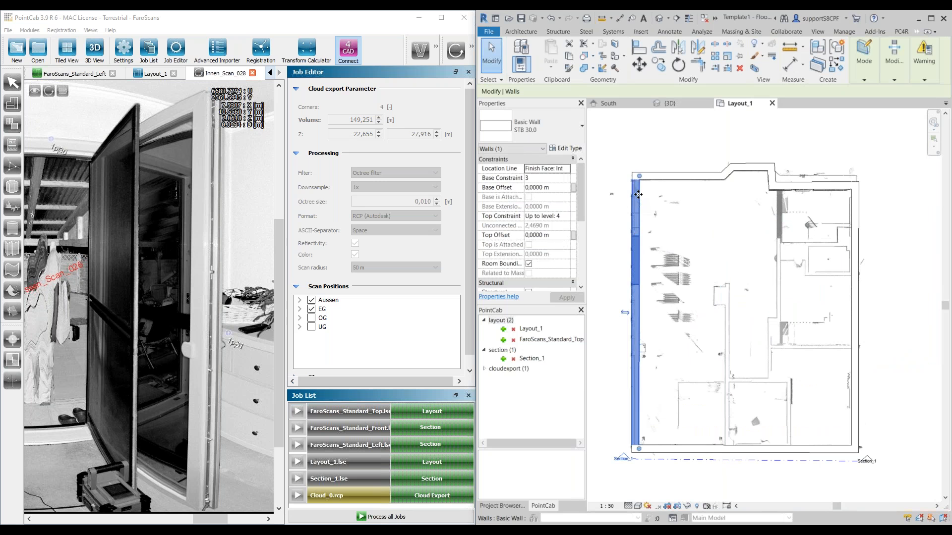
scroll(631, 277, "up", 3)
scroll(638, 267, "up", 3)
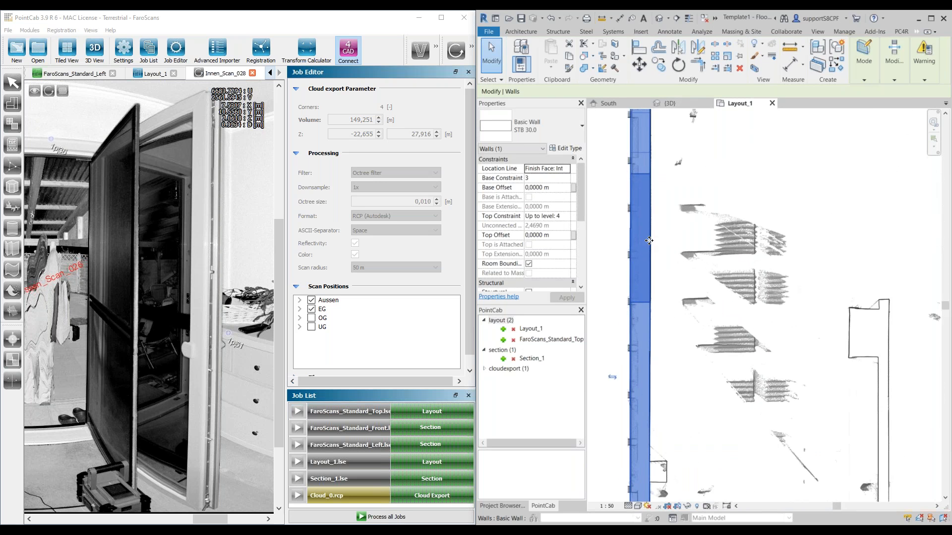
middle_click_drag(657, 215, 653, 424)
scroll(627, 223, "up", 3)
scroll(627, 230, "up", 1)
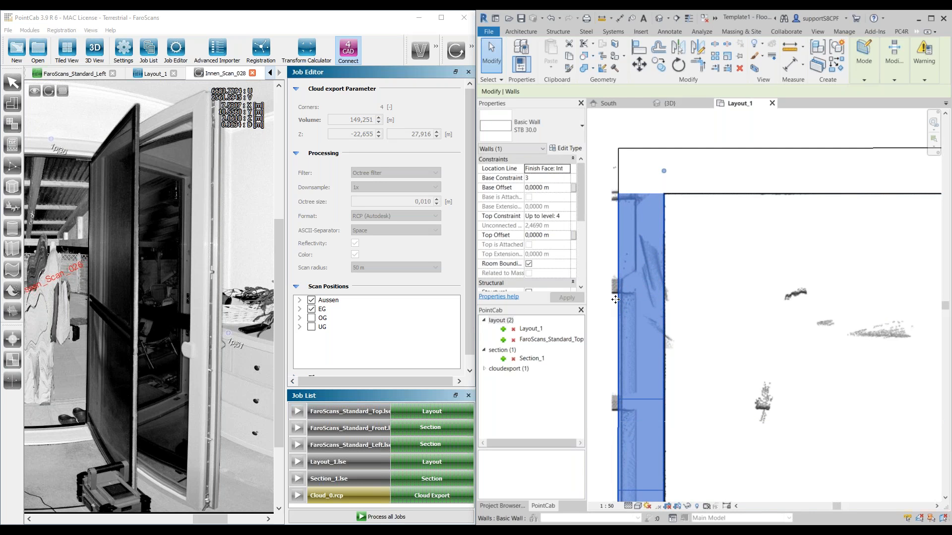
left_click(155, 75)
scroll(186, 168, "down", 2)
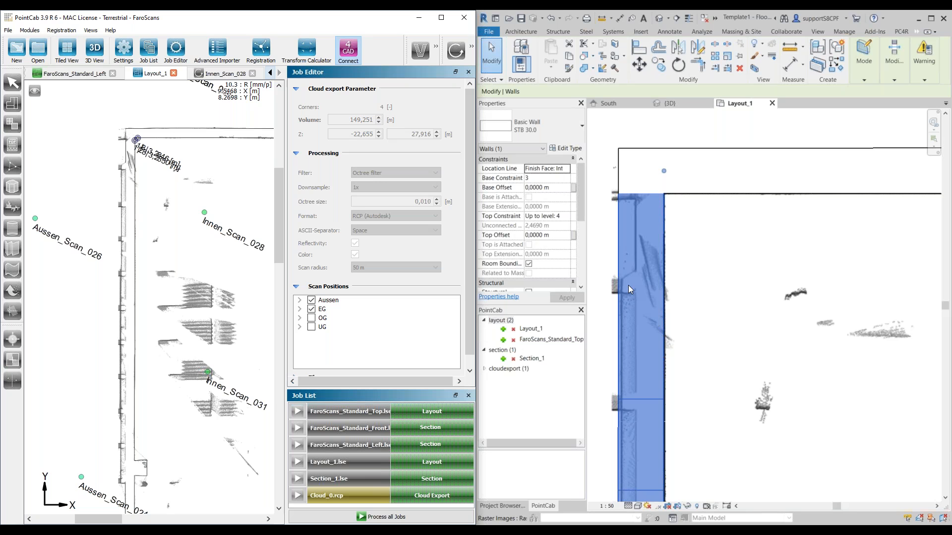
left_click(898, 32)
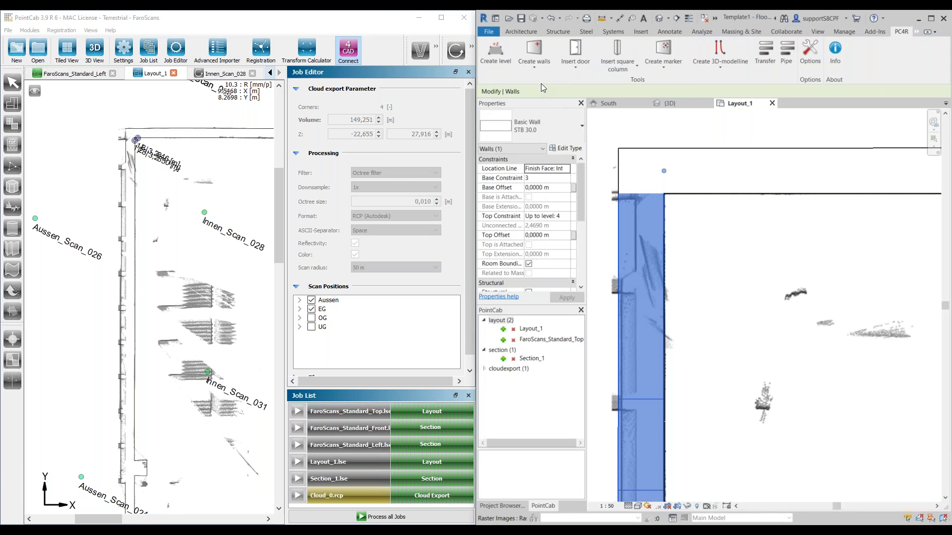
left_click(543, 68)
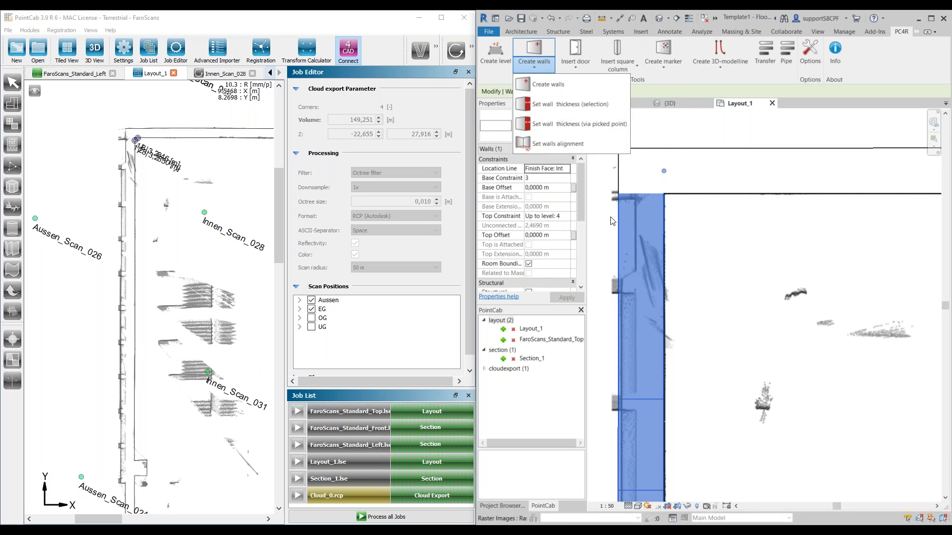
left_click(582, 105)
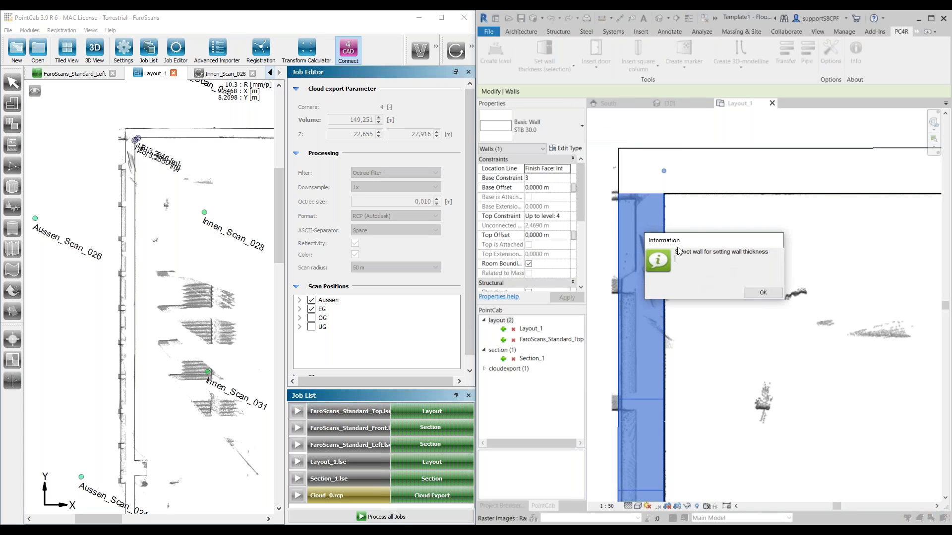
left_click(746, 294)
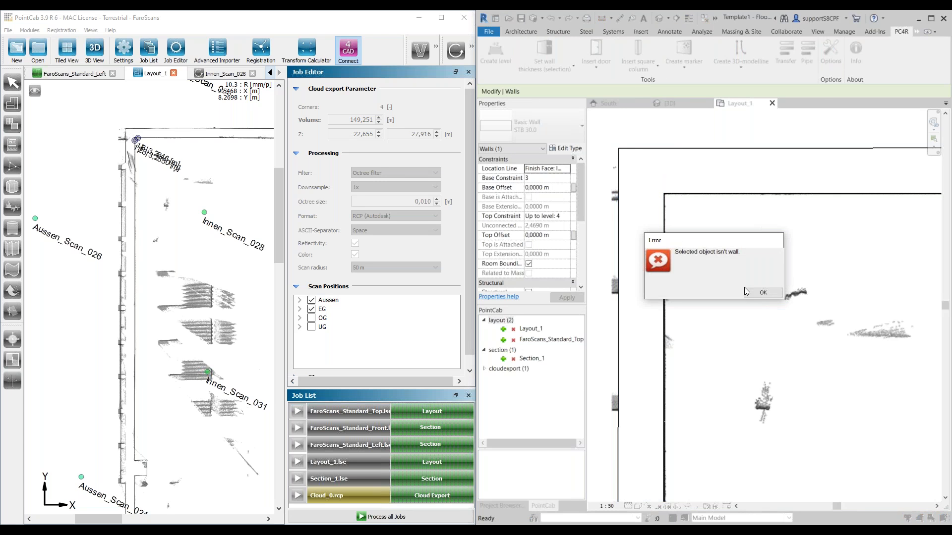
left_click(757, 294)
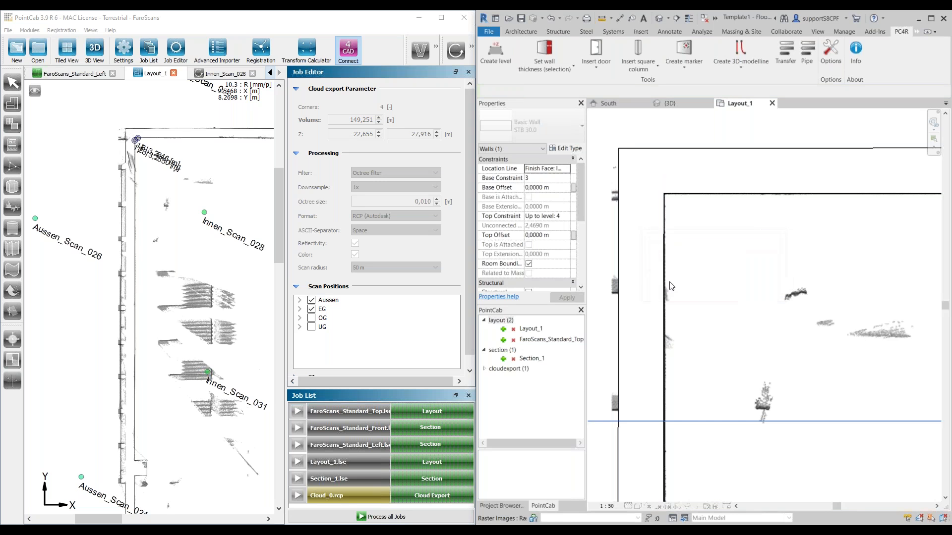
Step: Start setting wall thickness by selection and choose the long STB 30.0 exterior wall in the Layout_1 plan
left_click(642, 285)
left_click(897, 40)
left_click(899, 32)
left_click(544, 55)
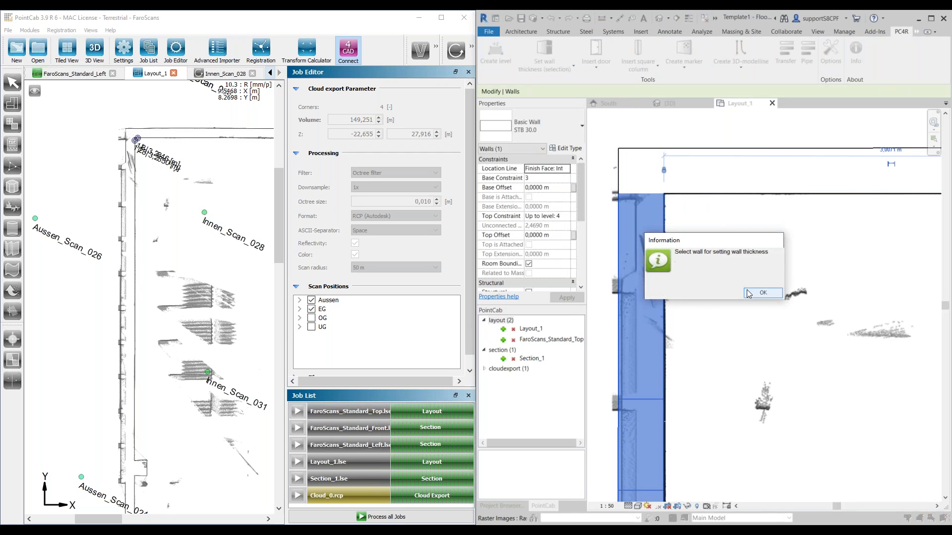
left_click(749, 293)
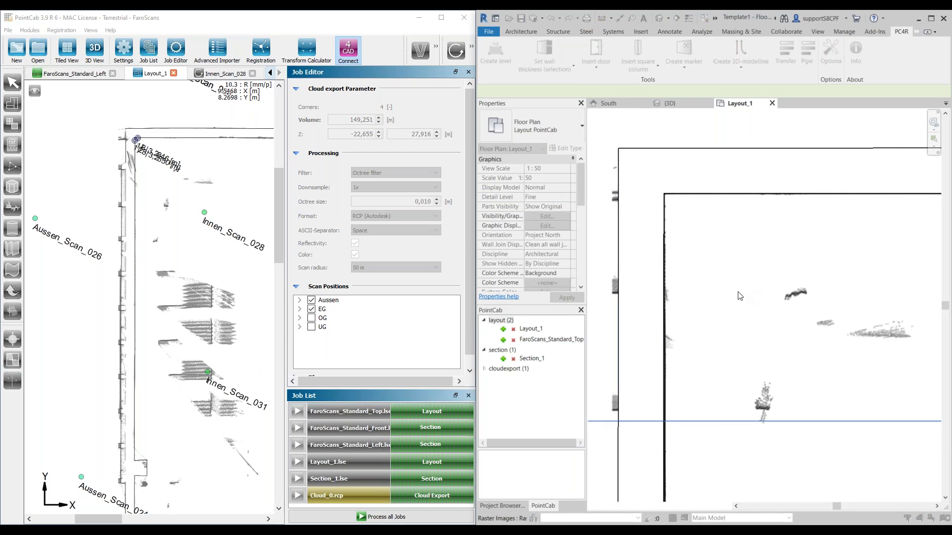
left_click(652, 311)
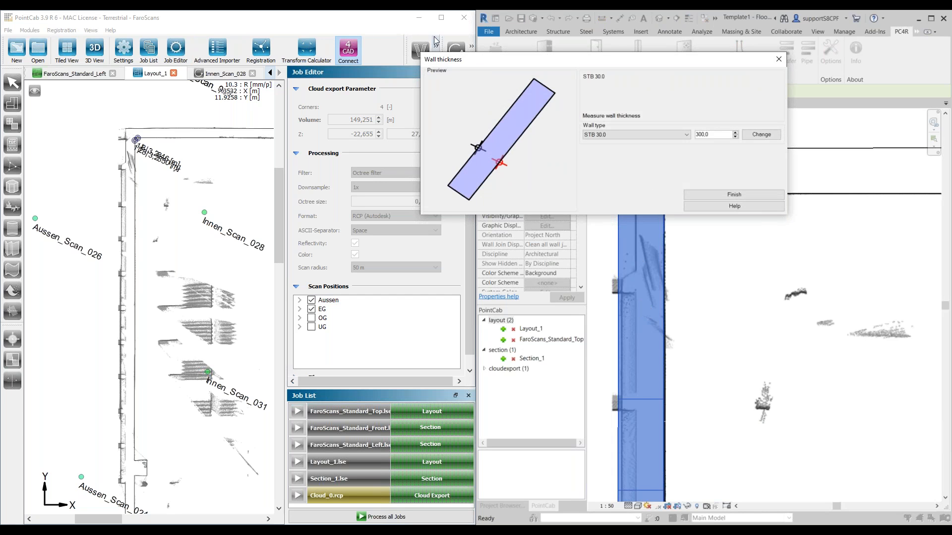
Step: Measure the wall's thickness across both faces in the PointCab layout and change the Revit wall's thickness to 295 mm
left_click(472, 45)
left_click(456, 48)
scroll(143, 284, "up", 4)
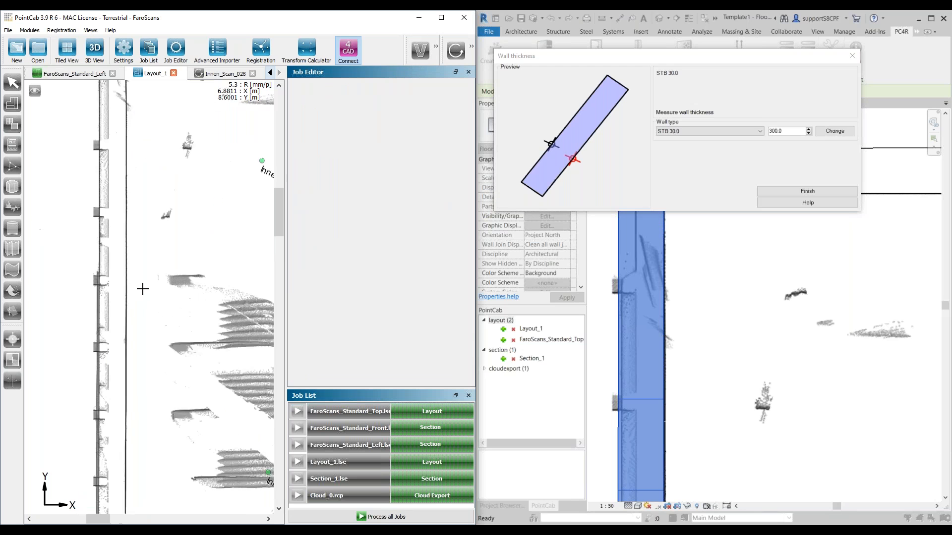
left_click(122, 303)
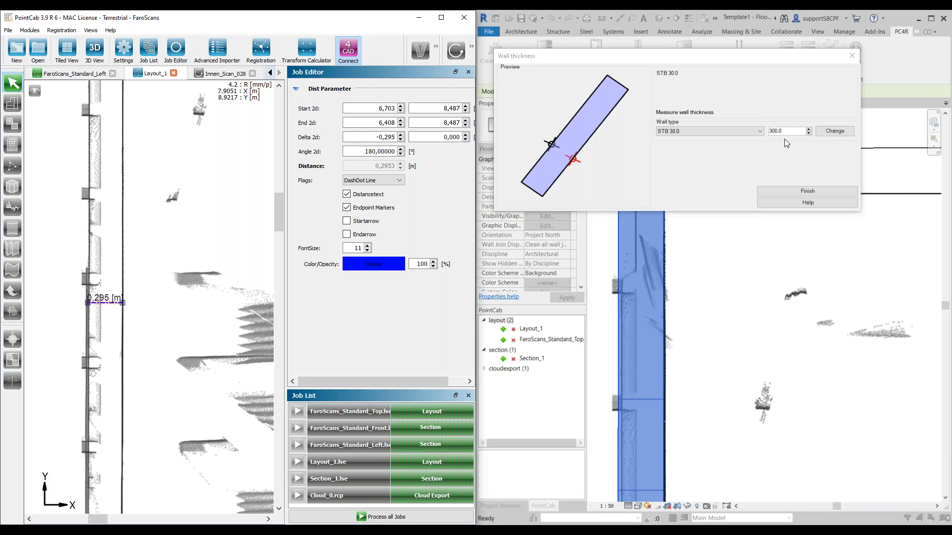
left_click_drag(786, 131, 754, 126)
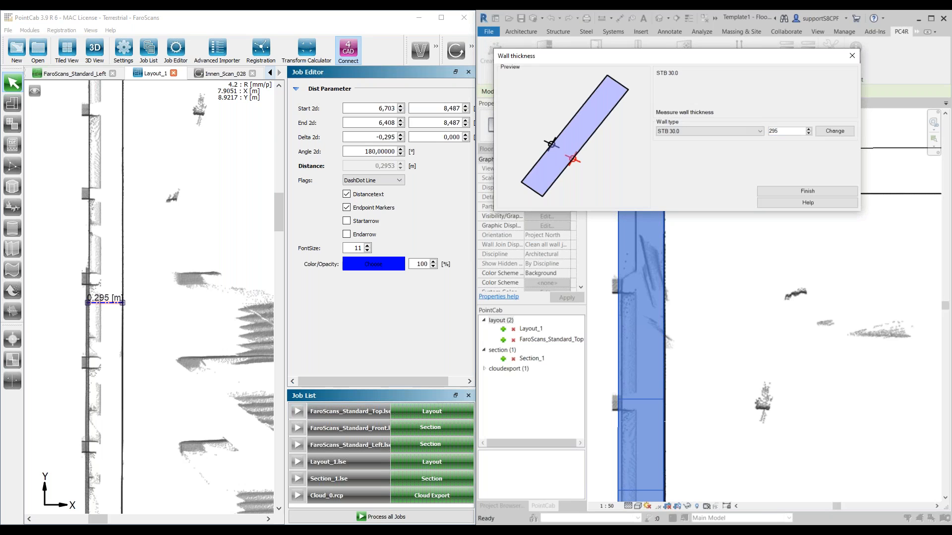
left_click(830, 131)
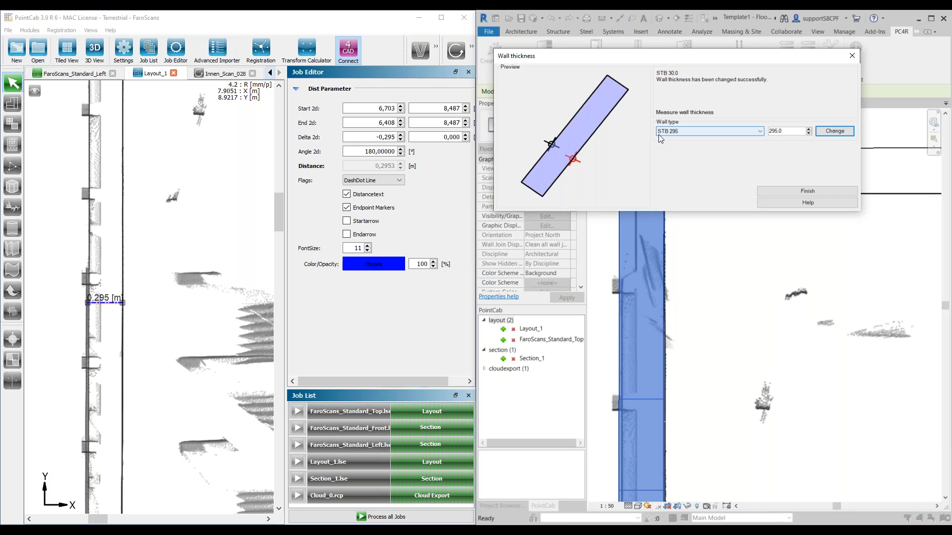
left_click(806, 190)
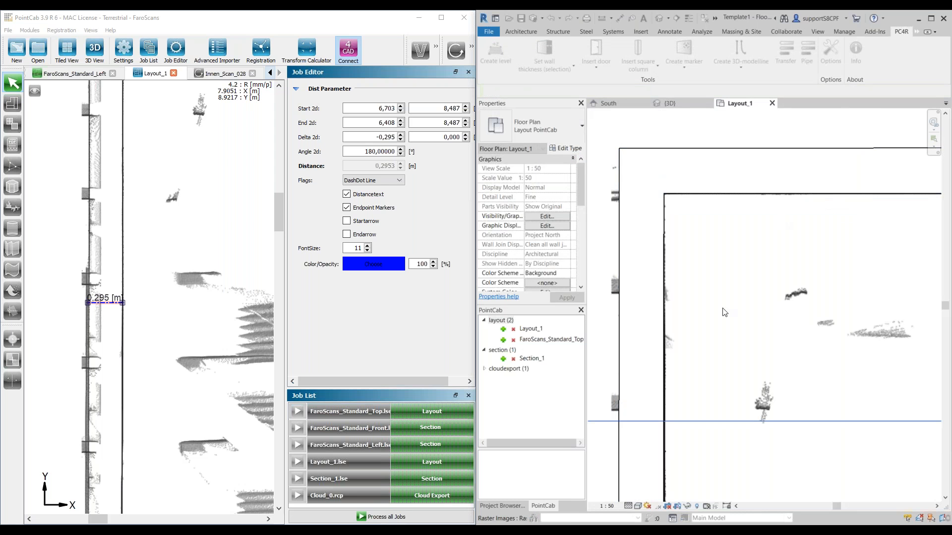
Step: Locate the straight exterior wall beyond the bay in both the Revit plan and the PointCab layout and compare its outer face
scroll(757, 259, "down", 4)
scroll(712, 312, "up", 5)
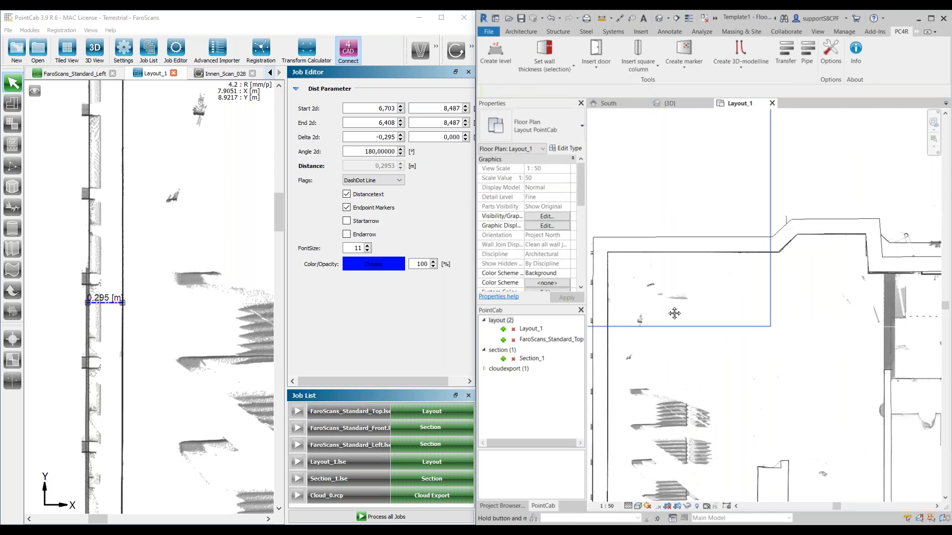
scroll(808, 280, "up", 5)
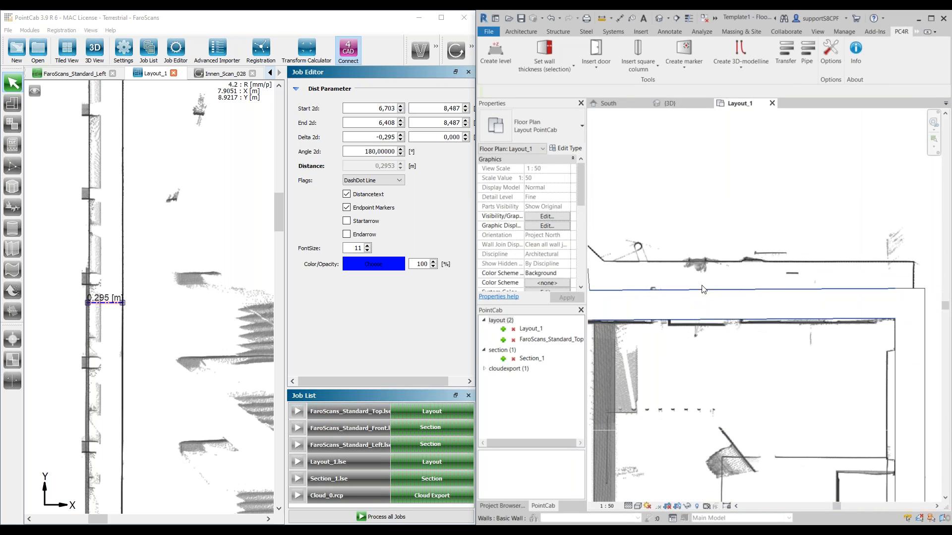
scroll(241, 293, "down", 4)
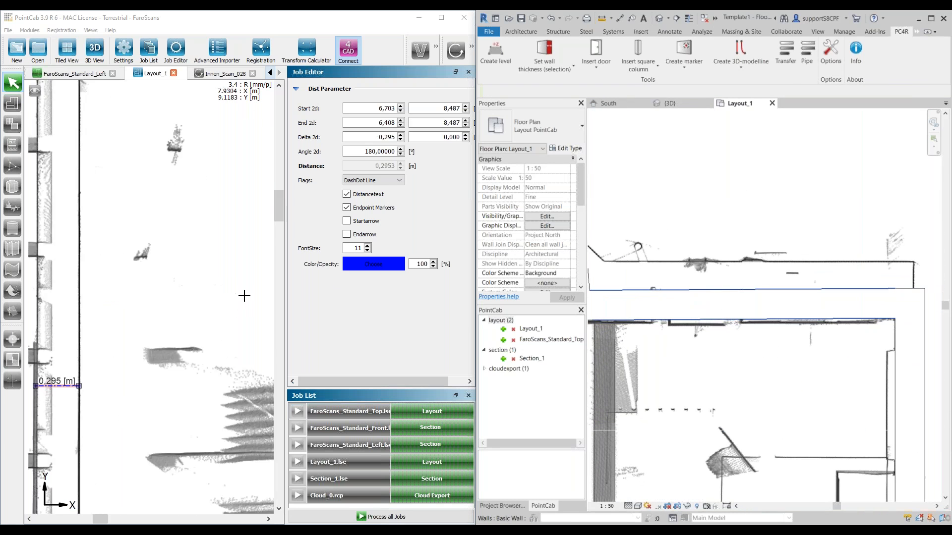
middle_click_drag(245, 233, 119, 296)
scroll(120, 266, "up", 2)
scroll(808, 287, "down", 3)
scroll(758, 292, "up", 2)
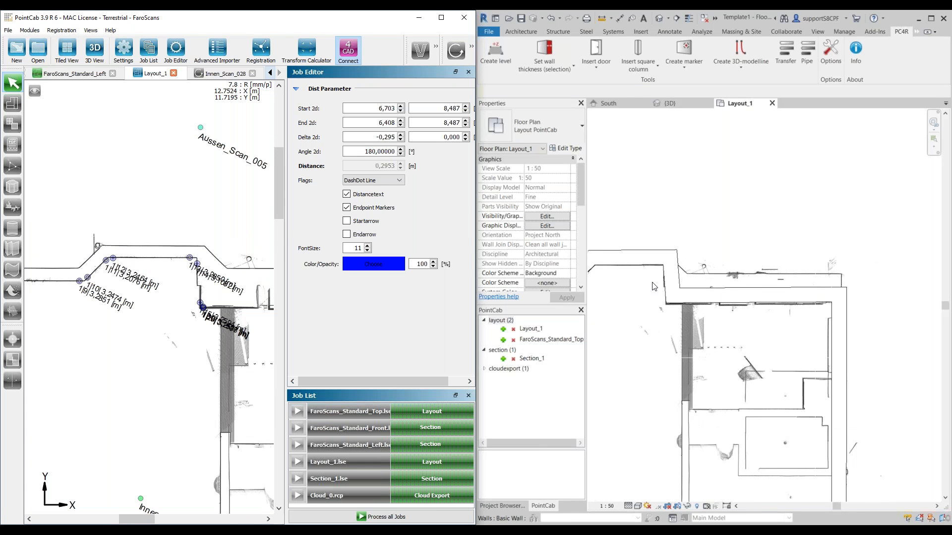
scroll(229, 299, "down", 4)
middle_click_drag(229, 298, 131, 296)
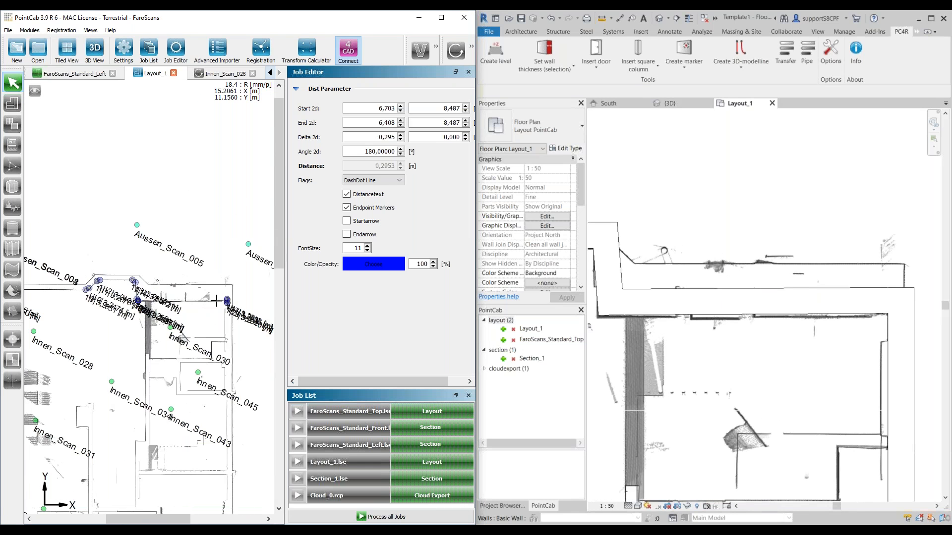
scroll(213, 301, "up", 3)
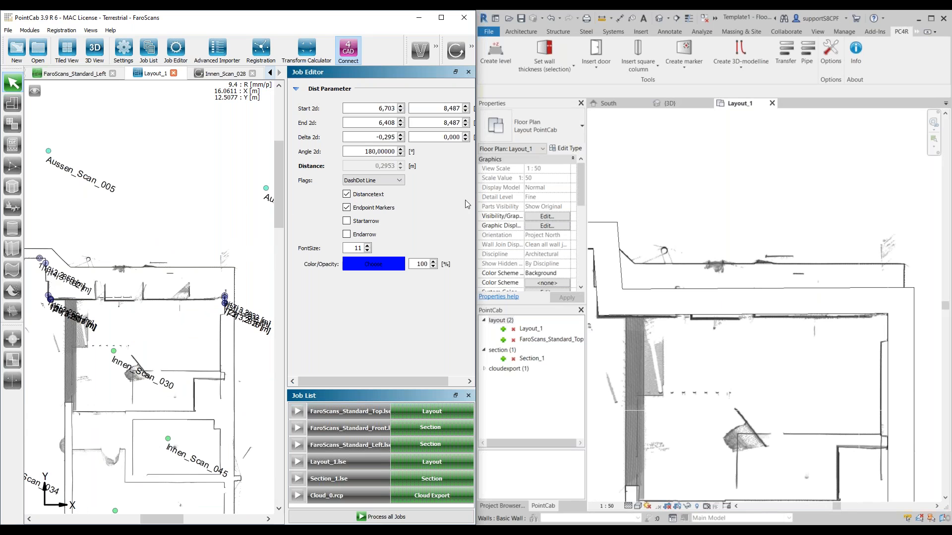
Step: Set the straight exterior wall beyond the bay to about 593 mm thick via points picked on its inner and outer faces in PointCab
left_click(569, 72)
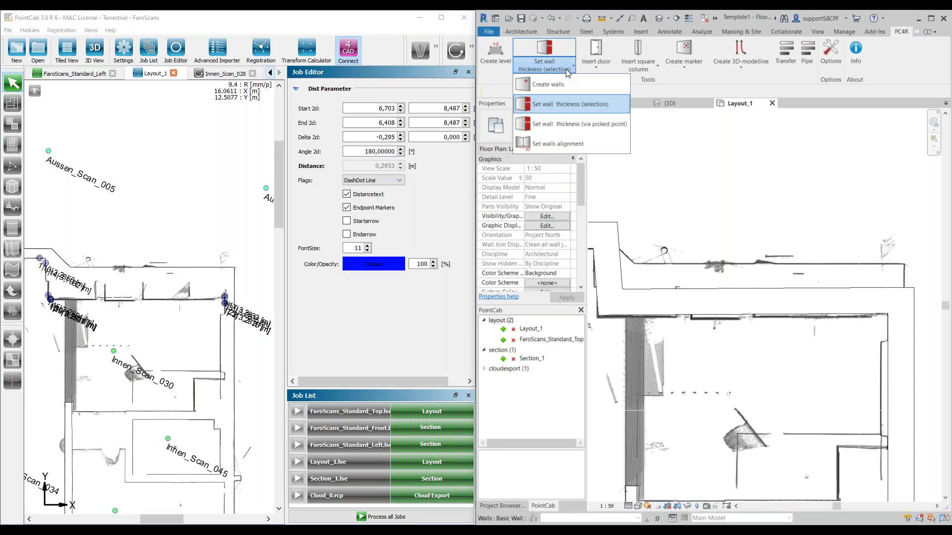
left_click(575, 128)
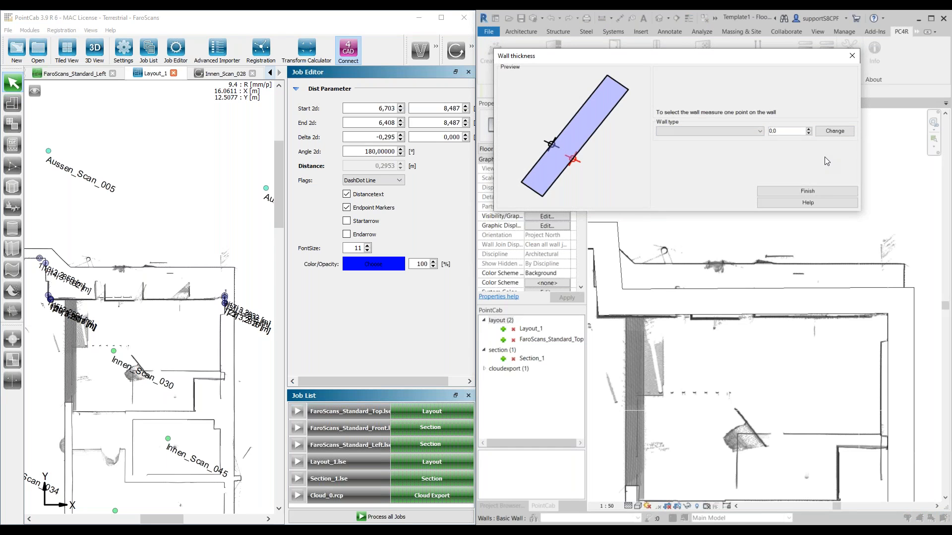
left_click(472, 52)
left_click(437, 48)
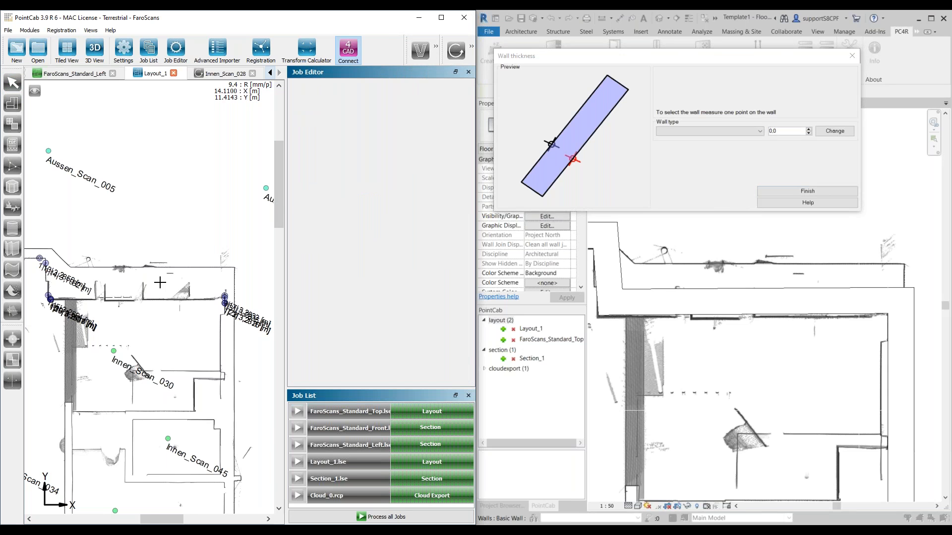
scroll(160, 282, "up", 3)
left_click(153, 317)
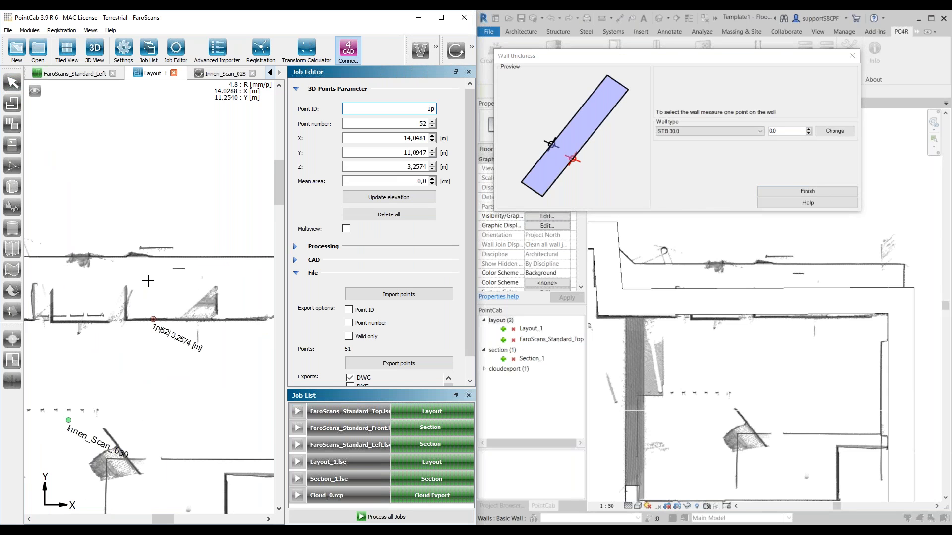
left_click(163, 257)
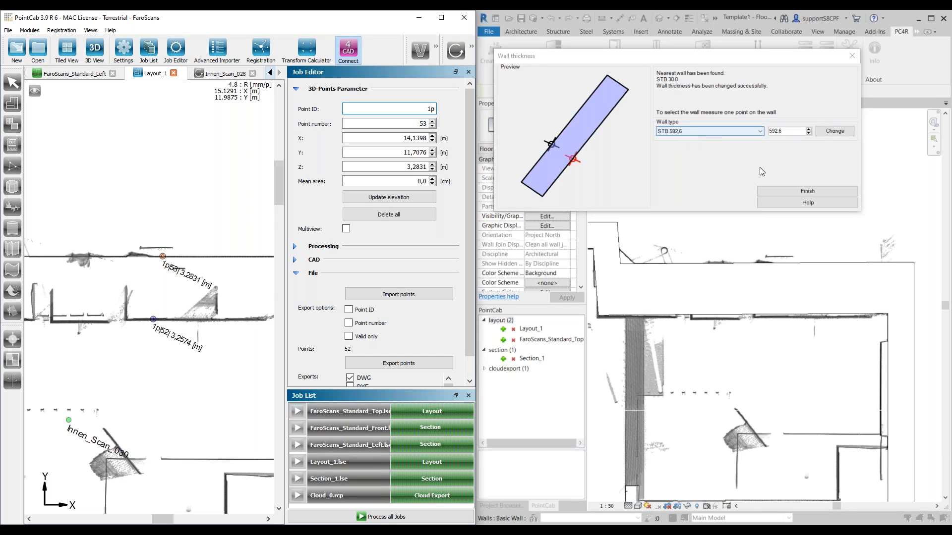
left_click(807, 191)
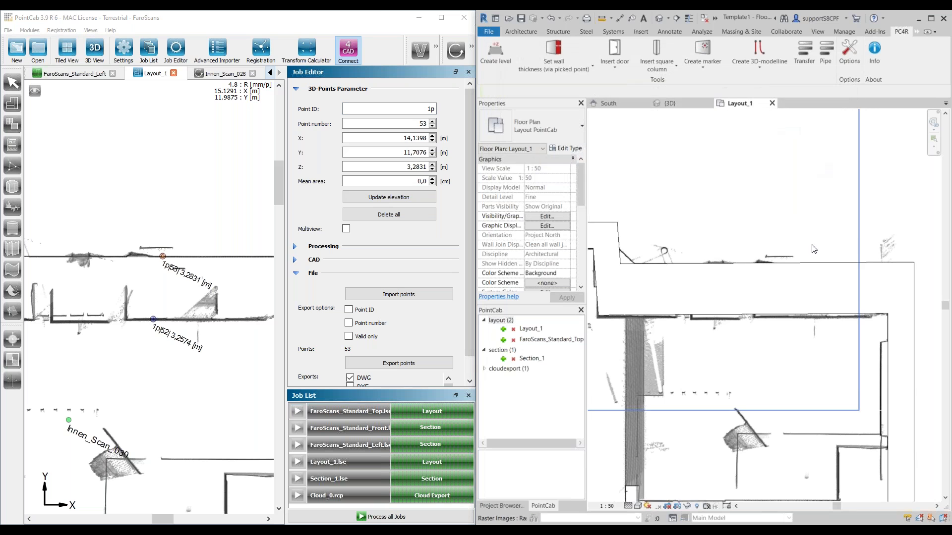
Step: Insert the PointCab section Section_1 into the Revit project as a section view
scroll(793, 372, "down", 5)
scroll(783, 411, "up", 5)
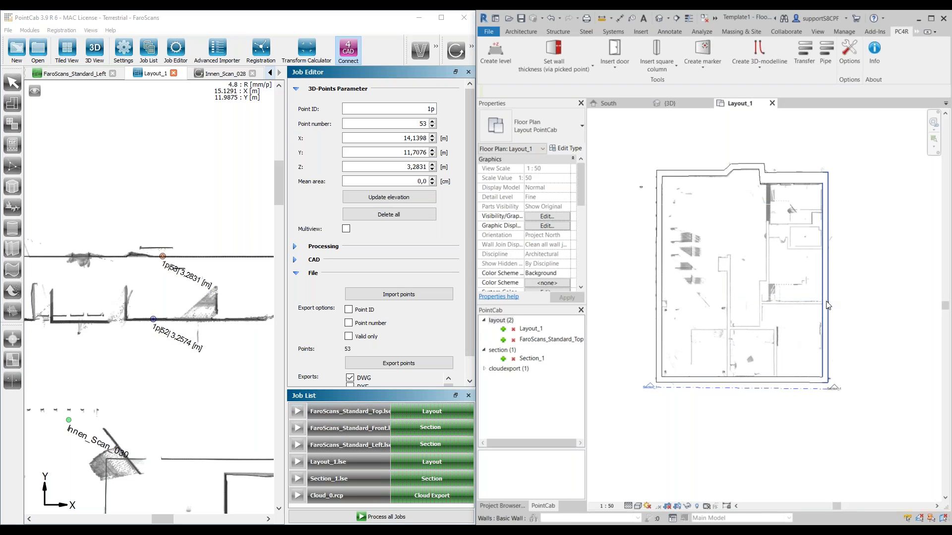
scroll(790, 307, "up", 2)
scroll(791, 307, "up", 1)
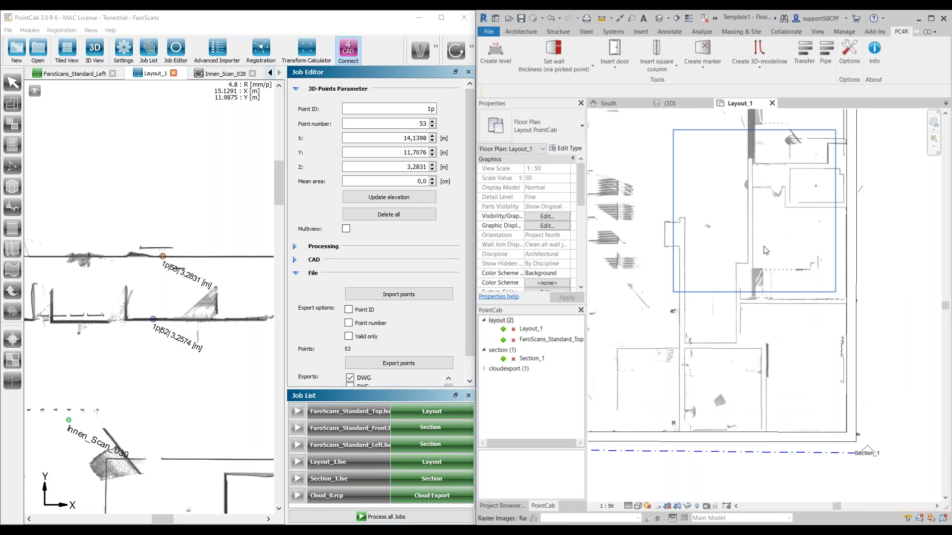
middle_click_drag(766, 250, 752, 325)
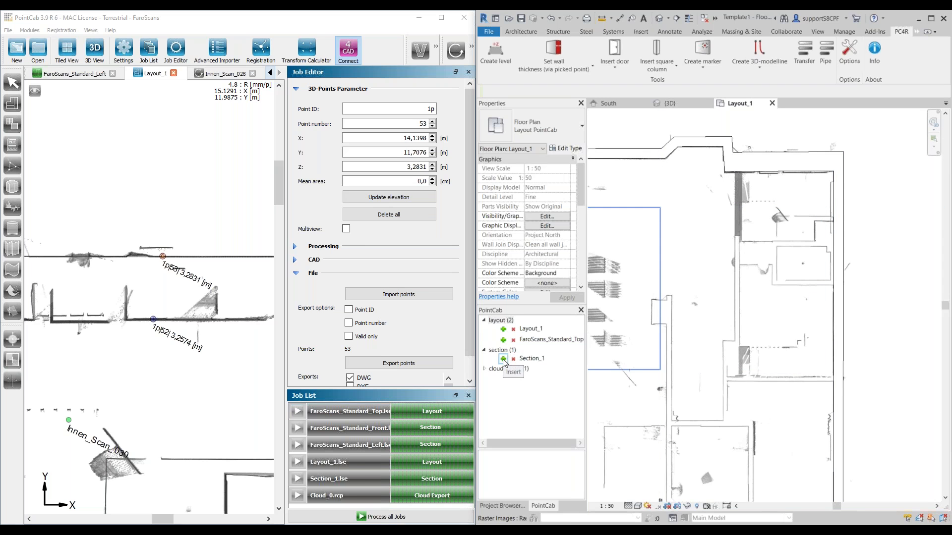
left_click(503, 359)
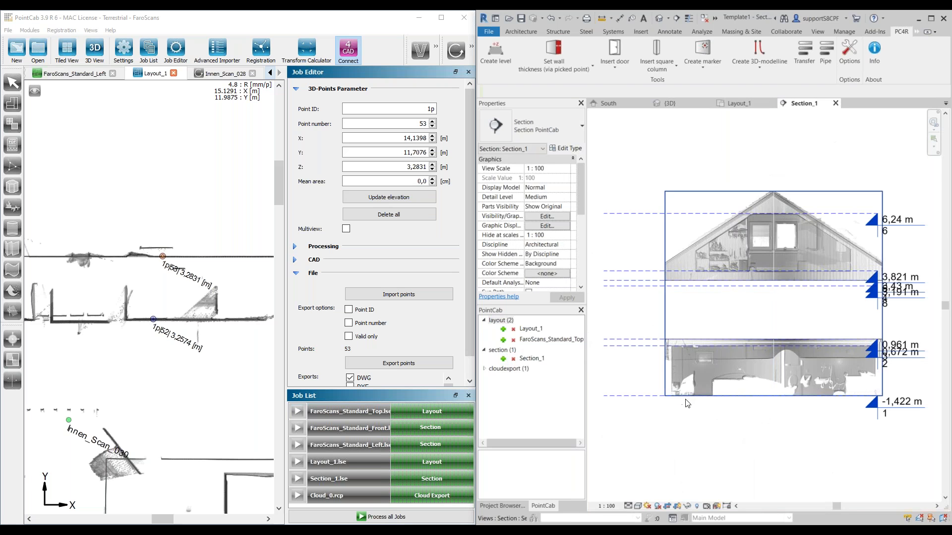
Step: Set the draw layer of the section's lower-left raster image to Foreground
left_click(688, 316)
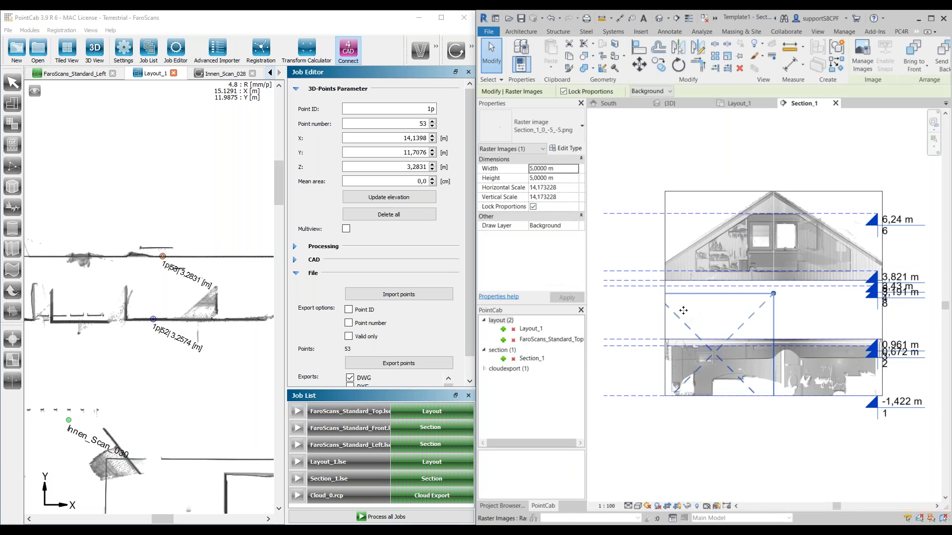
scroll(717, 293, "up", 3)
middle_click_drag(765, 325, 649, 340)
scroll(766, 299, "down", 1)
scroll(768, 299, "down", 1)
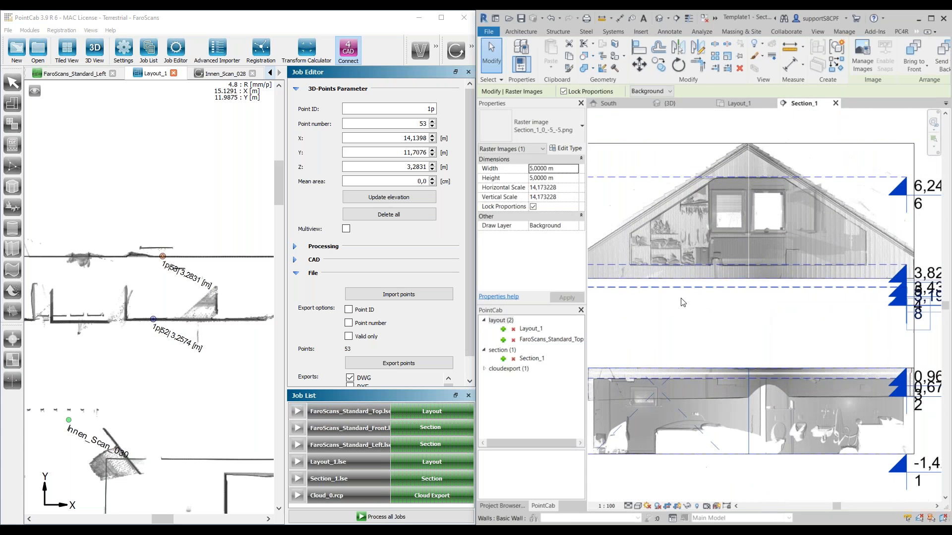
scroll(666, 293, "down", 1)
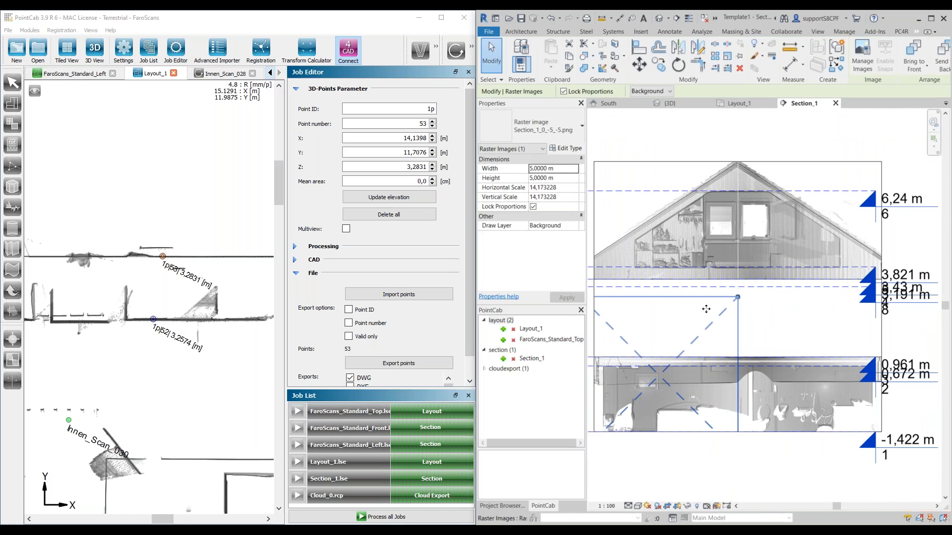
left_click(551, 226)
left_click(574, 225)
left_click(548, 243)
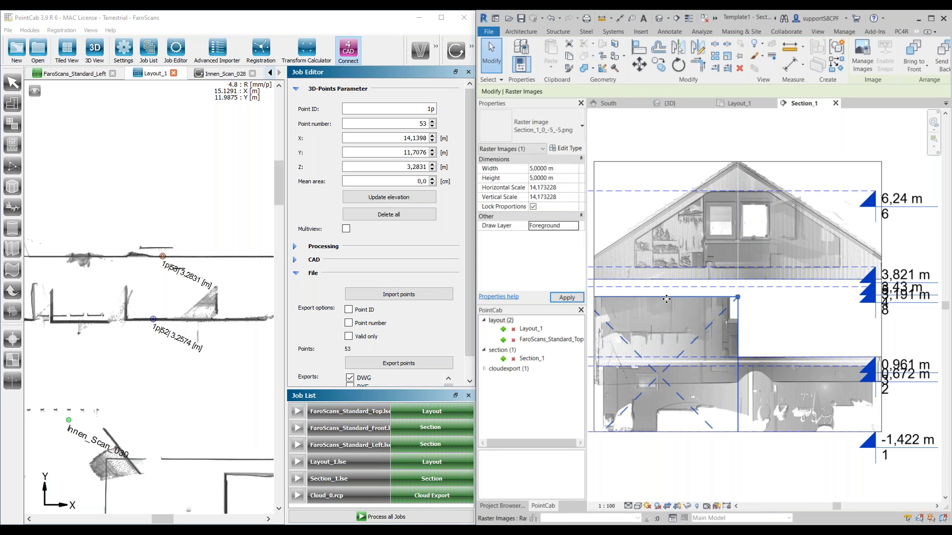
Step: Set the draw layer of the section's lower-right raster image to Foreground
left_click(817, 332)
left_click(550, 225)
left_click(575, 225)
left_click(557, 246)
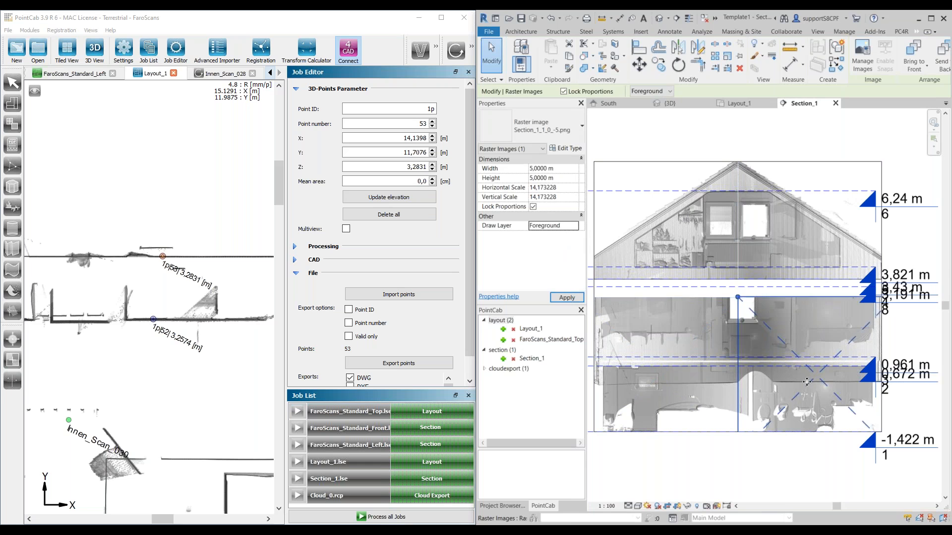
Step: Set the draw layer of the section's upper-left raster image to Foreground
left_click(670, 283)
left_click(670, 280)
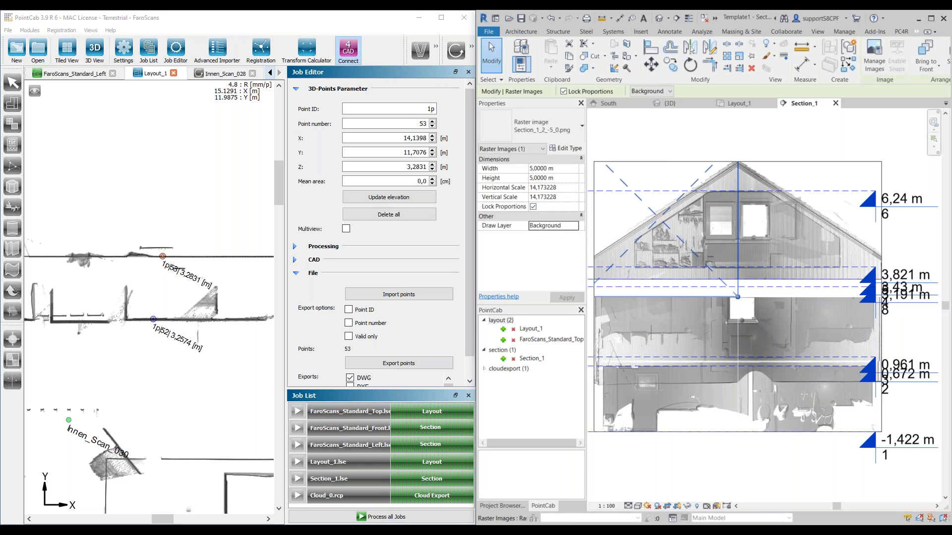
left_click(550, 226)
left_click(574, 226)
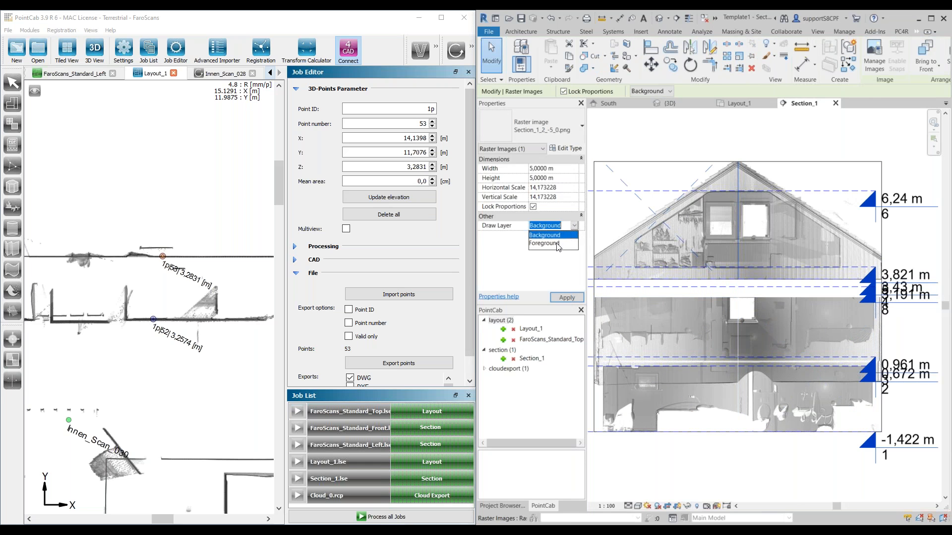
left_click(552, 247)
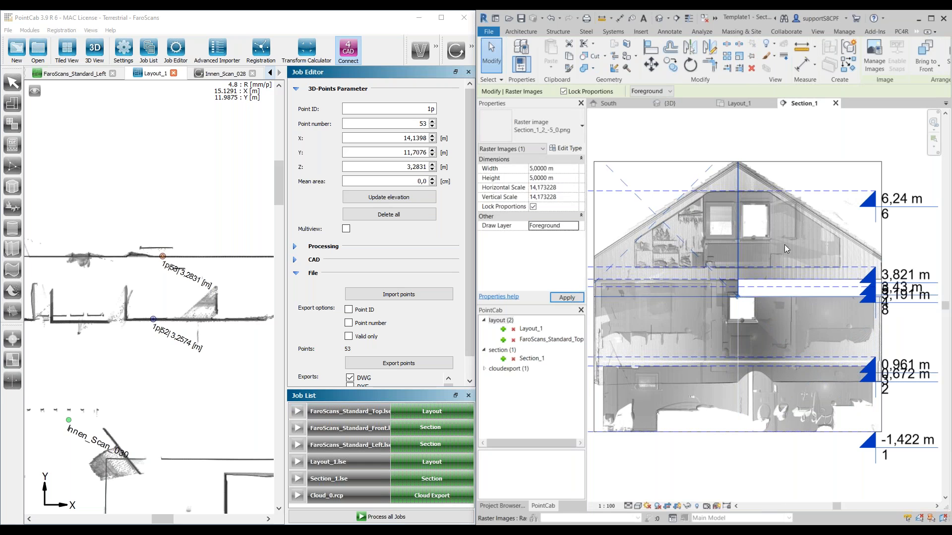
Step: Set the draw layer of the section's upper-right raster image to Foreground
left_click(790, 261)
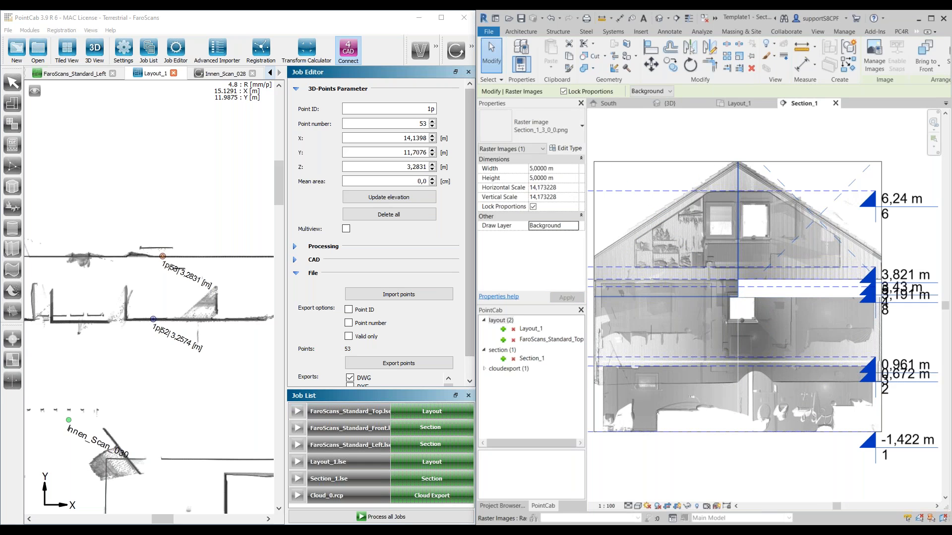
left_click(574, 226)
left_click(574, 226)
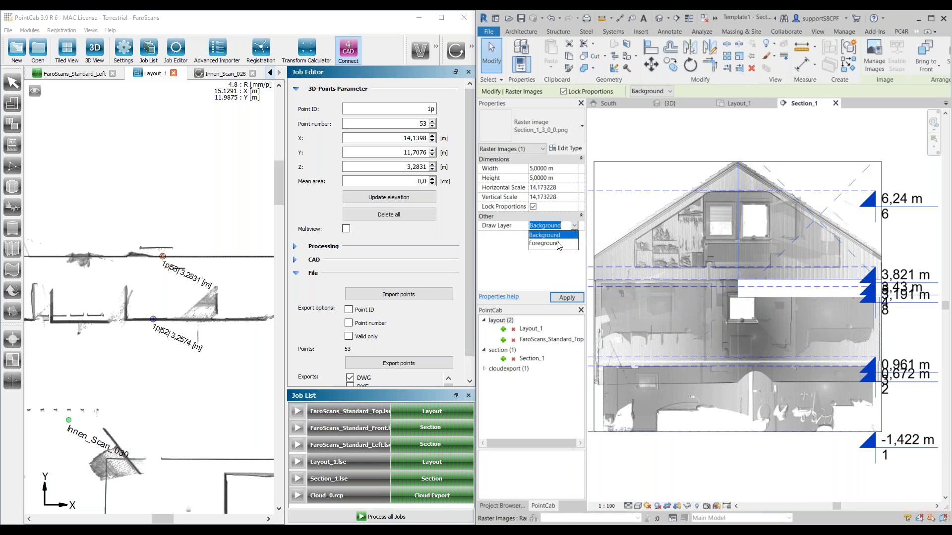
left_click(558, 246)
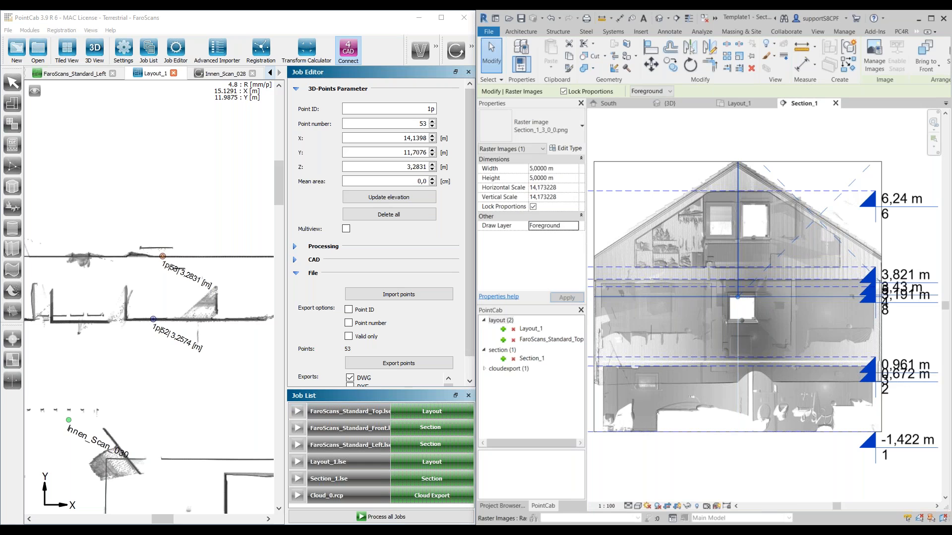
key("Escape")
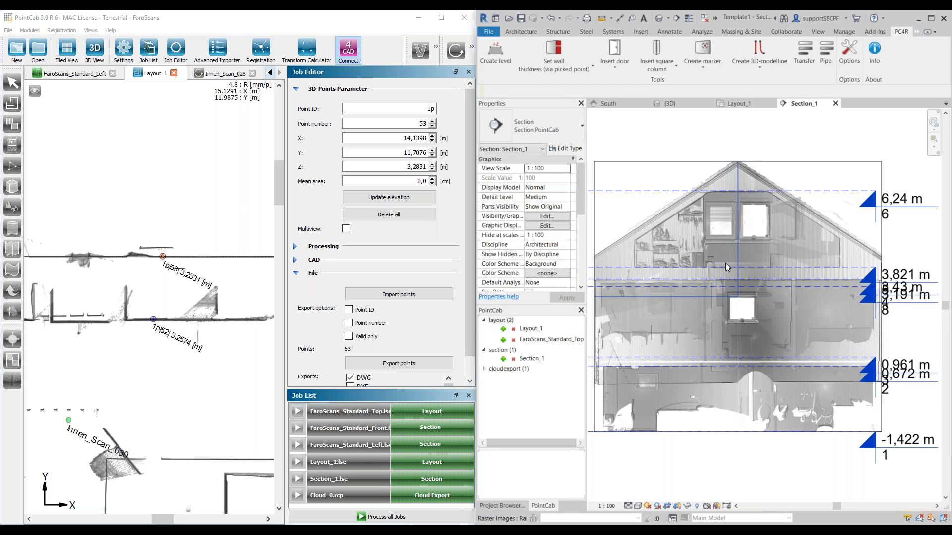
Step: Try to insert the PointCab cloud export Cloud_0 into the Revit project
scroll(770, 318, "down", 2)
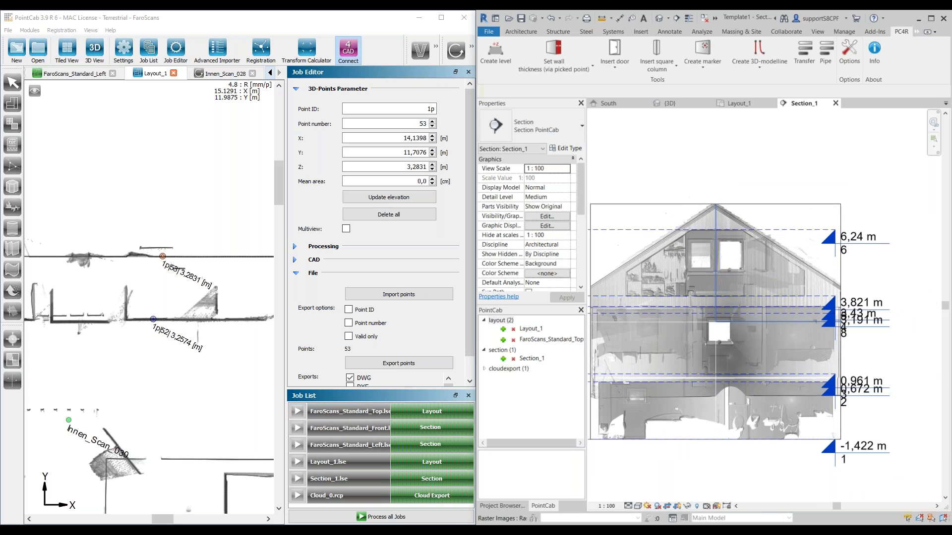
middle_click_drag(708, 346, 723, 340)
scroll(719, 338, "down", 1)
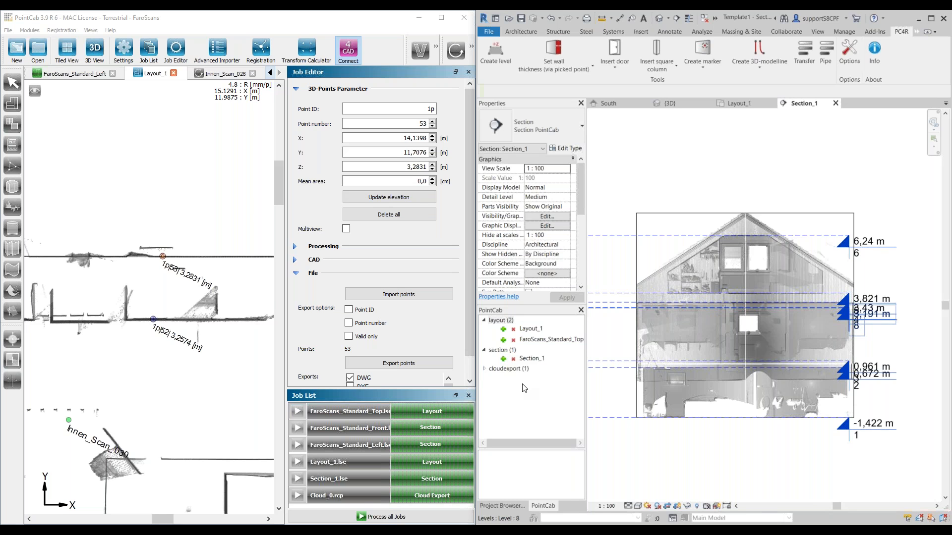
left_click(485, 370)
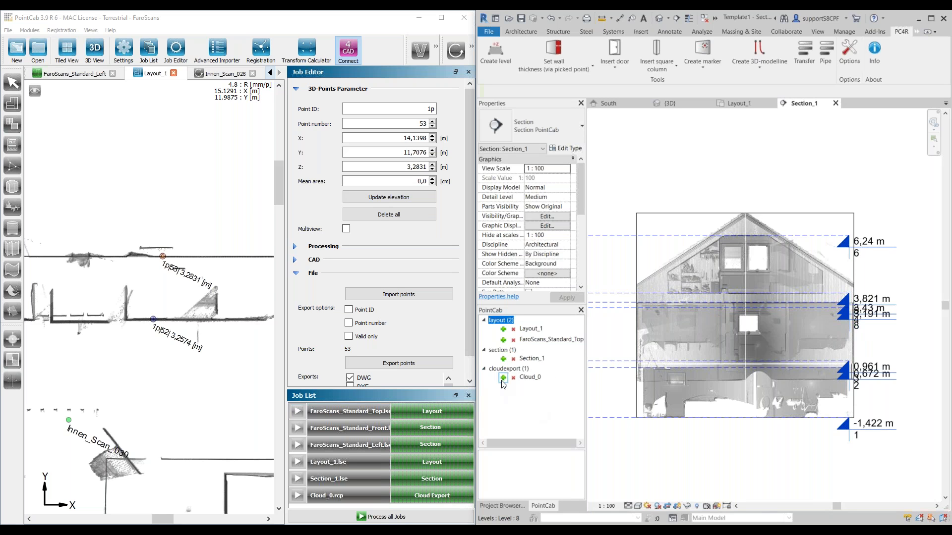
left_click(504, 380)
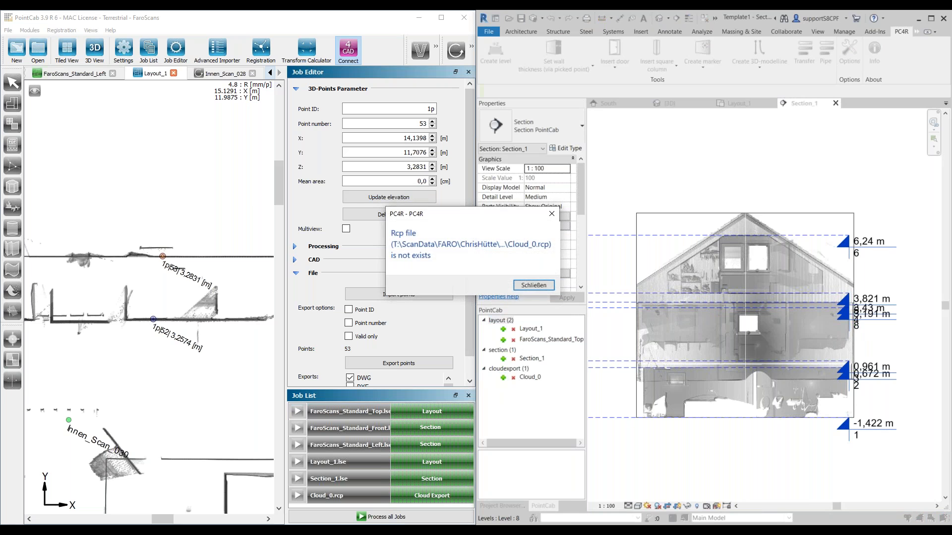
left_click(533, 286)
Step: Delete the Cloud_0 entry from the cloud exports listed in Revit
left_click(529, 378)
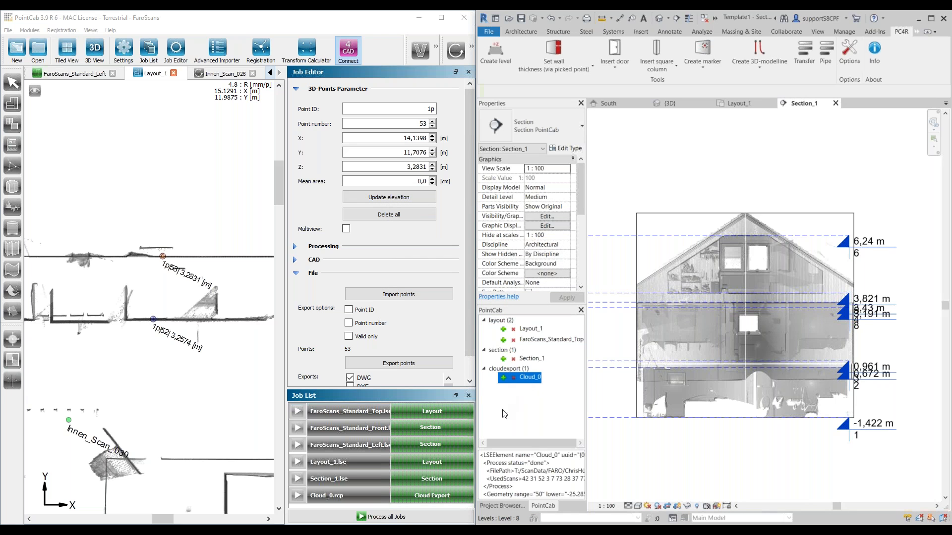
left_click(514, 378)
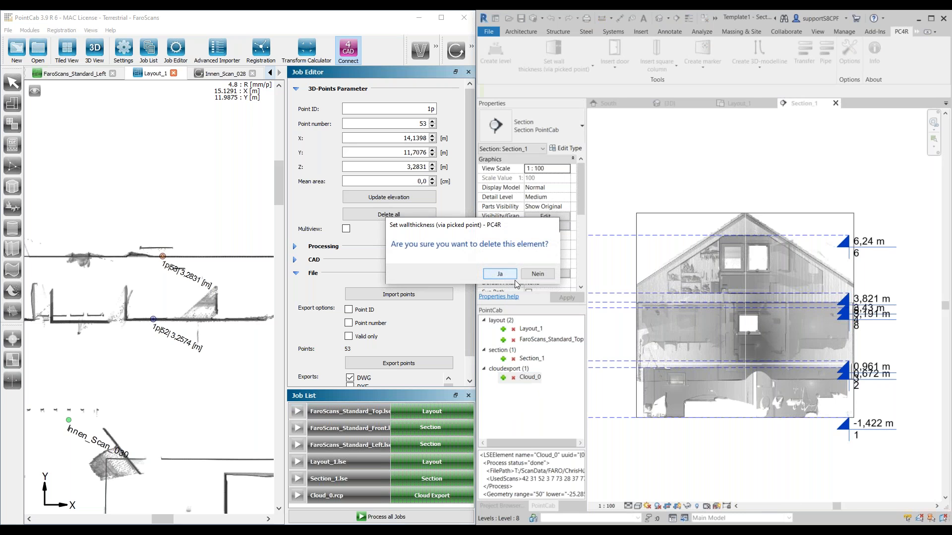
left_click(501, 274)
Step: In PointCab, delete the Cloud_0 export region at the bay in the FaroScans_Standard_Top view
left_click(330, 496)
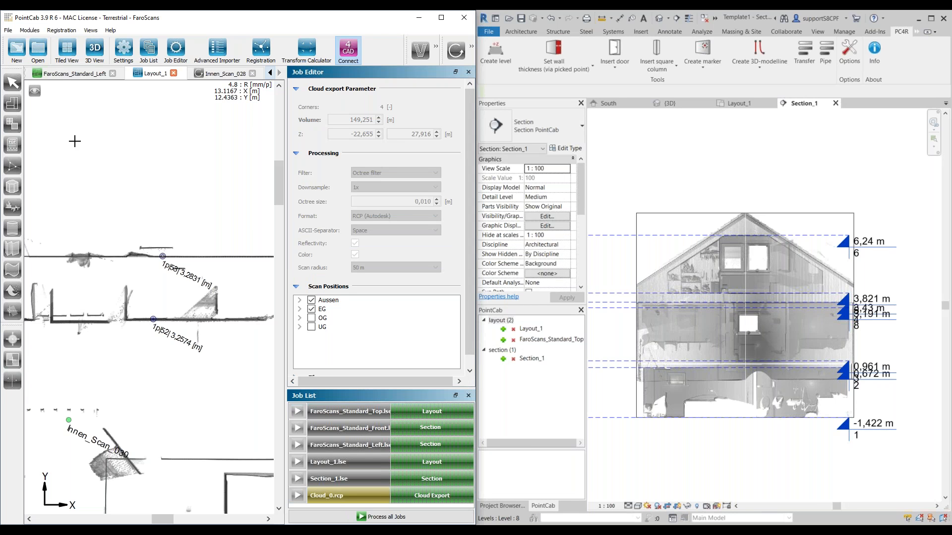
left_click(271, 73)
left_click(271, 74)
left_click(69, 75)
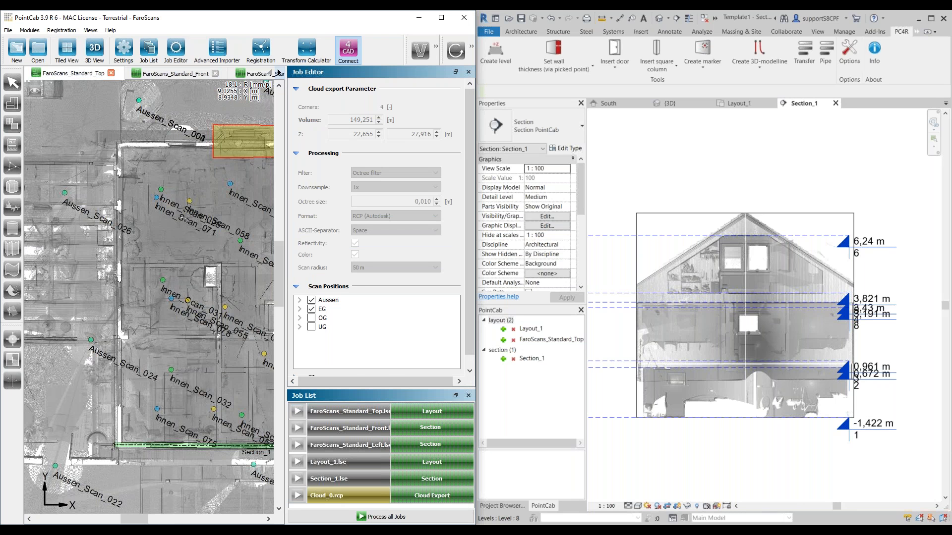
left_click(13, 83)
scroll(219, 131, "up", 1)
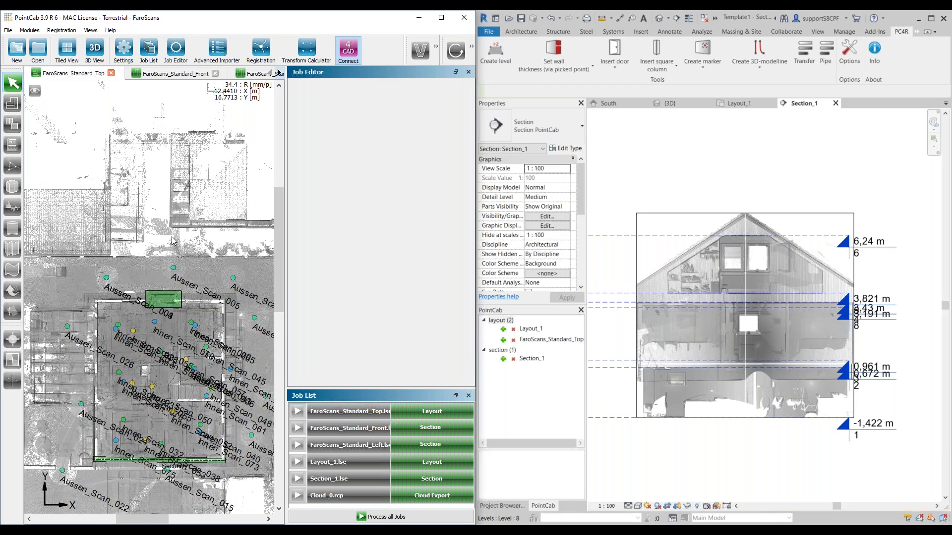
left_click(175, 299)
key("Delete")
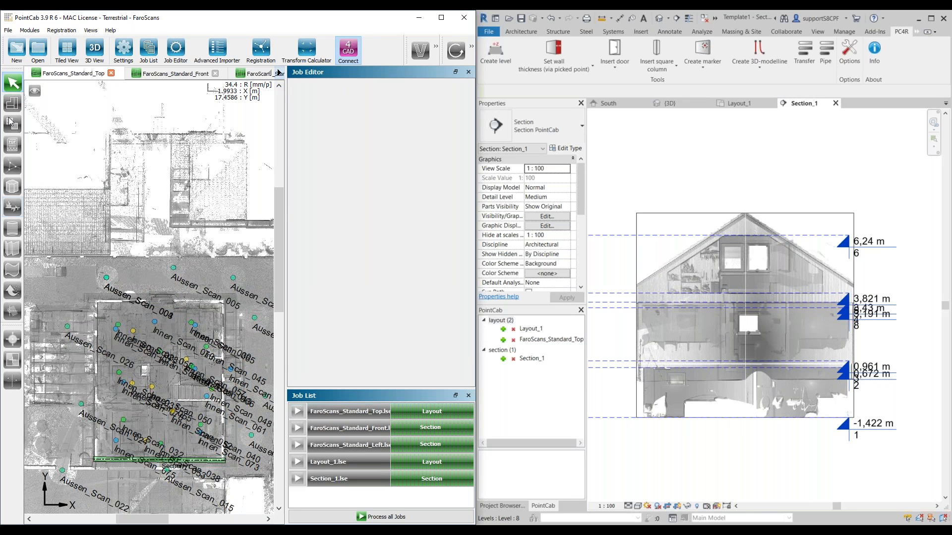
Step: Draw a new four-corner cloud export region around the bay on the building's upper exterior wall
left_click(14, 296)
scroll(125, 299, "up", 4)
scroll(184, 296, "up", 3)
scroll(143, 290, "down", 3)
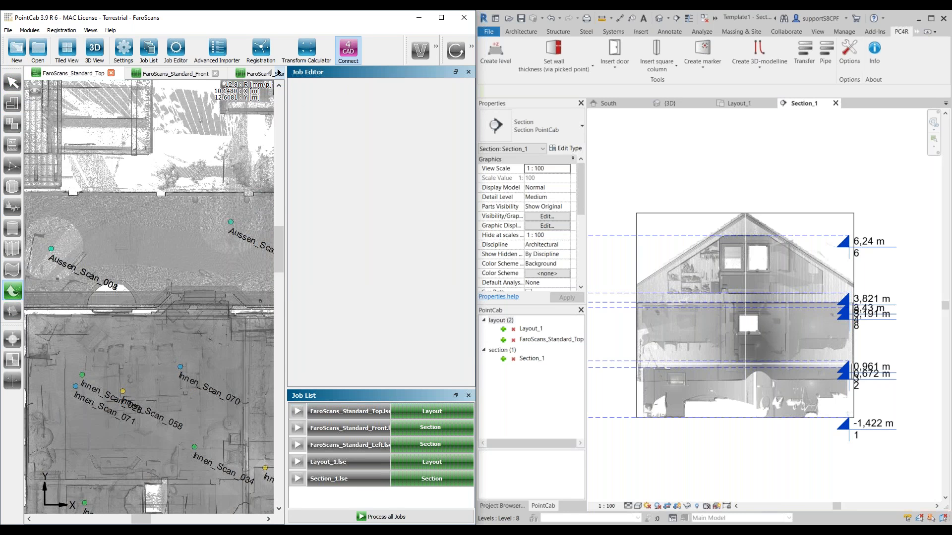
left_click(160, 273)
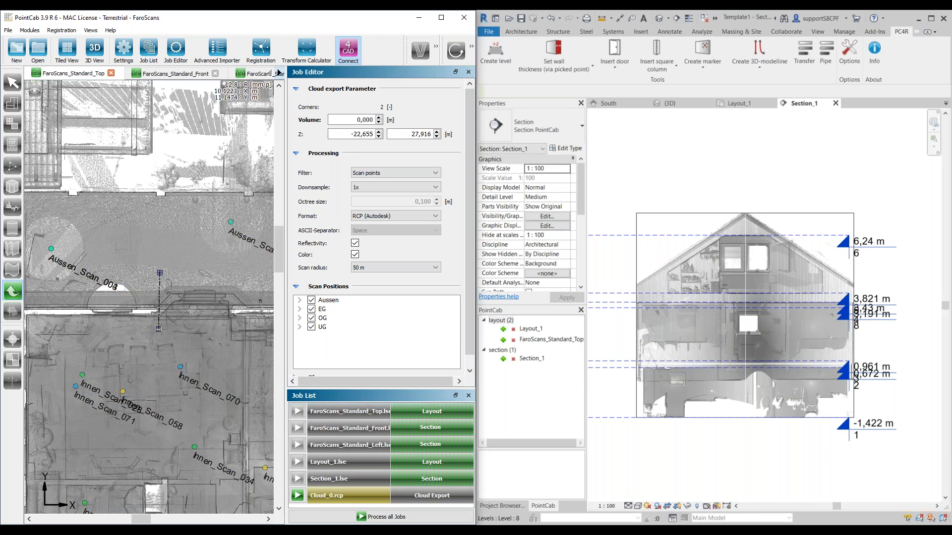
left_click(159, 329)
left_click(244, 329)
left_click(245, 270)
left_click(160, 273)
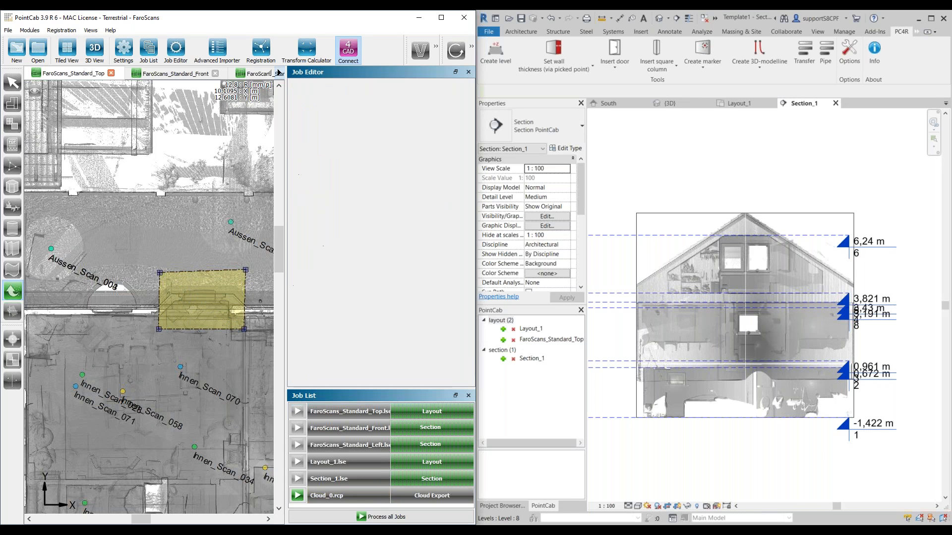
Step: Adjust the corners of the cloud export region to fit more tightly around the bay
scroll(142, 310, "down", 2)
scroll(185, 297, "up", 3)
scroll(185, 297, "up", 2)
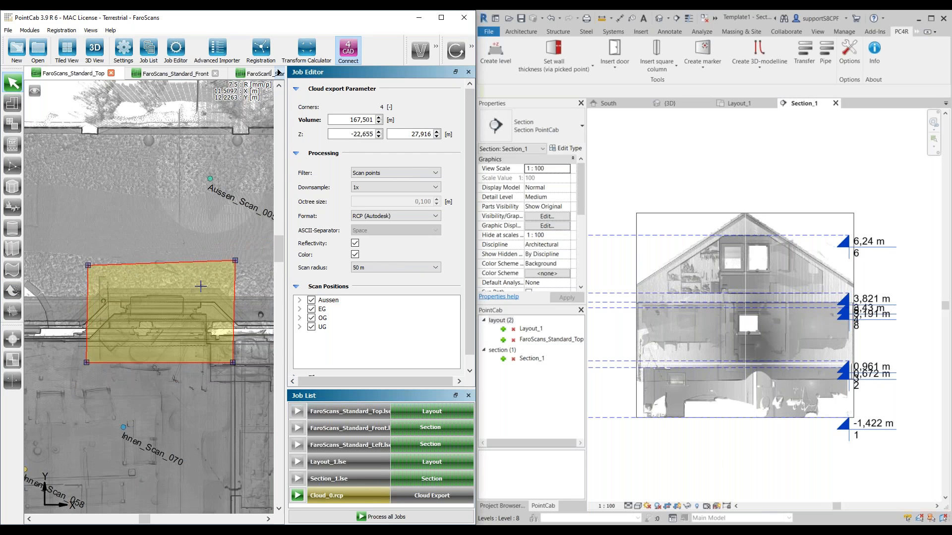
scroll(201, 287, "down", 1)
left_click_drag(204, 271, 203, 276)
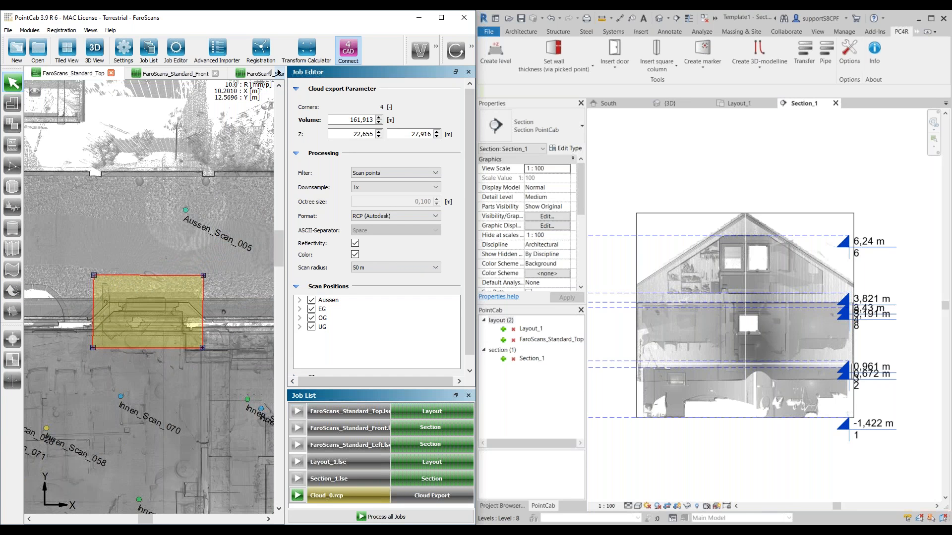
left_click_drag(94, 276, 93, 275)
left_click_drag(93, 346, 89, 347)
scroll(89, 347, "down", 1)
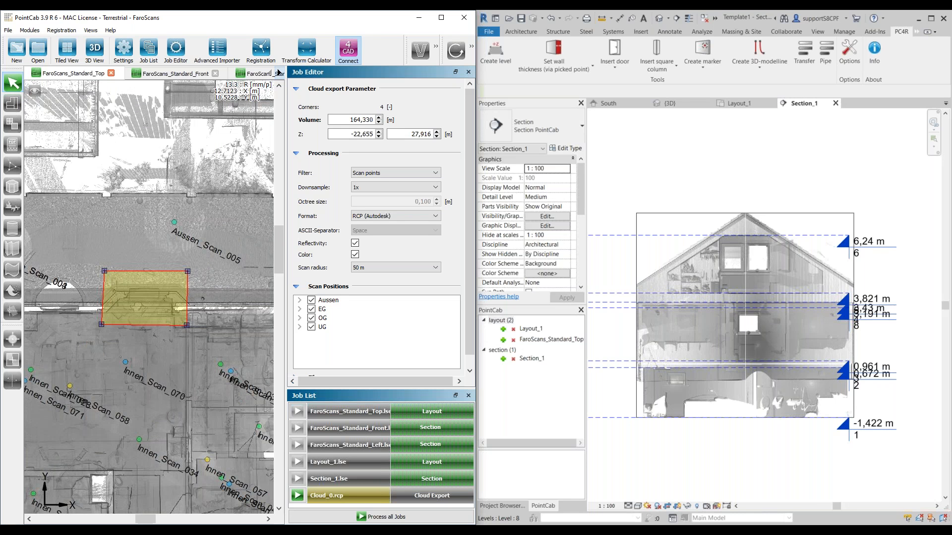
left_click_drag(186, 325, 192, 323)
mouse_move(187, 270)
left_mouse_down()
mouse_move(196, 270)
mouse_move(187, 277)
left_mouse_up()
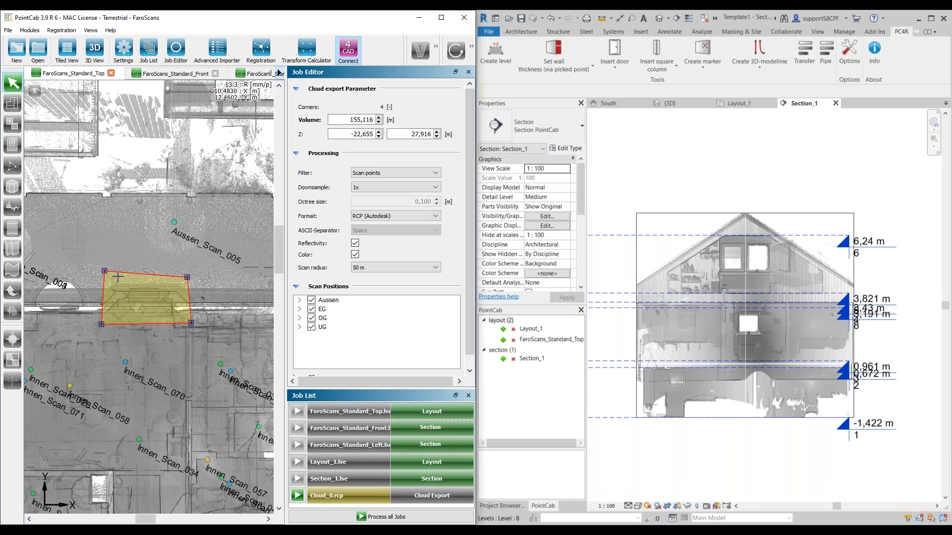
left_click_drag(107, 270, 104, 279)
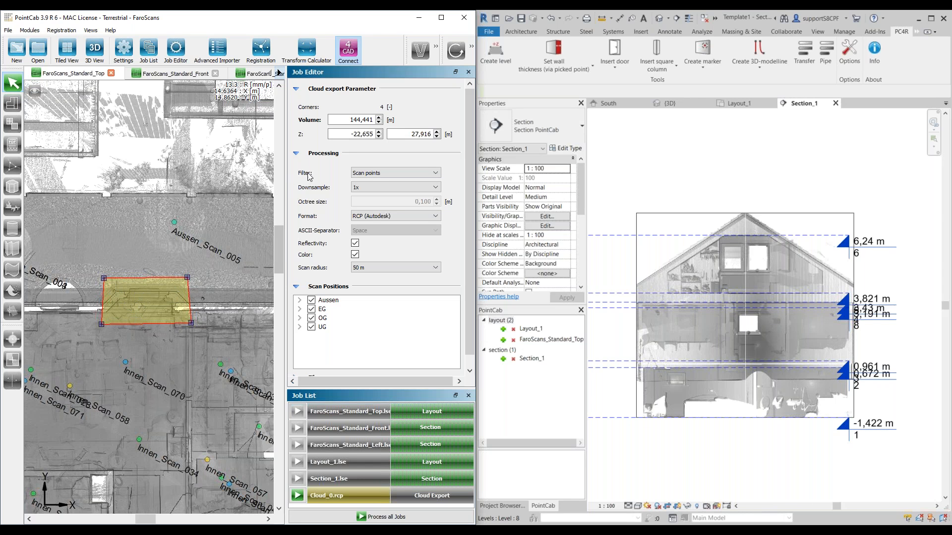
Step: Configure the cloud export with the Octree filter, an octree size of 0,010 m and the RCP (Autodesk) format
left_click(382, 172)
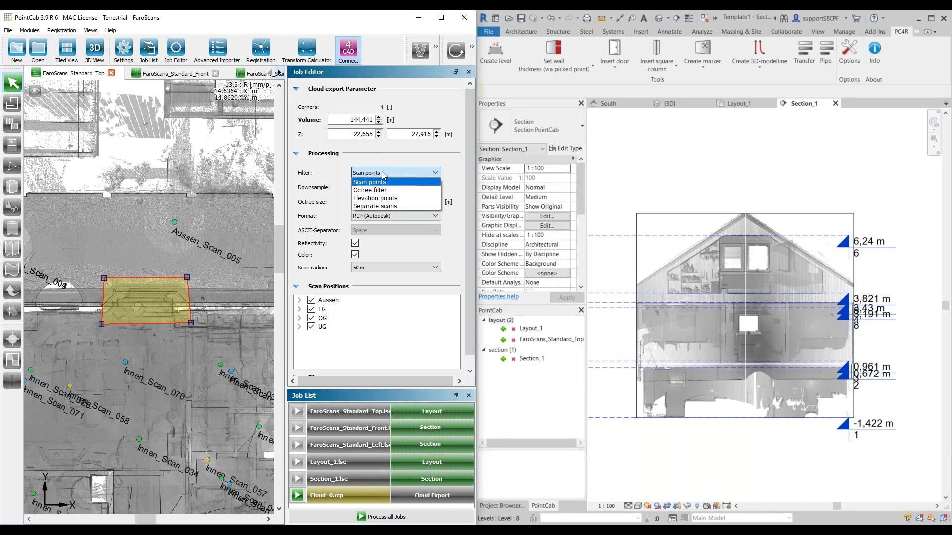
left_click(399, 191)
double_click(422, 201)
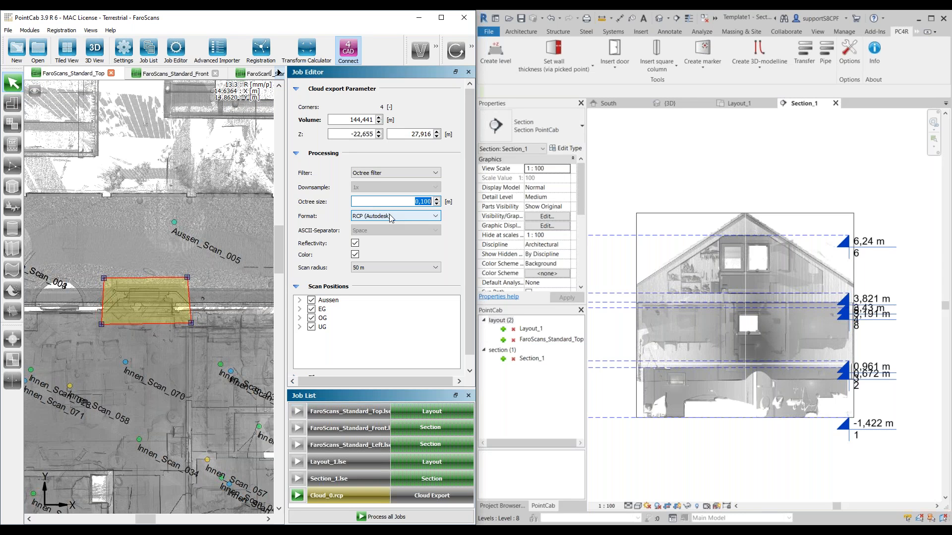
type("0,01")
left_click(400, 220)
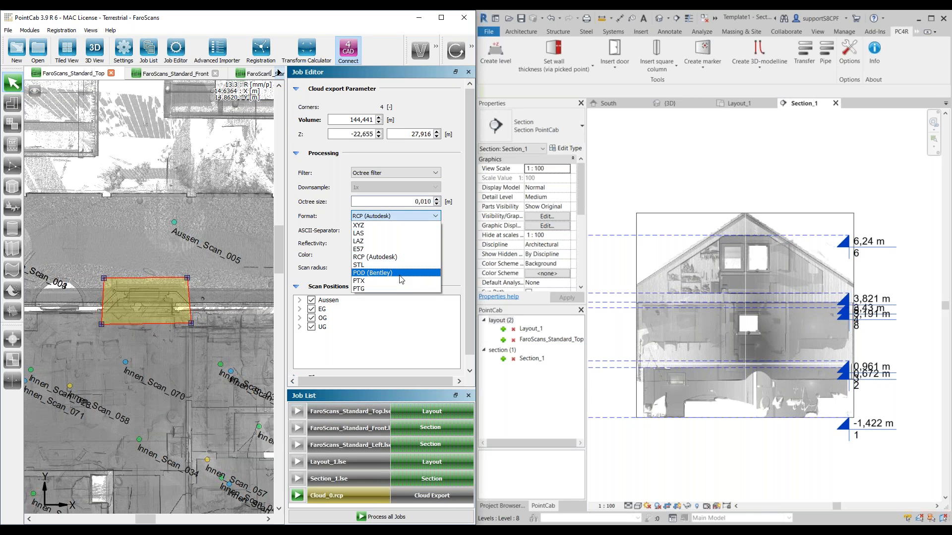
left_click(393, 257)
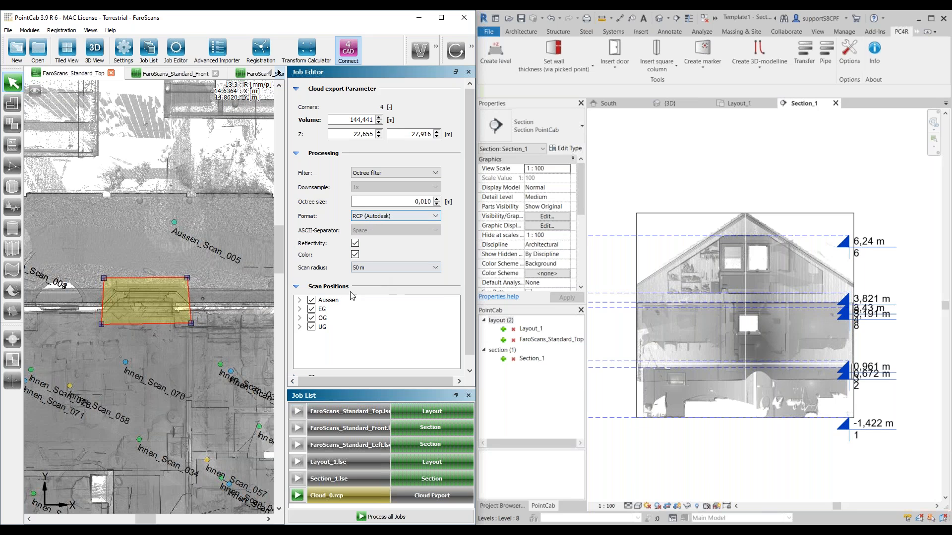
Step: Exclude the OG and UG scan positions from the cloud export and start processing the Cloud_0.rcp job
left_click(311, 319)
left_click(312, 328)
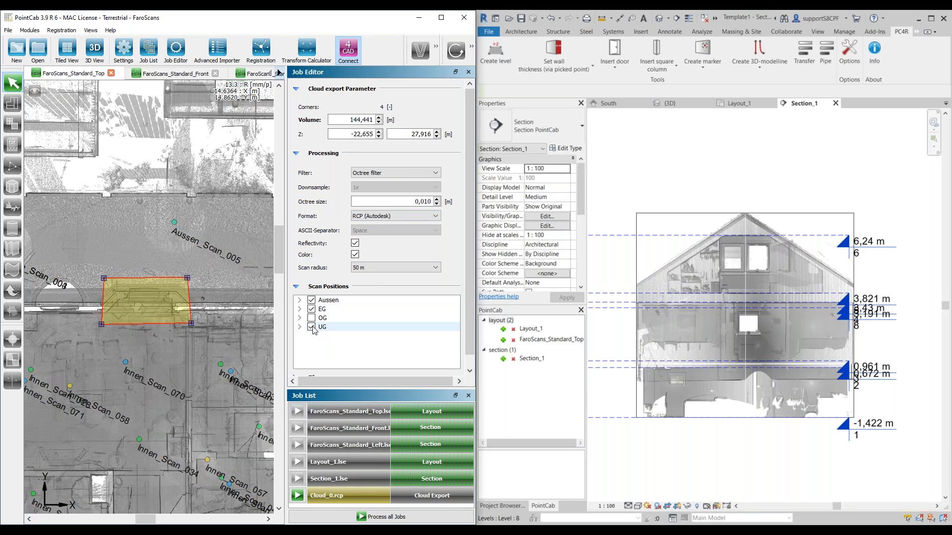
left_click(298, 496)
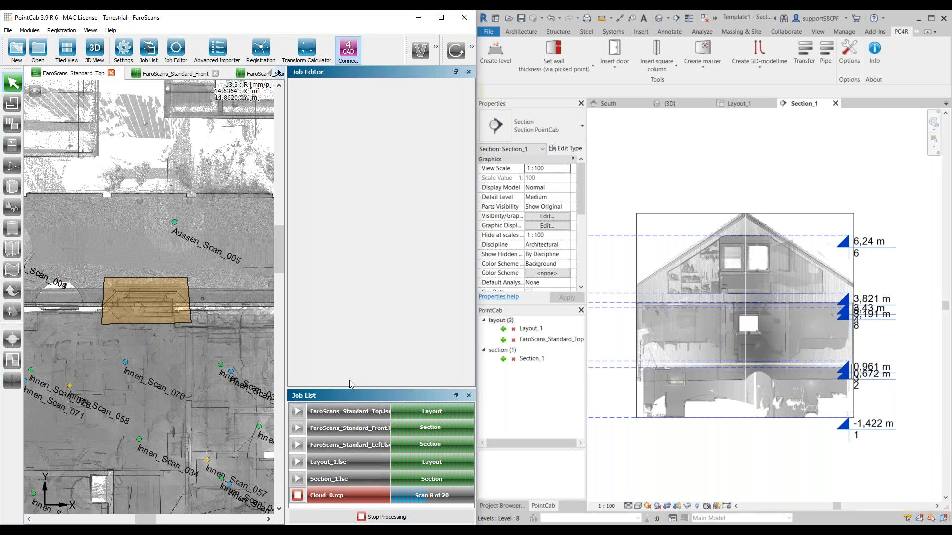
left_click_drag(366, 390, 366, 325)
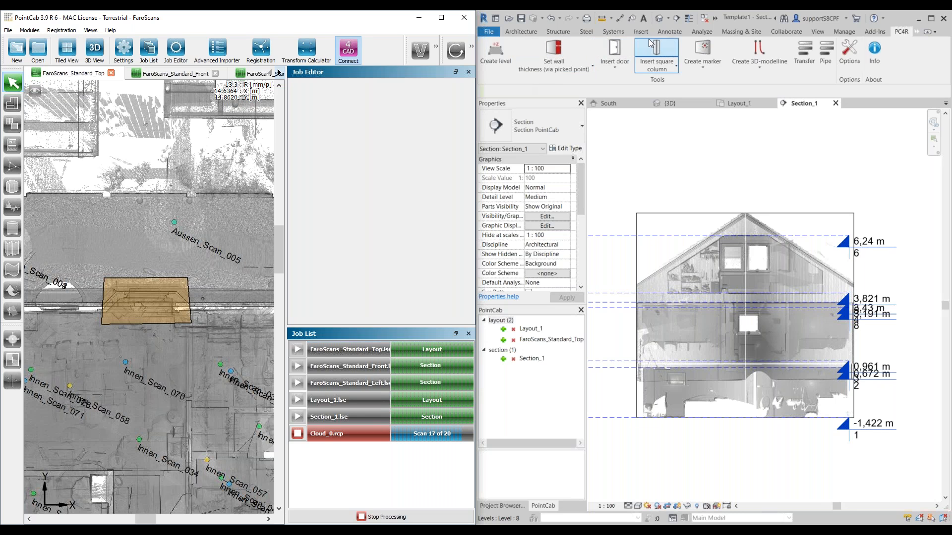
Step: Switch to Revit and open the Layout_1 floor plan view
scroll(125, 308, "down", 5)
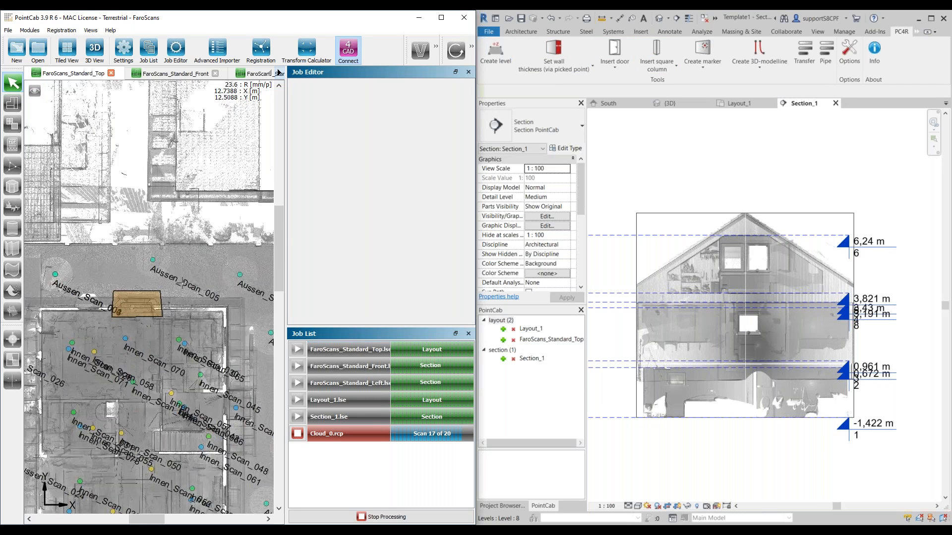
scroll(123, 370, "up", 5)
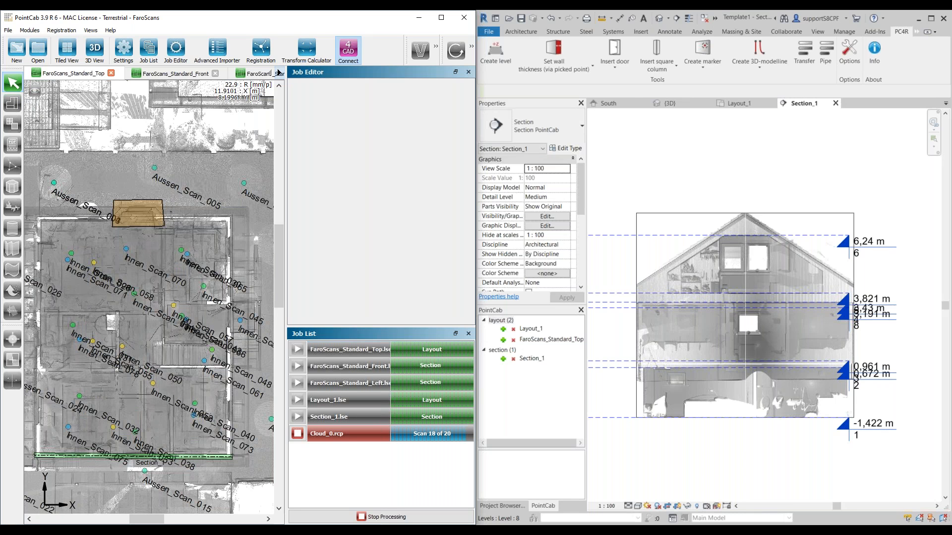
left_click(754, 102)
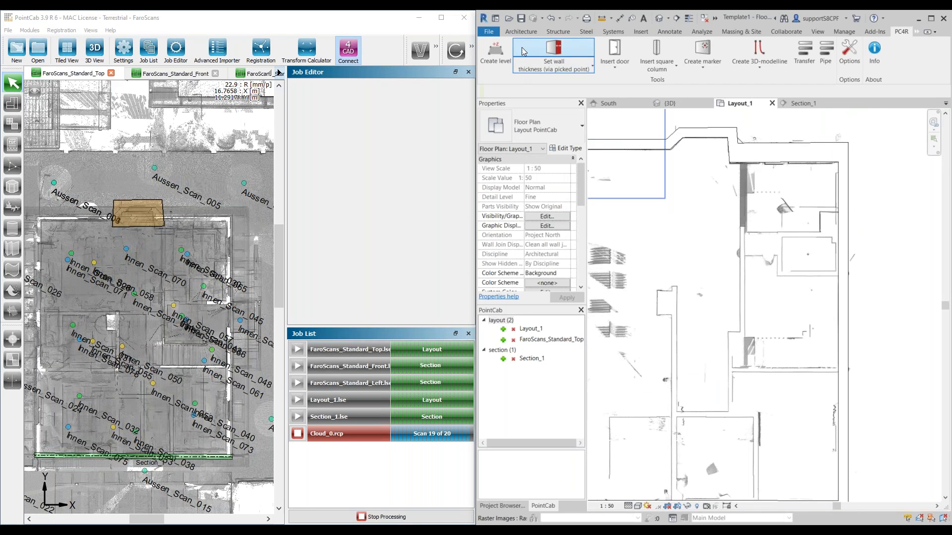
Step: Draw a Standard 20.0 basic wall about 6.75 m long up the scanned interior wall, from the lower exterior wall to the niche
left_click(522, 32)
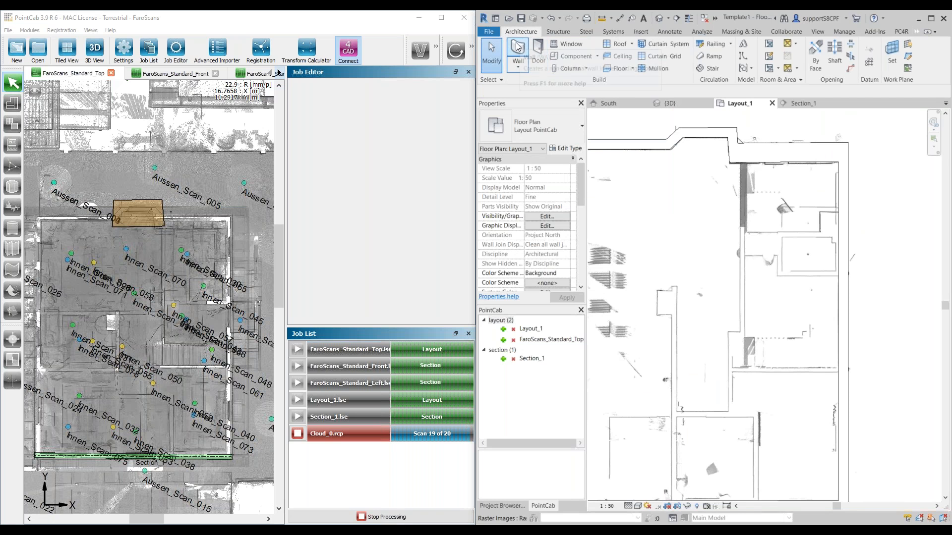
left_click(518, 52)
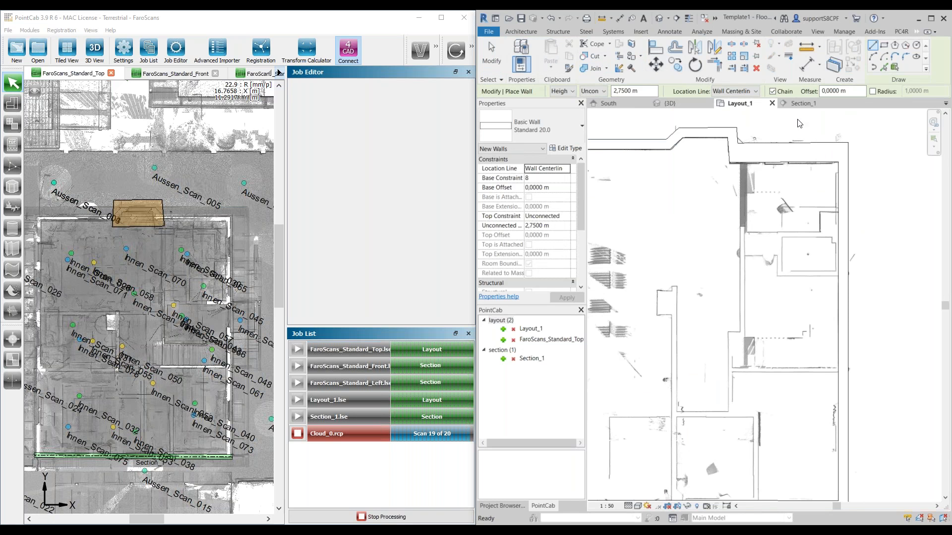
scroll(790, 255, "up", 2)
middle_click_drag(822, 227, 789, 146)
scroll(696, 380, "up", 1)
middle_click_drag(723, 322, 816, 197)
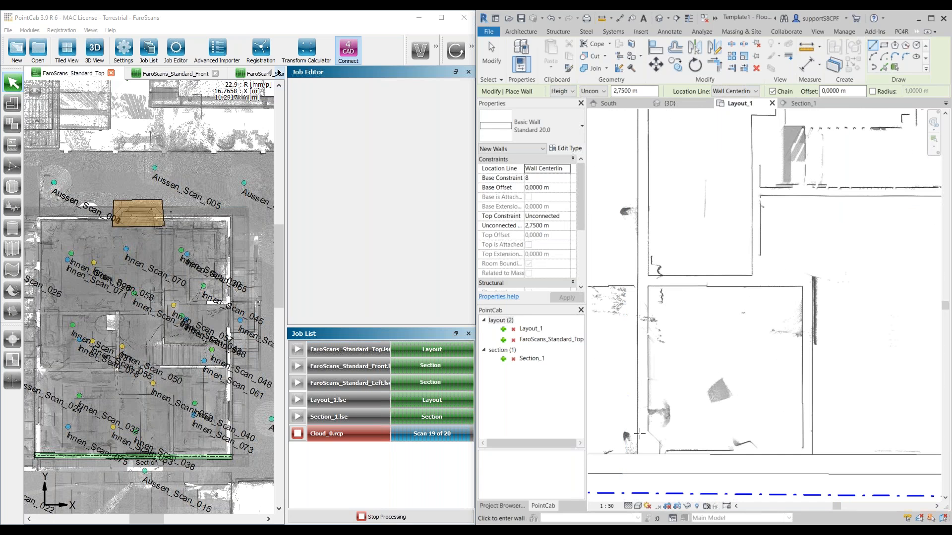
left_click(638, 454)
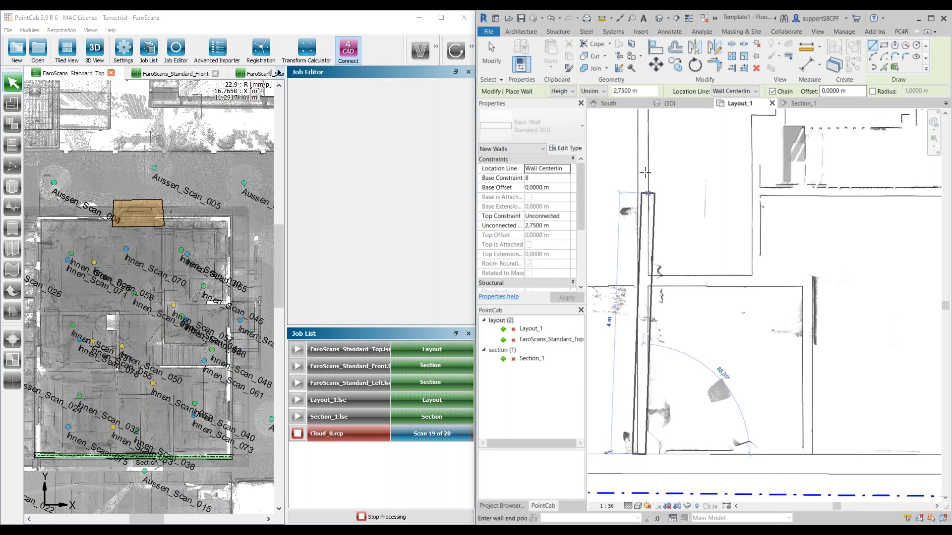
scroll(644, 176, "down", 2)
middle_click_drag(649, 159, 636, 342)
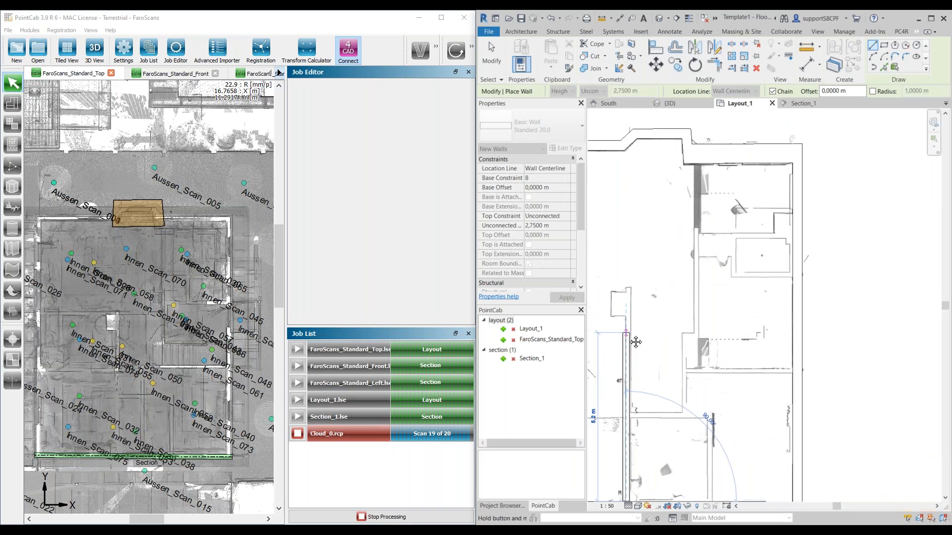
left_click(626, 293)
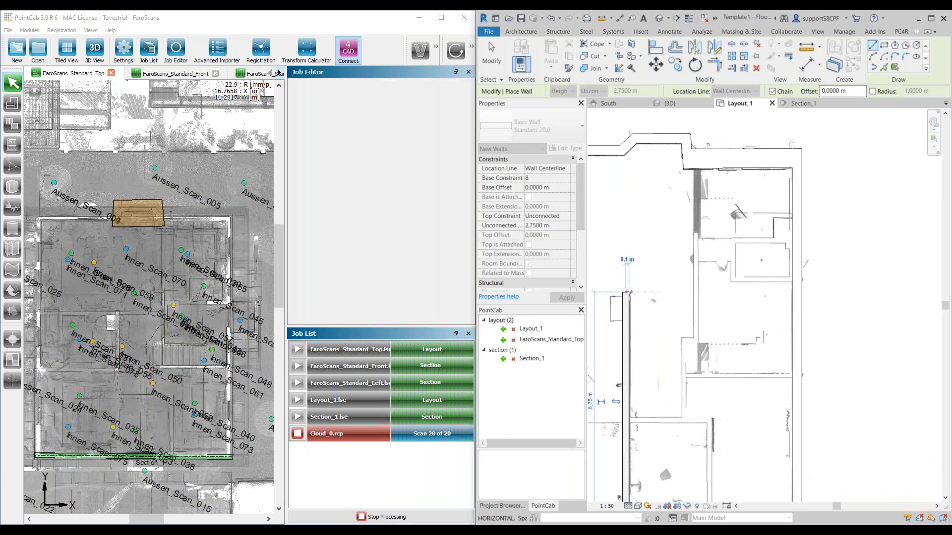
key("Escape")
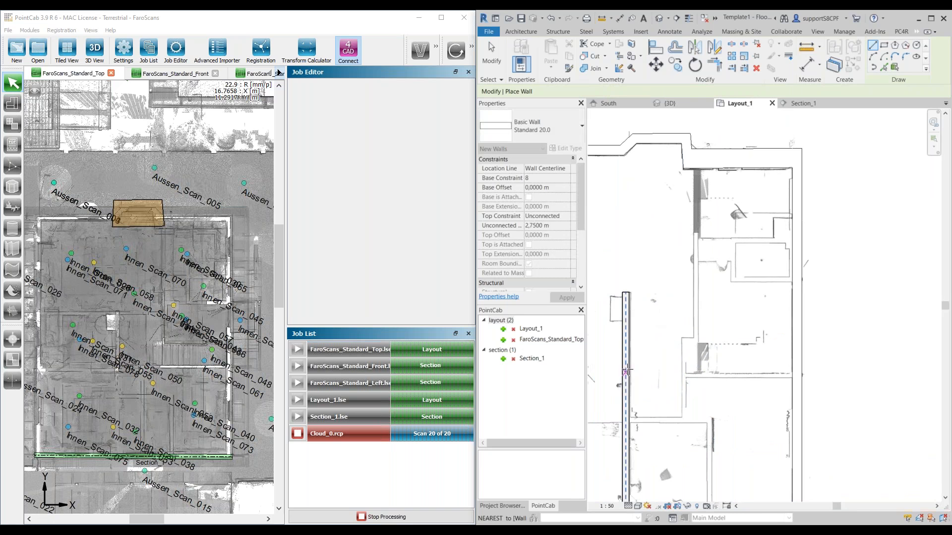
left_click(626, 367)
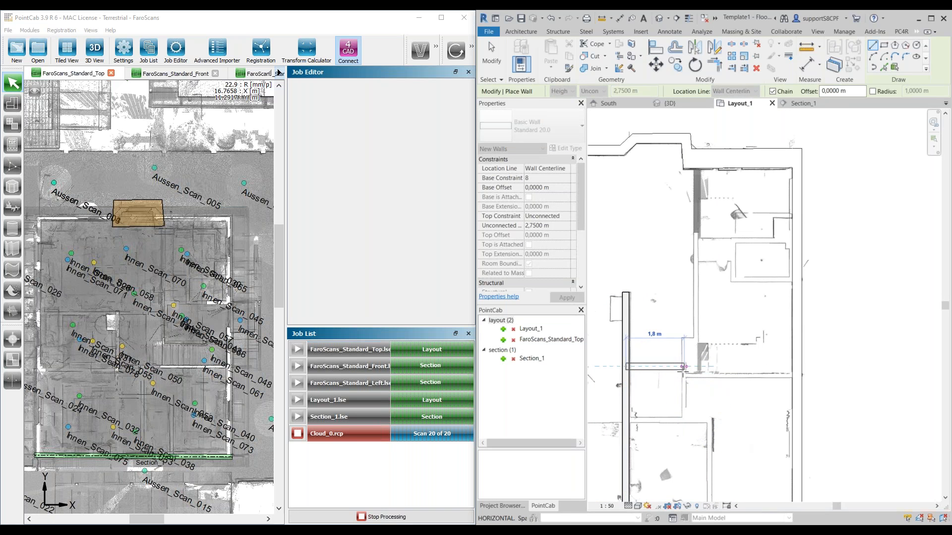
key("Escape")
key("Escape")
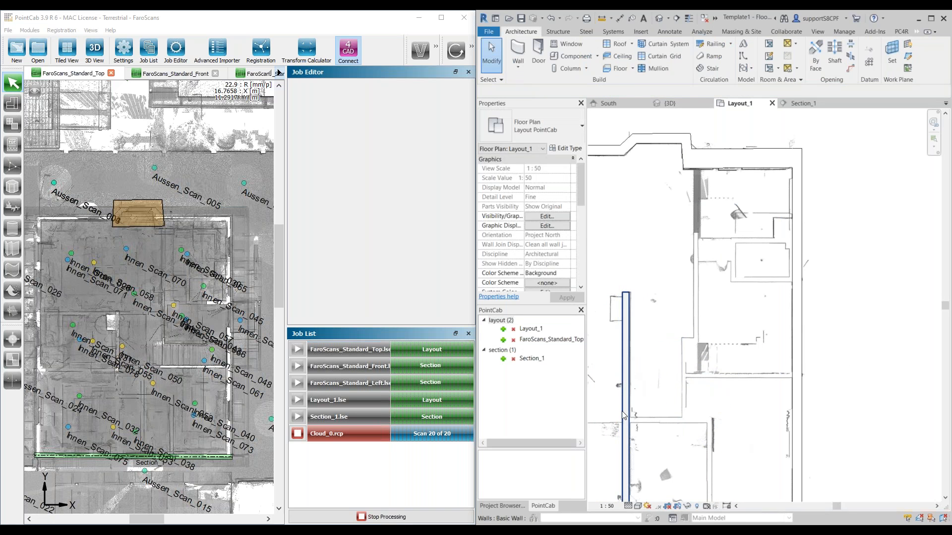
Step: Nudge the new interior wall slightly to the right to line it up with the scanned wall faces
left_click(626, 416)
scroll(614, 429, "up", 3)
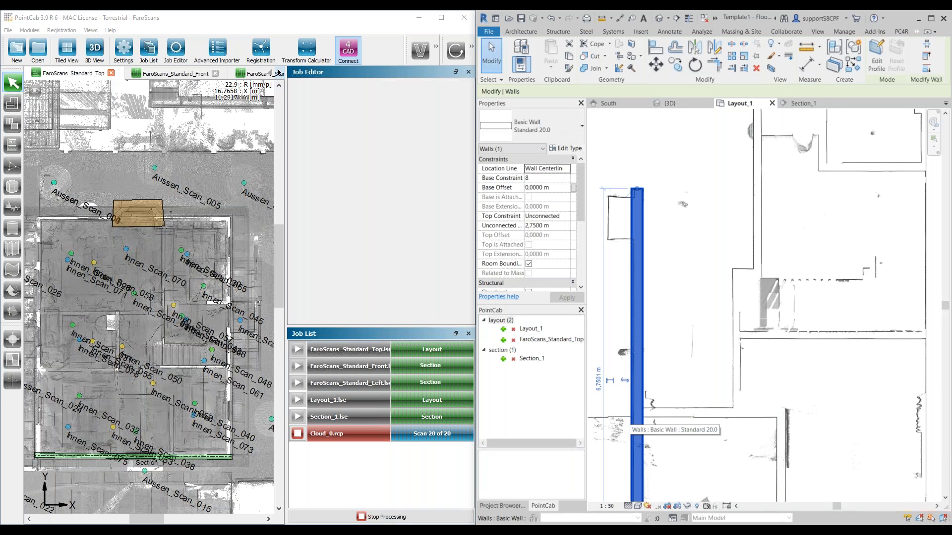
key("Right")
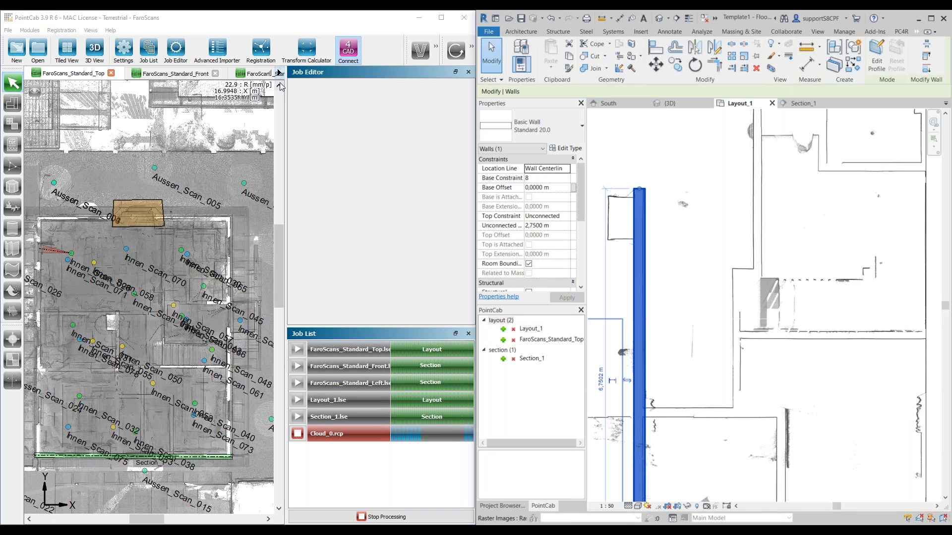
Step: Switch to PointCab and measure the thickness of the same interior wall below the niche in Layout_1
left_click(279, 73)
left_click(279, 74)
left_click(230, 74)
scroll(113, 389, "up", 5)
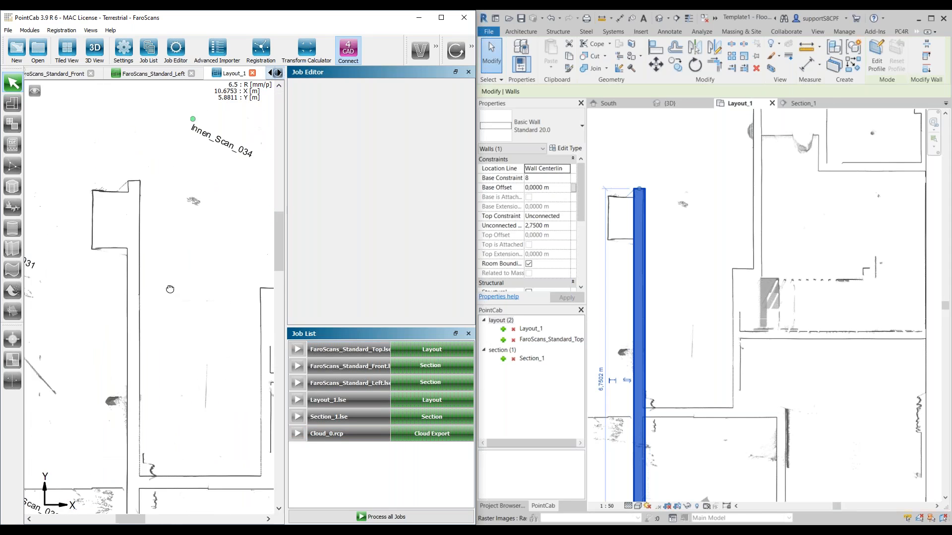
left_click_drag(98, 303, 164, 290)
scroll(163, 290, "up", 2)
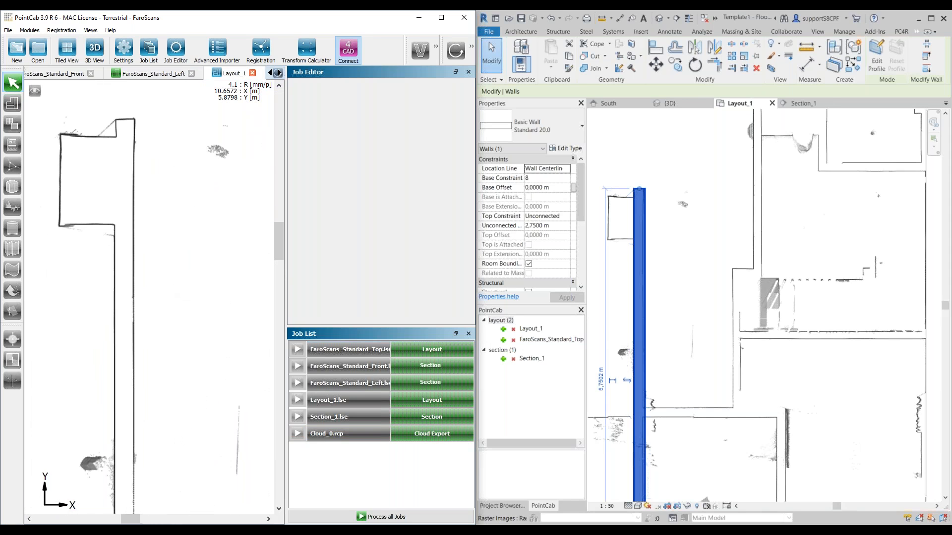
left_click(457, 51)
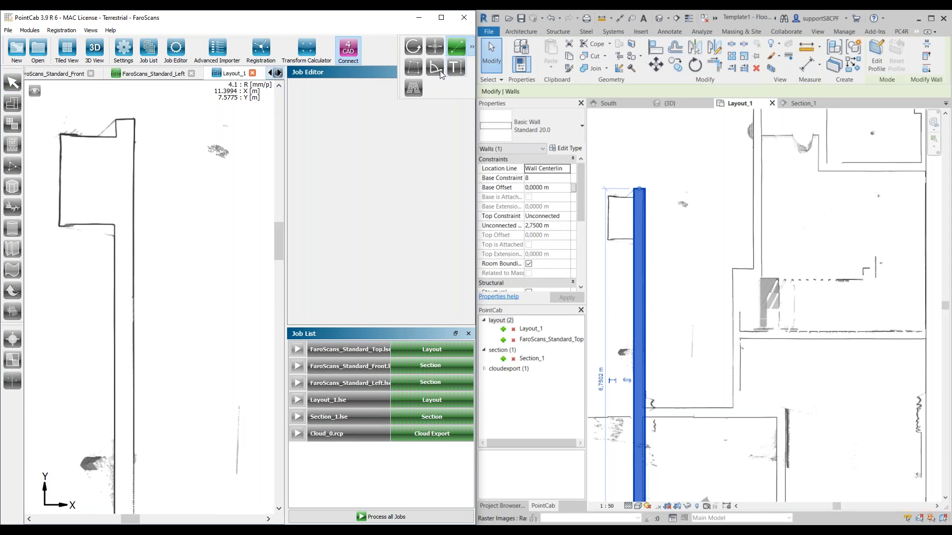
left_click(115, 308)
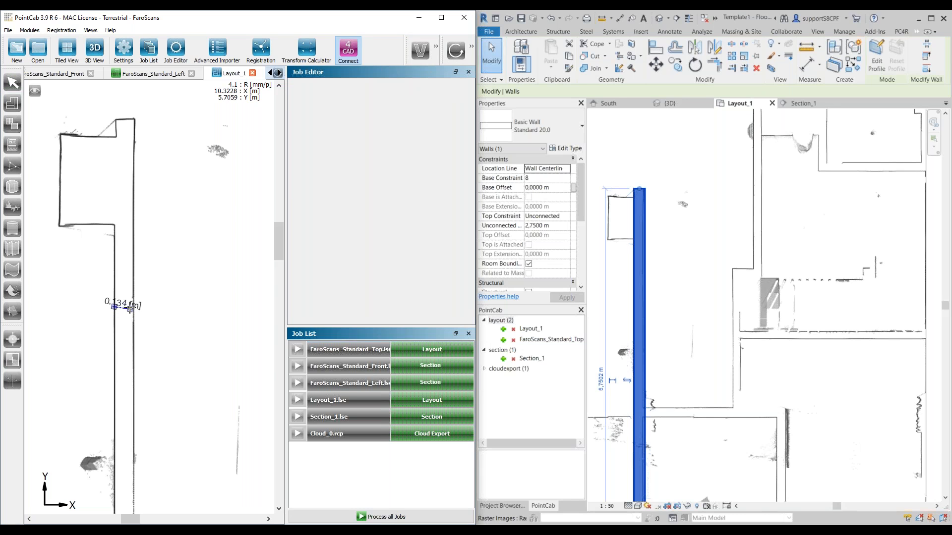
left_click(133, 307)
Step: Switch to Revit and review the available wall types and instance properties for the newly drawn wall
left_click(502, 65)
left_click(639, 295)
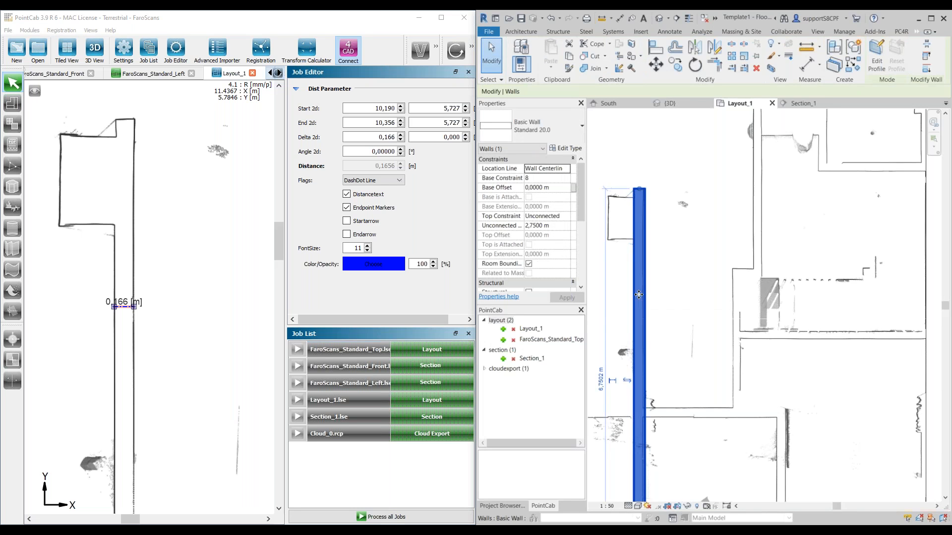
left_click(541, 127)
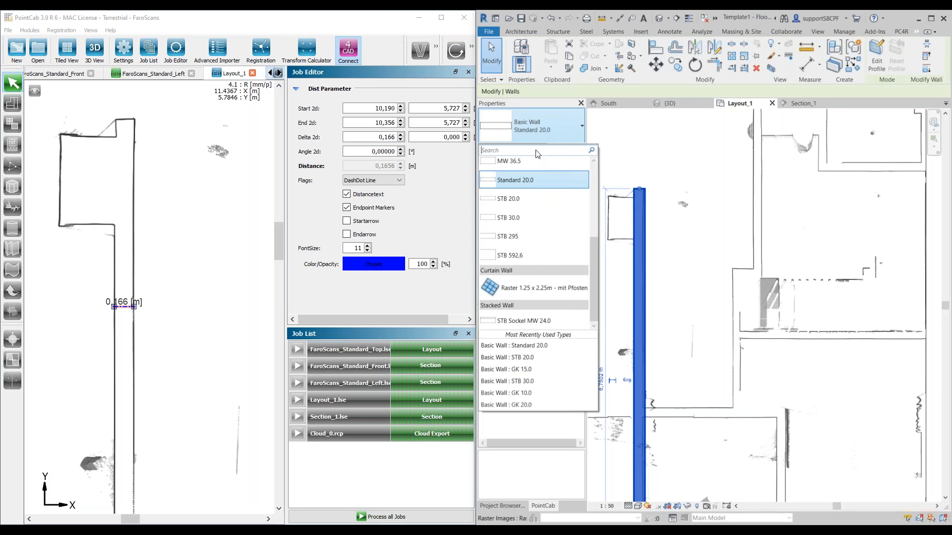
left_click(553, 127)
left_click(607, 128)
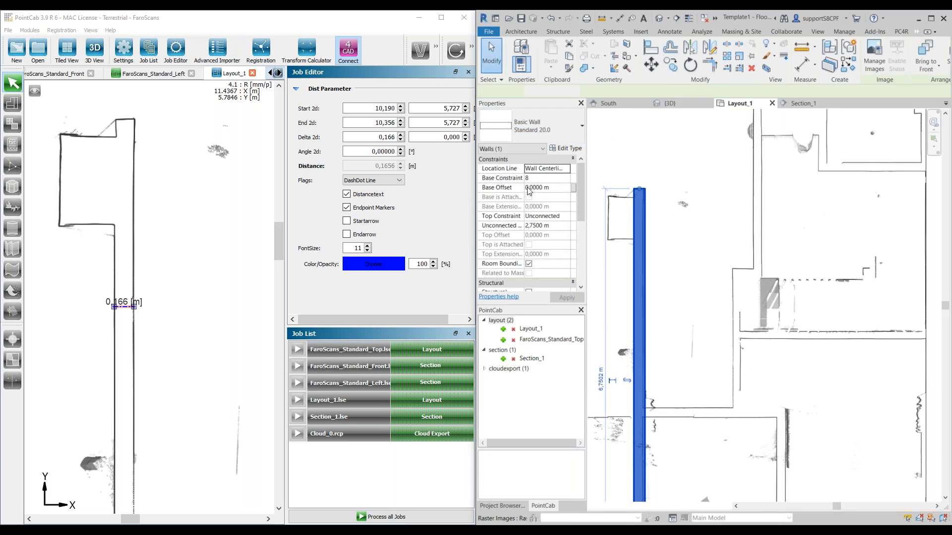
left_click(644, 272)
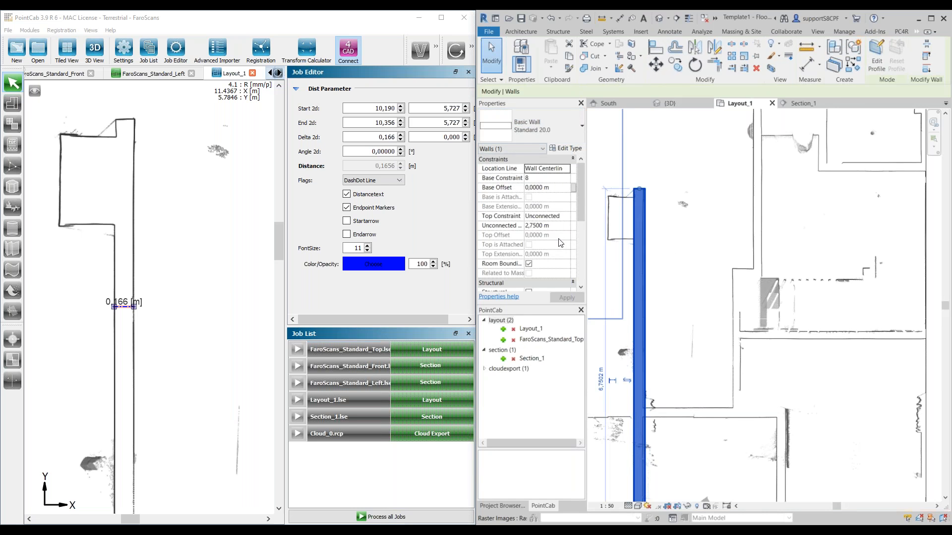
scroll(532, 229, "down", 2)
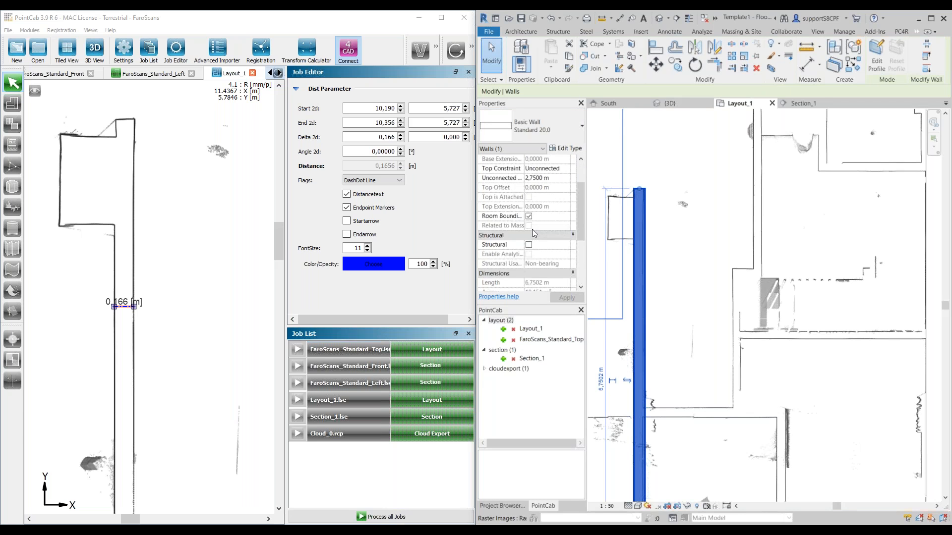
scroll(532, 233, "down", 3)
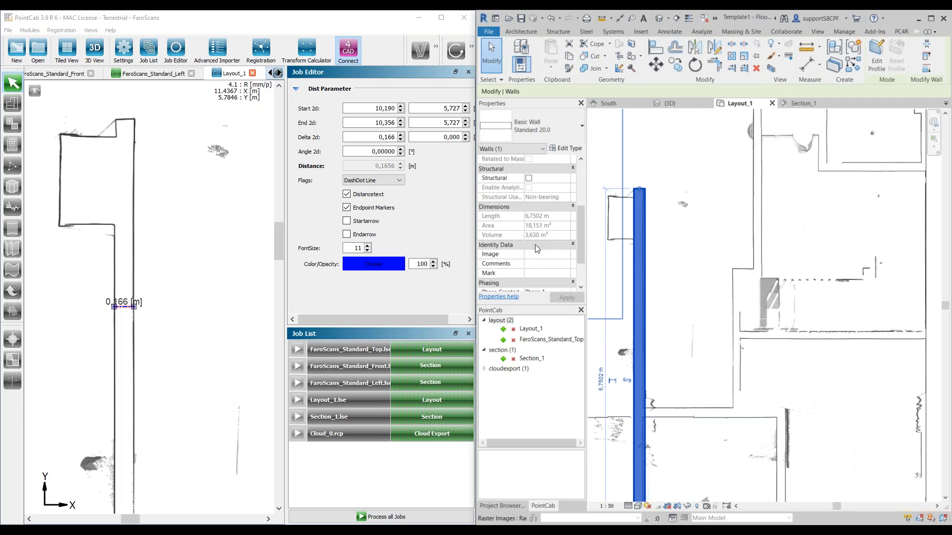
scroll(536, 250, "up", 5)
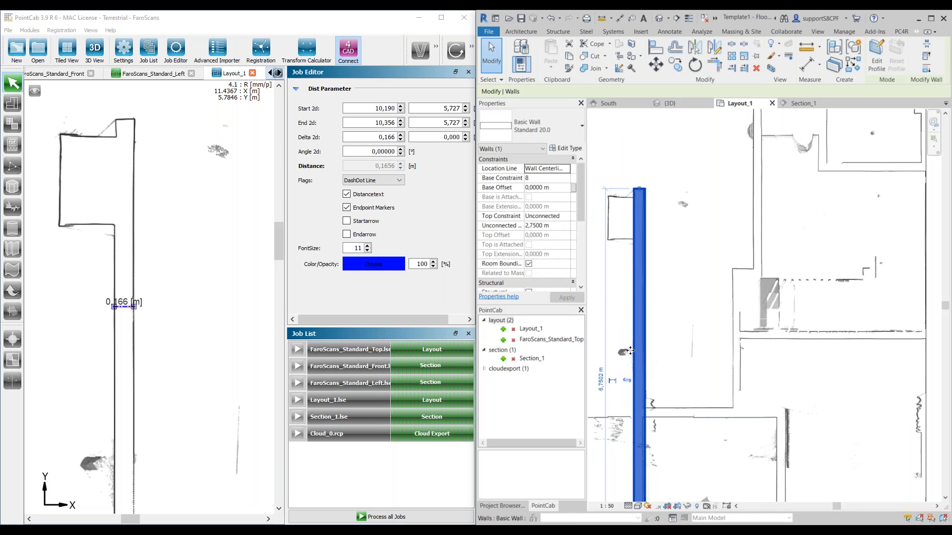
scroll(639, 366, "up", 1)
scroll(640, 366, "up", 1)
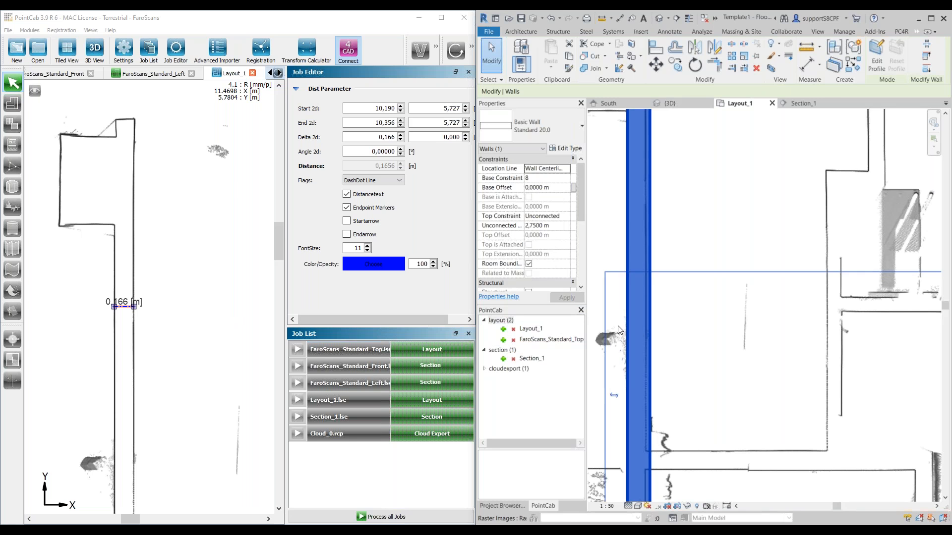
scroll(699, 320, "down", 3)
scroll(697, 319, "up", 1)
middle_click_drag(698, 319, 661, 317)
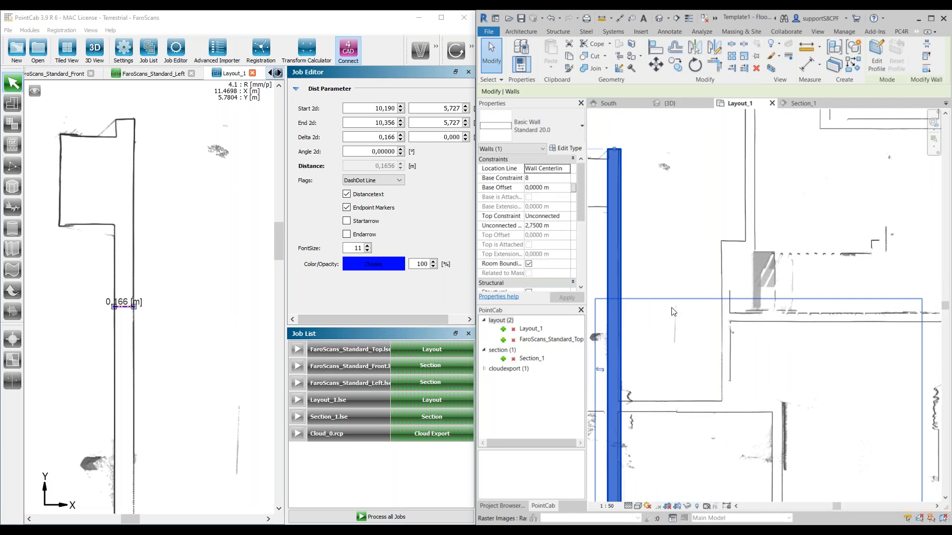
scroll(671, 308, "down", 3)
middle_click_drag(711, 202, 719, 269)
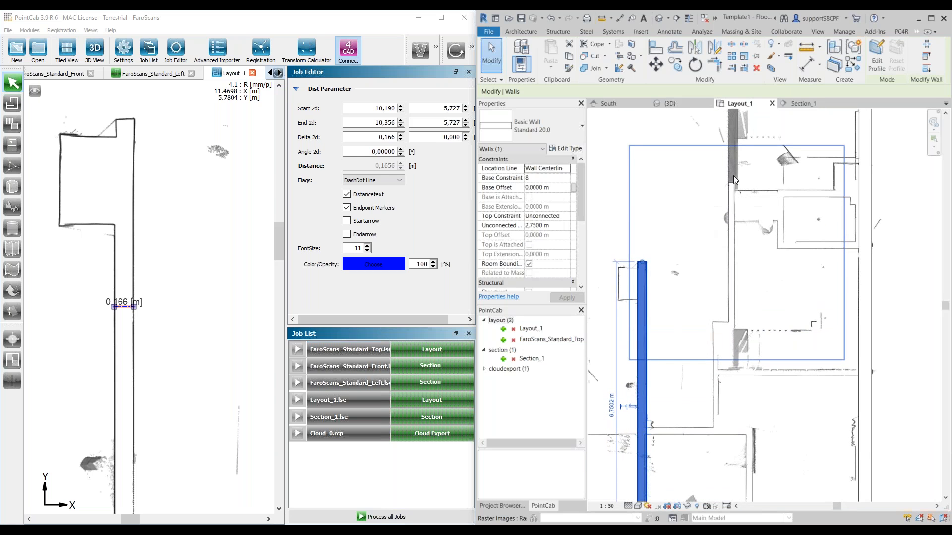
left_click(903, 32)
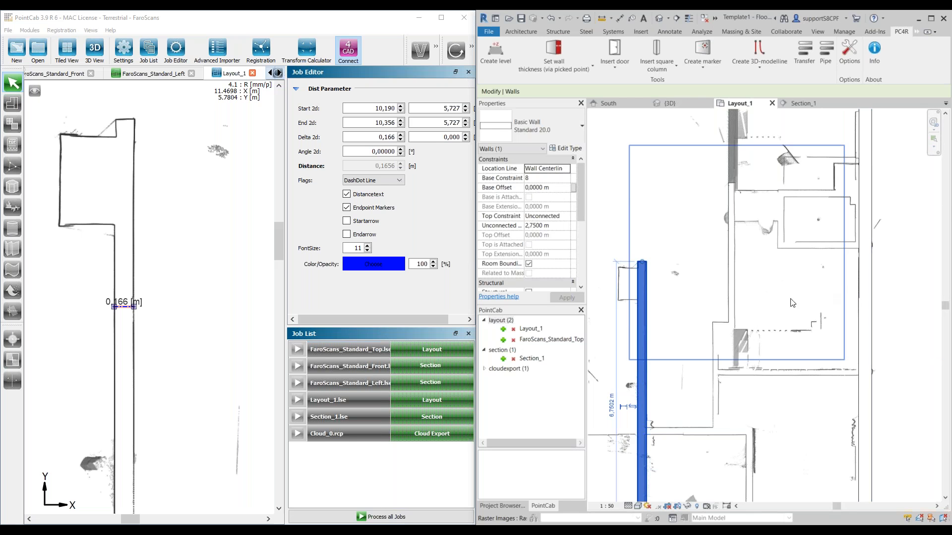
scroll(689, 347, "down", 3)
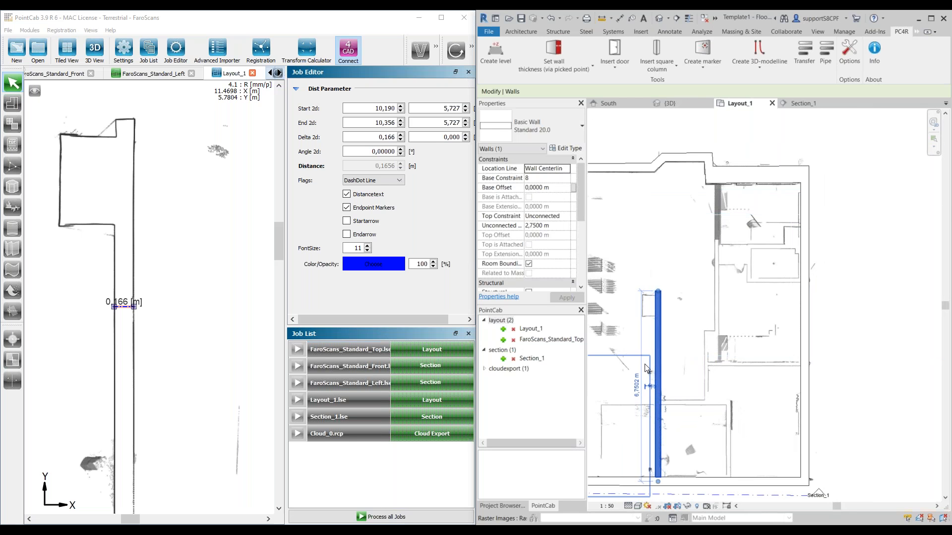
middle_click_drag(681, 372, 735, 383)
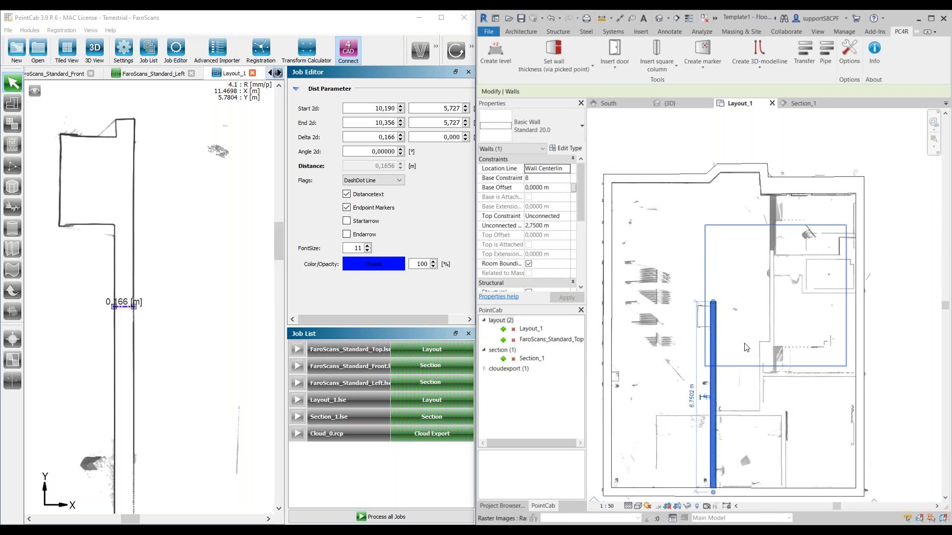
scroll(712, 332, "up", 1)
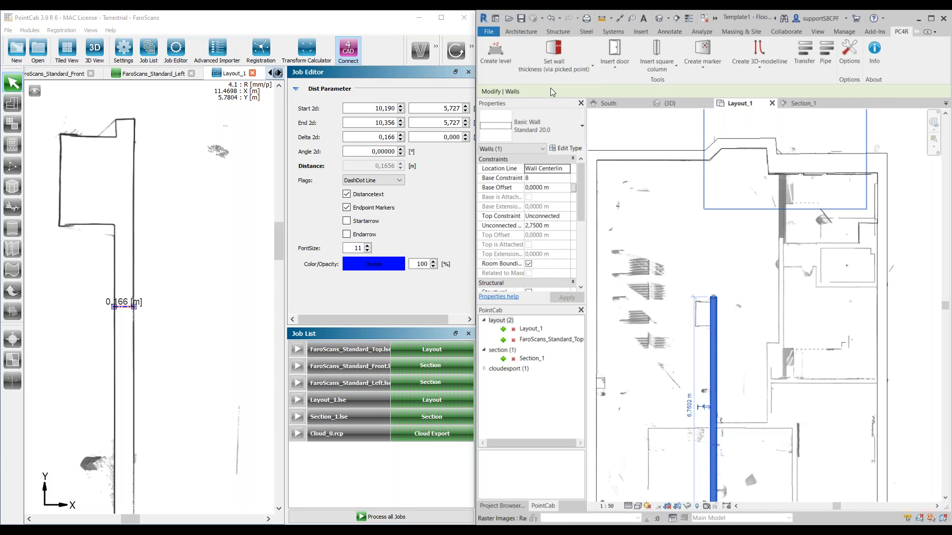
Step: Open the 3D view and delete the newly drawn interior wall
left_click(672, 105)
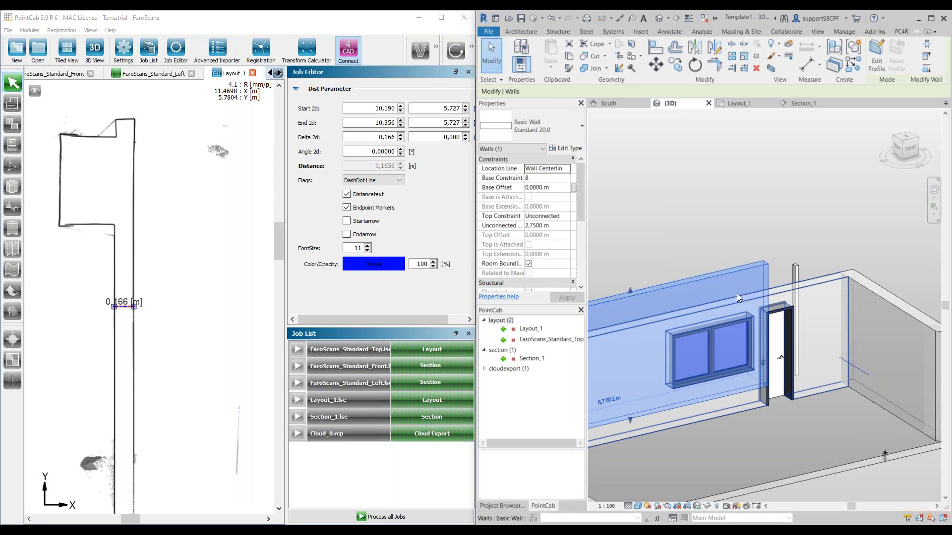
key("Escape")
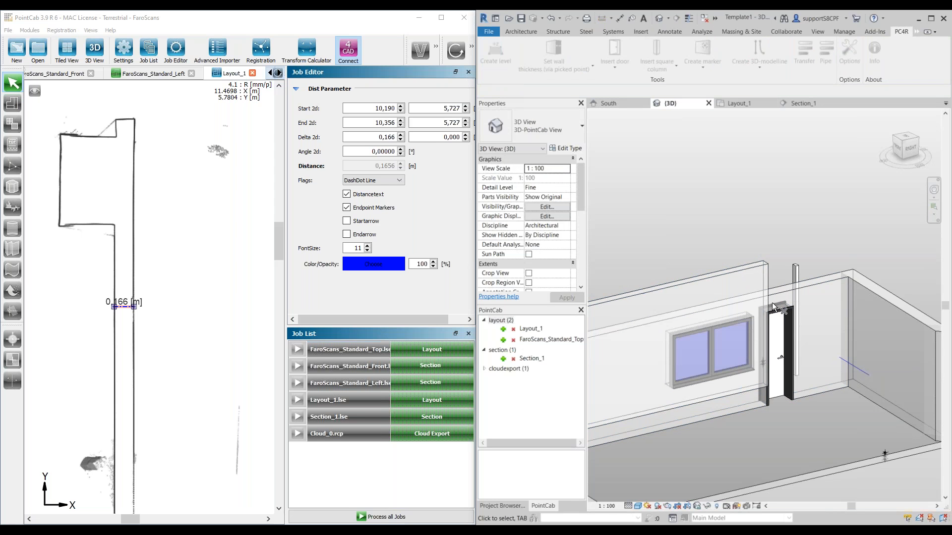
left_click(727, 290)
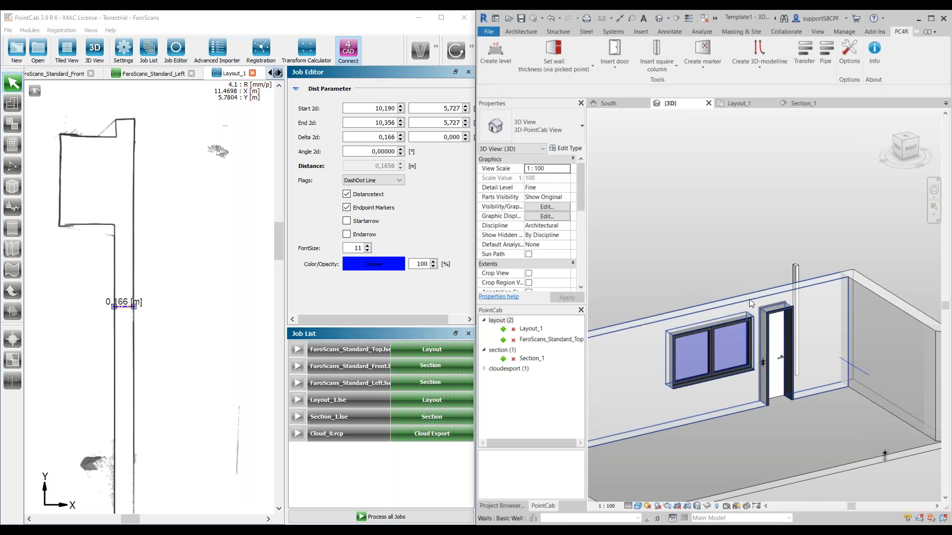
Step: Try to insert the Cloud_0 point cloud export into the 3D view
left_click(754, 375)
scroll(755, 375, "down", 3)
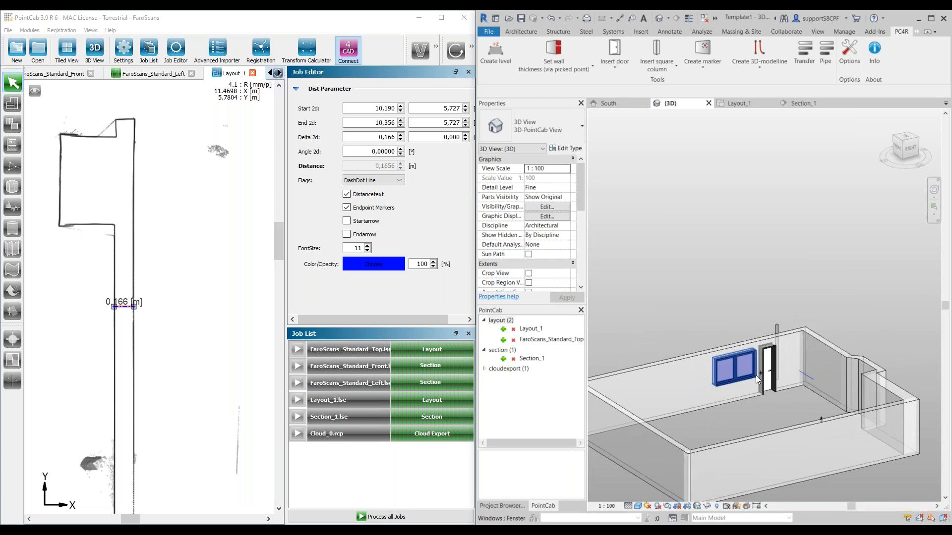
left_click(485, 369)
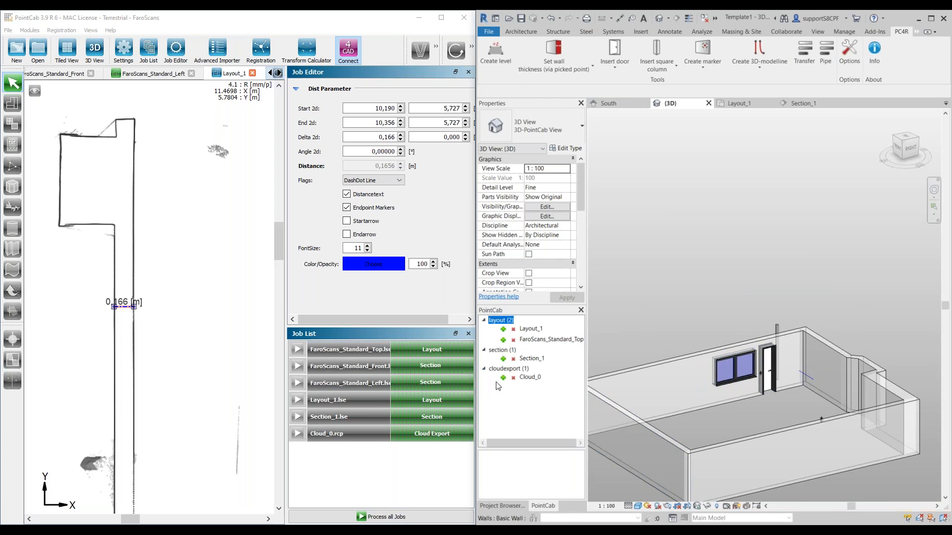
left_click(503, 377)
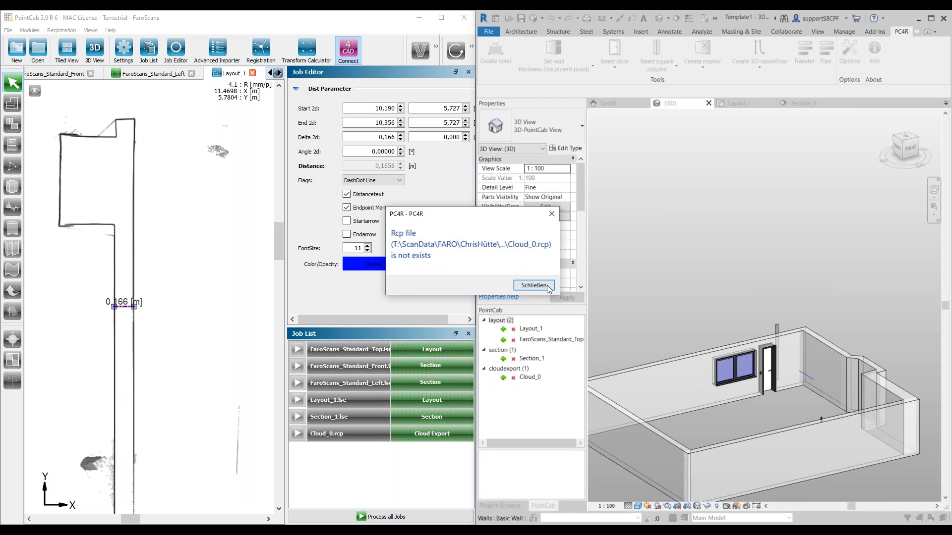
left_click(533, 286)
left_click(503, 378)
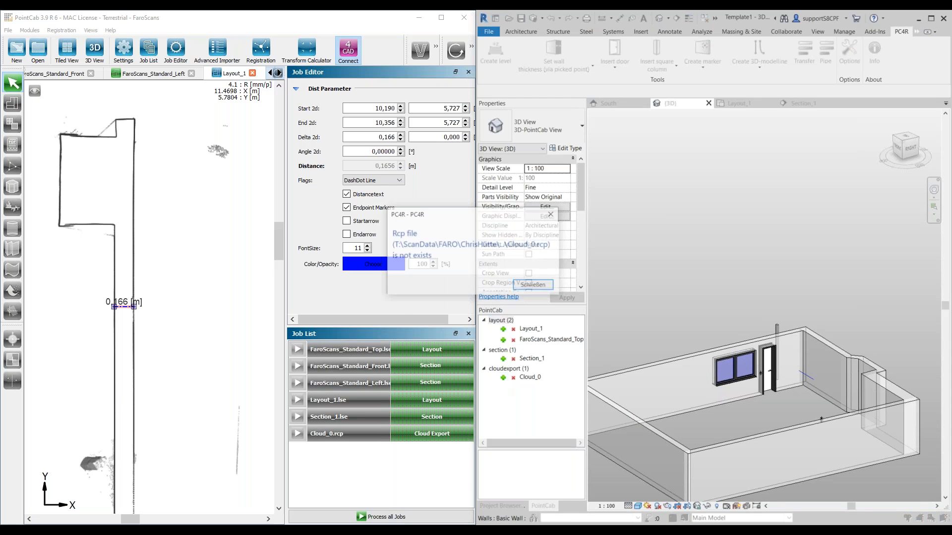
left_click(545, 289)
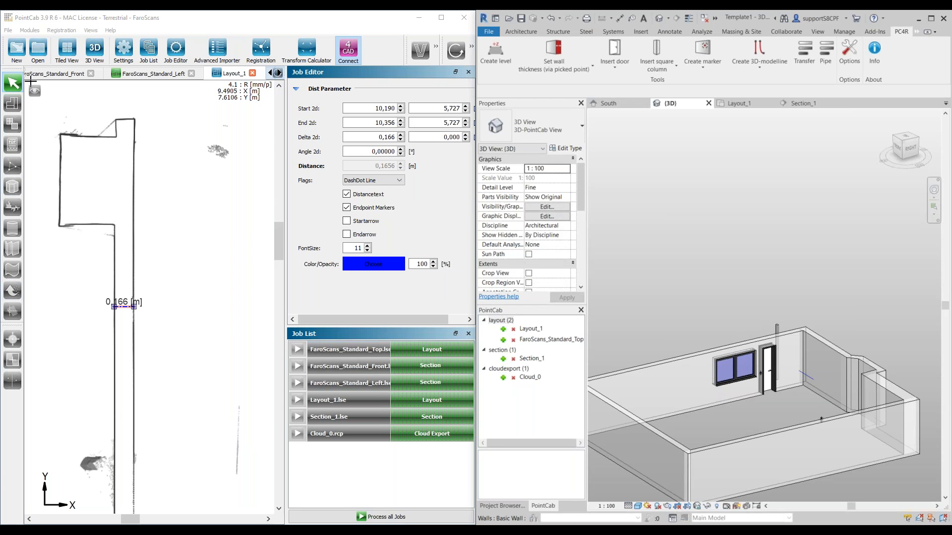
Step: Switch to PointCab and display the FaroScans_Standard_Top layout
left_click(270, 73)
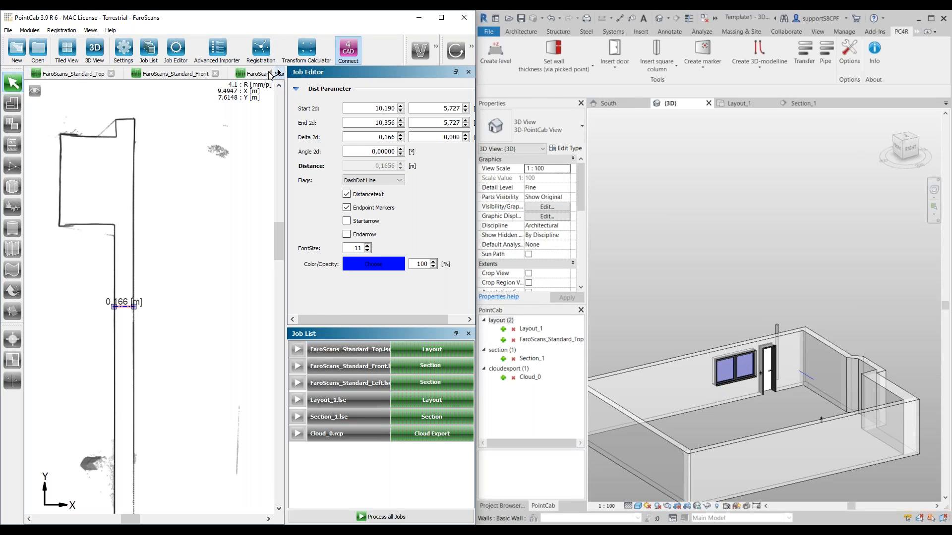
left_click(74, 73)
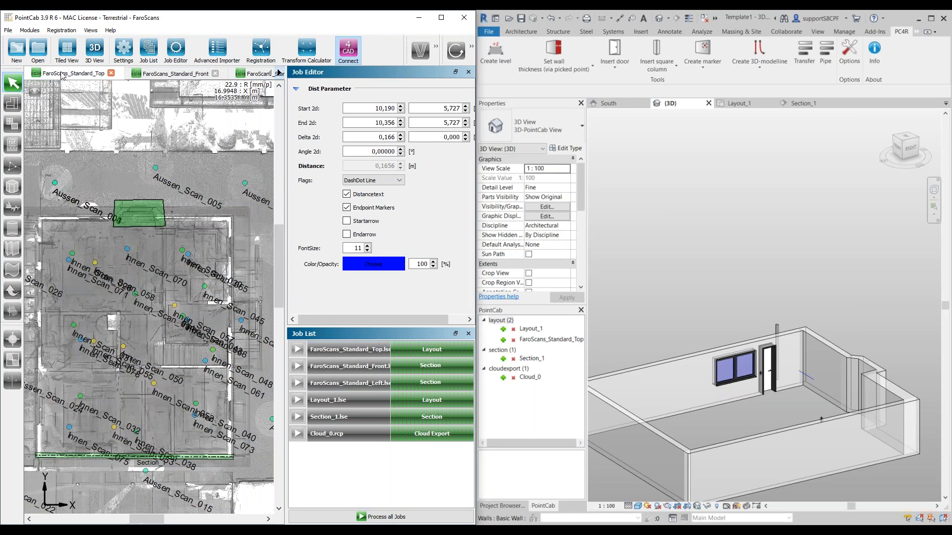
left_click(313, 431)
right_click(315, 432)
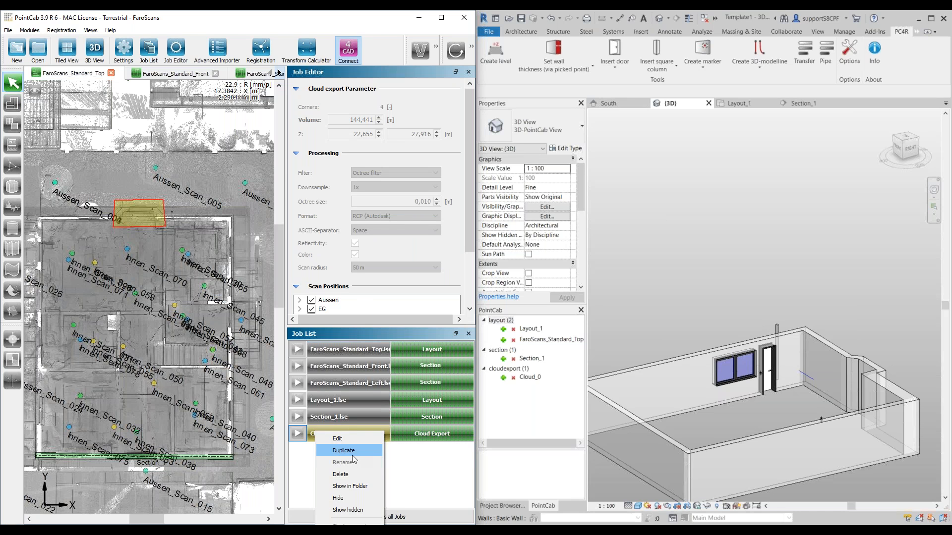
left_click(349, 451)
left_click(252, 251)
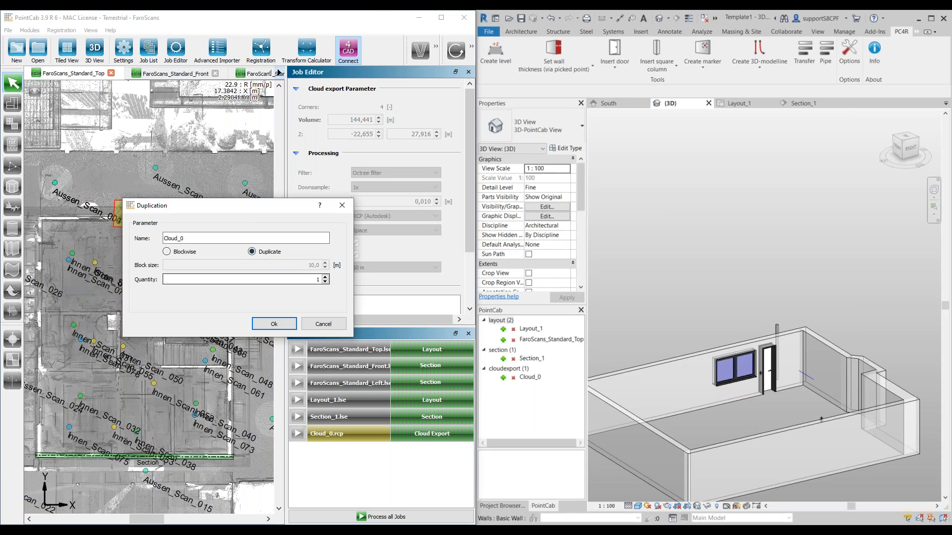
left_click(324, 325)
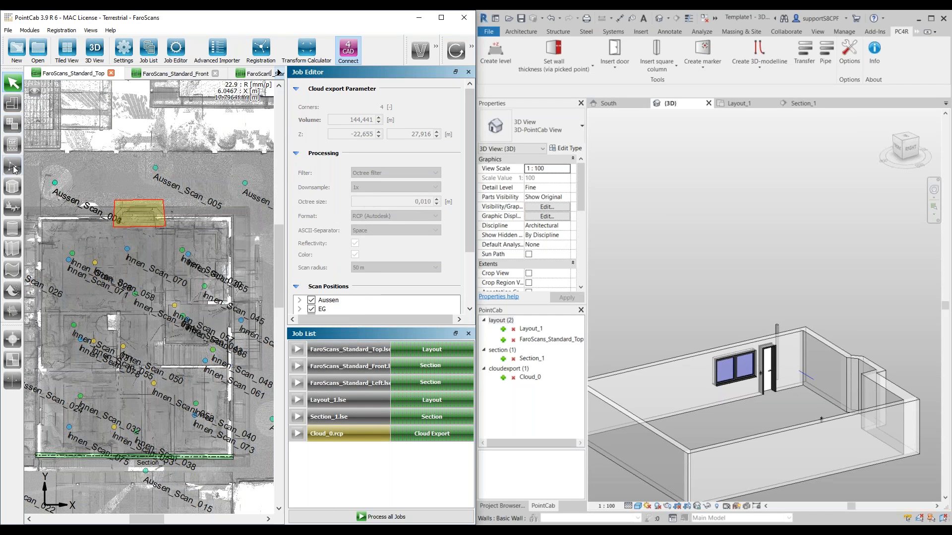
Step: Outline a new four-cornered cloud export area around the existing bay export, extending slightly beyond it on all sides
left_click(12, 291)
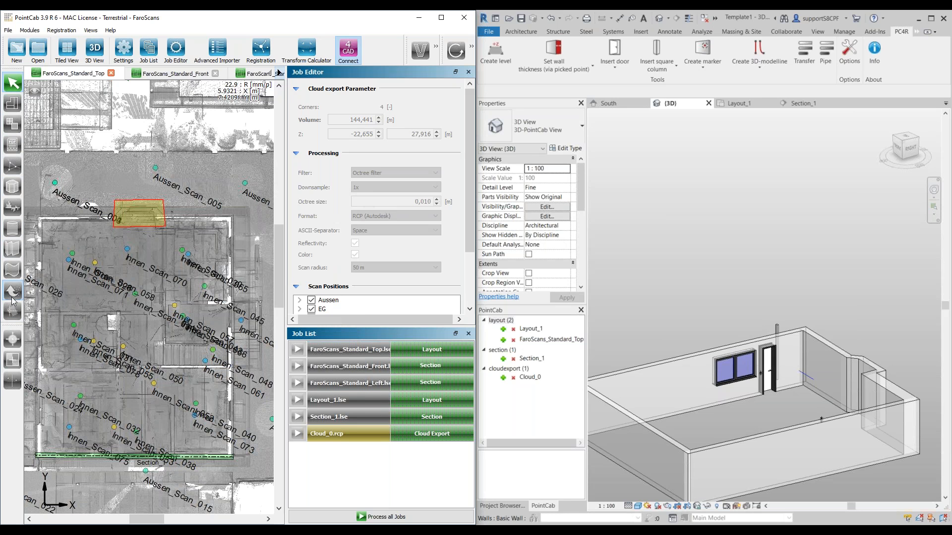
left_click(105, 196)
left_click(105, 239)
left_click(178, 242)
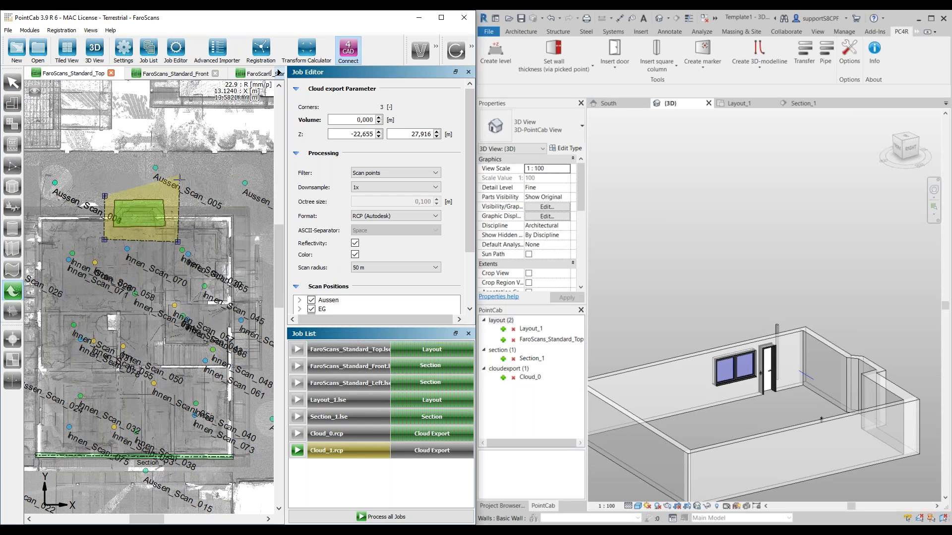
double_click(174, 193)
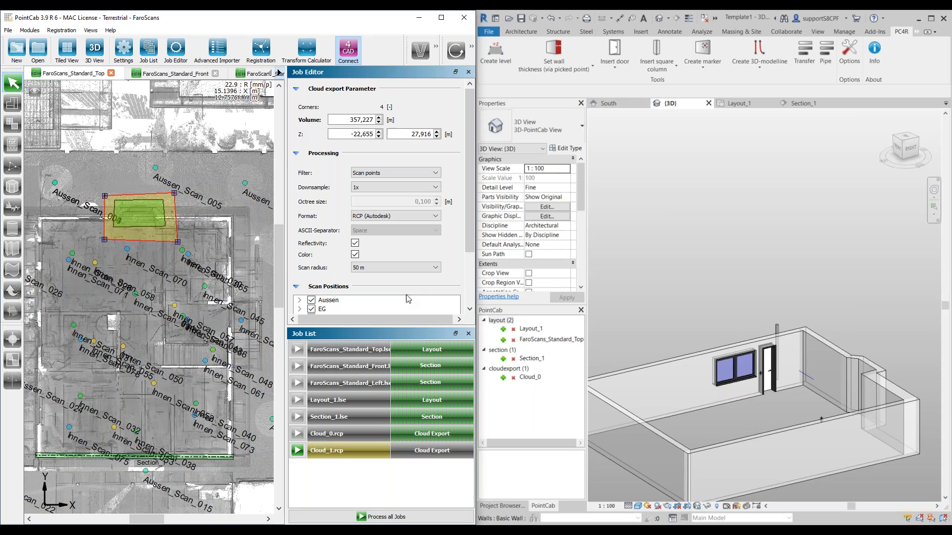
Step: Set the new cloud export to the Octree filter with an octree size of 0,010 m
left_click(397, 172)
left_click(397, 190)
left_click_drag(414, 201, 442, 209)
type("0,")
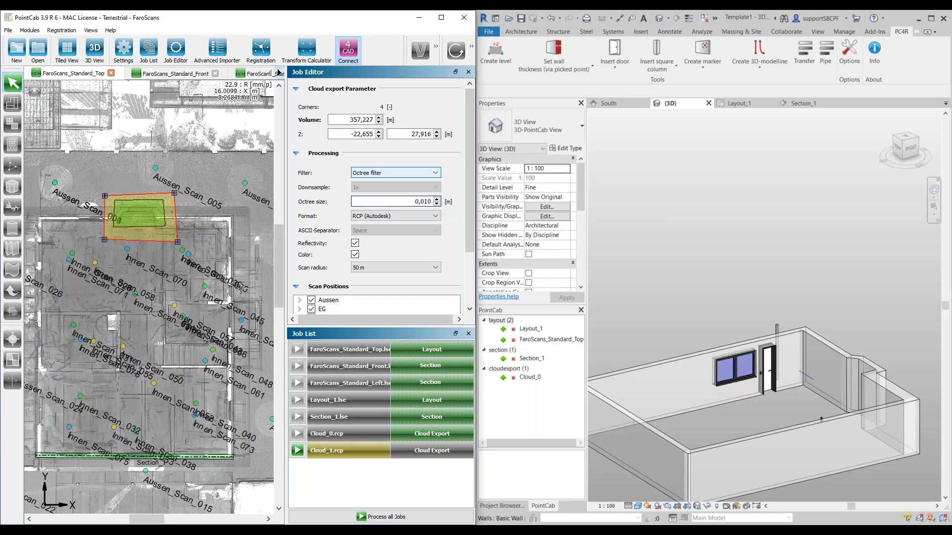
Step: Exclude the OG and UG scan groups from the new cloud export
scroll(315, 300, "down", 3)
left_click(311, 244)
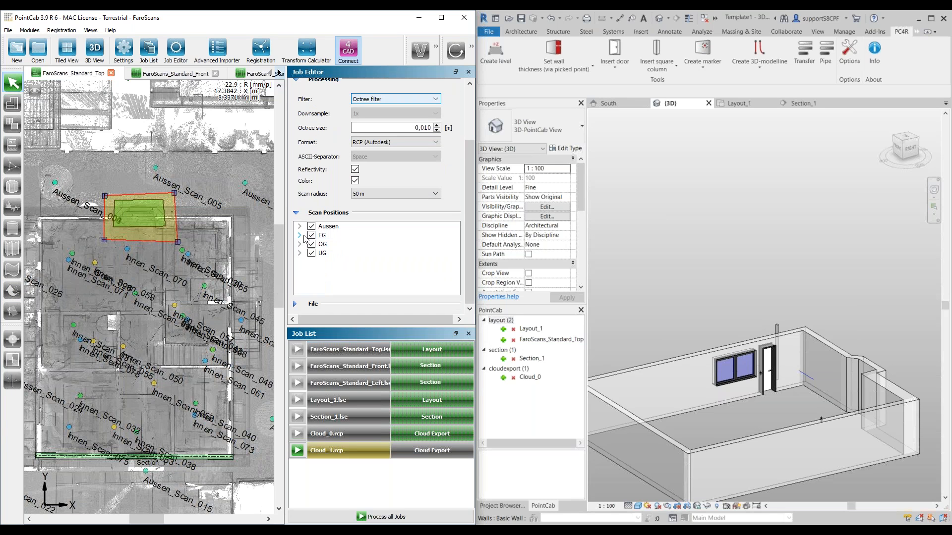
left_click(311, 253)
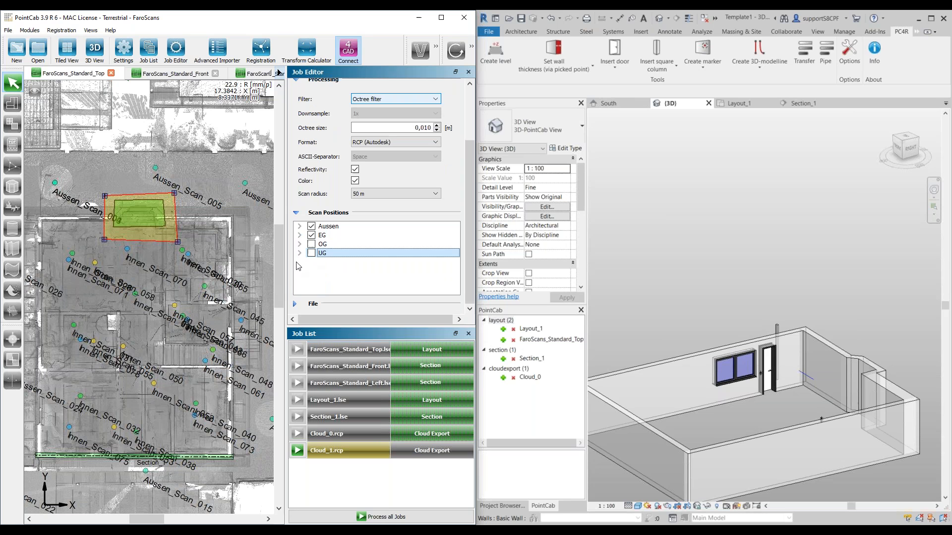
Step: Limit the Aussen scan group to Aussen_Scan_004 and Aussen_Scan_005 only
left_click(299, 226)
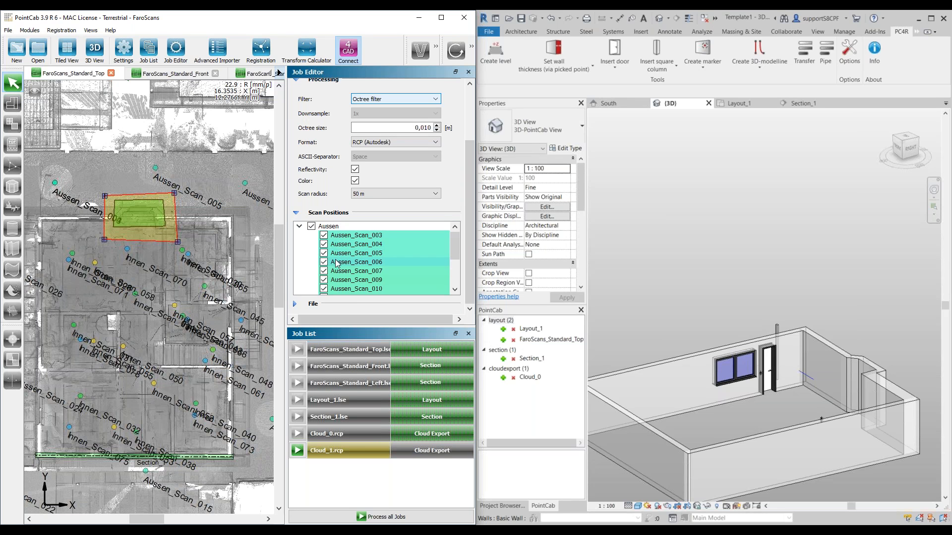
left_click(312, 227)
left_click(323, 244)
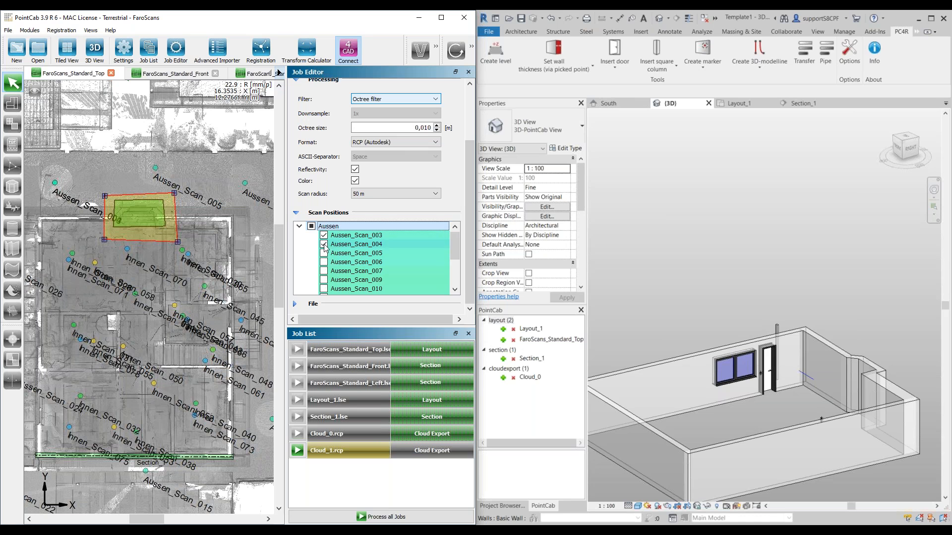
left_click(324, 254)
left_click(324, 236)
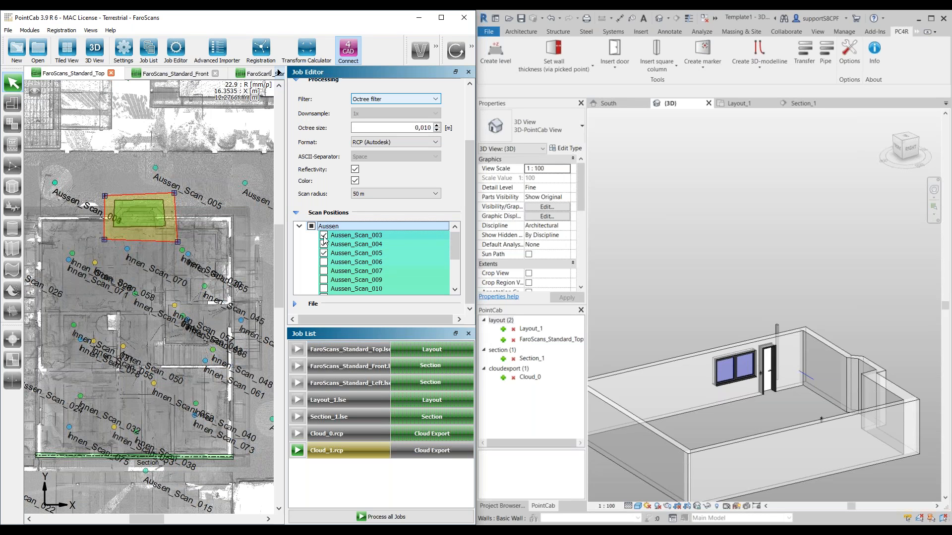
left_click(299, 227)
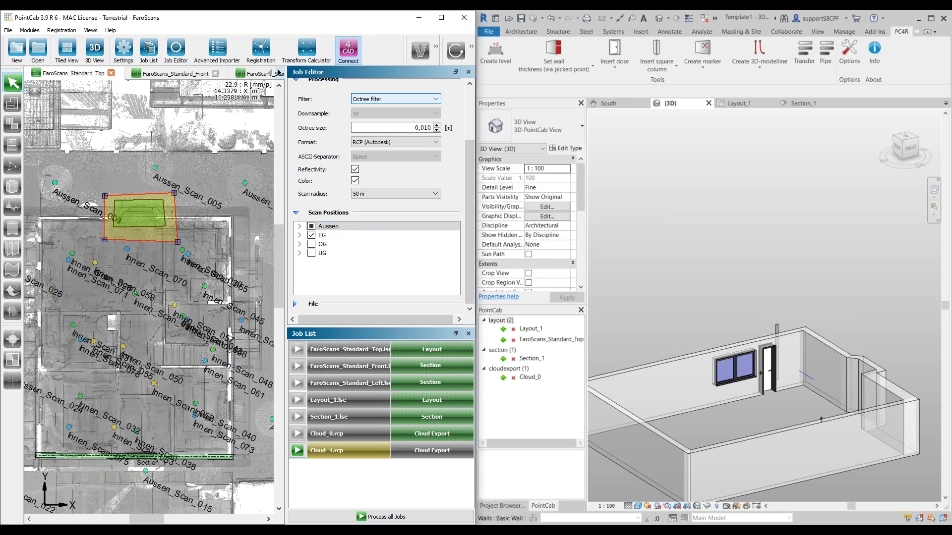
Step: Exclude all EG interior scans from the export and check the scan positions around the bay in the layout
left_click(298, 236)
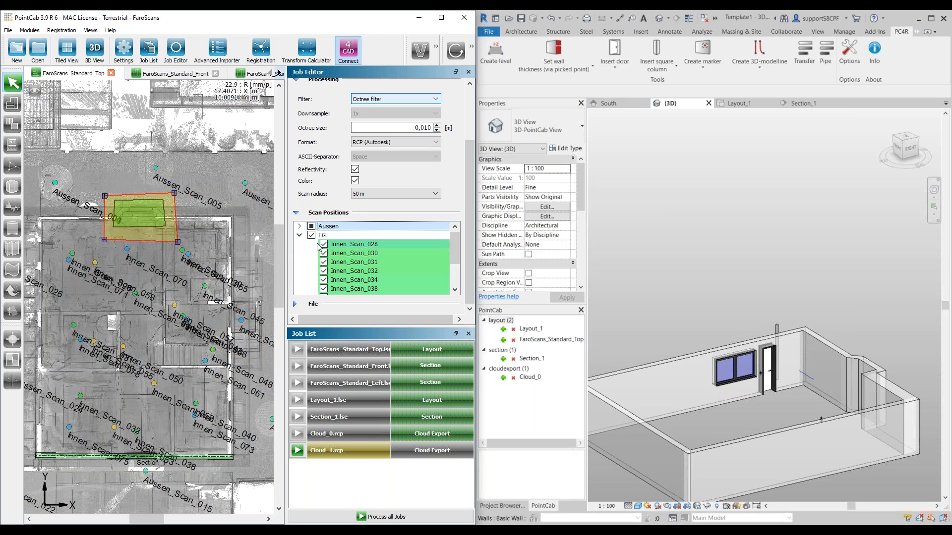
scroll(346, 282, "down", 5)
scroll(346, 282, "up", 3)
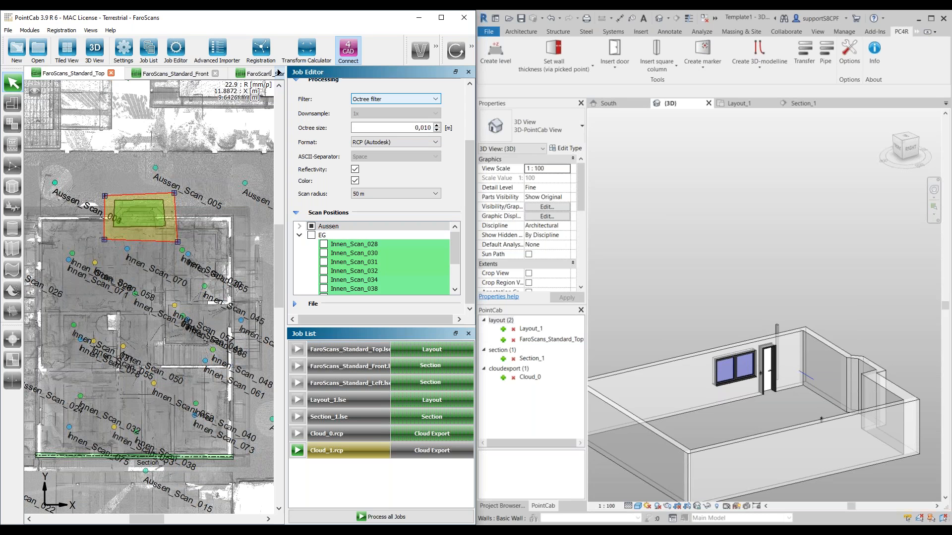
scroll(173, 246, "up", 3)
scroll(176, 270, "up", 4)
middle_click_drag(119, 279, 217, 285)
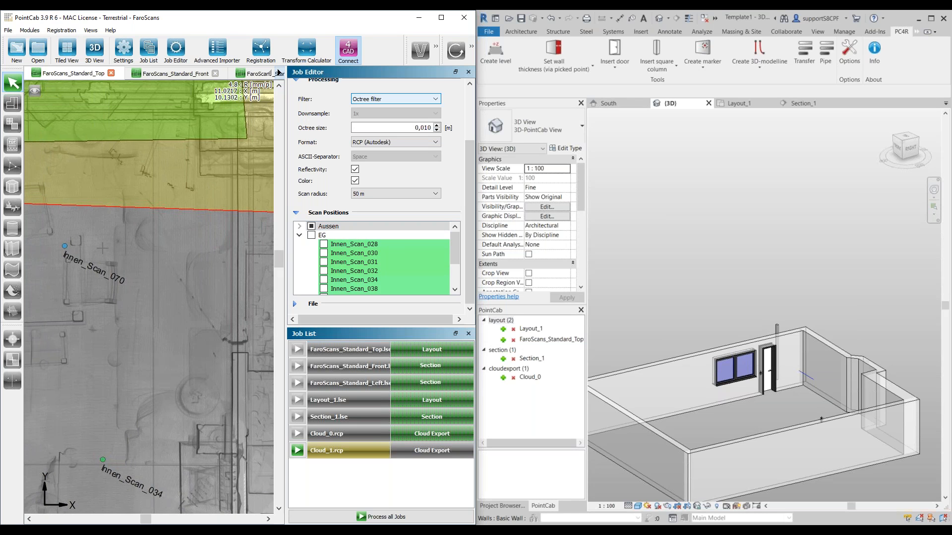
scroll(72, 248, "up", 3)
scroll(80, 291, "down", 4)
scroll(79, 290, "down", 1)
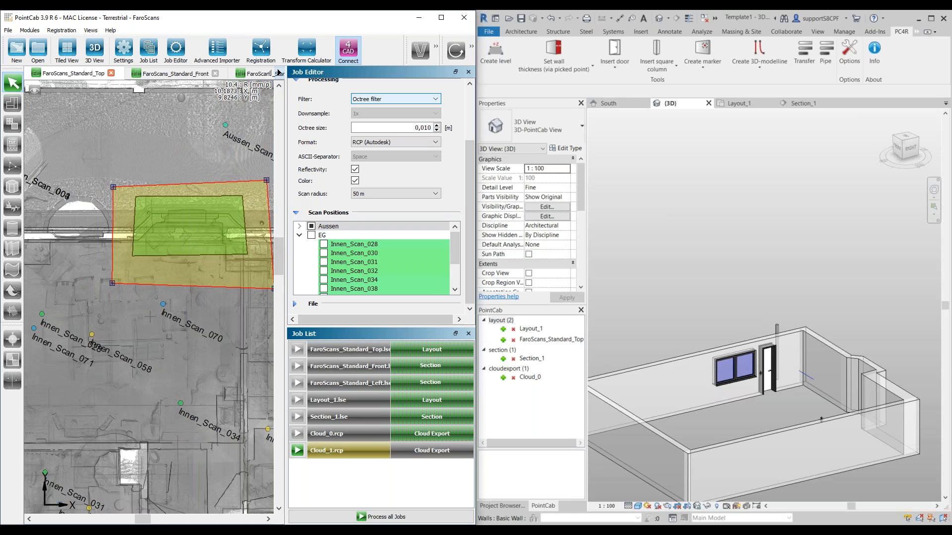
scroll(336, 267, "down", 1)
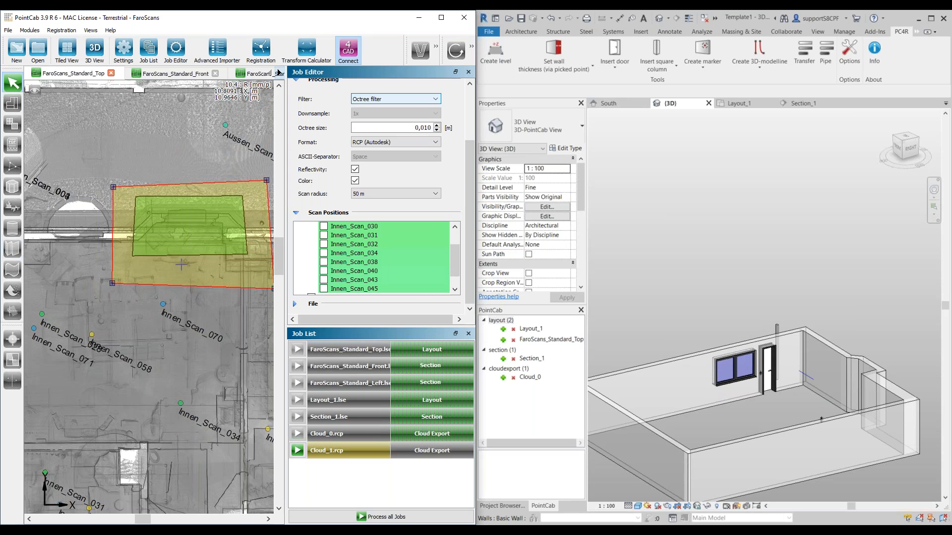
scroll(188, 262, "down", 1)
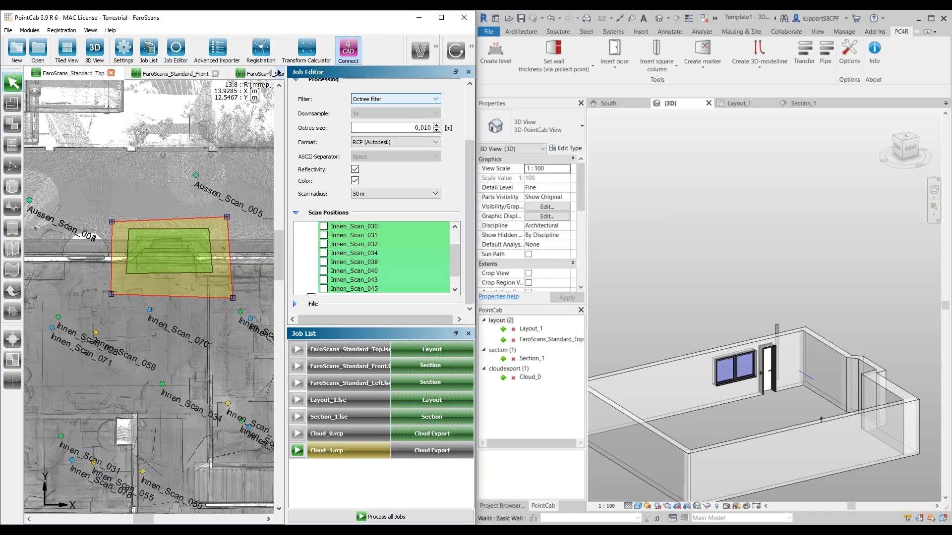
Step: Process the Cloud_1 export and insert the resulting point cloud into the 3D view in Revit
left_click(297, 450)
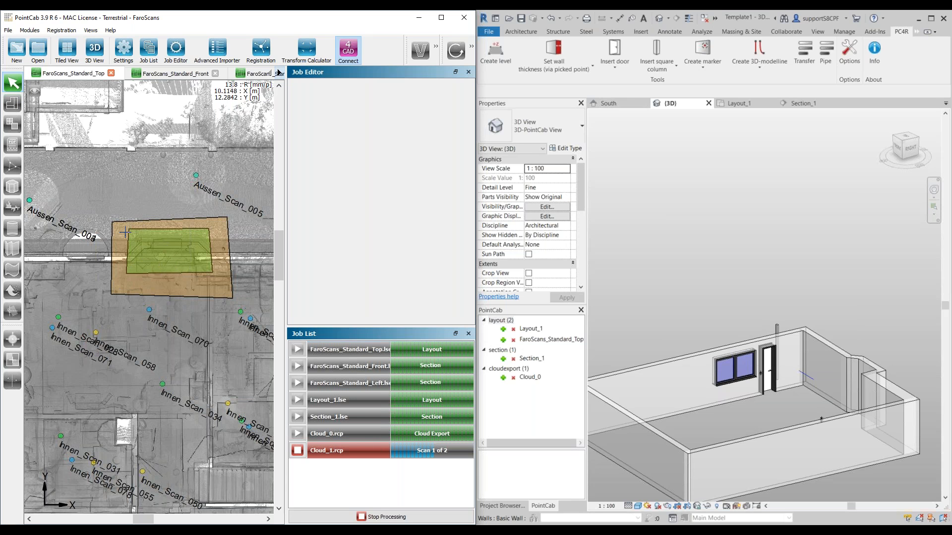
scroll(163, 233, "up", 1)
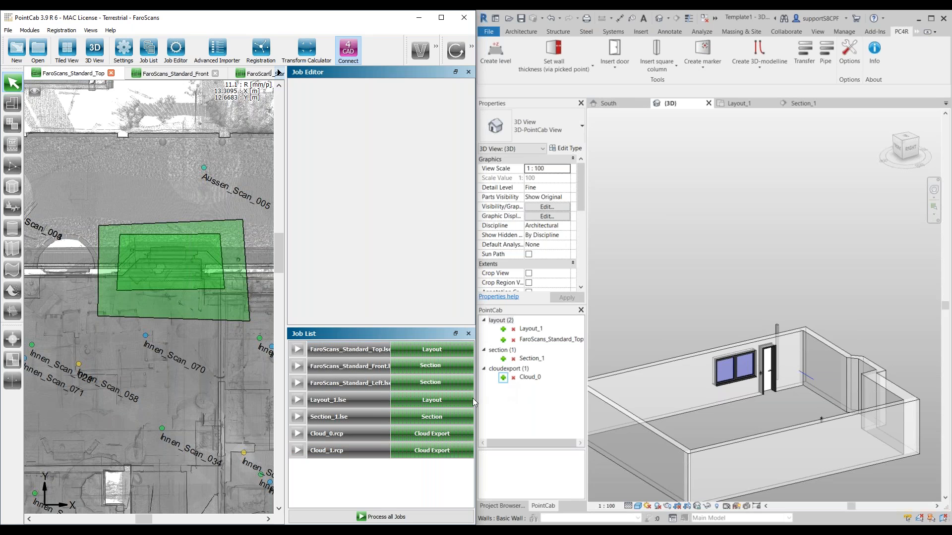
left_click(503, 388)
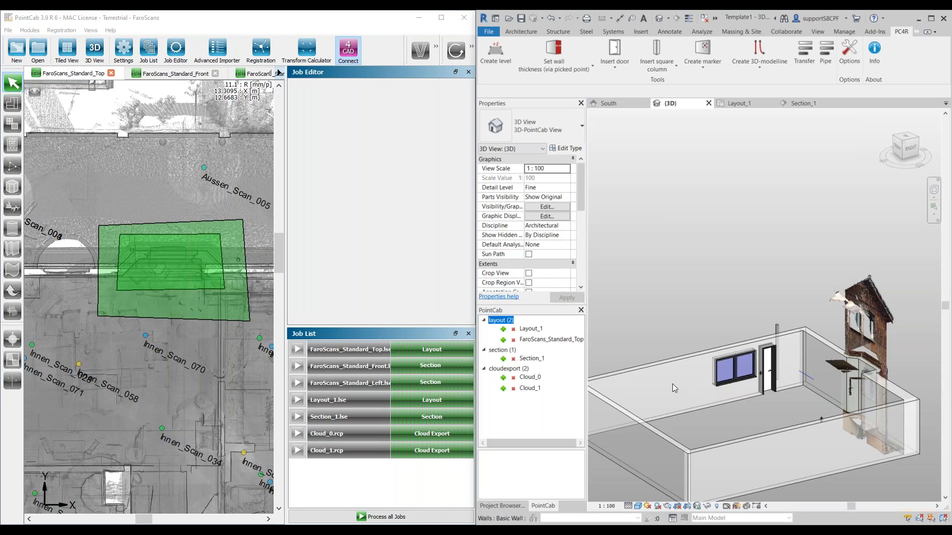
Step: Examine the inserted bay point cloud against the modelled walls from several angles in the 3D view
middle_click_drag(673, 406, 747, 418, "shift")
scroll(748, 418, "down", 3)
middle_click_drag(688, 450, 804, 450, "shift")
scroll(804, 451, "up", 8)
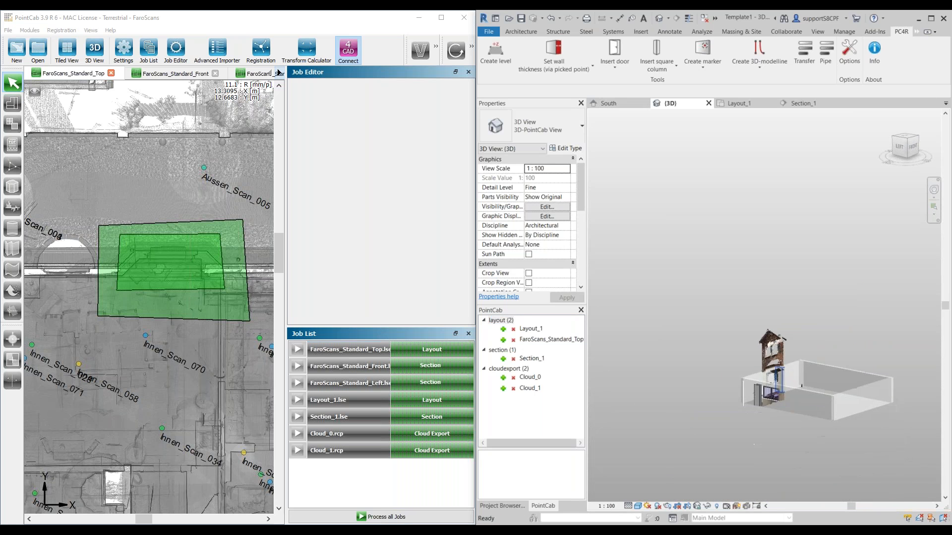
middle_click_drag(759, 314, 770, 316)
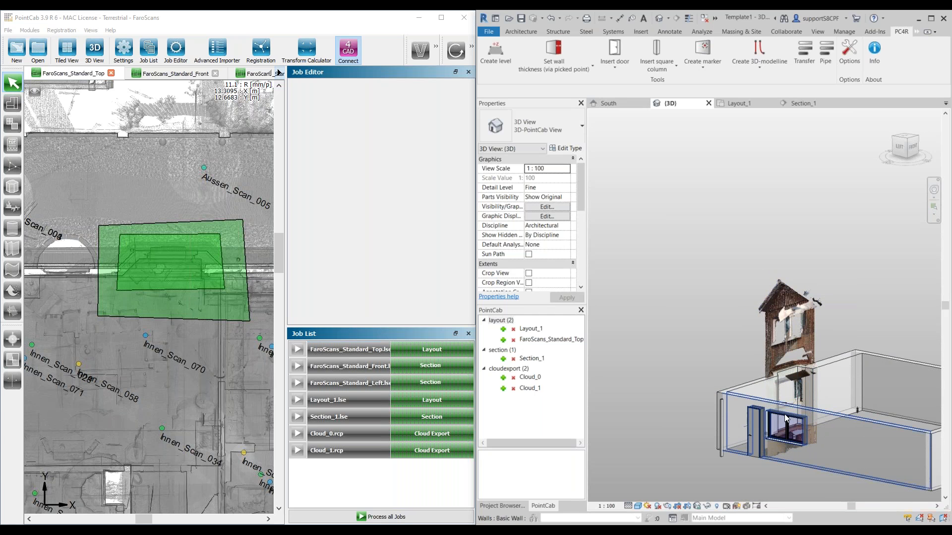
middle_click_drag(731, 451, 766, 409, "shift")
scroll(766, 410, "up", 5)
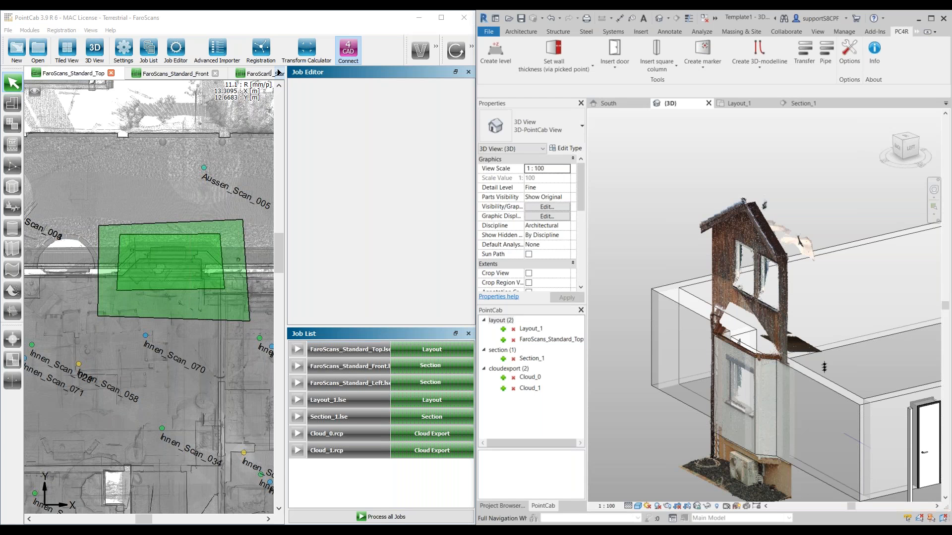
Step: In PointCab, place a new text label in the FaroScans_Standard_Top layout north of the building, at about X 14.4, Y 24.5 m
scroll(139, 307, "down", 4)
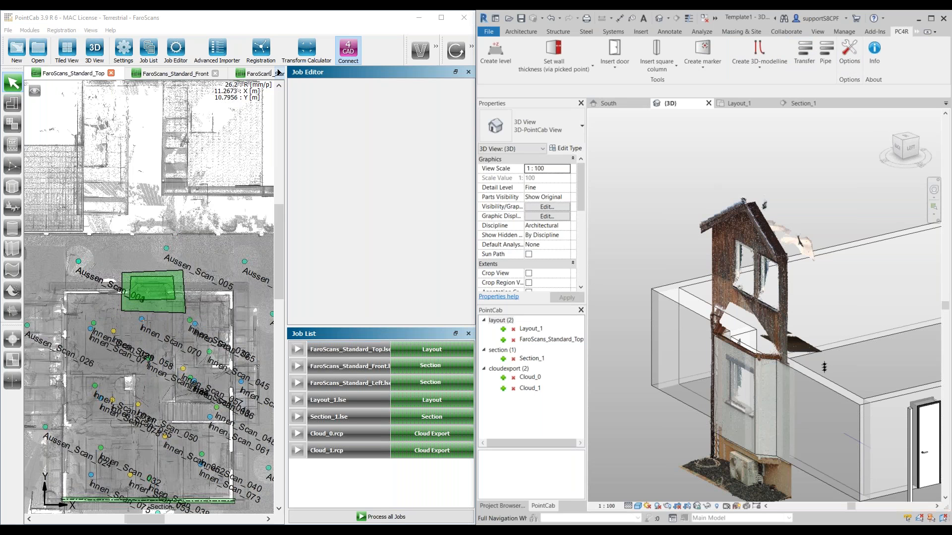
middle_click_drag(141, 319, 176, 284)
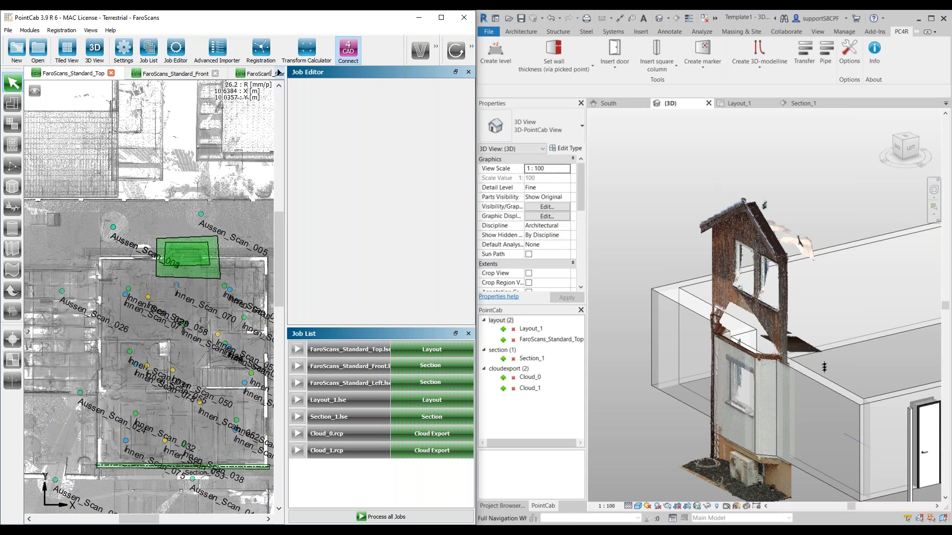
left_click(471, 47)
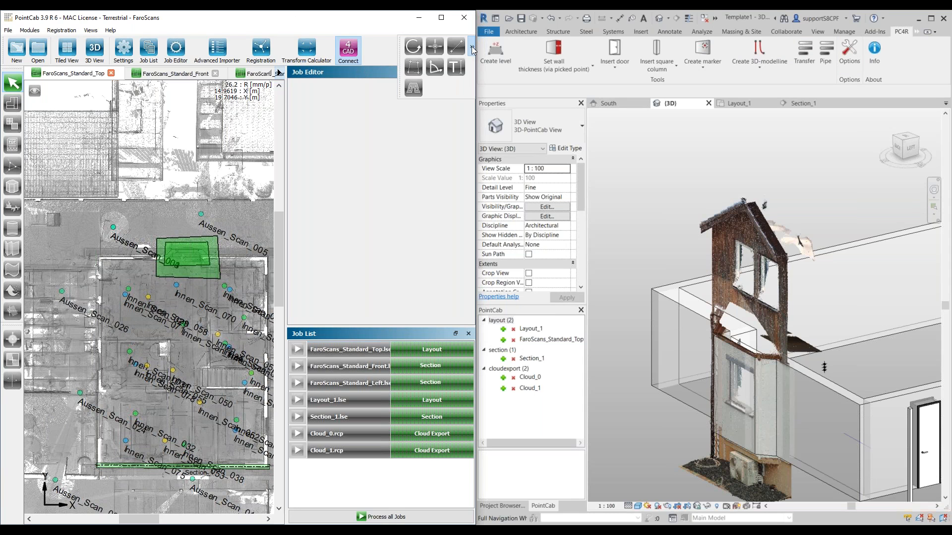
left_click(450, 70)
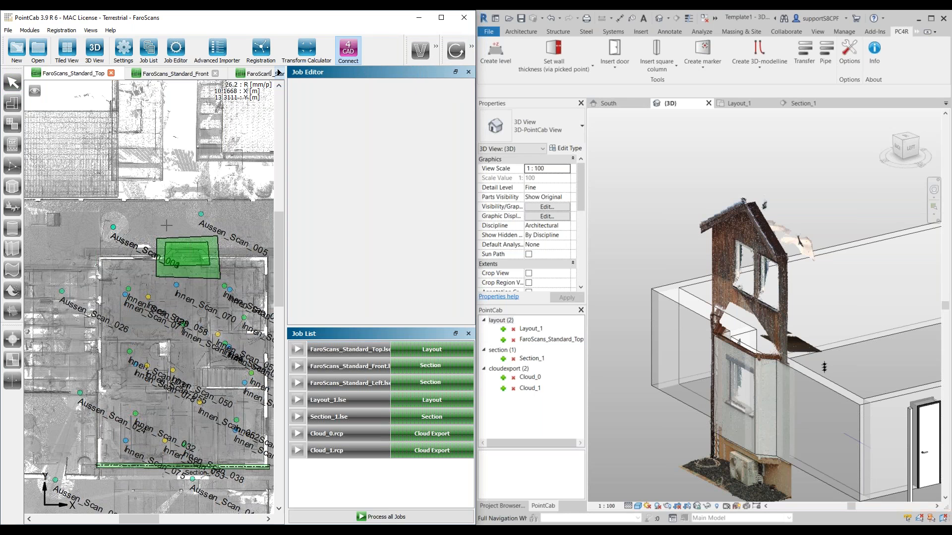
scroll(136, 351, "down", 3)
scroll(181, 307, "up", 1)
middle_click_drag(181, 306, 105, 278)
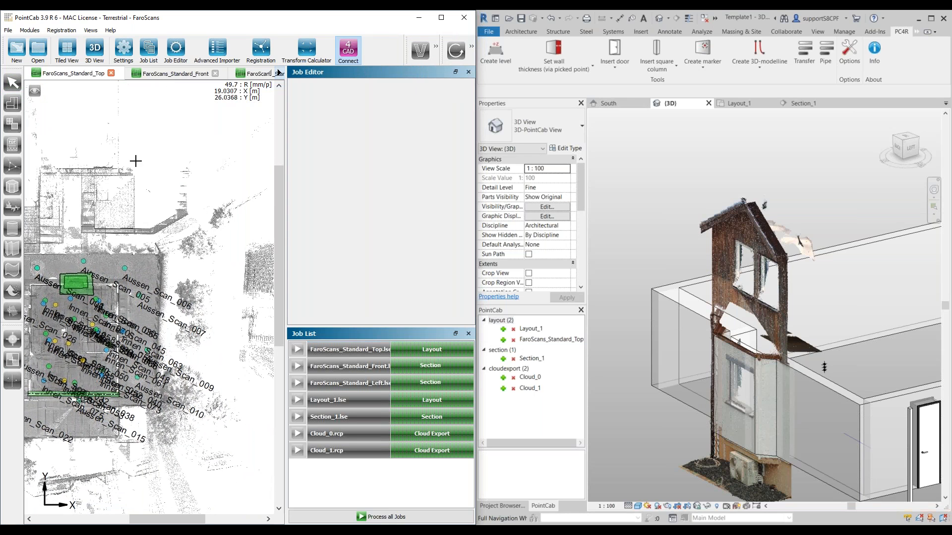
left_click(107, 155)
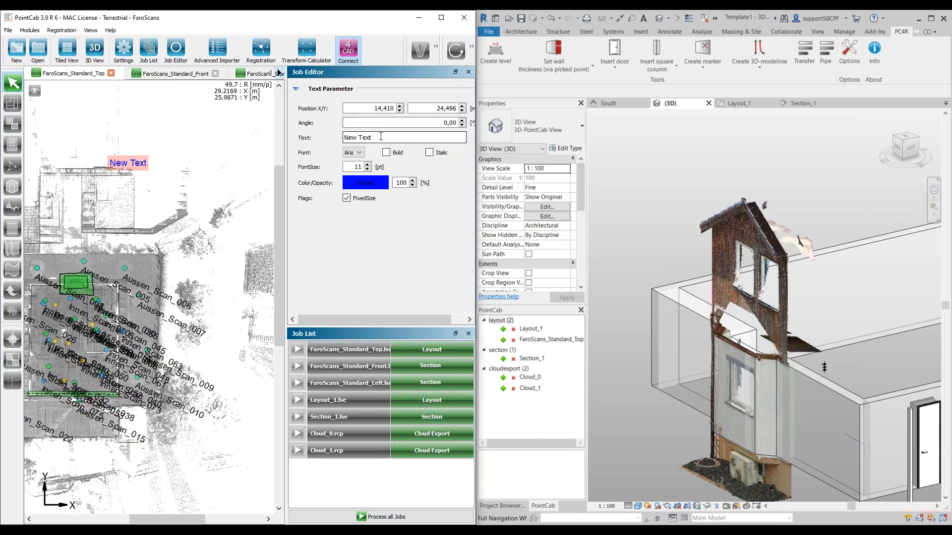
type("www.pointcab")
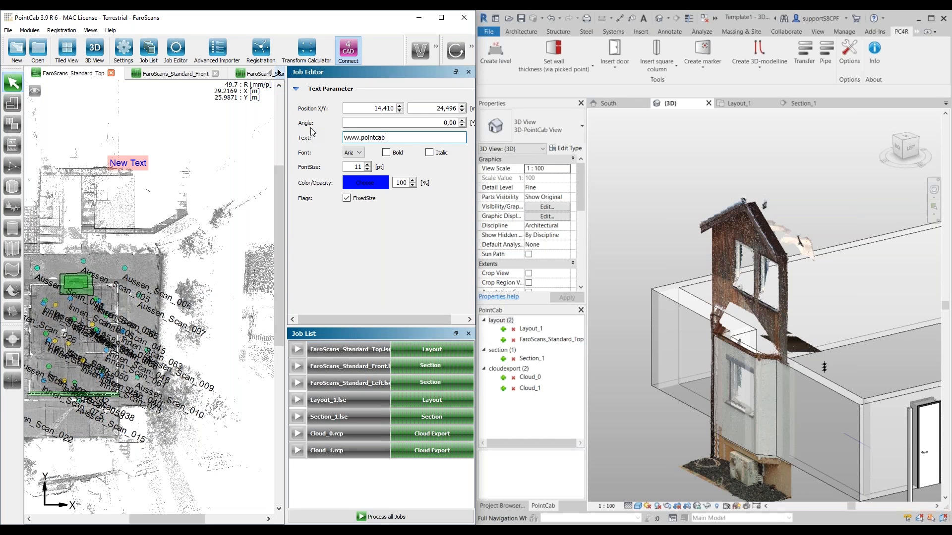
type("-software.com")
key("Return")
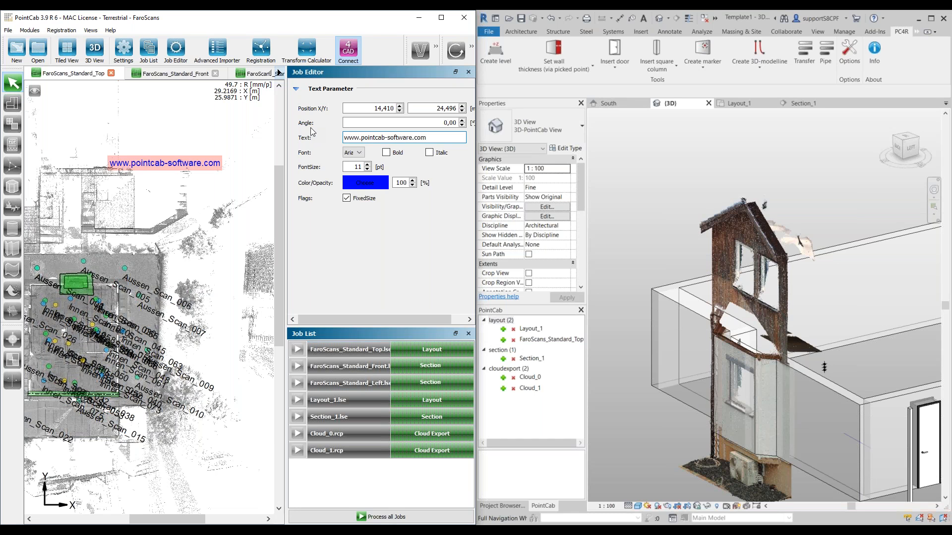
left_click(368, 164)
left_click(368, 165)
left_click(367, 164)
left_click(367, 165)
left_click(368, 164)
left_click(367, 164)
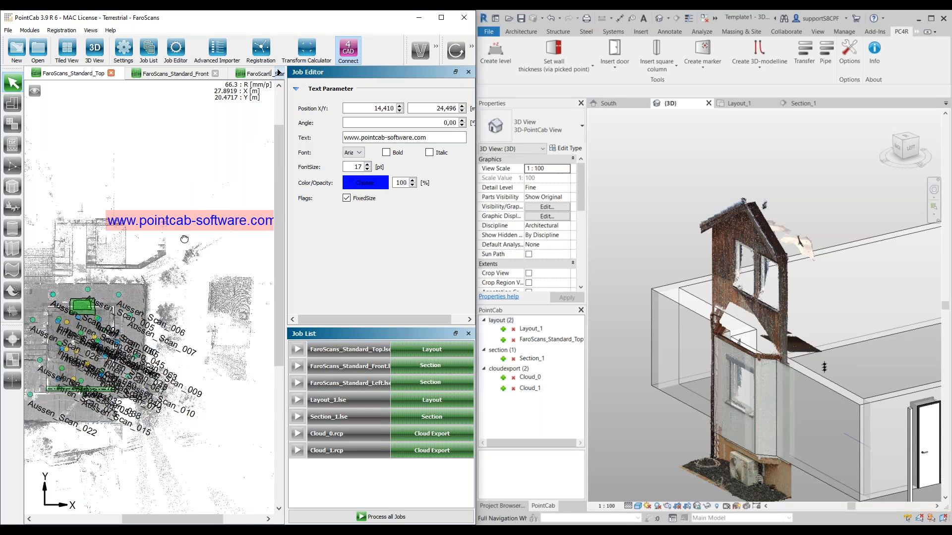
scroll(186, 238, "down", 3)
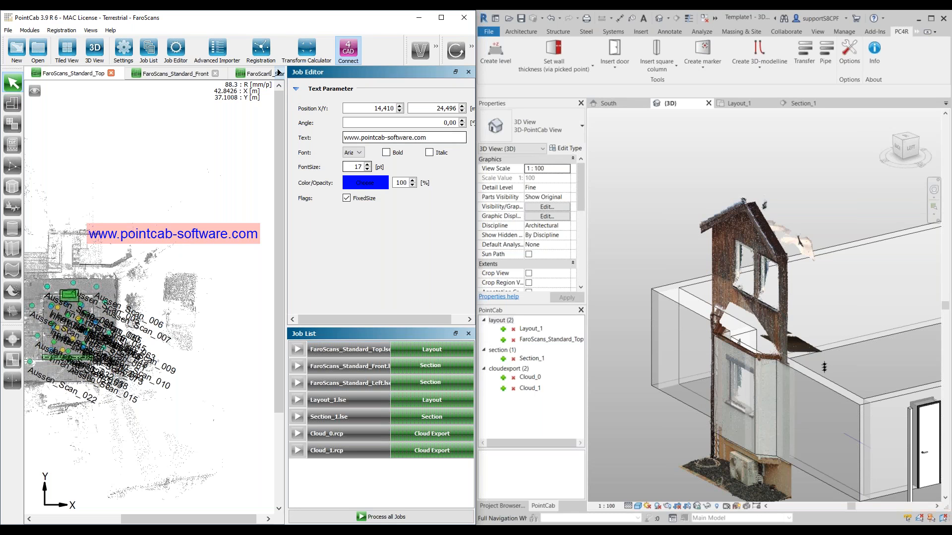
Step: Add a second text label below the website label, at about X 17.0, Y 18.7 m, containing the support e-mail address
left_click(472, 46)
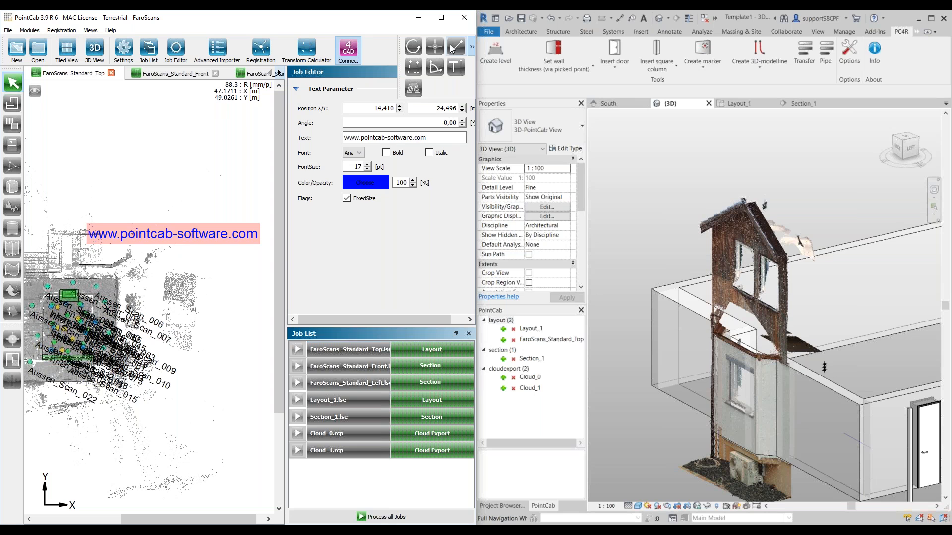
left_click(456, 67)
left_click(103, 261)
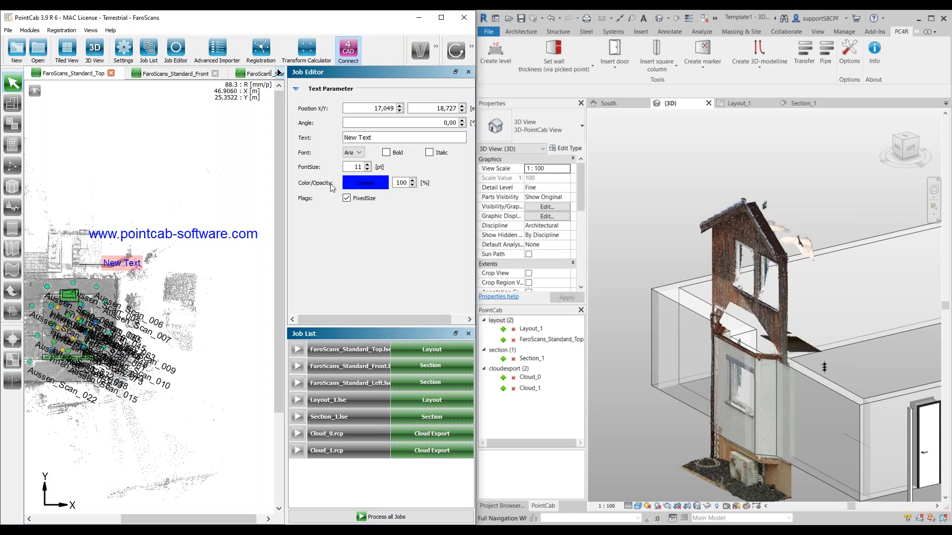
left_click_drag(372, 138, 296, 147)
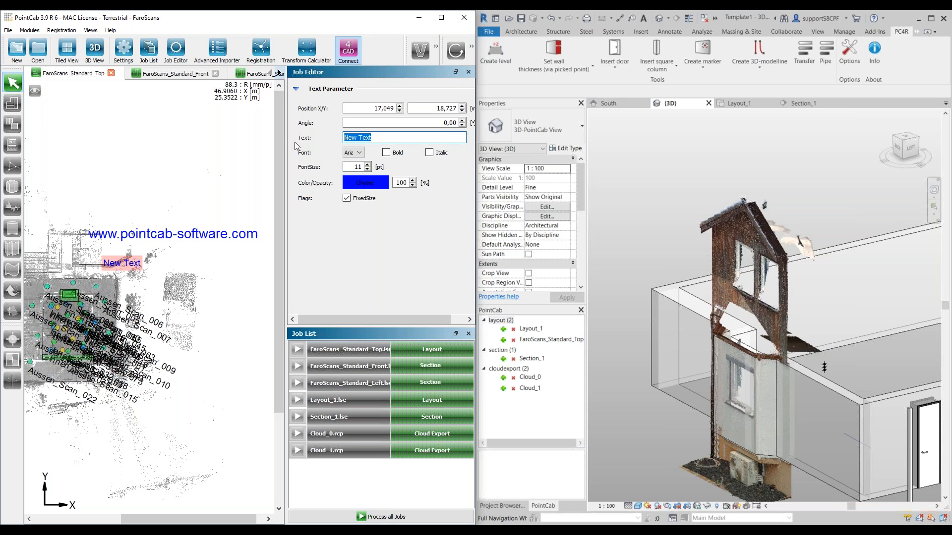
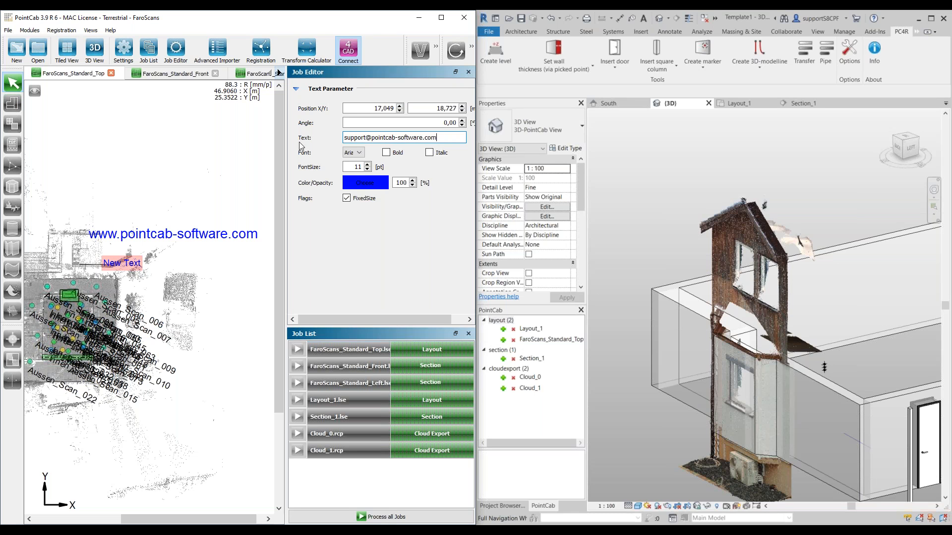
Step: Set the support e-mail label's font size to 14 pt and deselect it
left_click(368, 165)
left_click(368, 164)
left_click(368, 164)
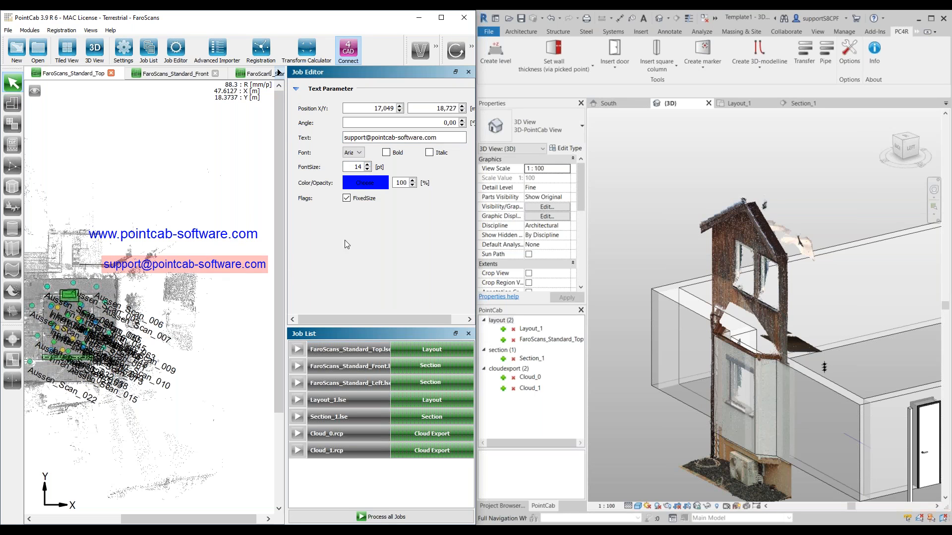
left_click(190, 267)
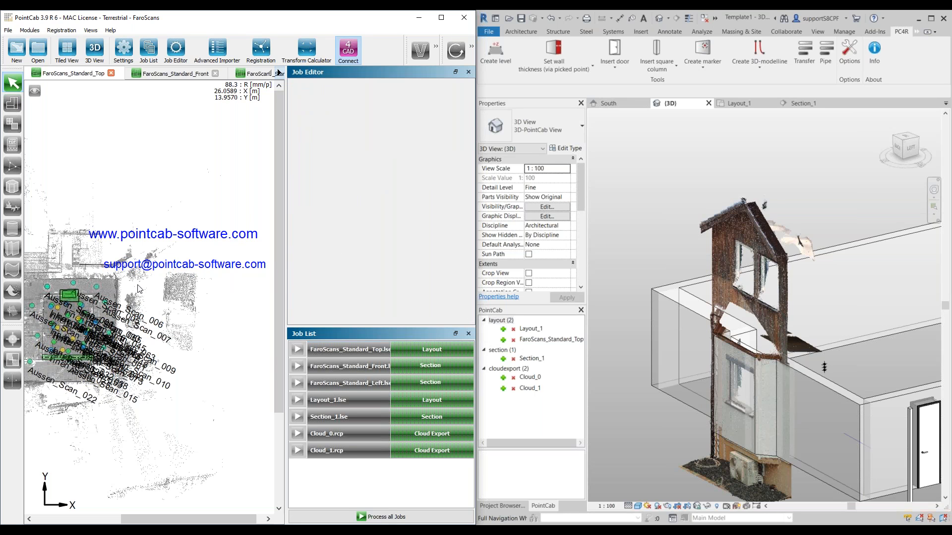
left_click_drag(126, 273, 112, 224)
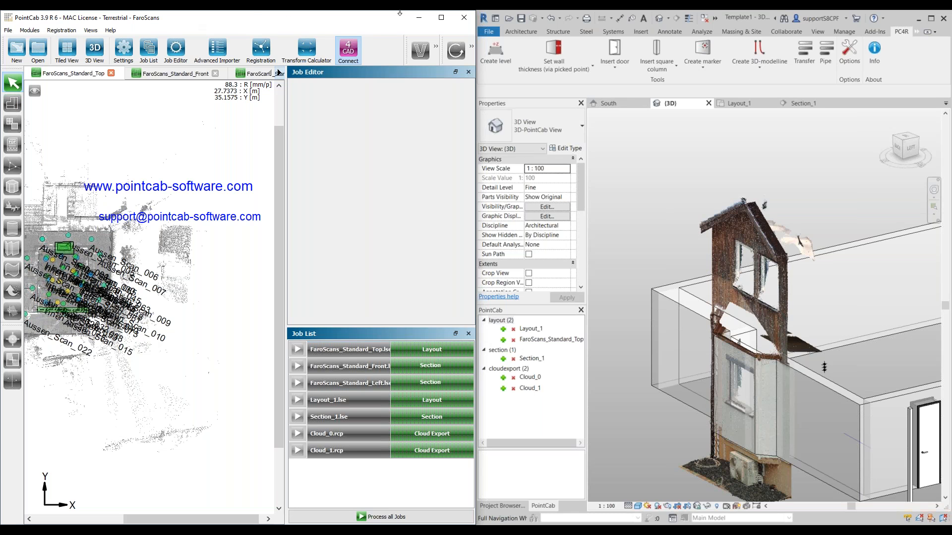
left_click(861, 312)
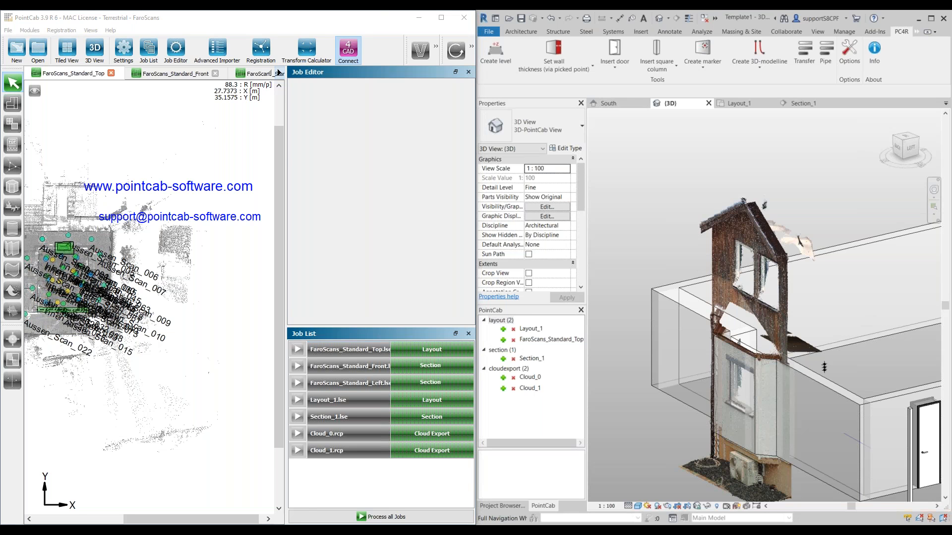